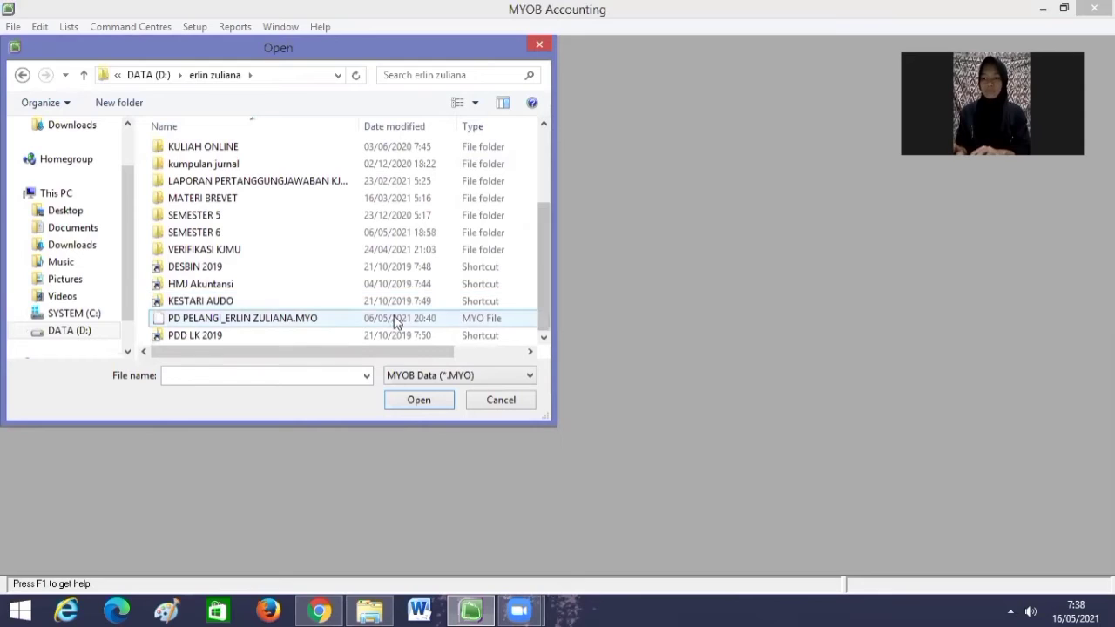
Open the PD PELANGI company file, deferring activation and skipping data verification.
double_click(390, 317)
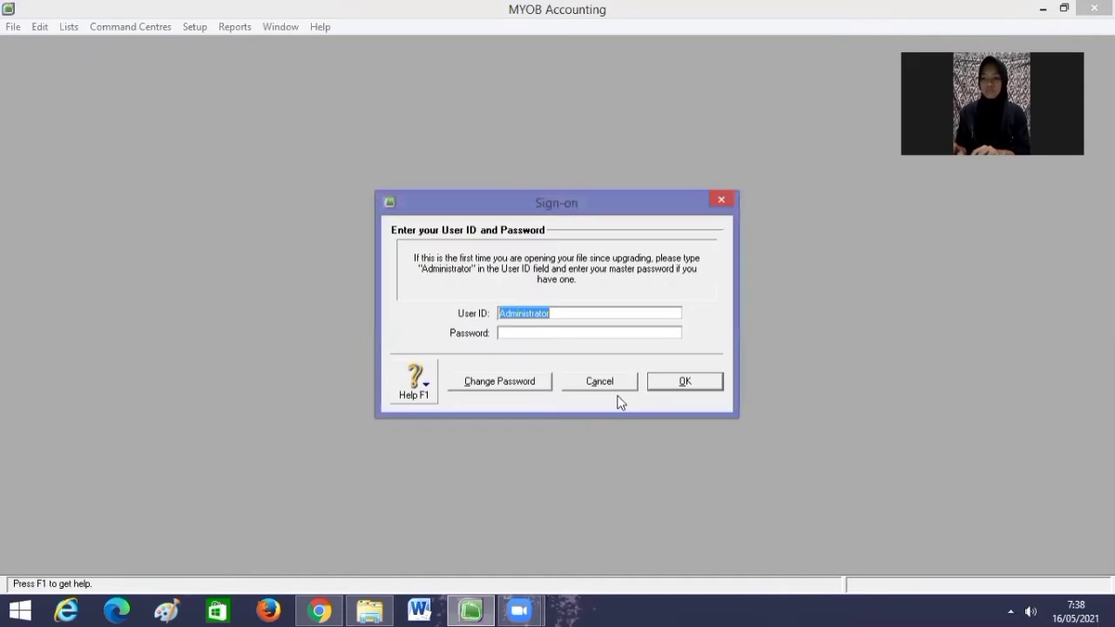
left_click(684, 383)
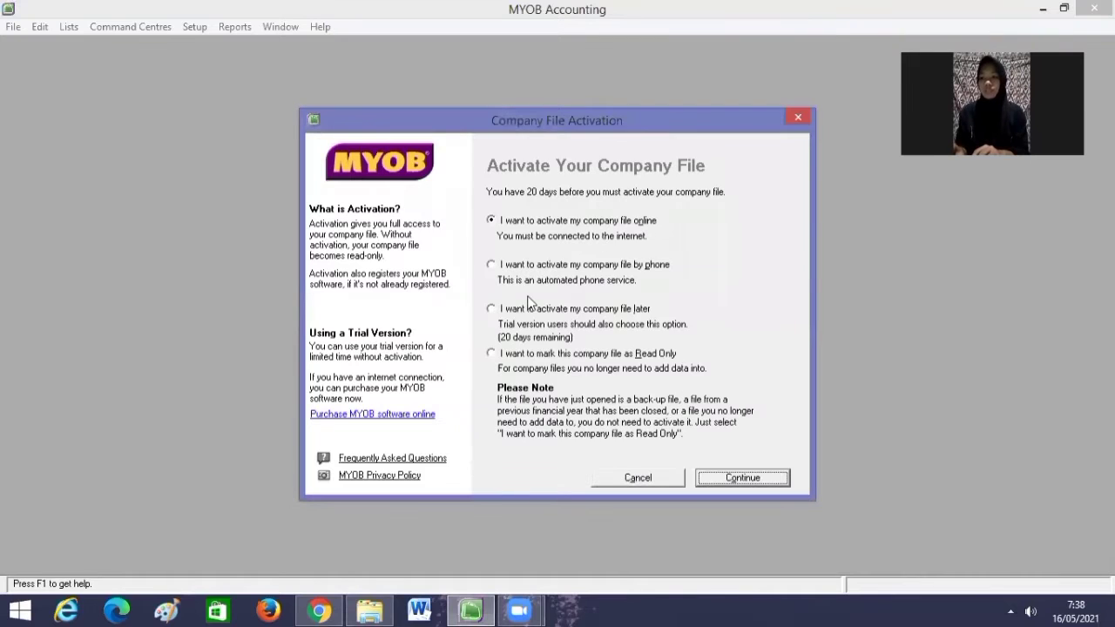
left_click(492, 311)
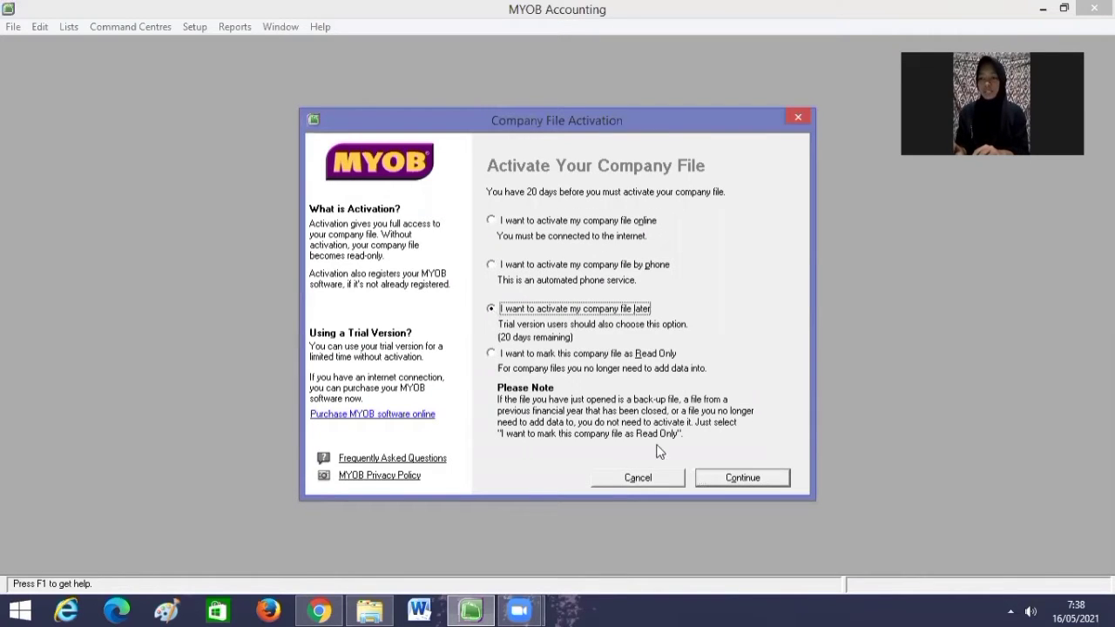
left_click(713, 483)
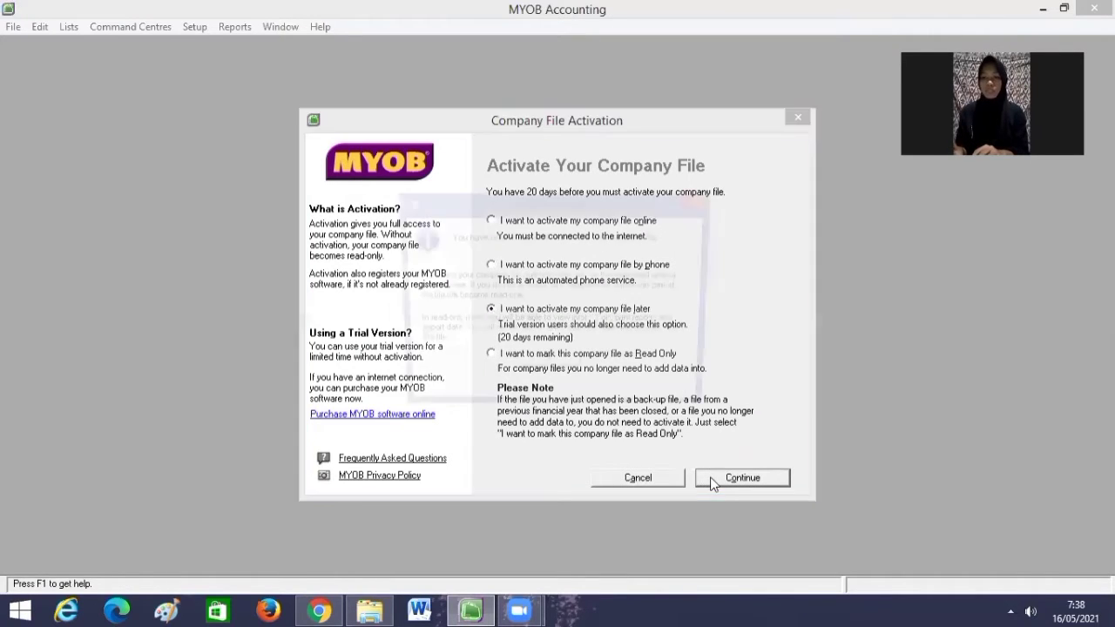
left_click(568, 369)
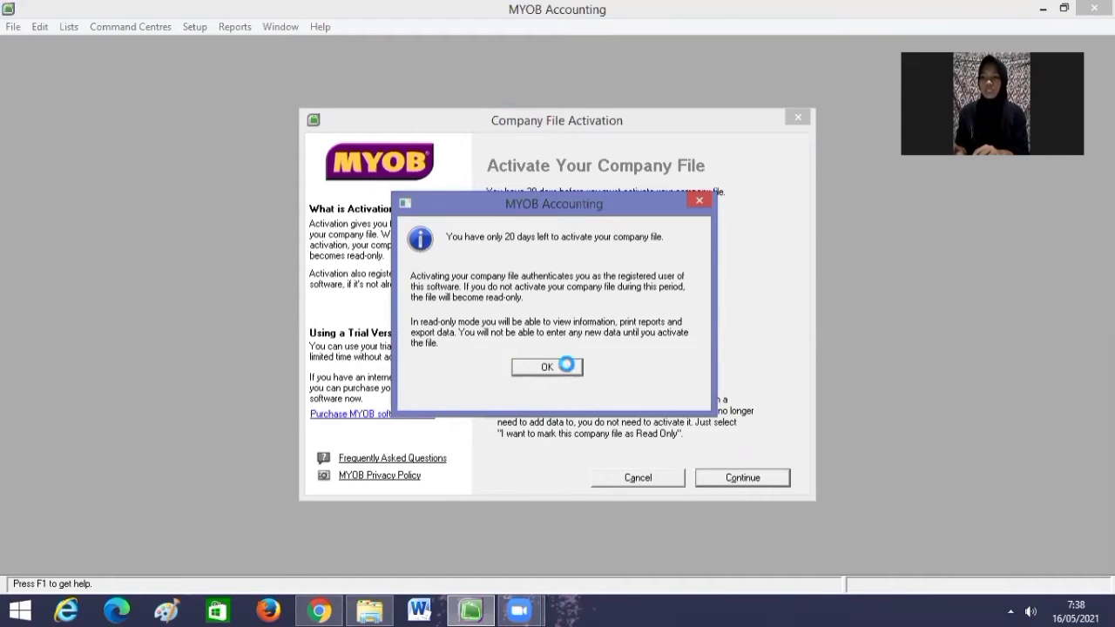
left_click(589, 429)
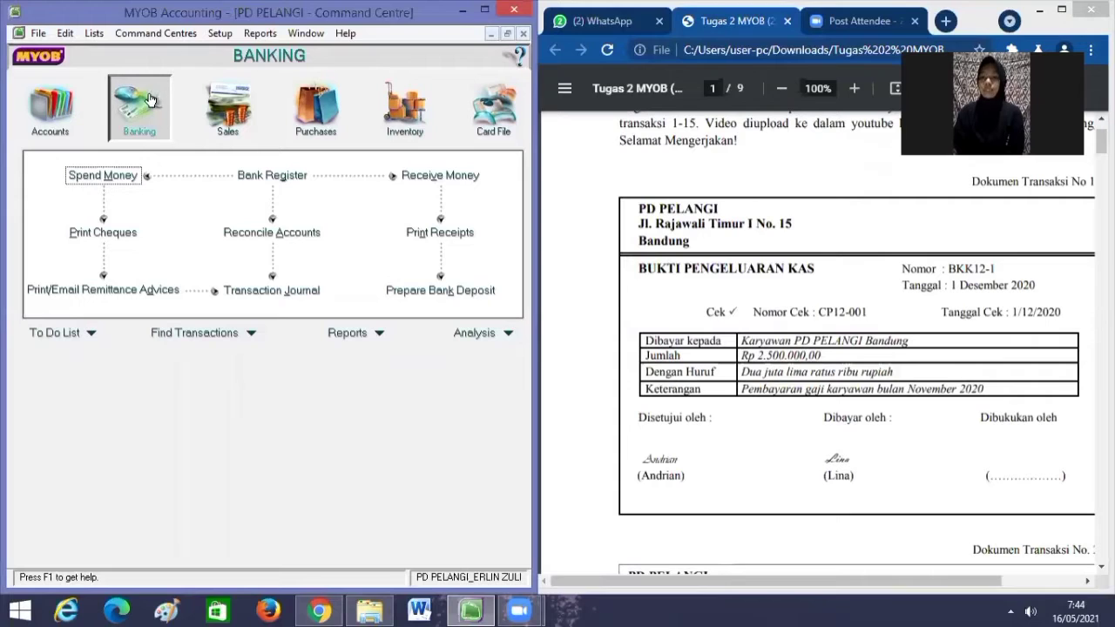
Start a new payment from Cash In Bank with cheque number BKK12-1.
left_click(103, 176)
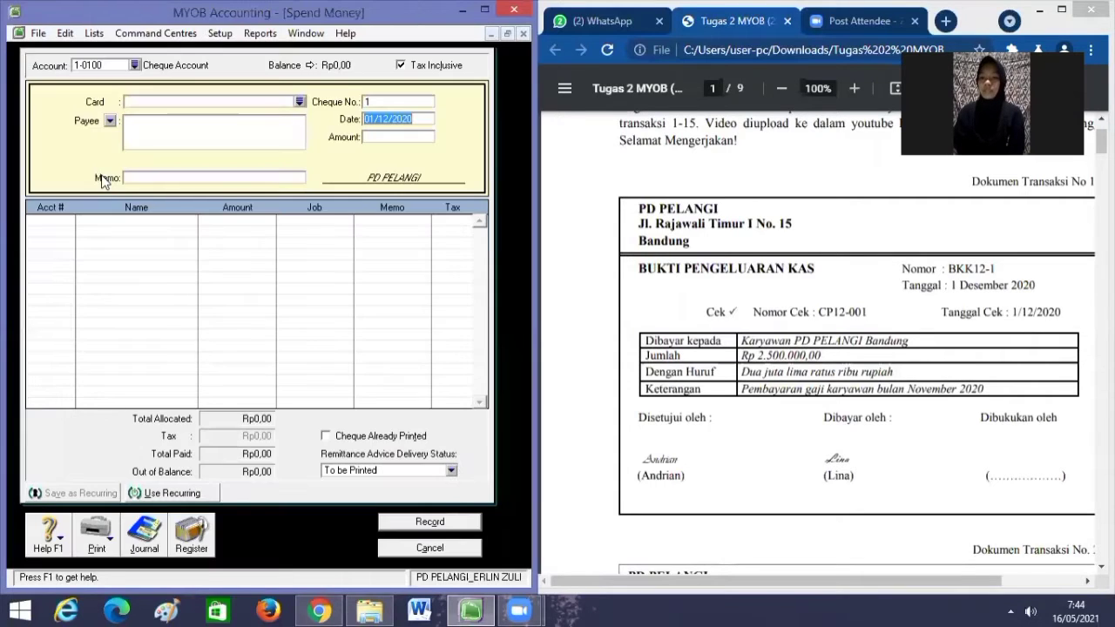
left_click(135, 66)
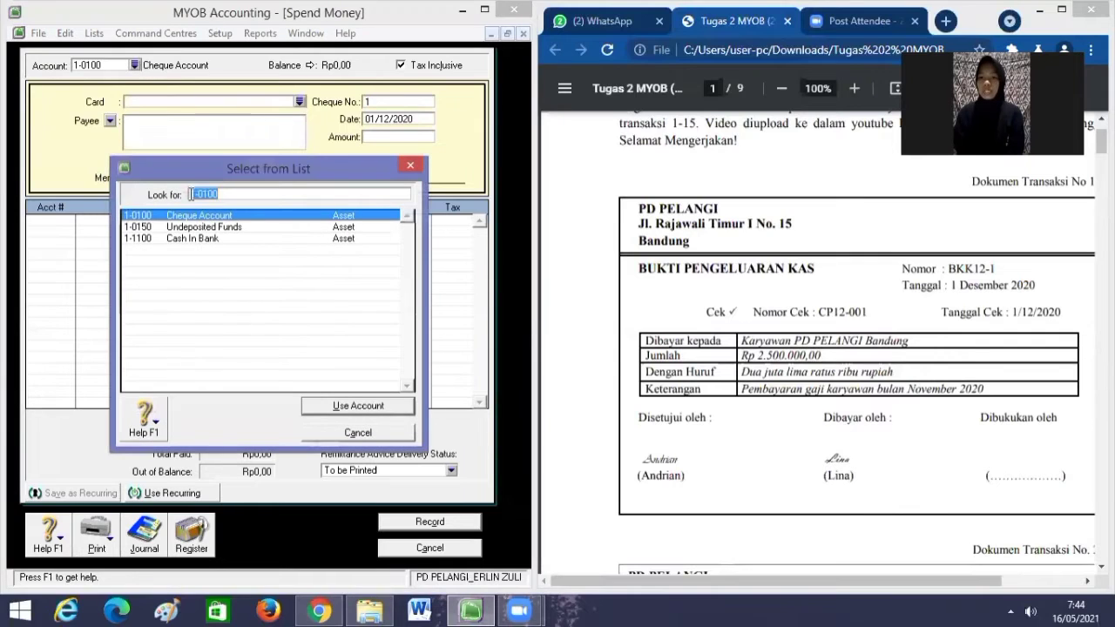
left_click(198, 238)
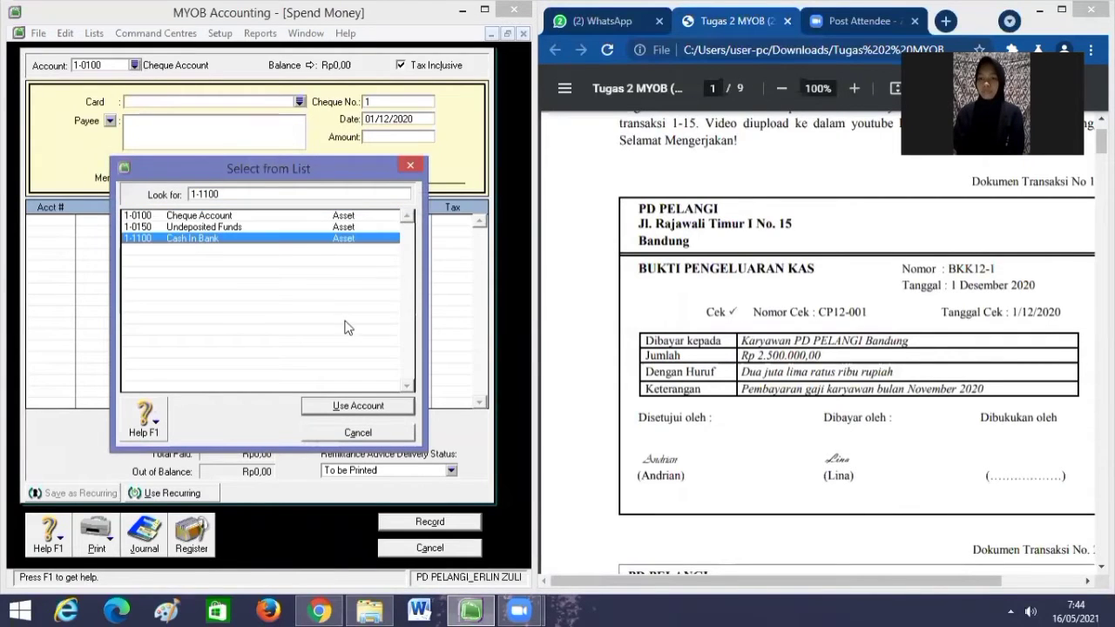
left_click(333, 404)
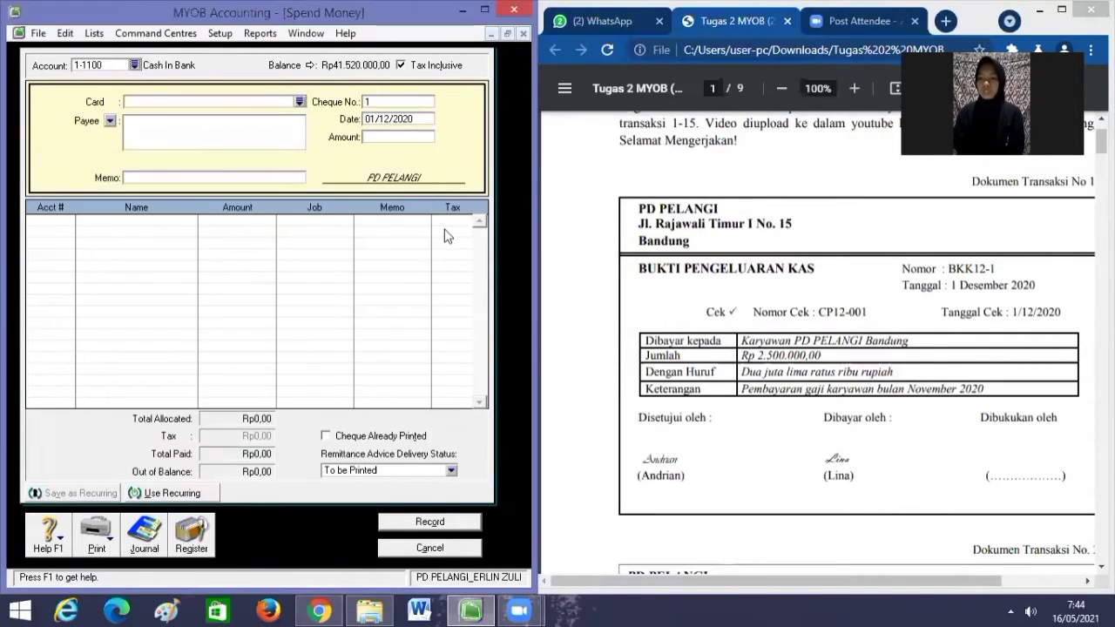
left_click(392, 102)
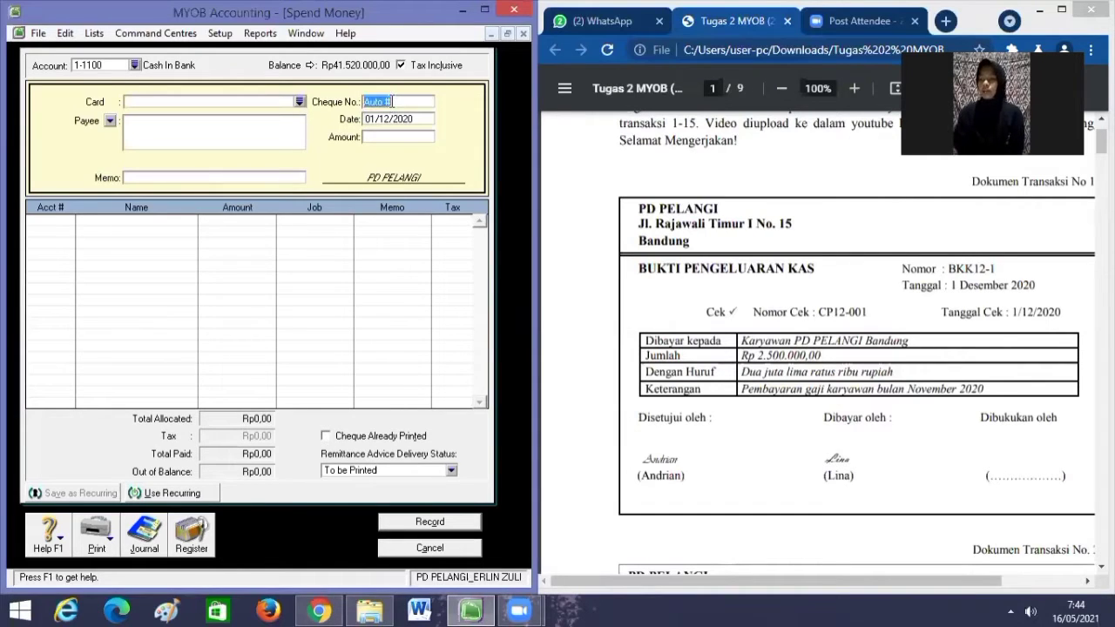
key("BackSpace")
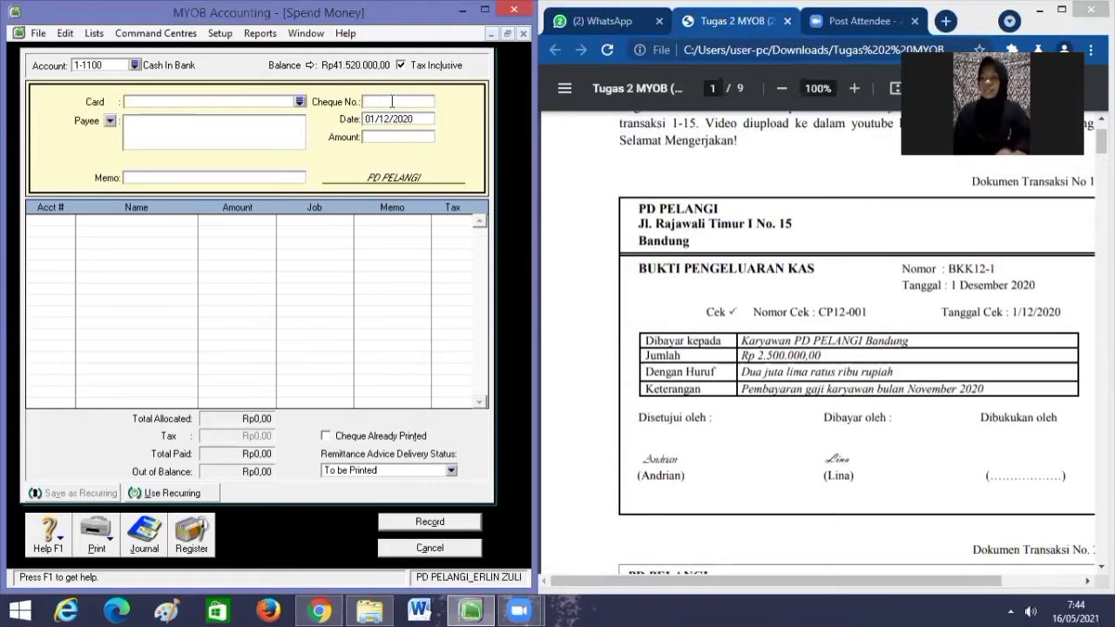
type("BK")
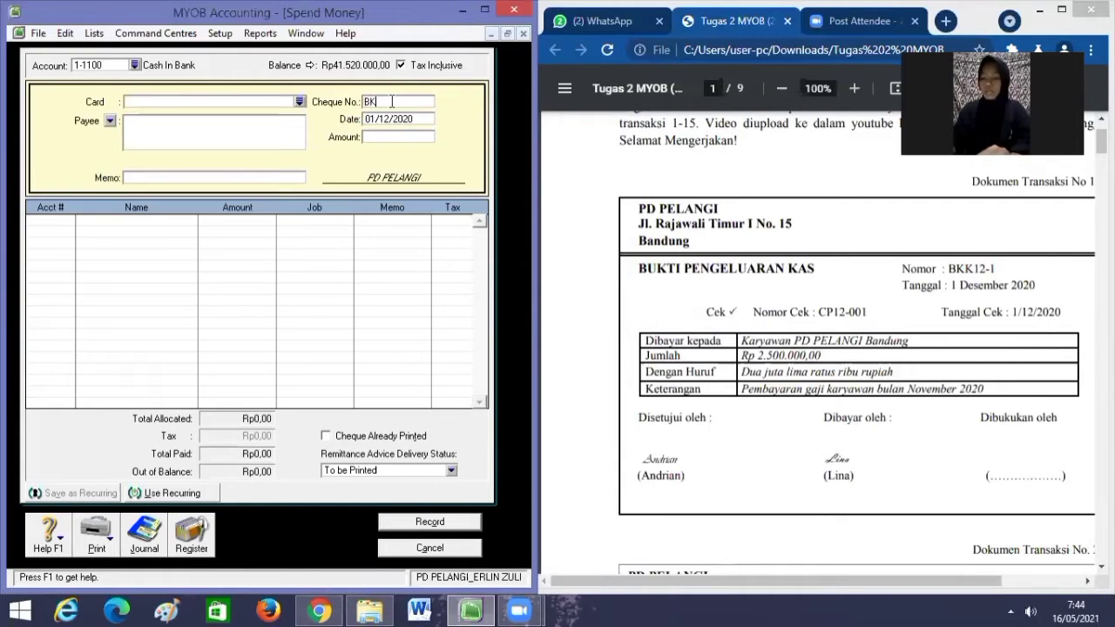
type("K12-1")
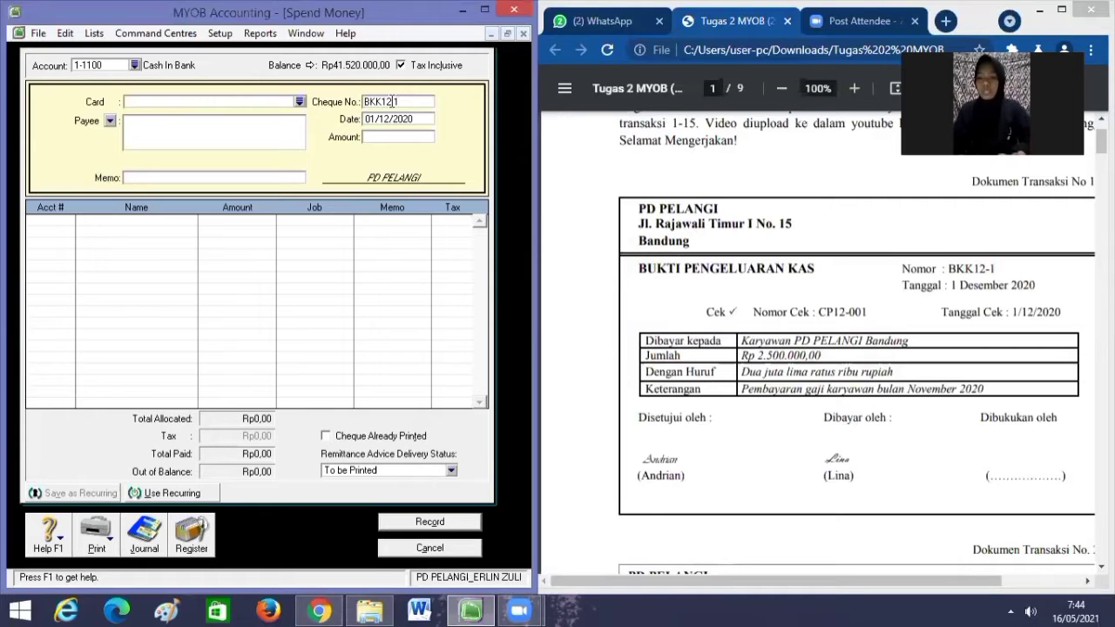
Set the payment date to 01/12/2020 and the amount to Rp2.500.000,00.
key("Tab")
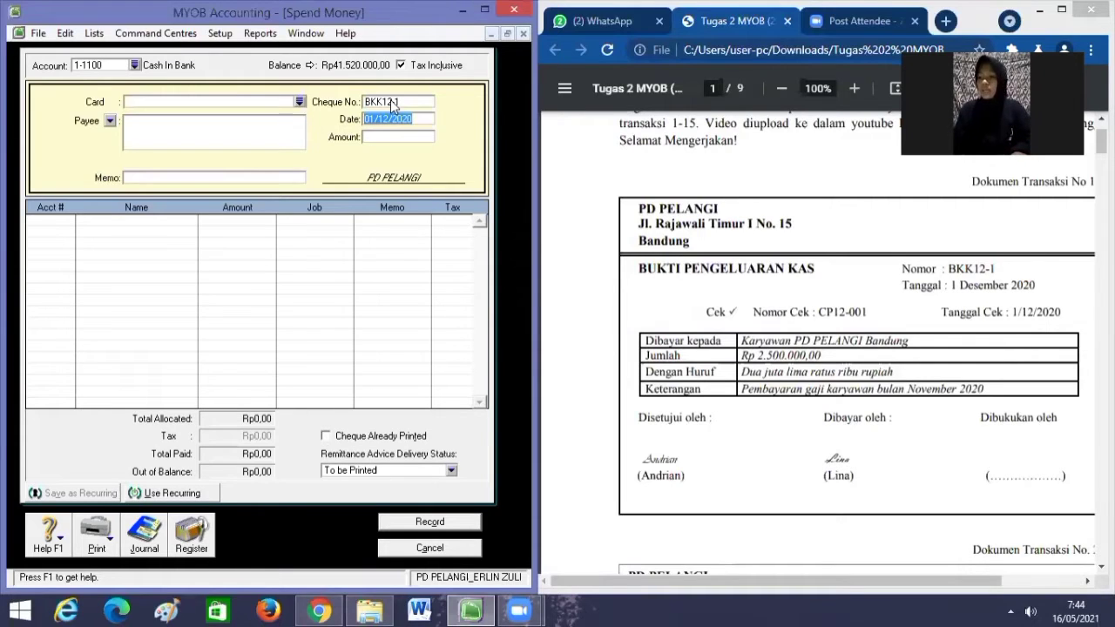
key("BackSpace")
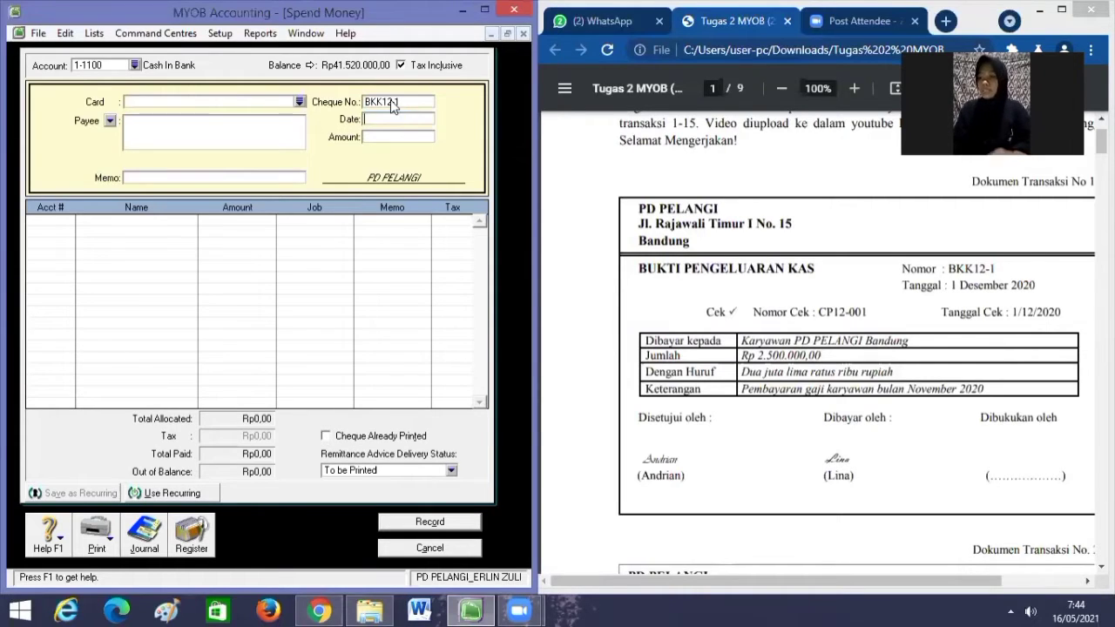
type("01")
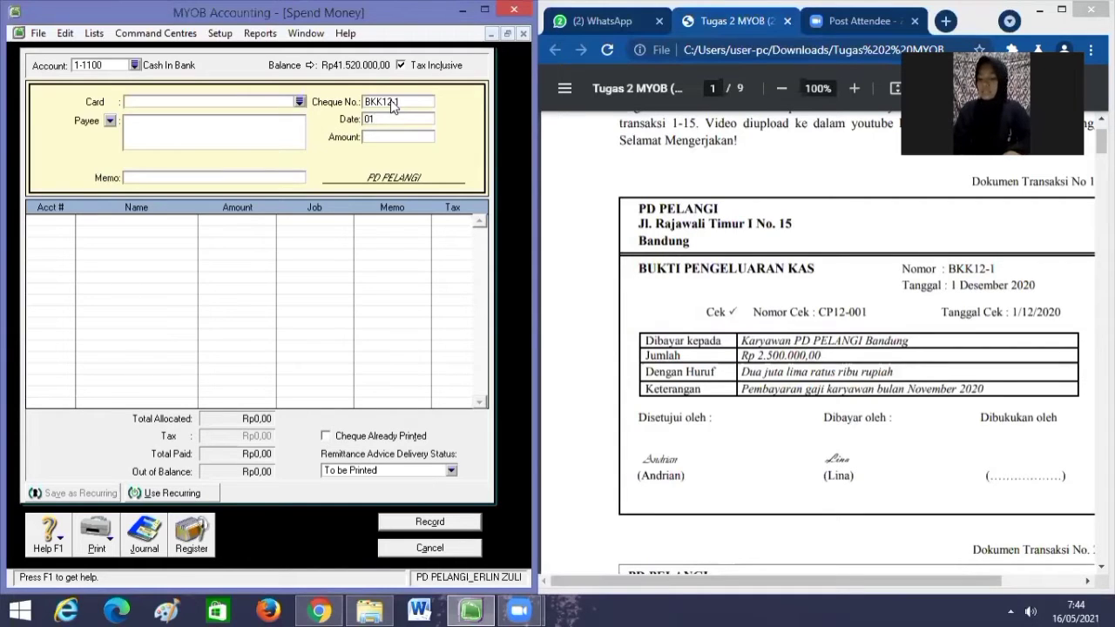
type("/12/2")
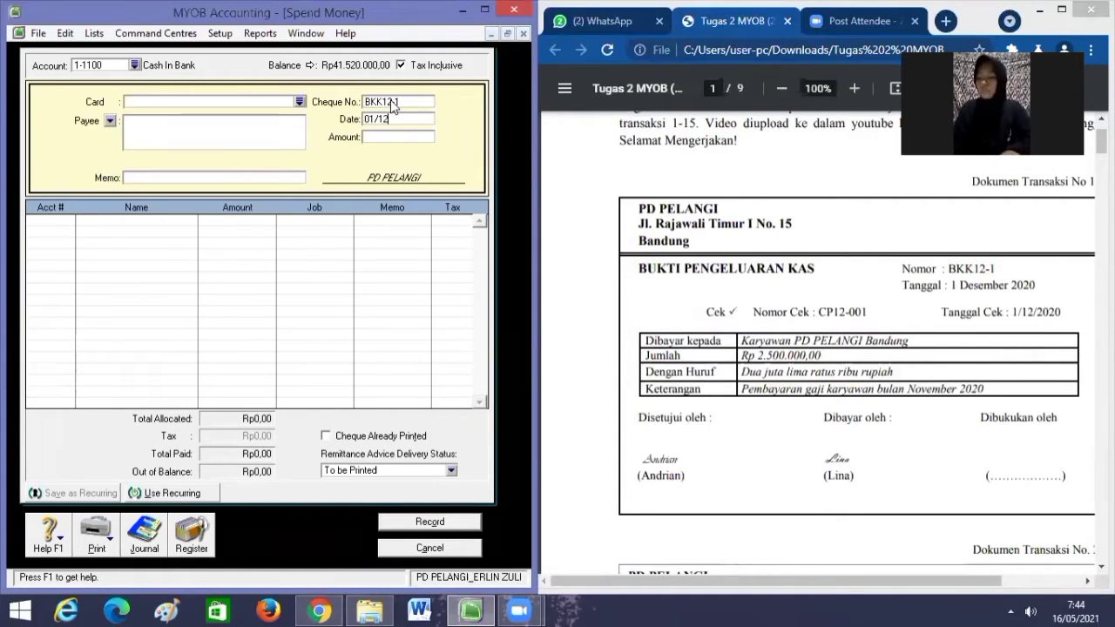
type("020")
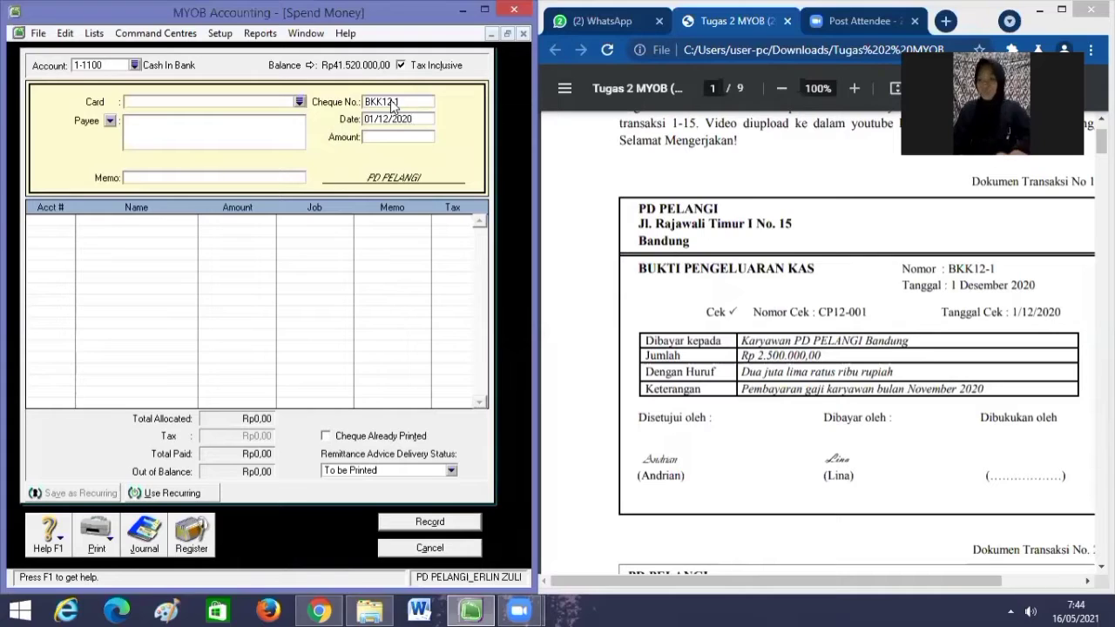
key("Tab")
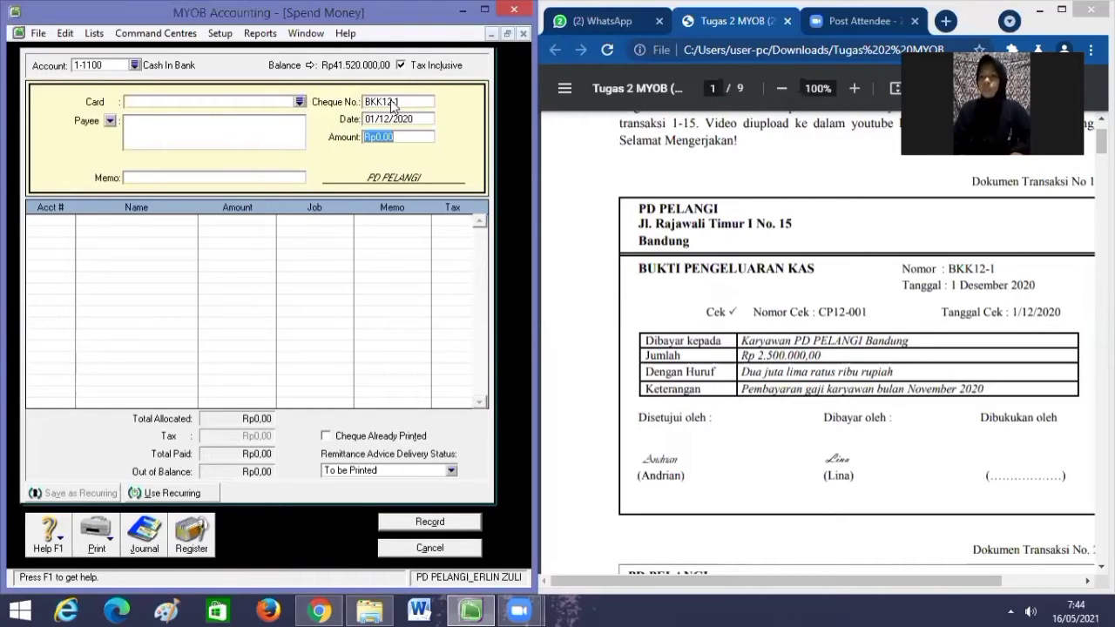
key("BackSpace")
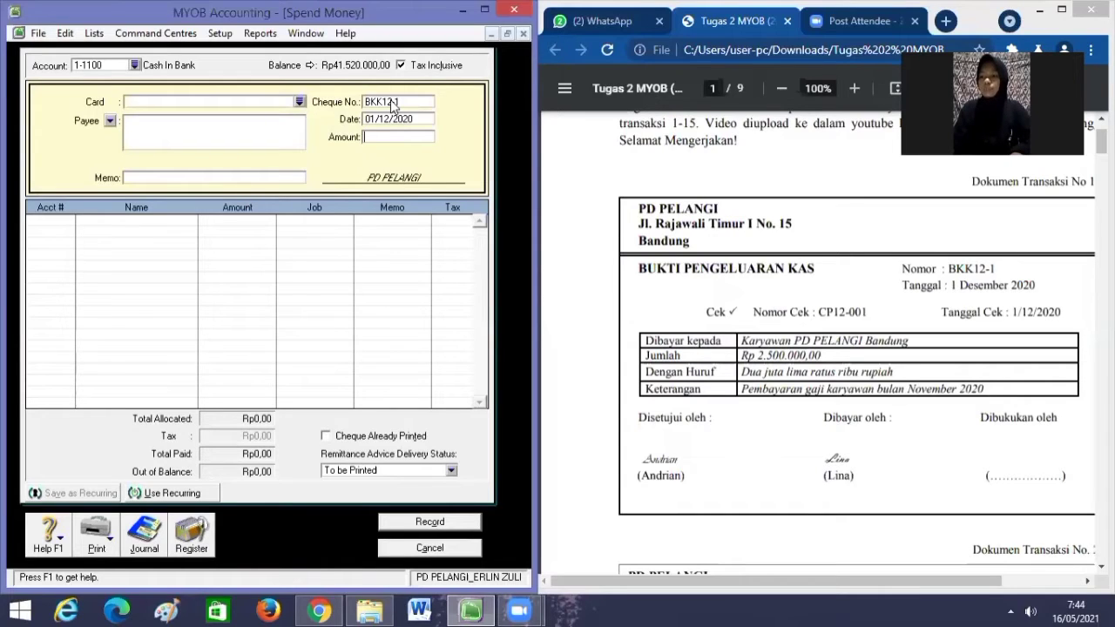
type("25")
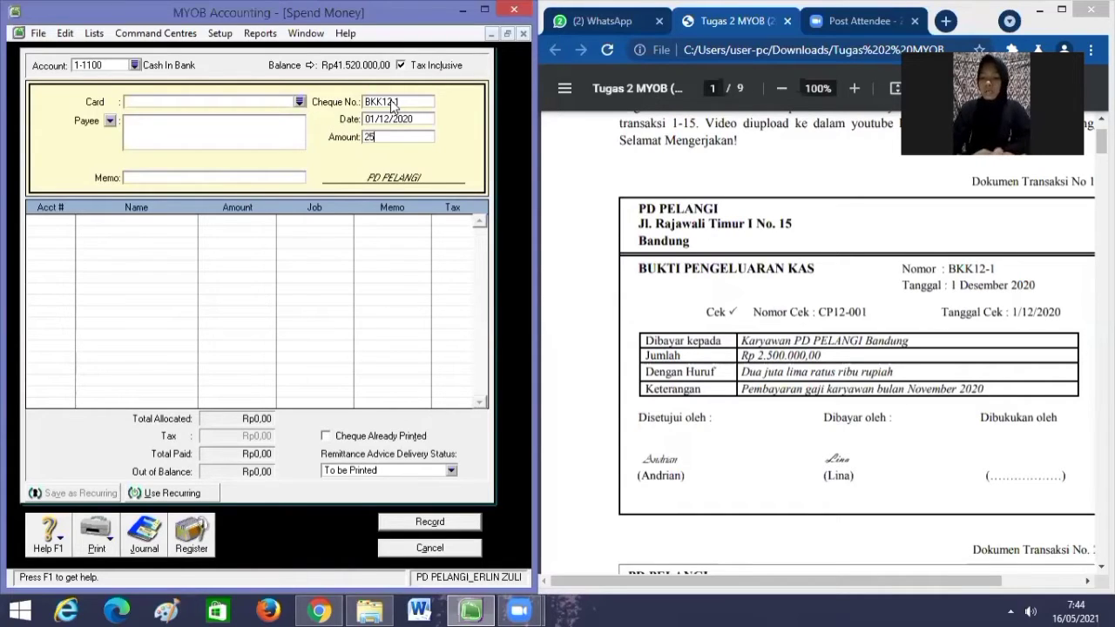
type("00000")
key("Tab")
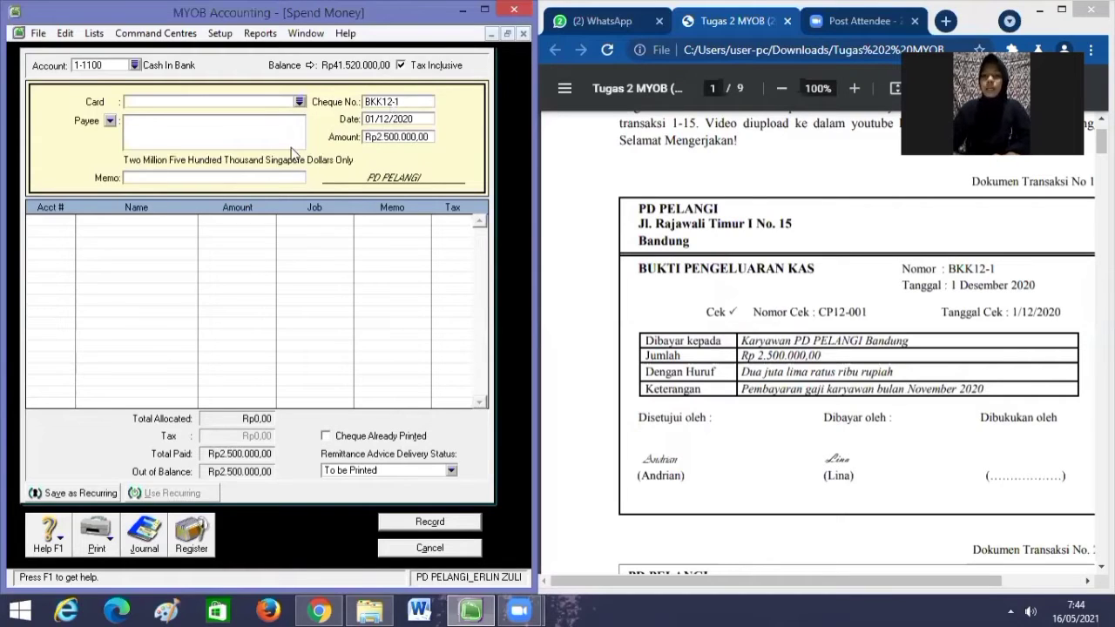
Enter the memo 'Pembayaran Gaji Karyawan Bulan November 2020'.
left_click(275, 177)
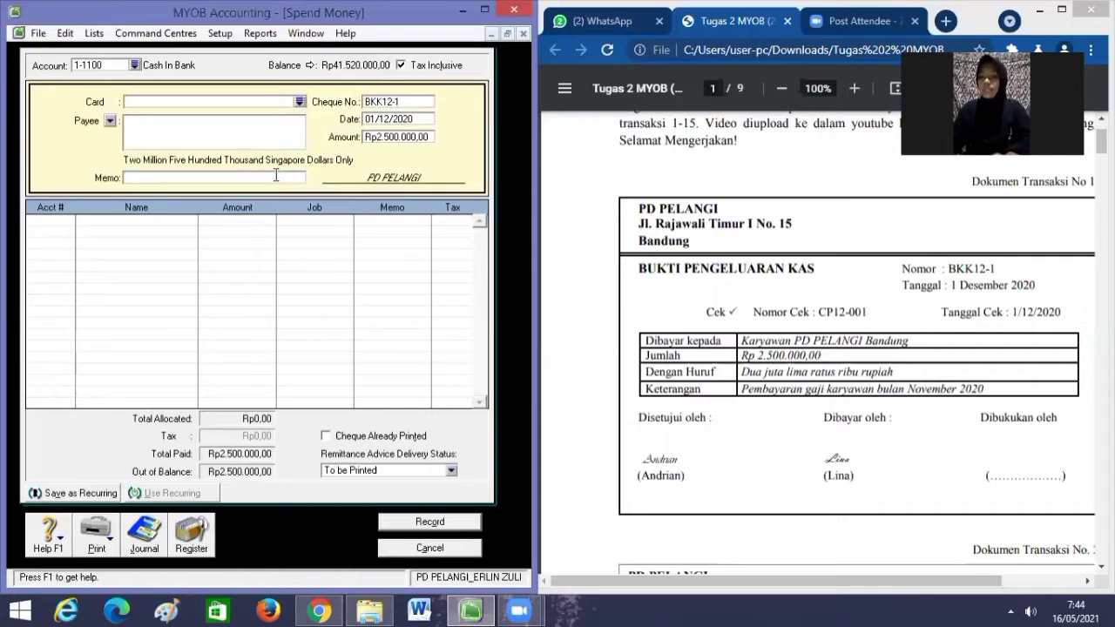
type("P")
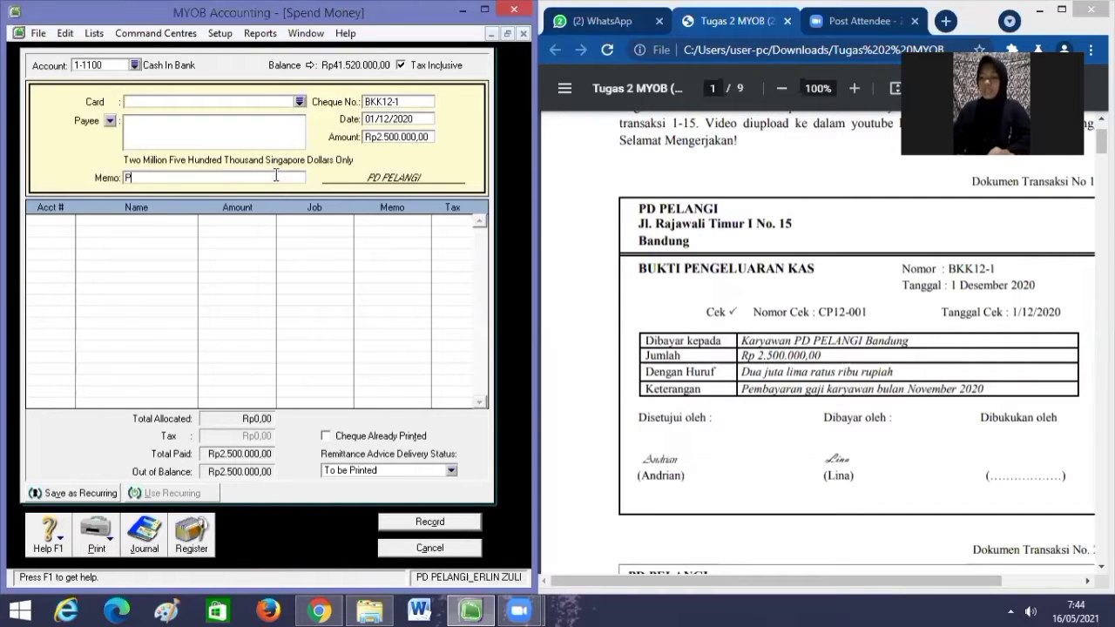
type("embayara")
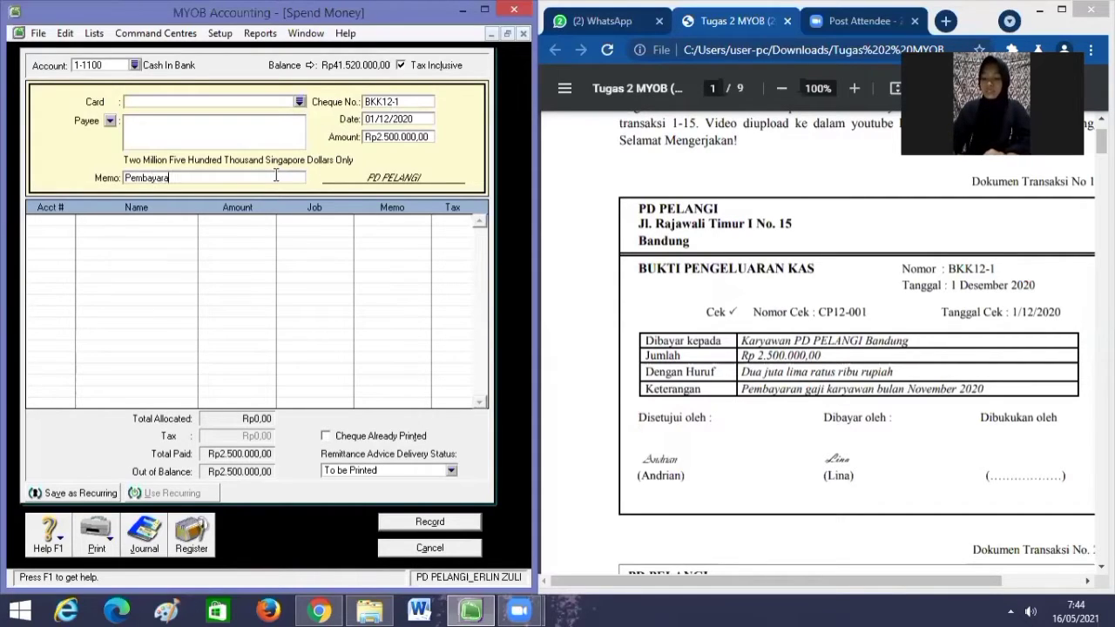
type("n Gaji ")
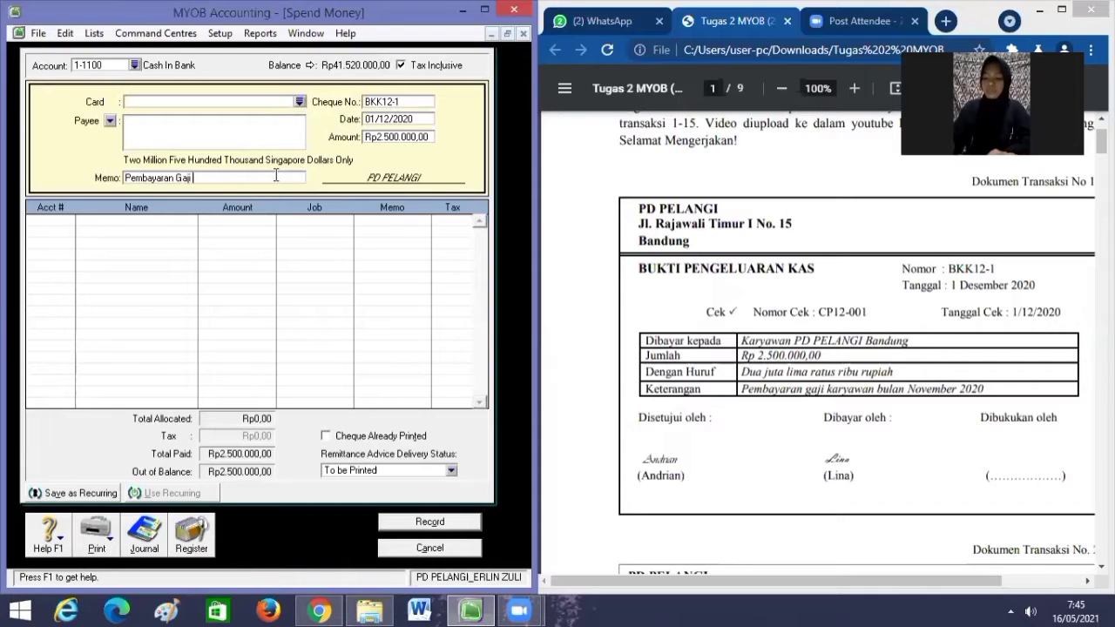
type("Kary")
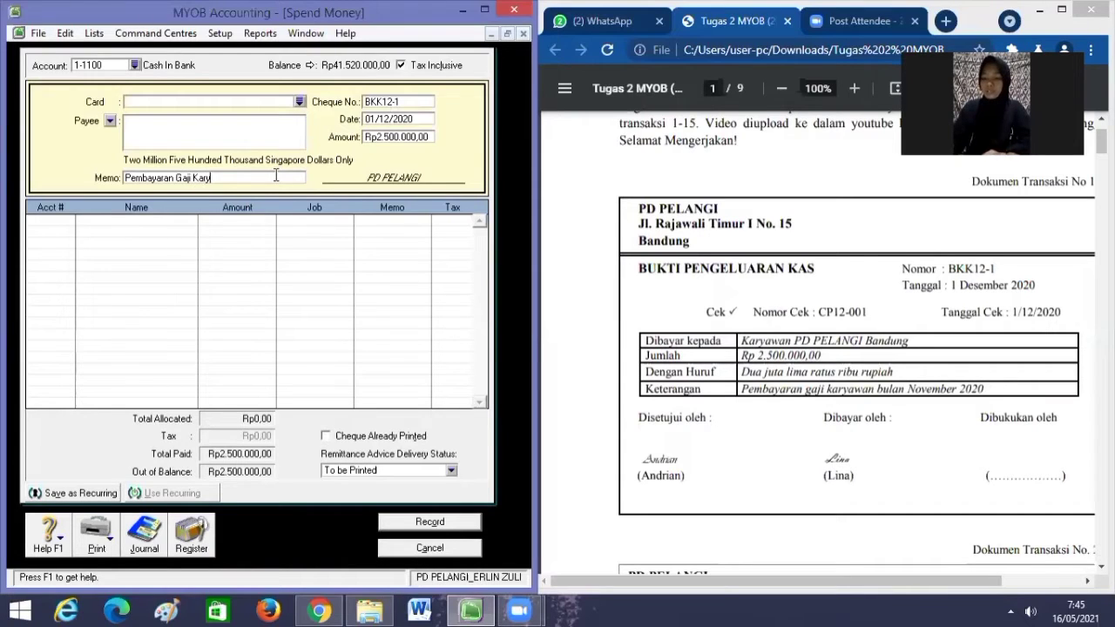
type("awan")
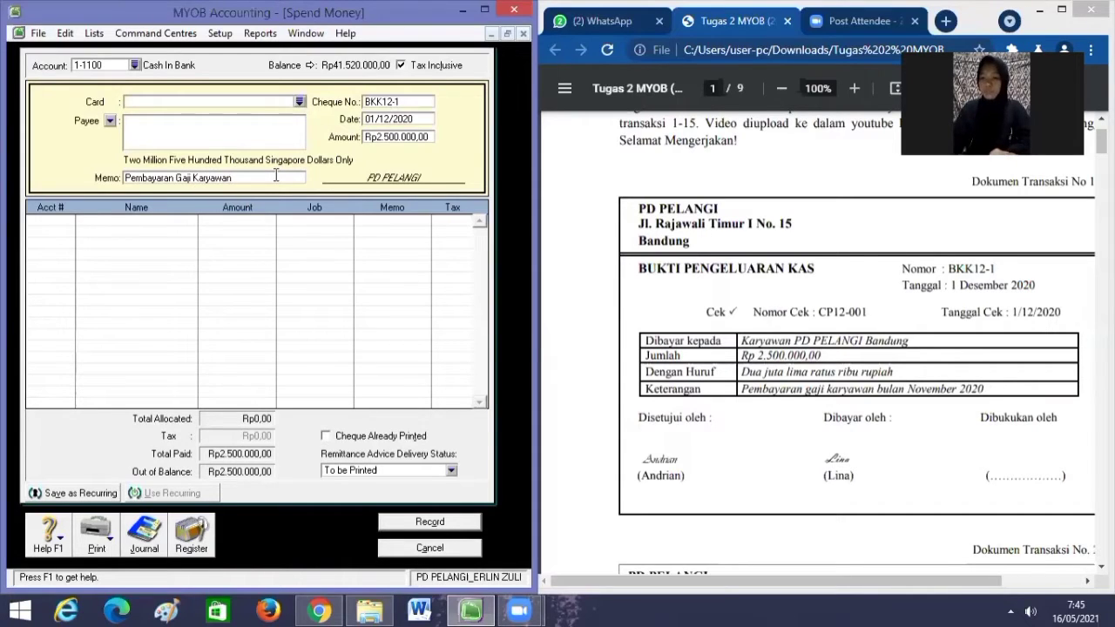
type(" Bu")
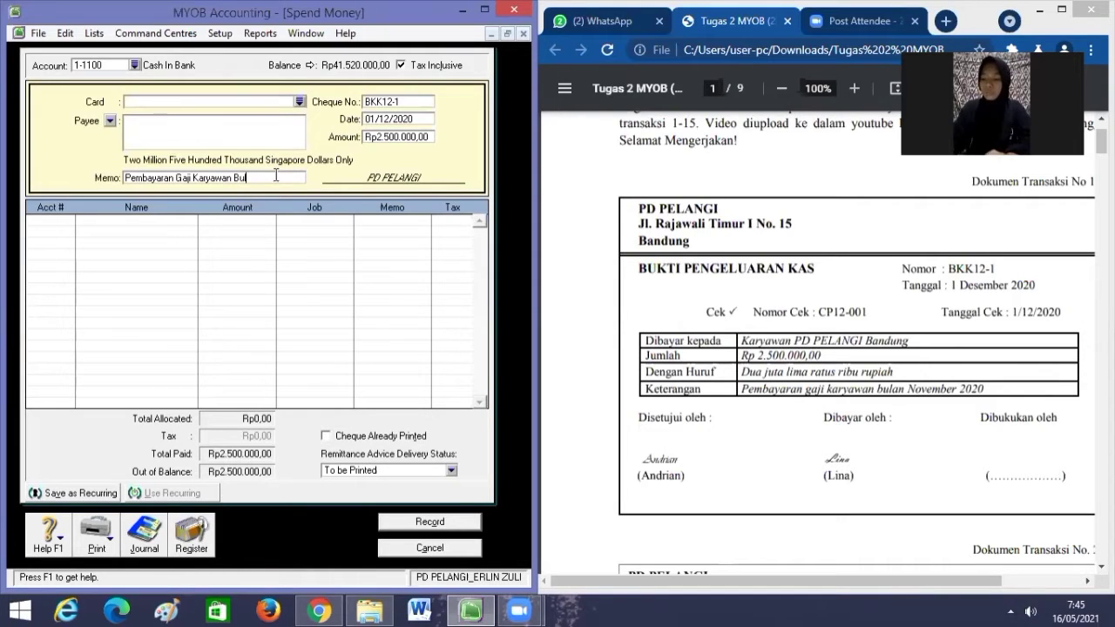
type("lan Nov")
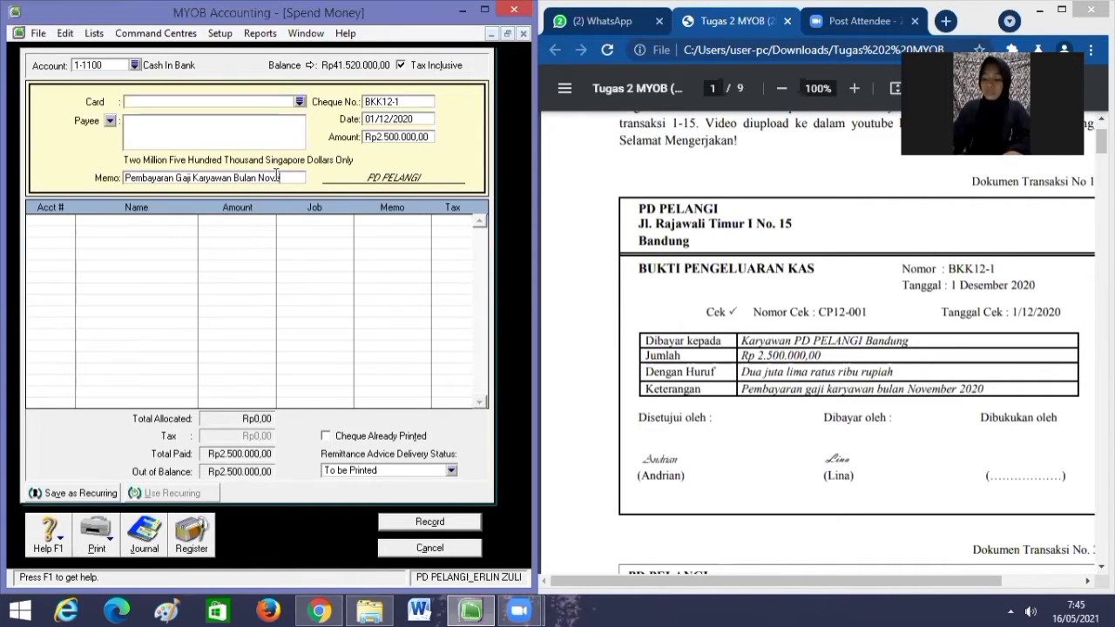
type("ember")
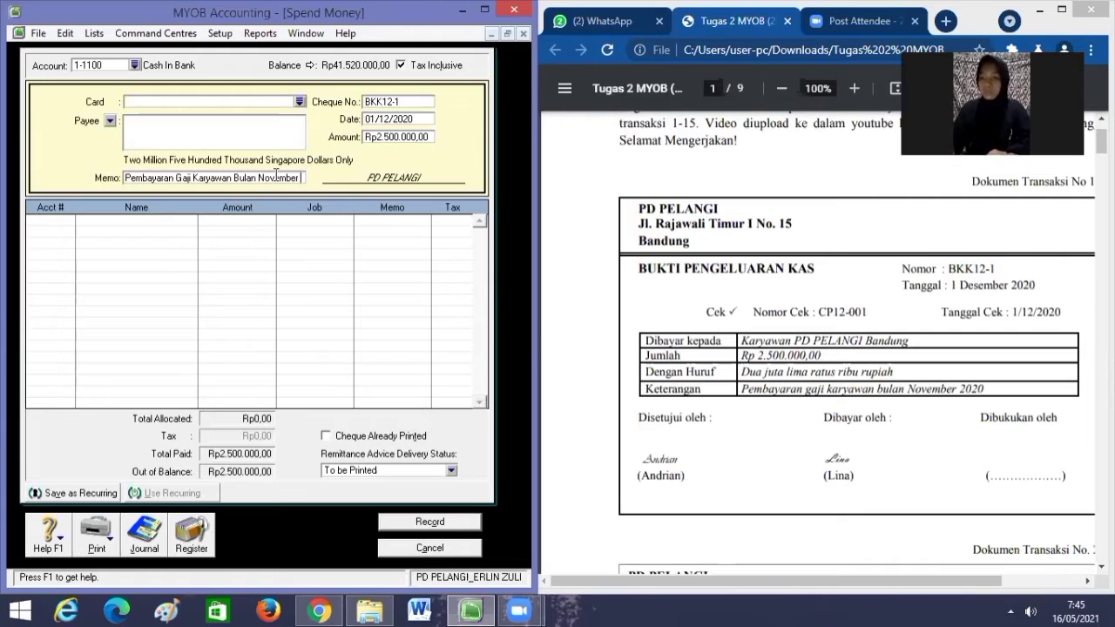
type(" 2020")
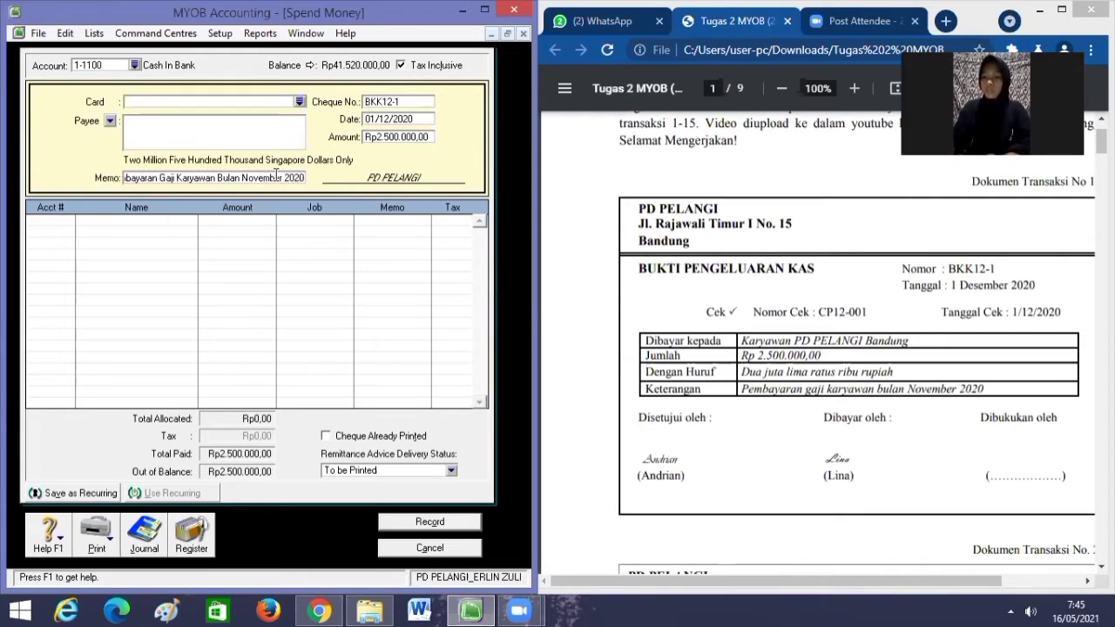
left_click(59, 222)
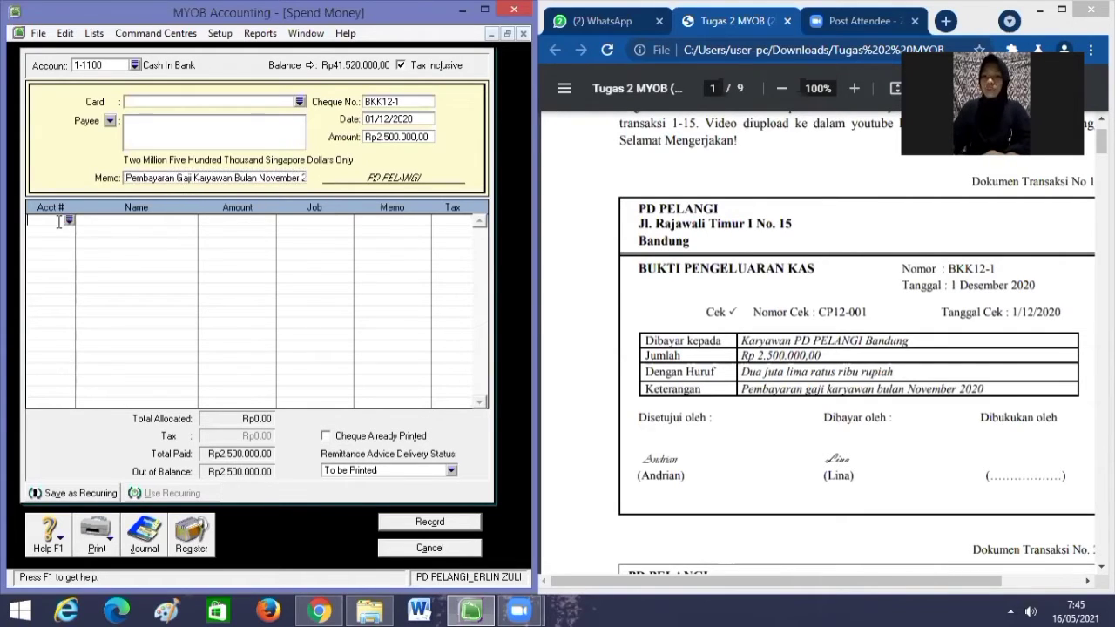
Allocate the salary line to 2-1200 Expense Payable and record the payment.
left_click(69, 221)
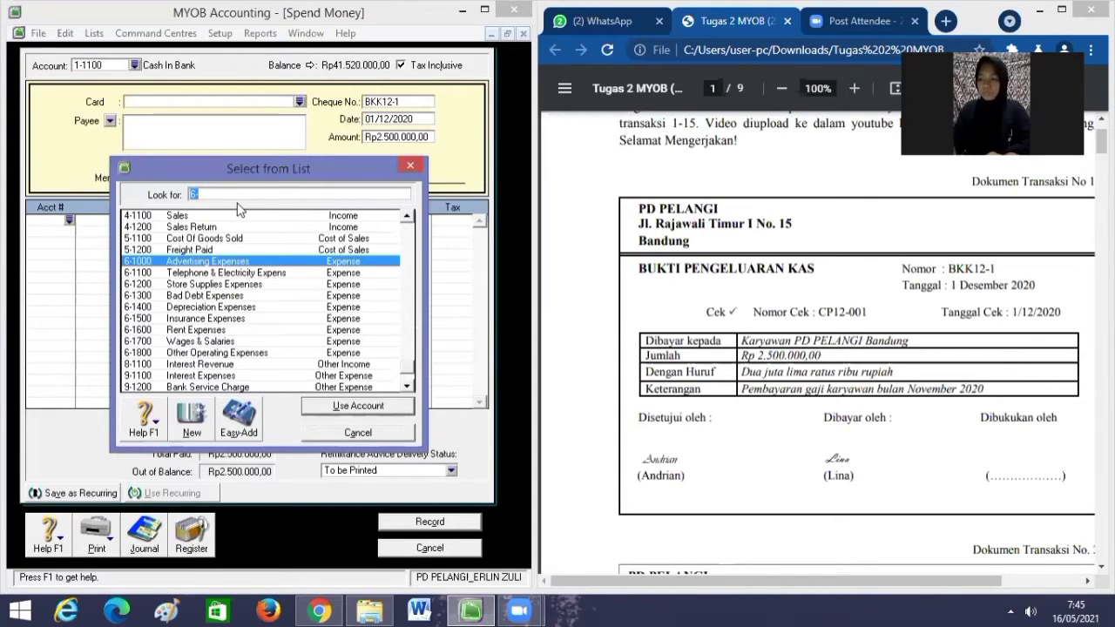
type("2")
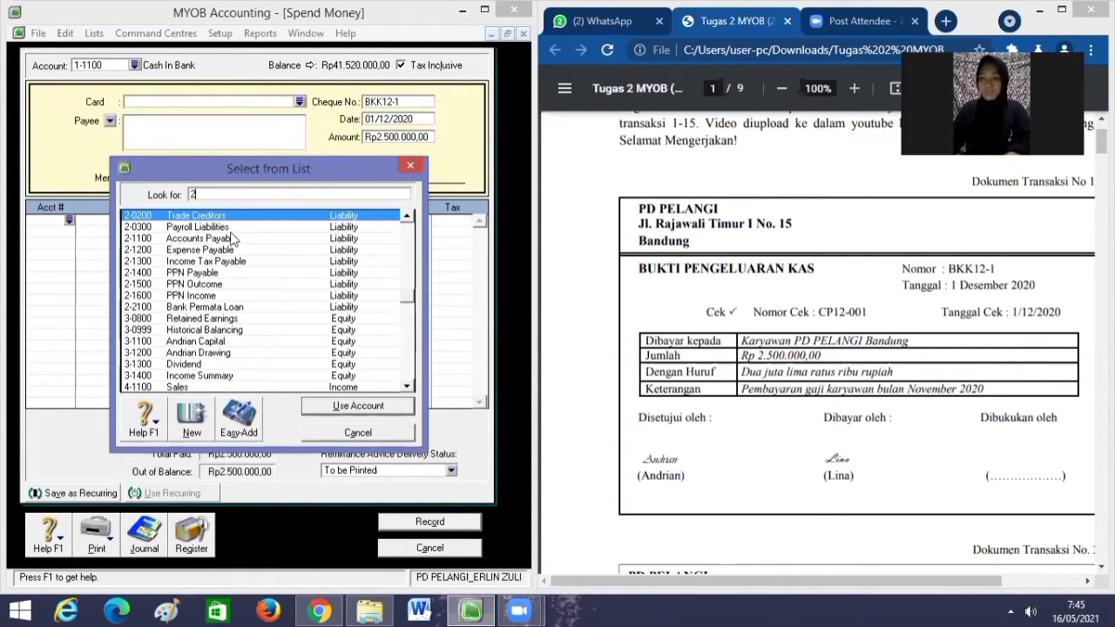
type("-1200")
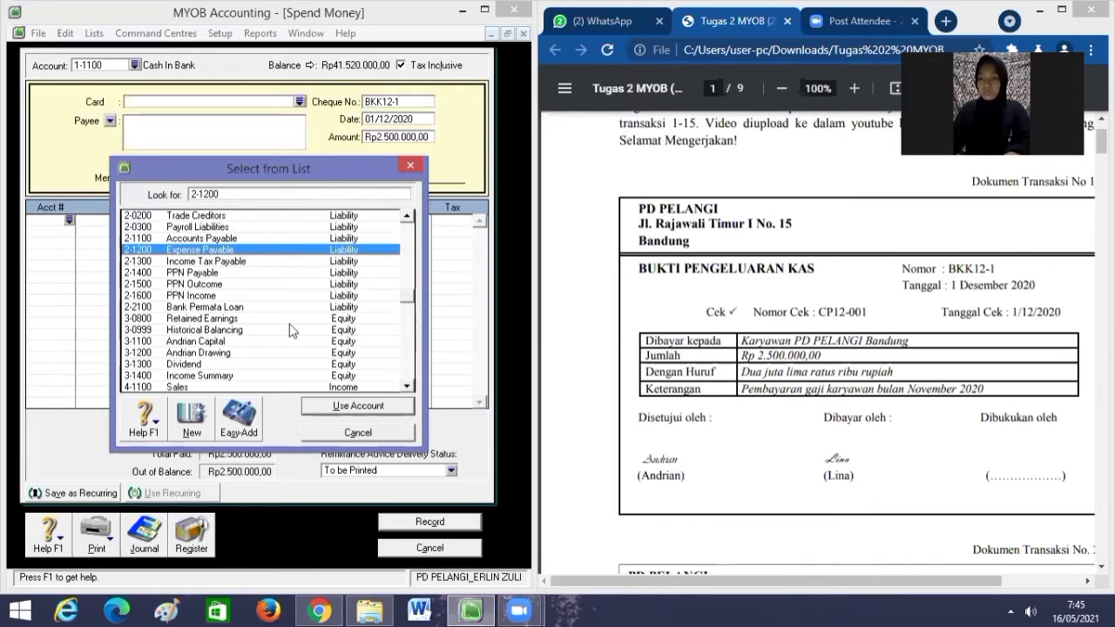
left_click(336, 410)
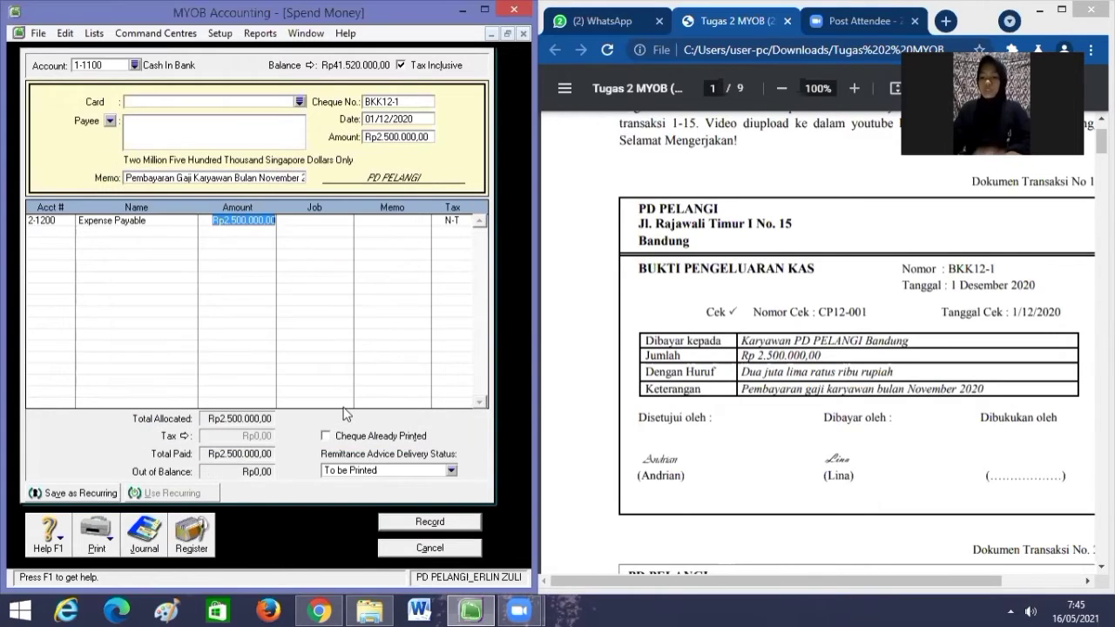
key("Tab")
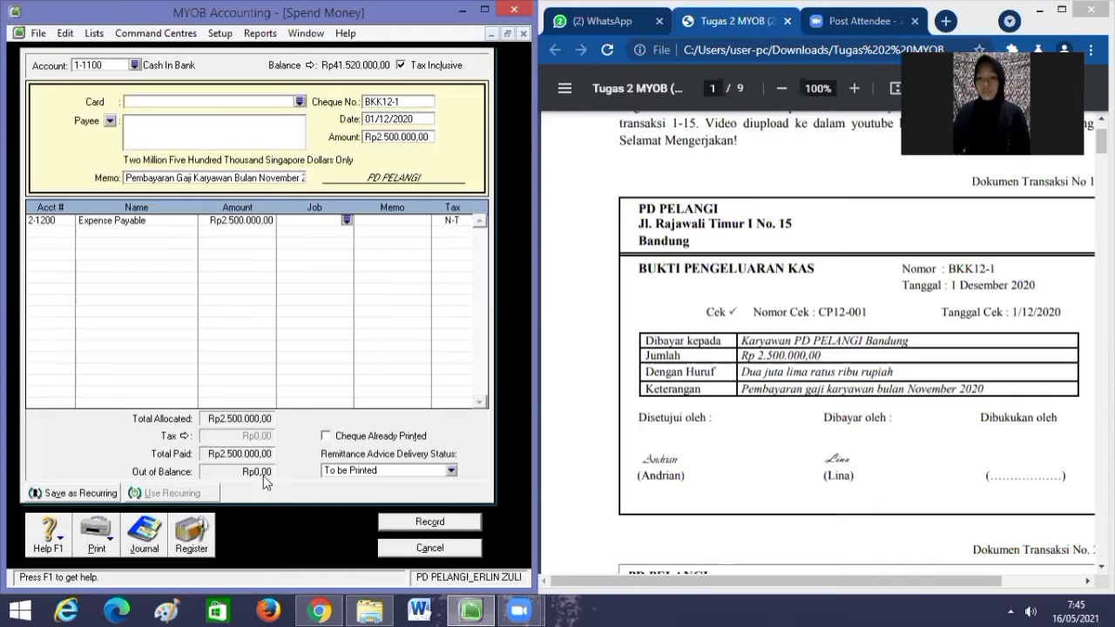
left_click(419, 523)
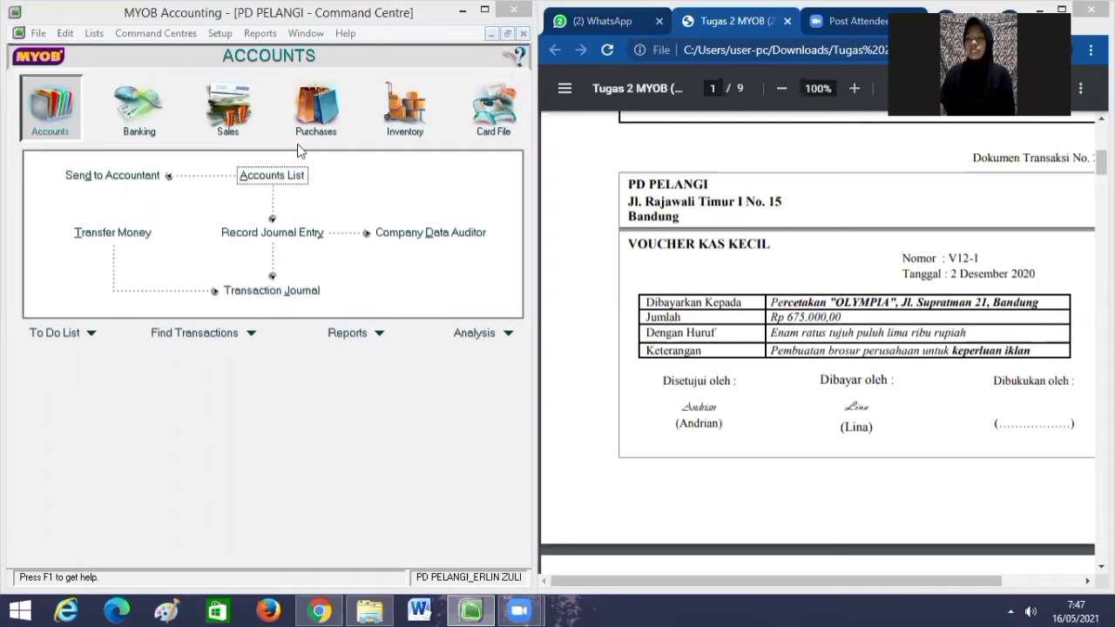
Start a spend-money entry from 1-1200 Petty Cash, tax exclusive, numbered V12-1.
left_click(151, 124)
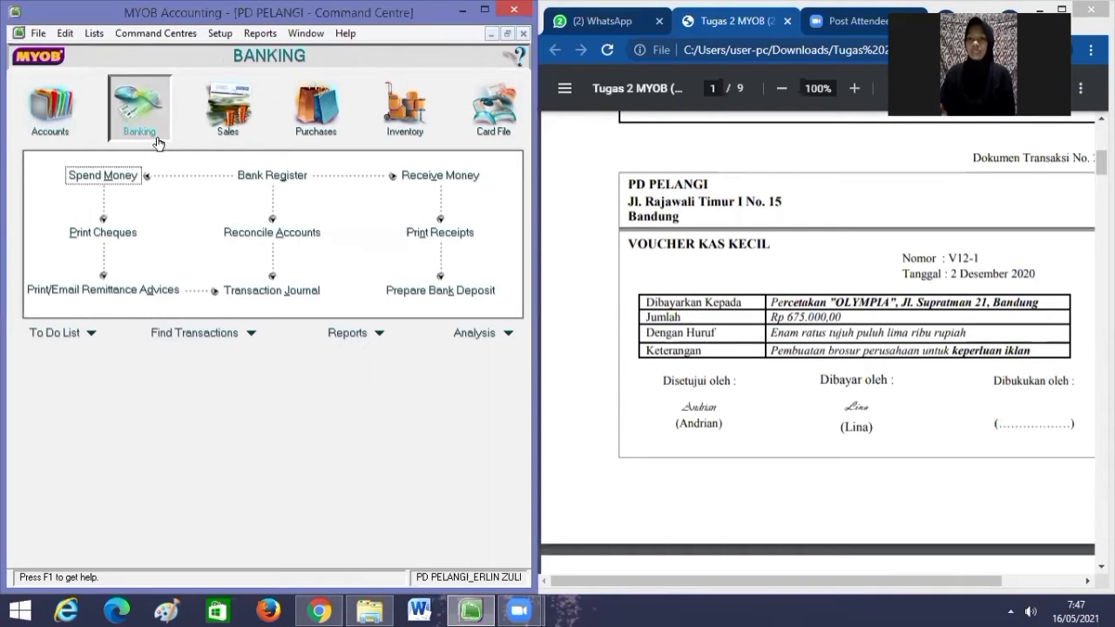
left_click(131, 174)
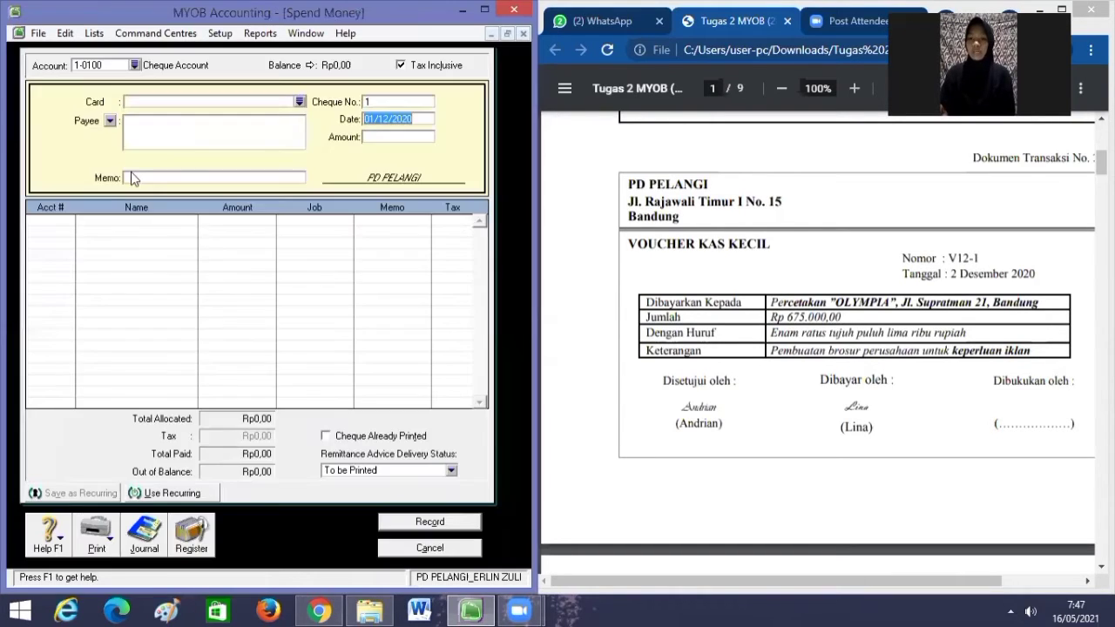
left_click(134, 65)
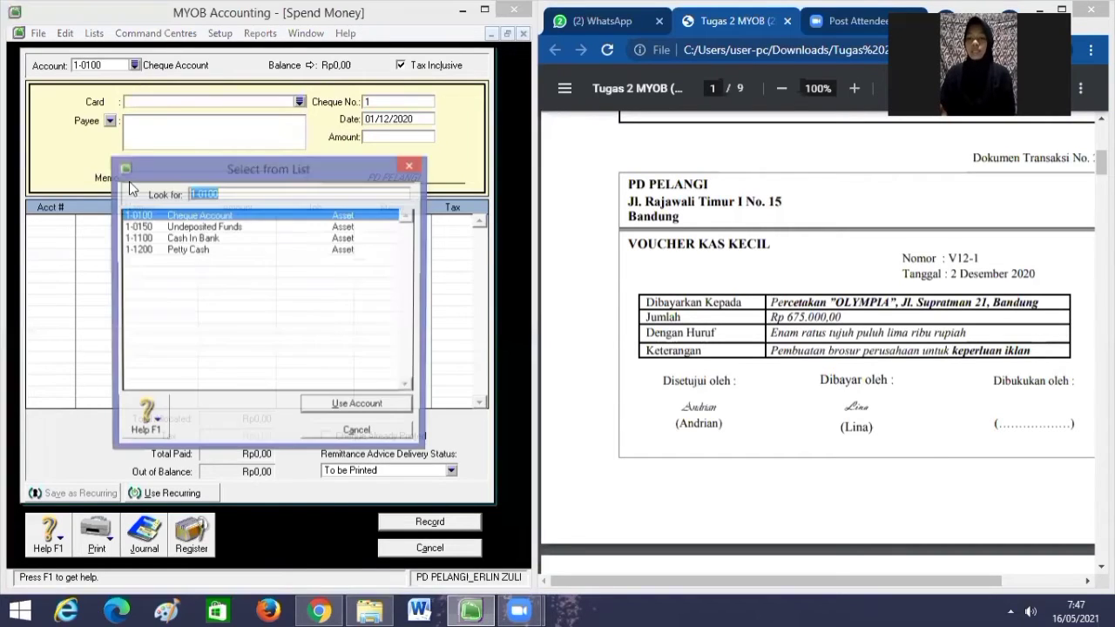
left_click(188, 250)
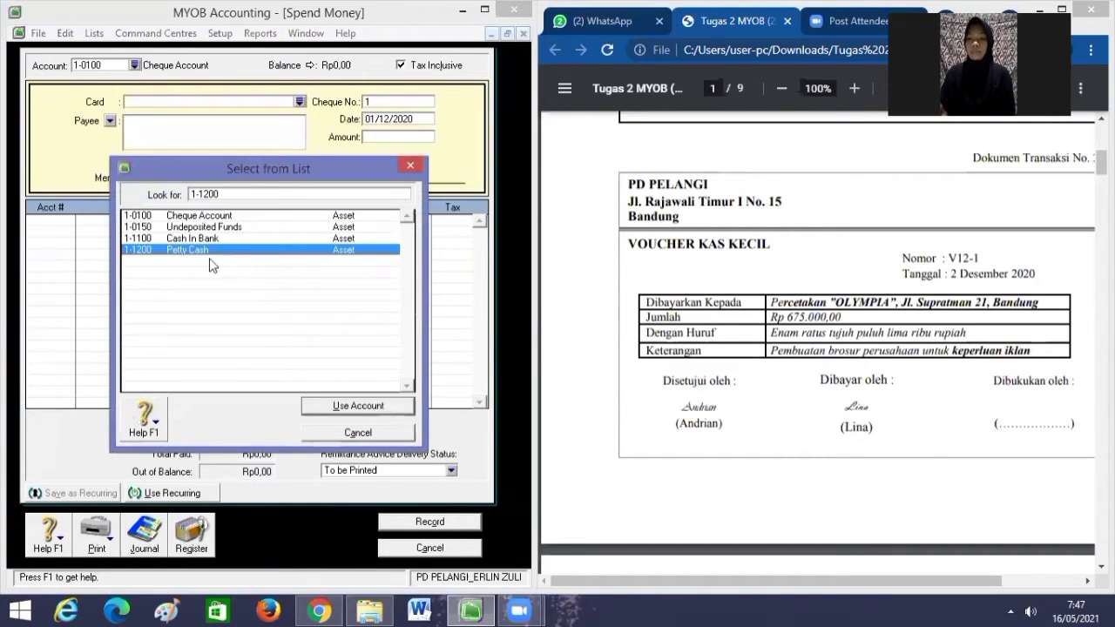
left_click(329, 408)
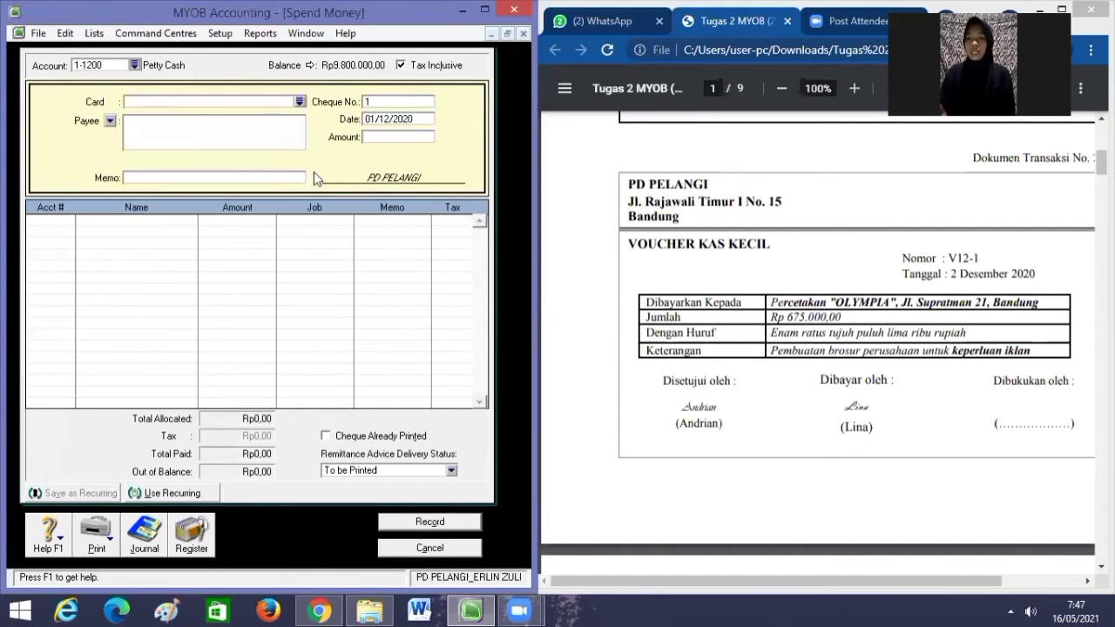
left_click(392, 101)
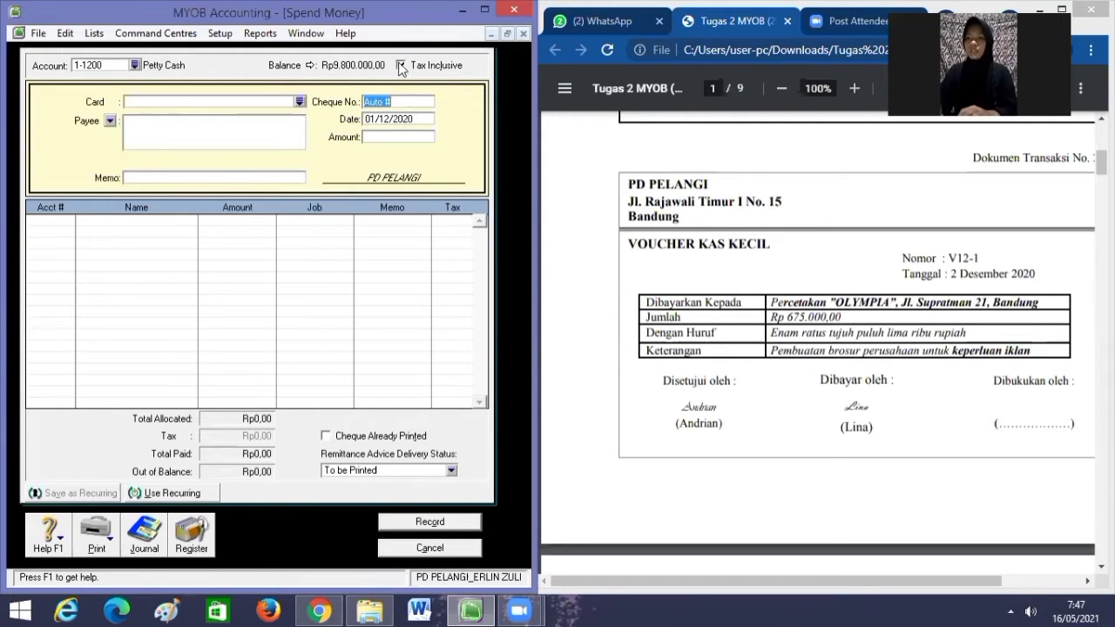
left_click(399, 64)
key("BackSpace")
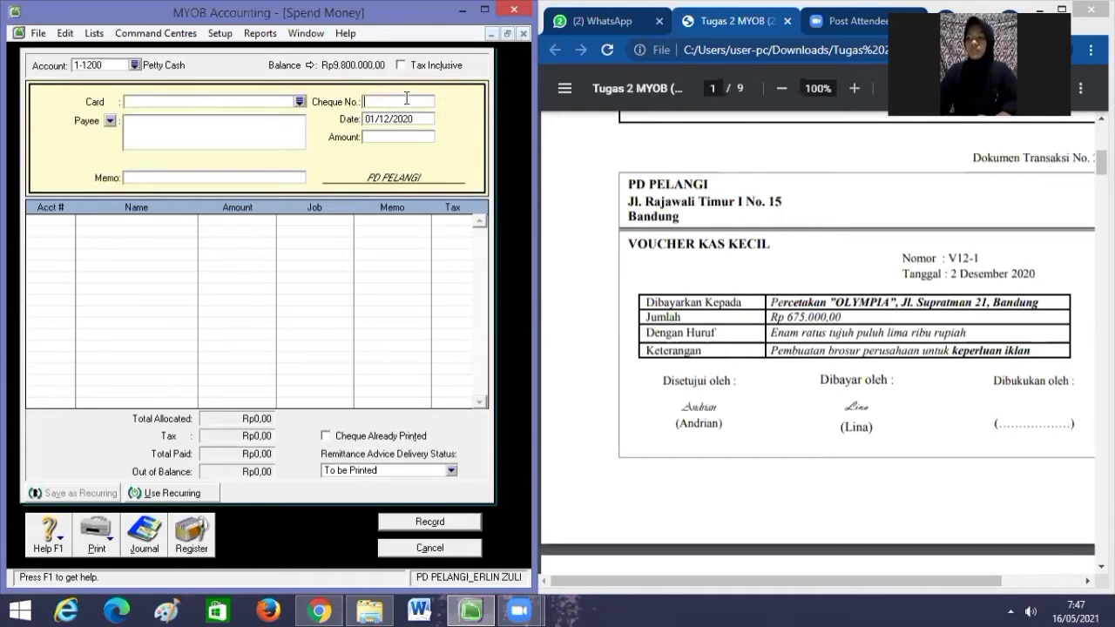
type("V")
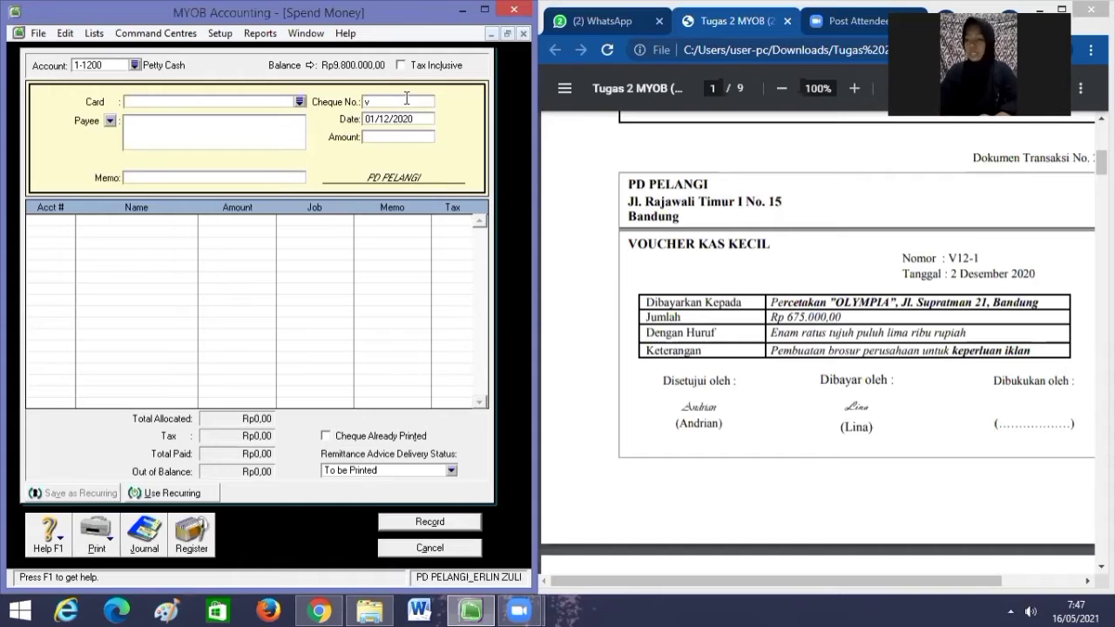
type("12")
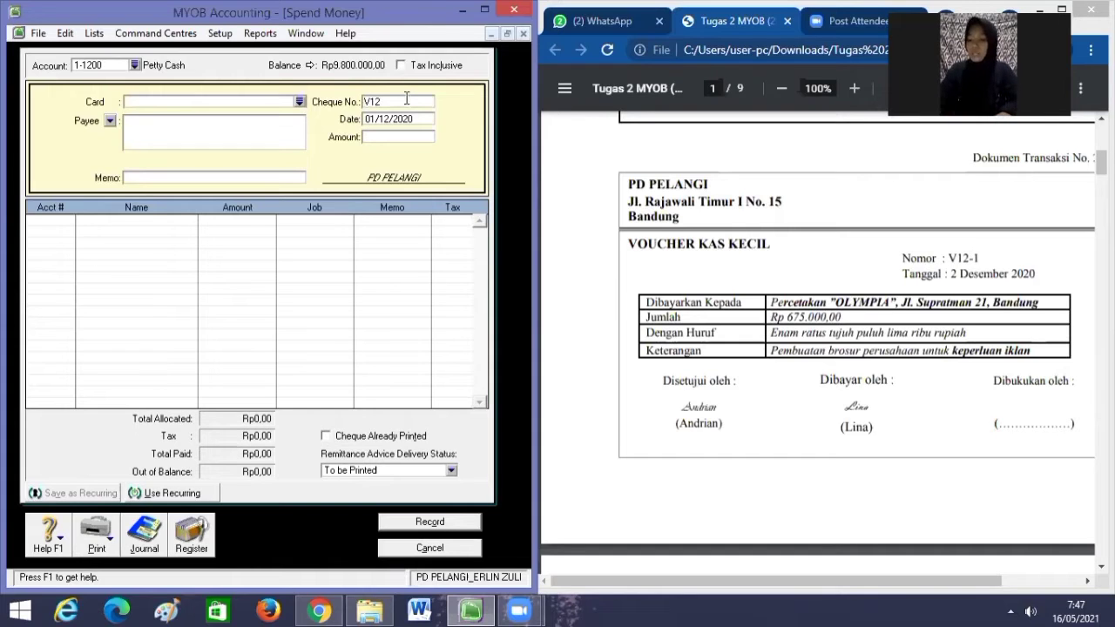
type("-1")
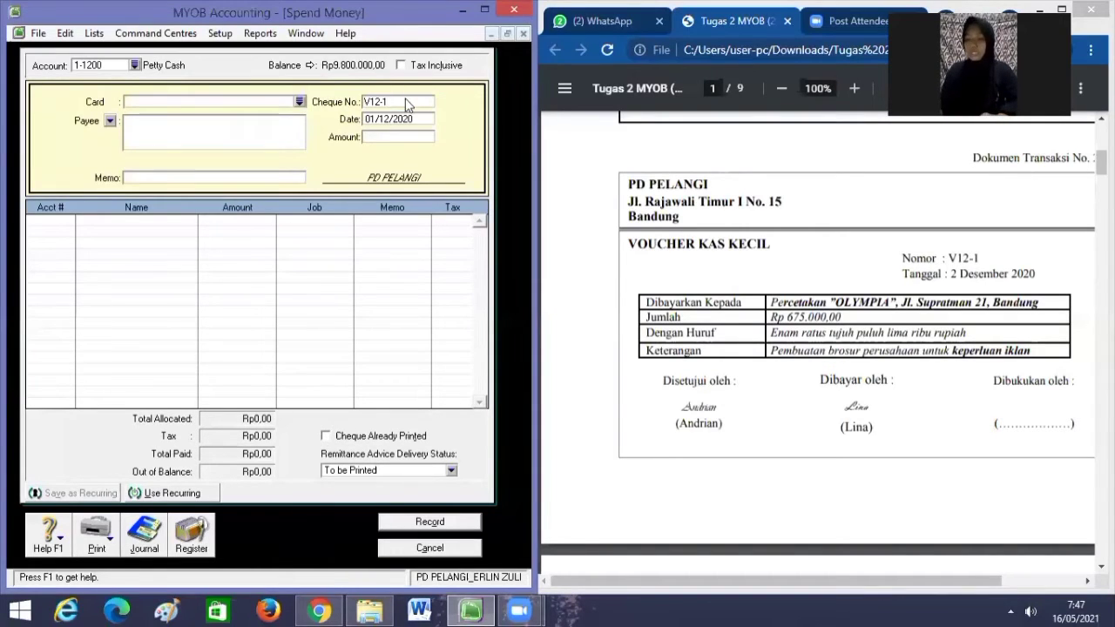
key("Tab")
Enter date 02/12/2020, amount Rp675.000,00 and memo 'Pembayaran Brosur Iklan'.
key("BackSpace")
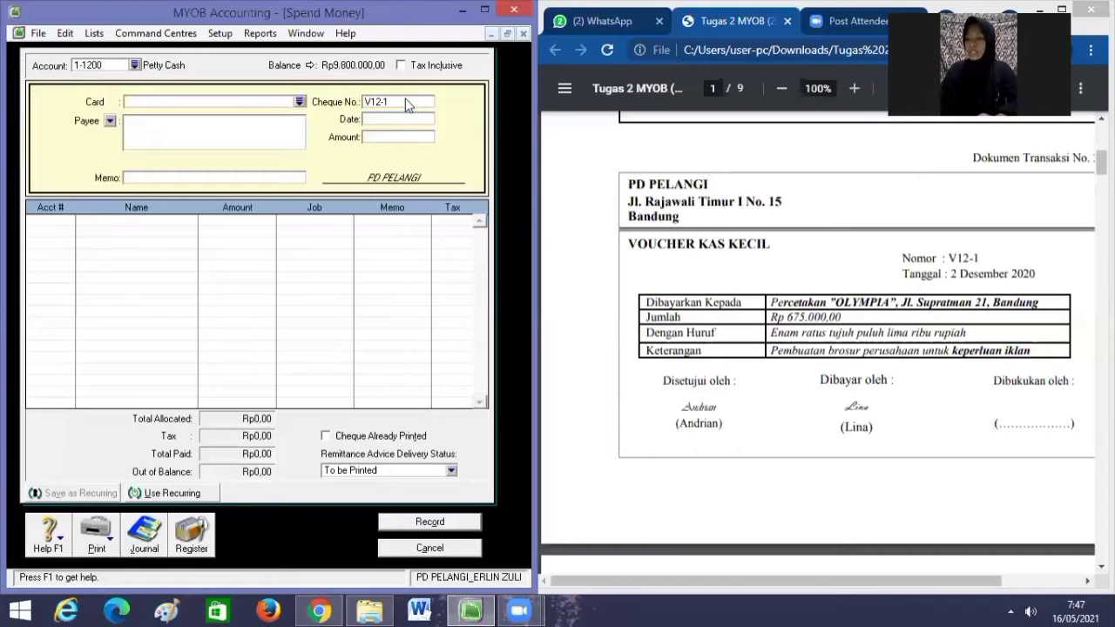
key("Tab")
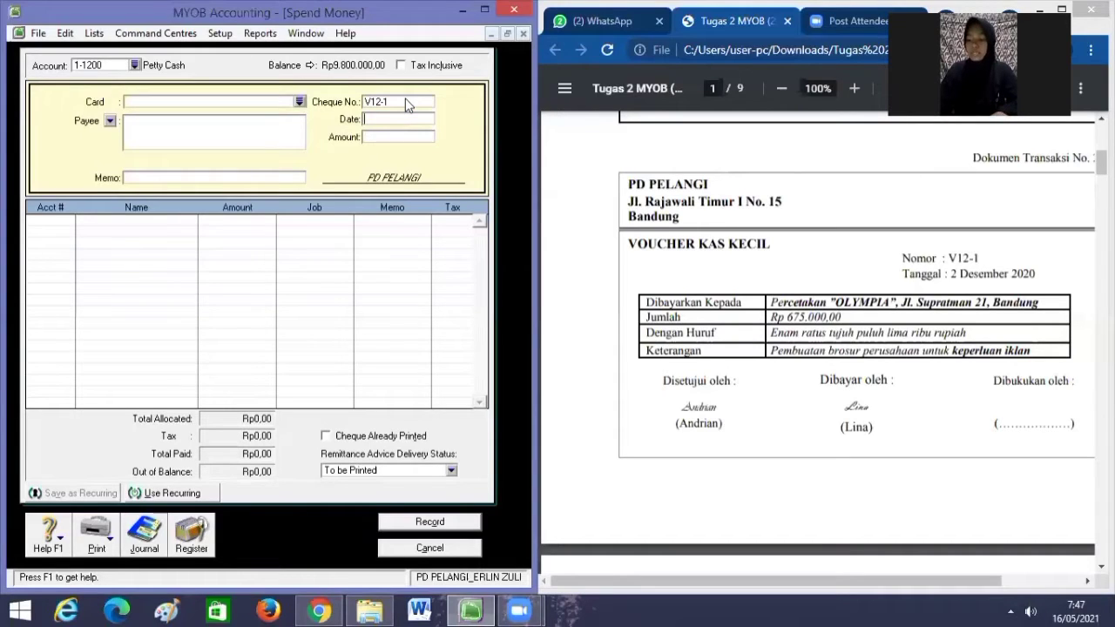
type("02/12/2020")
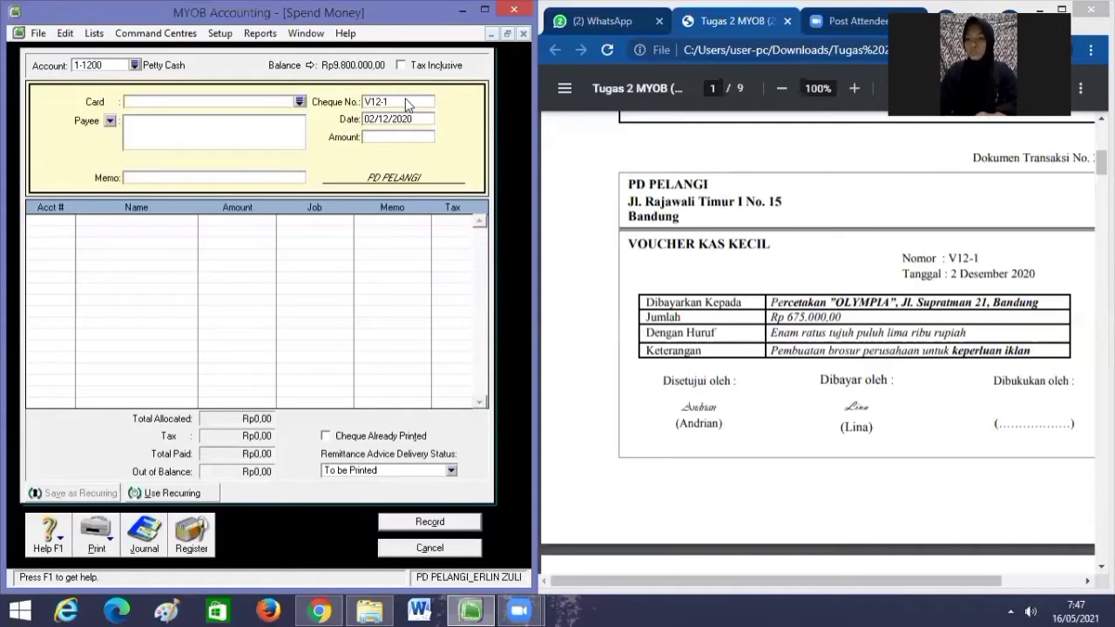
key("Tab")
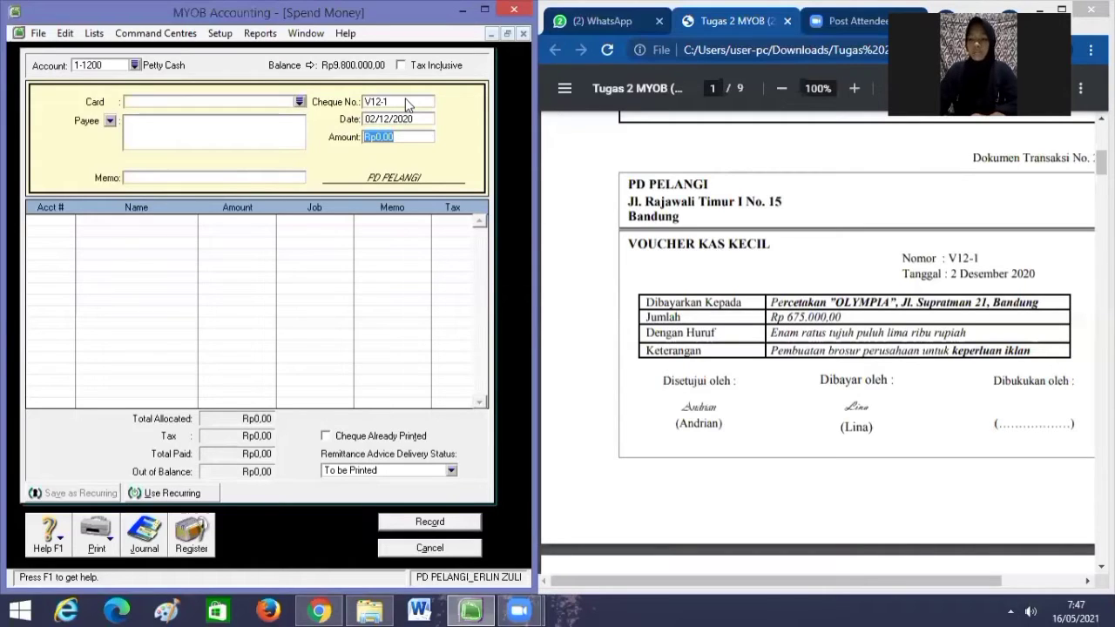
type("675")
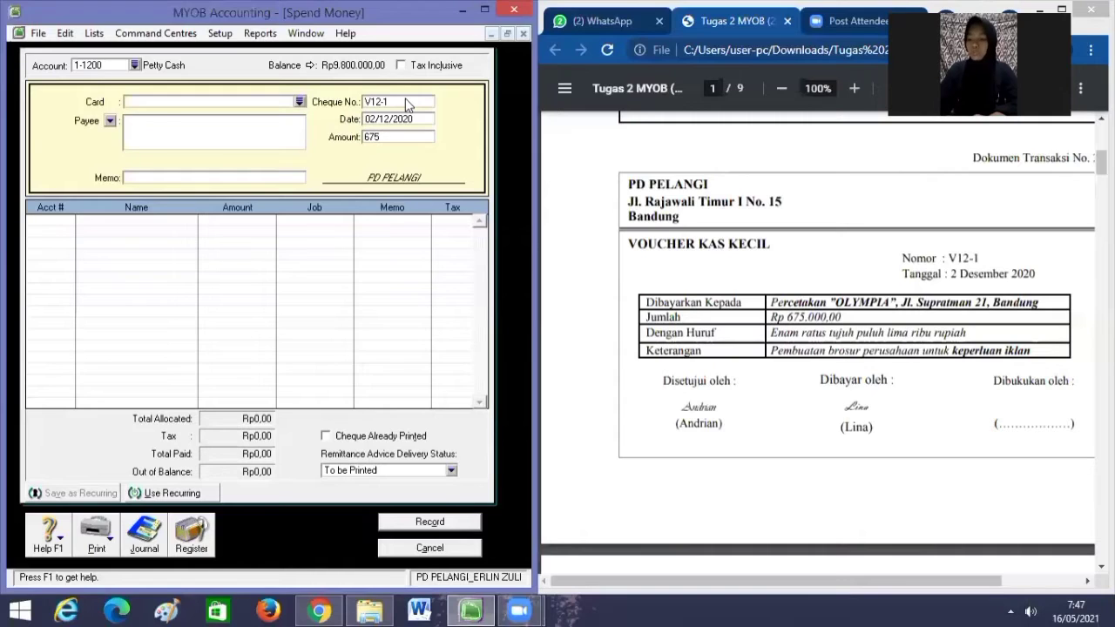
type(".000")
key("Tab")
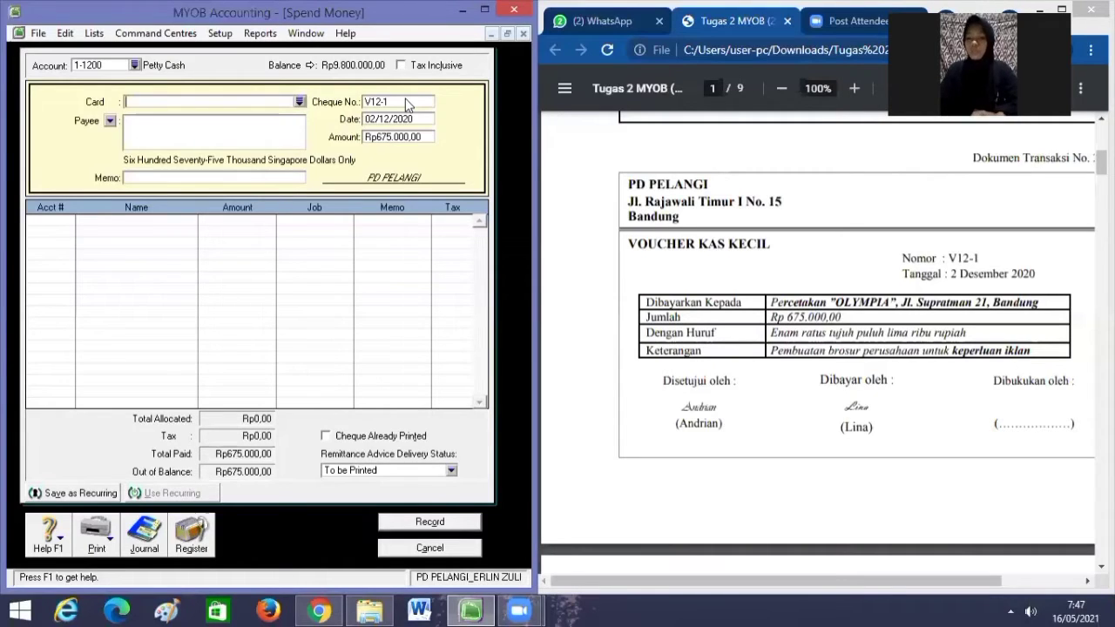
left_click(263, 178)
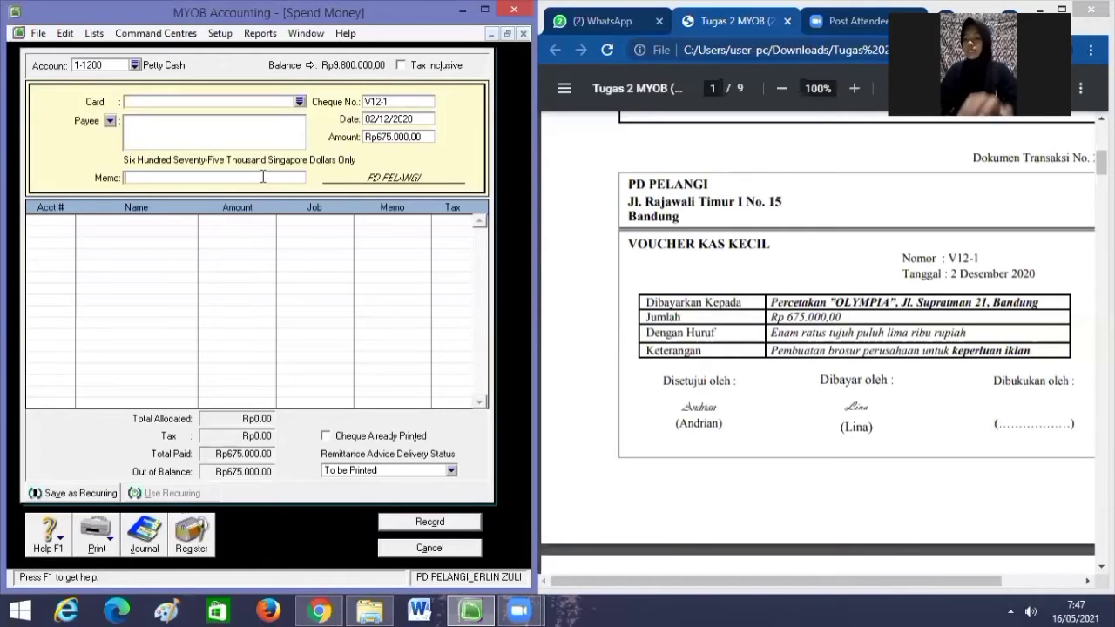
type("Pe")
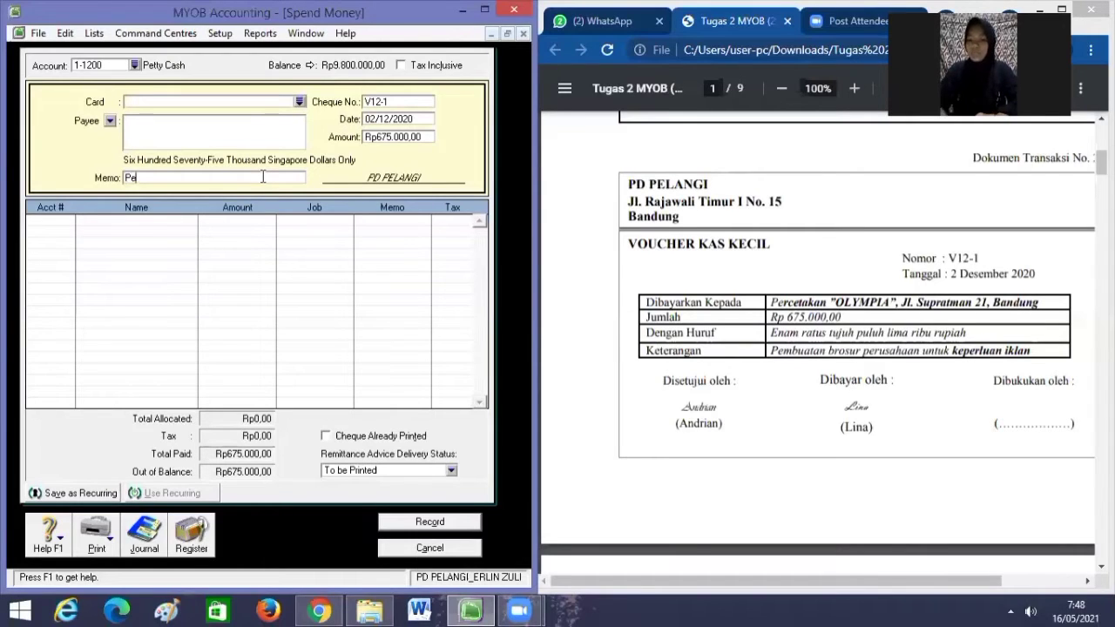
type("mbayaran ")
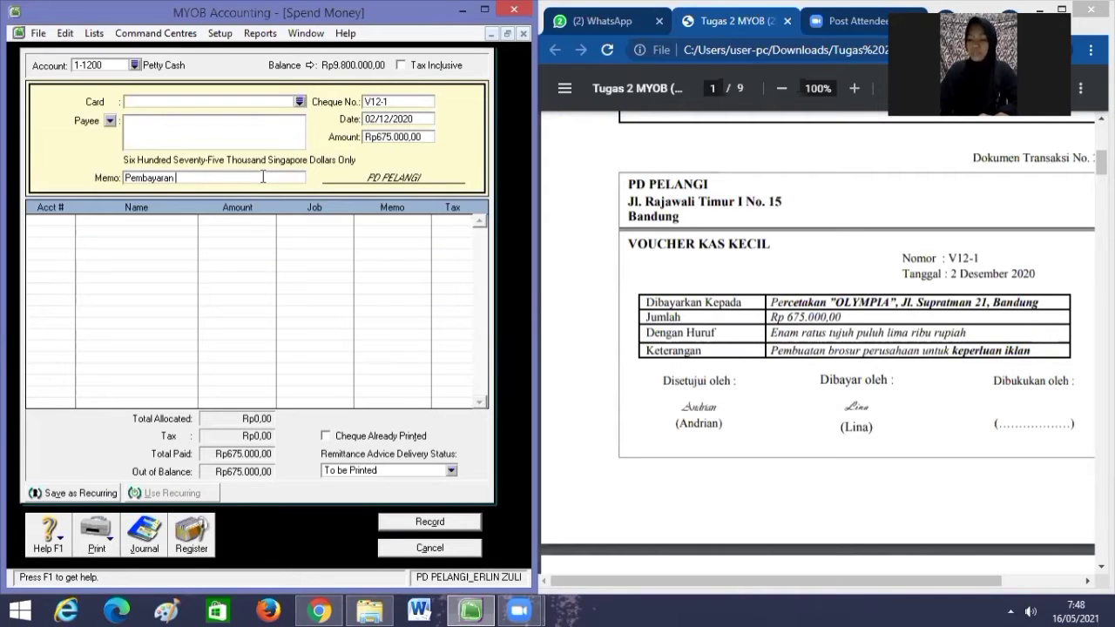
type("Brosur Iklan")
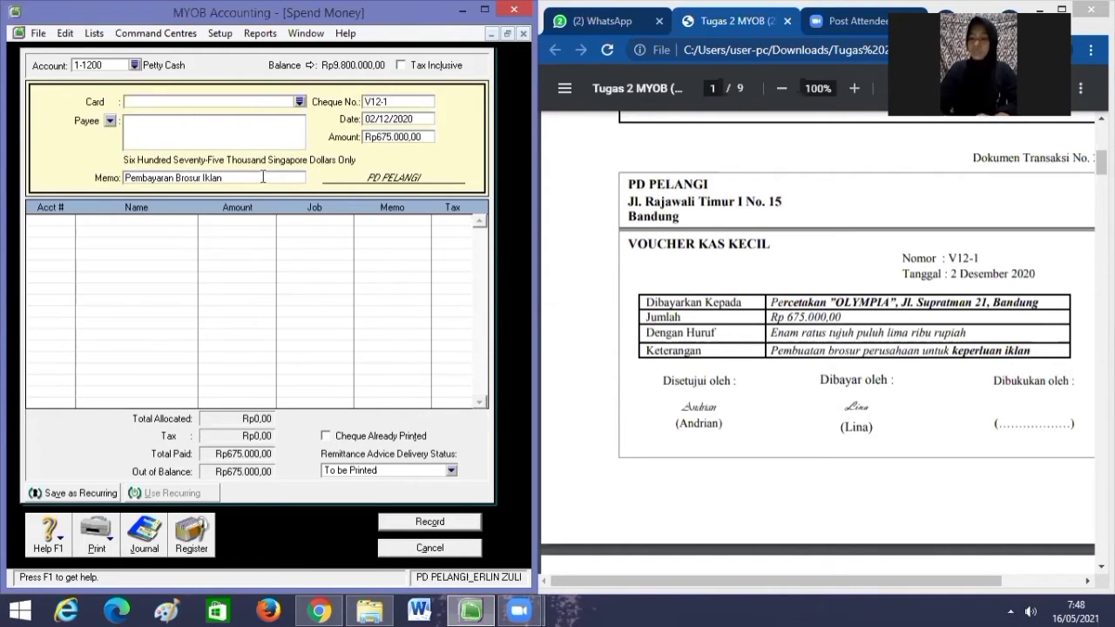
Allocate the line to 6-1000 Advertising Expenses and record the petty-cash payment.
left_click(65, 220)
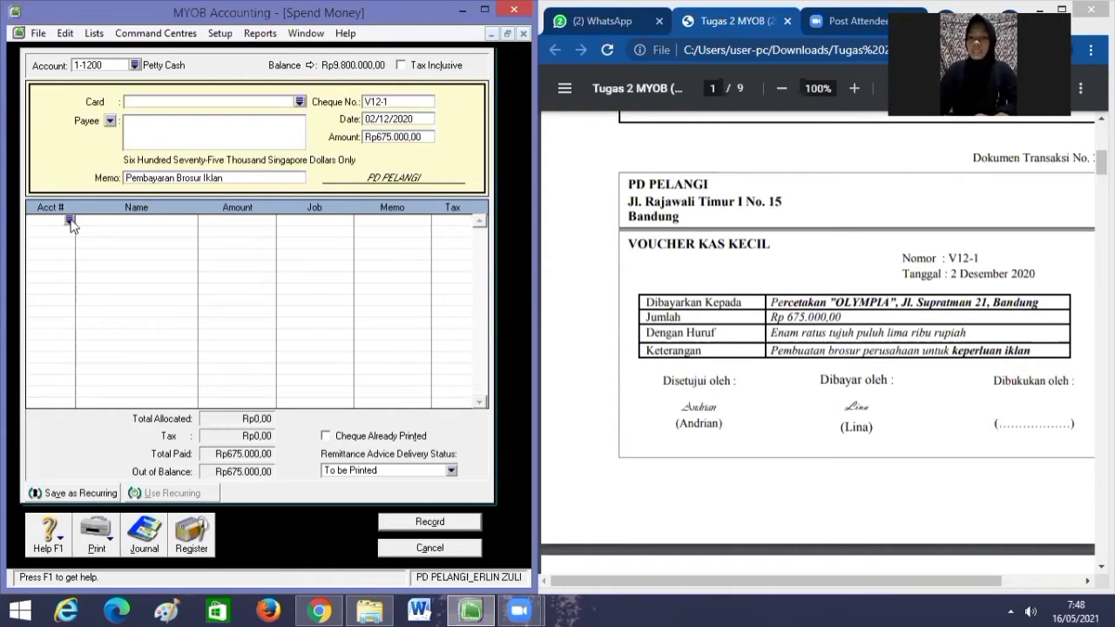
left_click(70, 221)
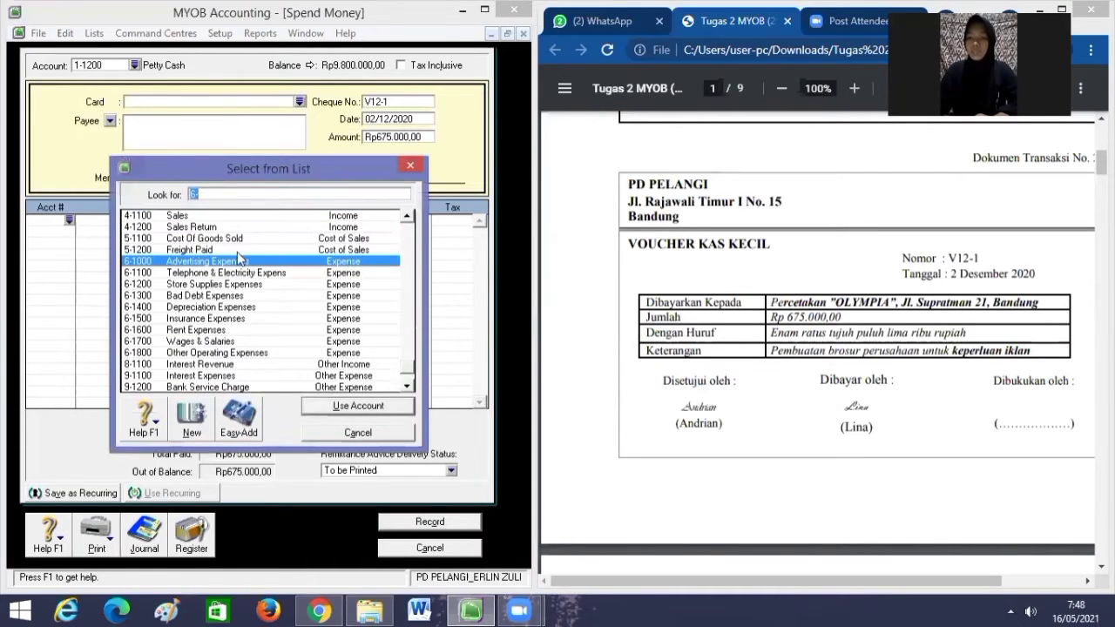
type("6-1000")
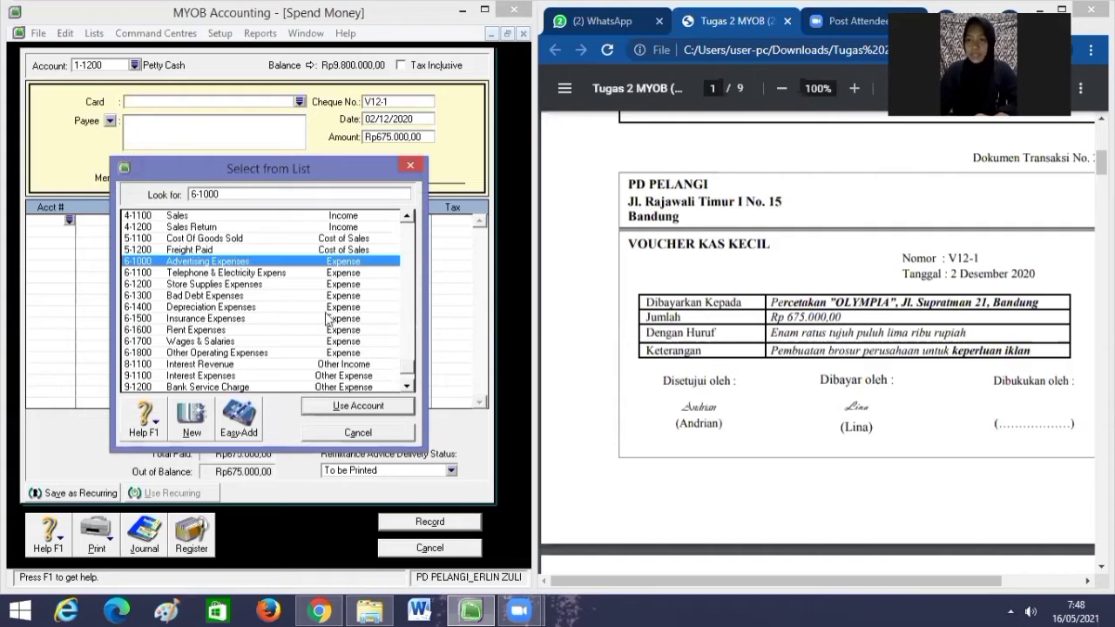
left_click(357, 407)
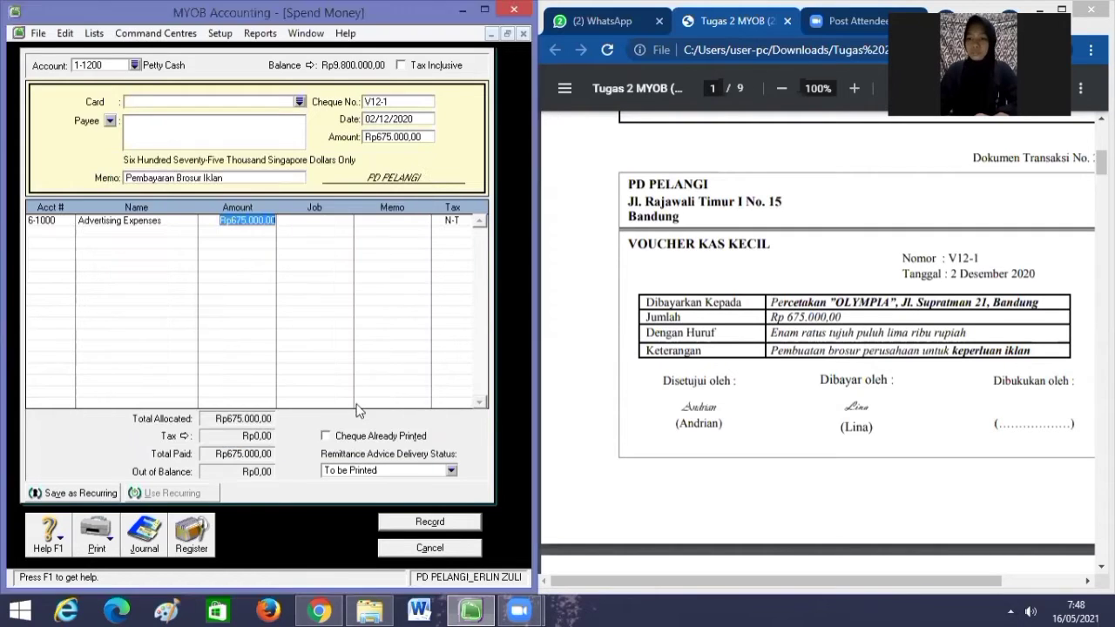
key("Tab")
key("Tab")
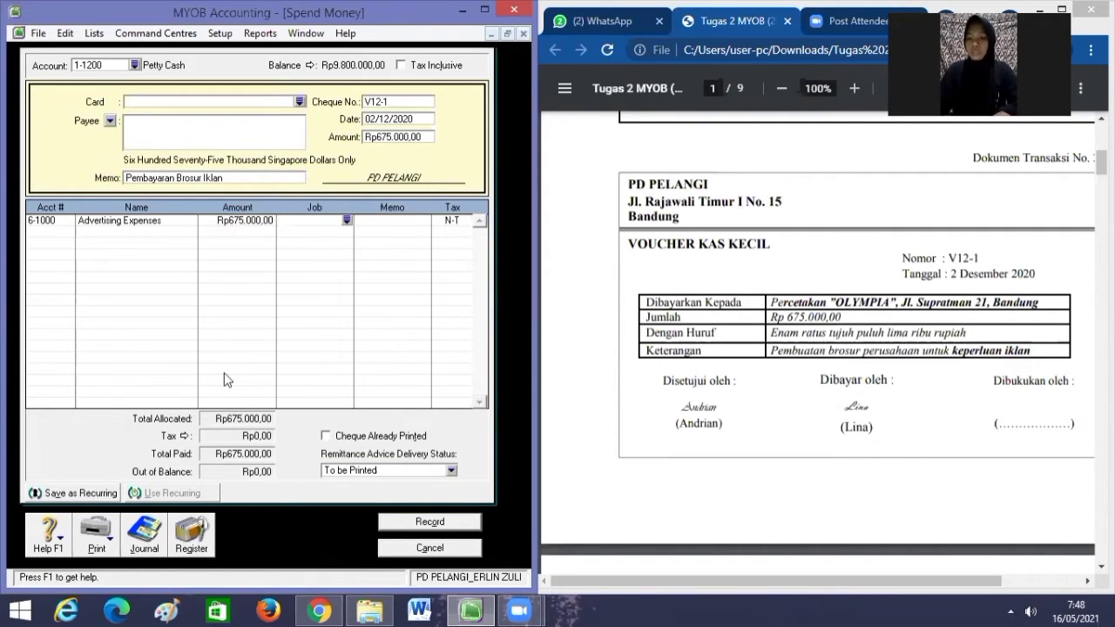
key("Tab")
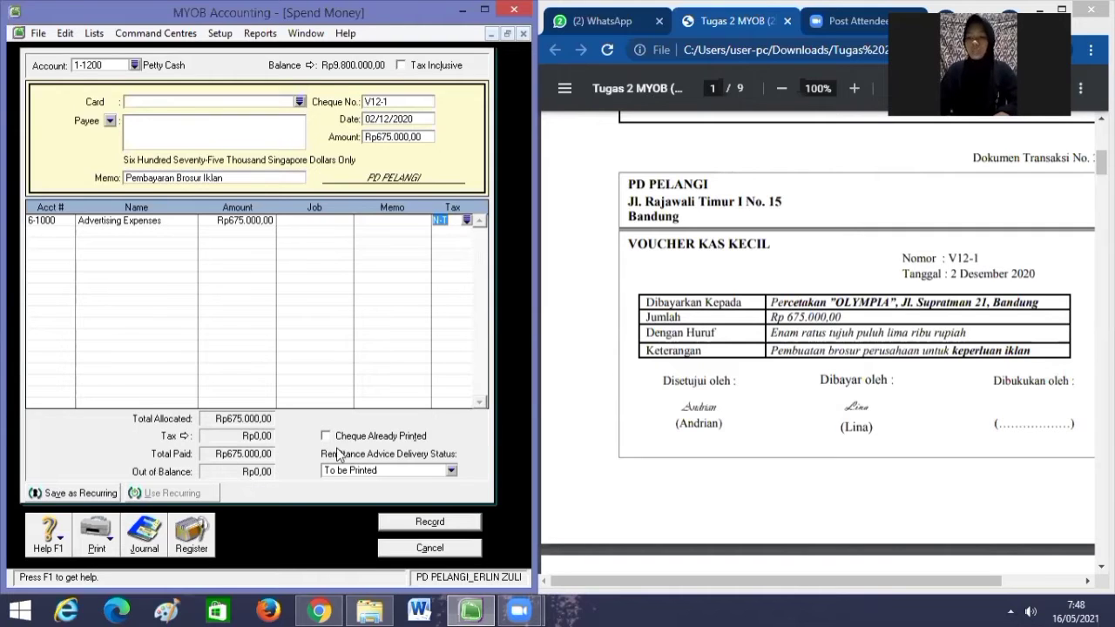
left_click(442, 522)
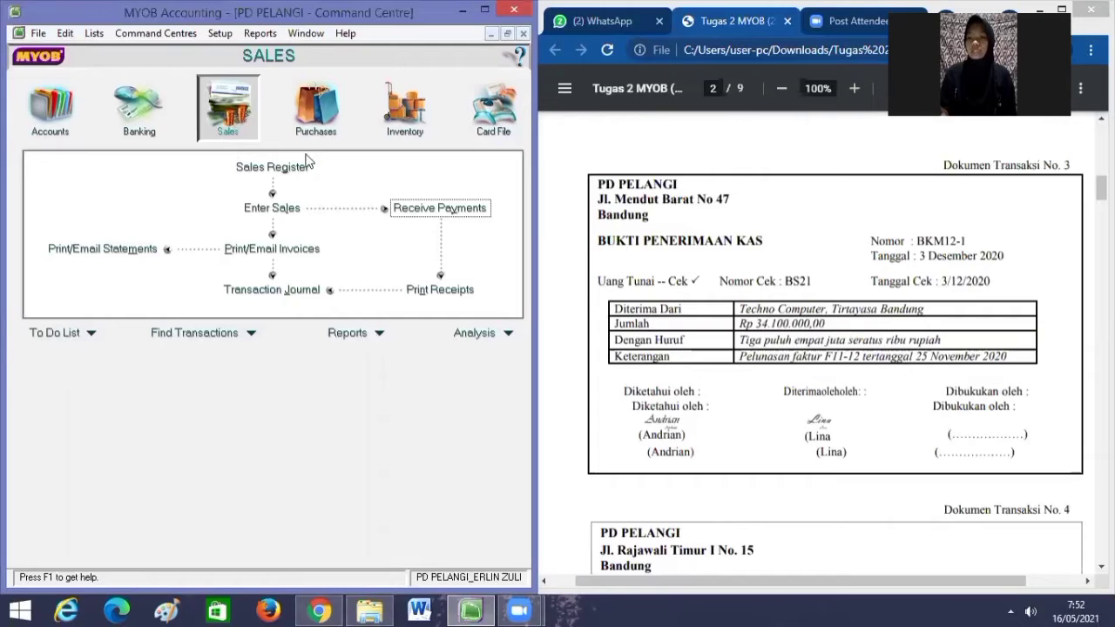
Open Receive Payments from the Sales command centre.
left_click(406, 209)
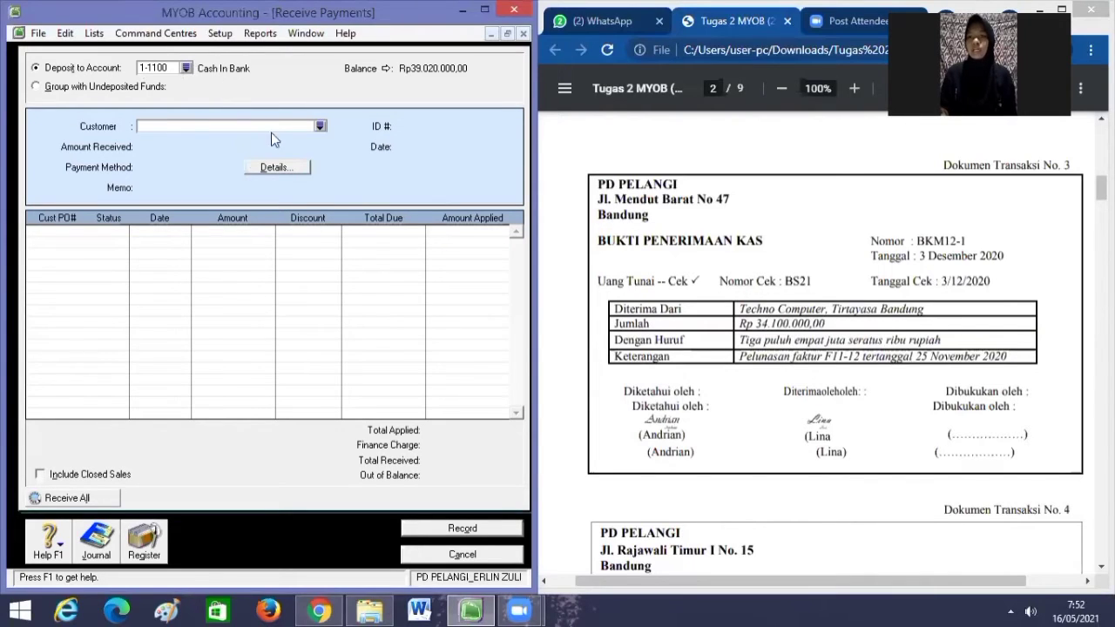
Choose customer TECHNO COMPUTER, set ID BKM12-1 and date 03/12/2020.
left_click(320, 127)
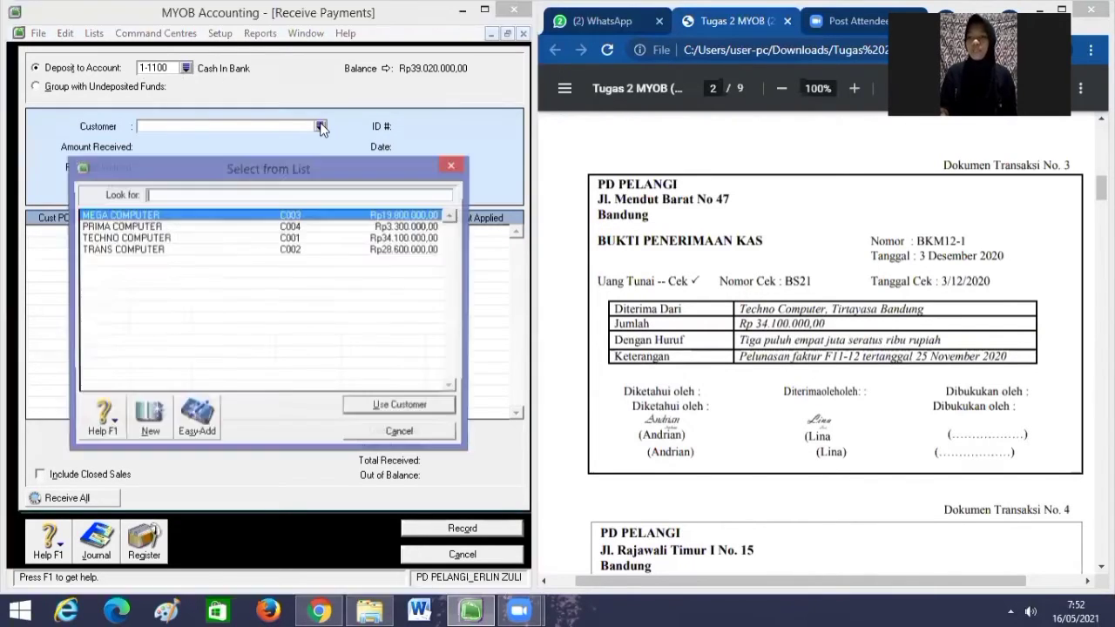
left_click(210, 239)
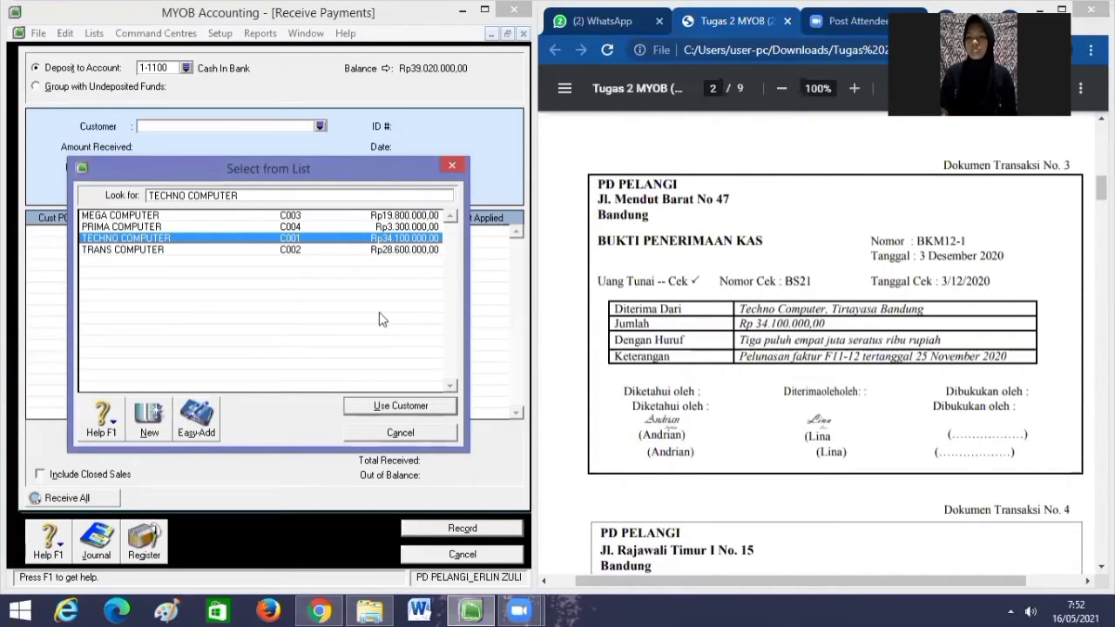
left_click(377, 406)
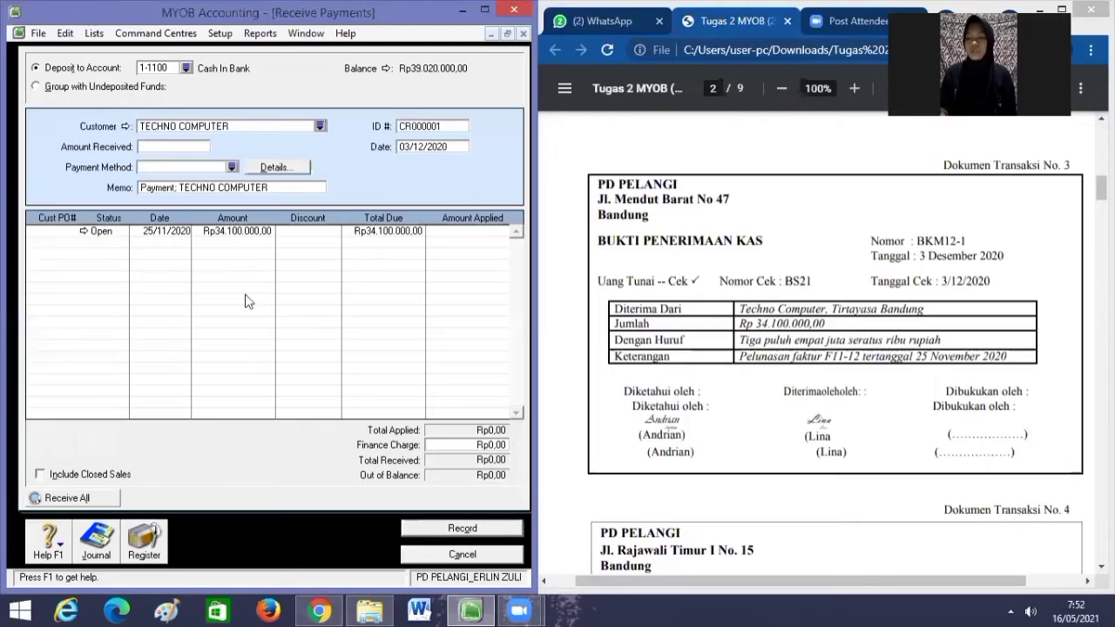
left_click(439, 126)
key("BackSpace")
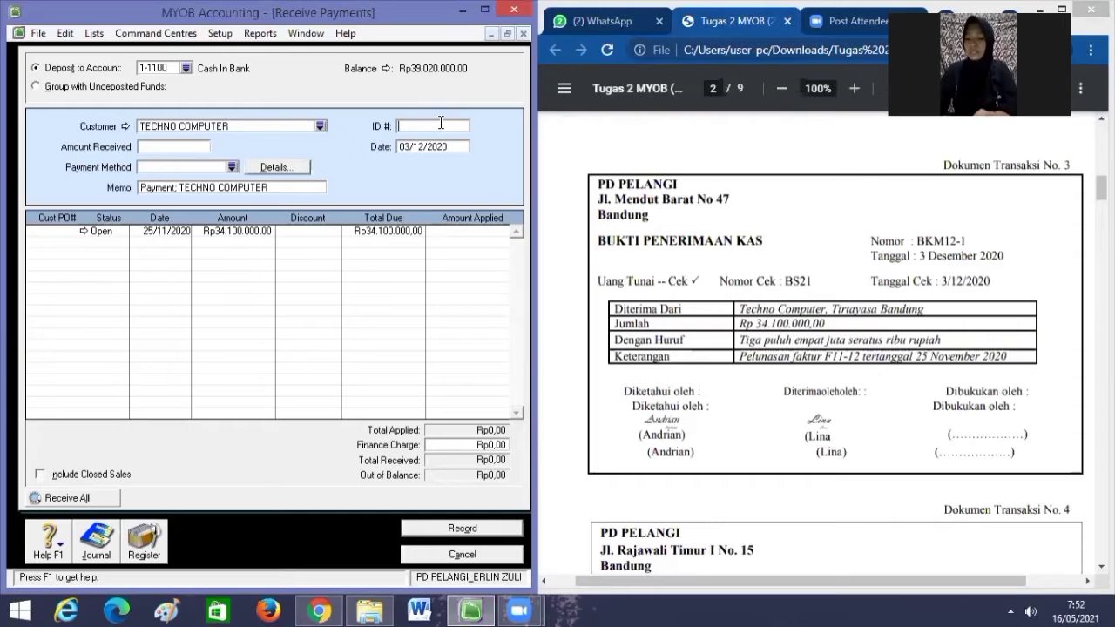
type("BKM1")
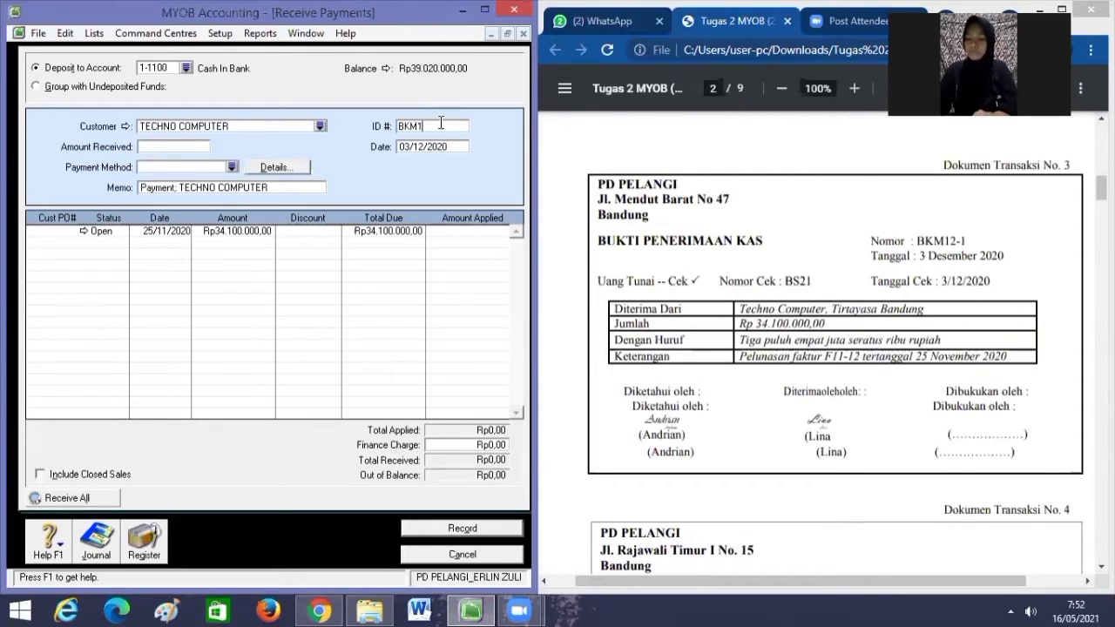
type("2-1")
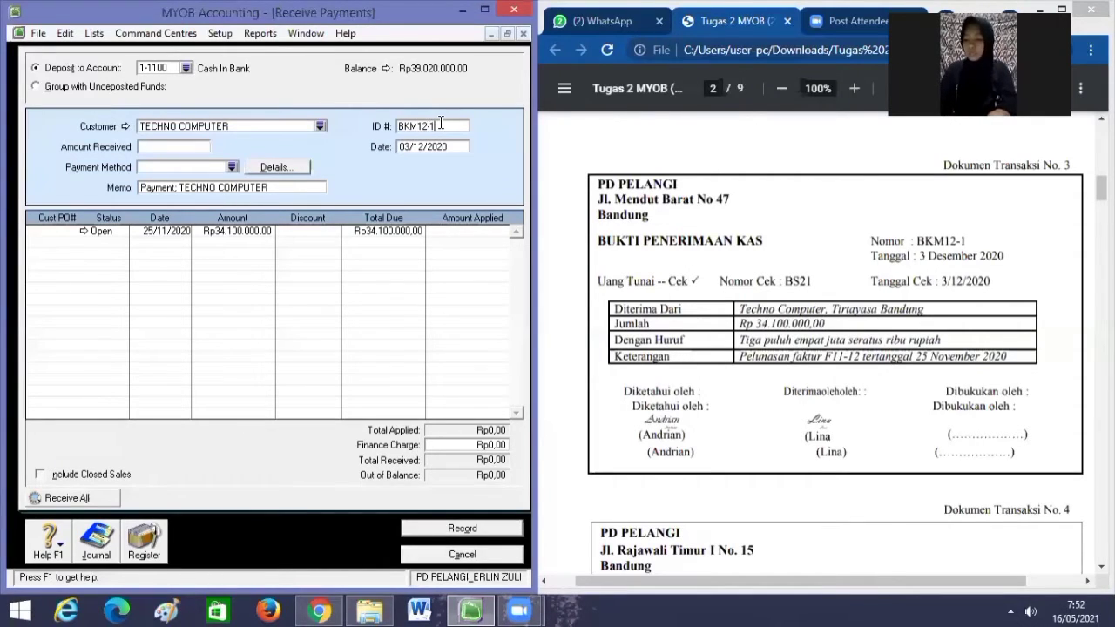
key("Tab")
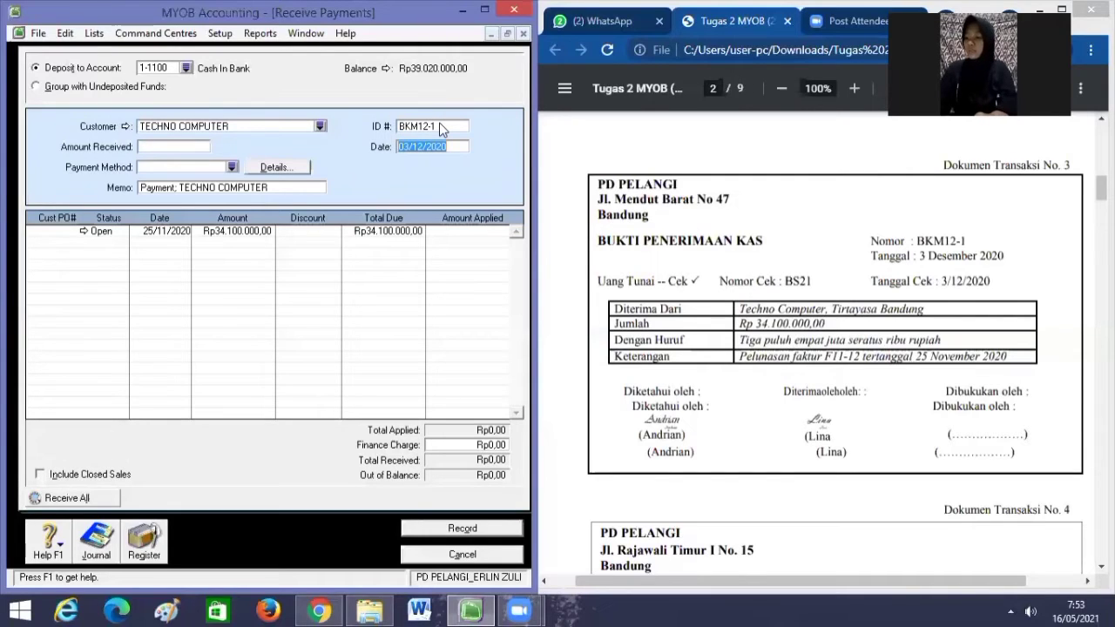
key("BackSpace")
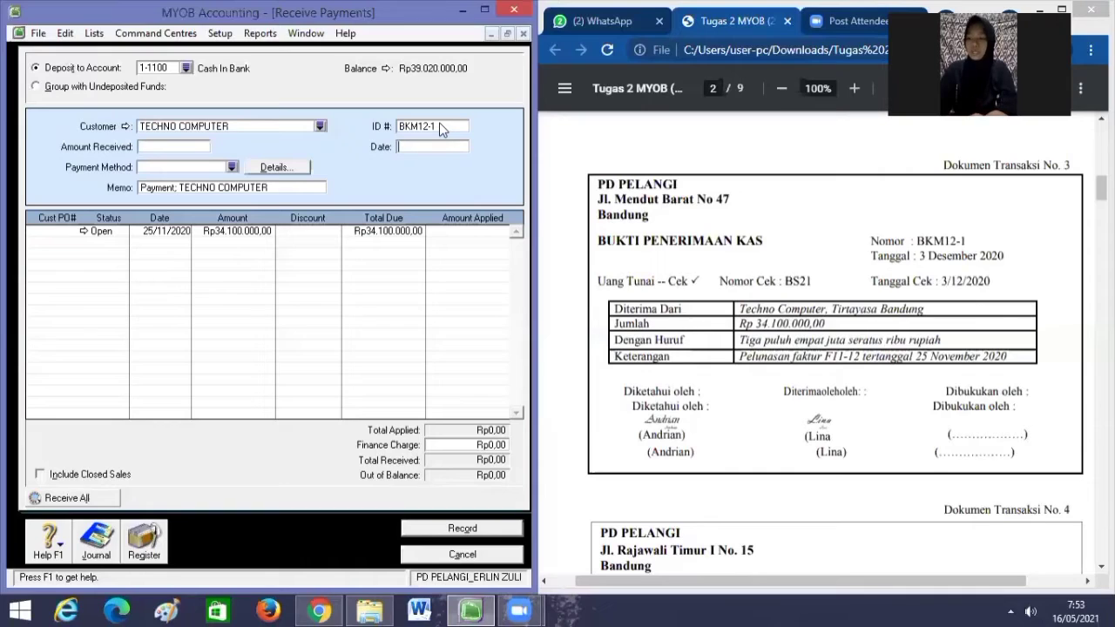
type("03/12")
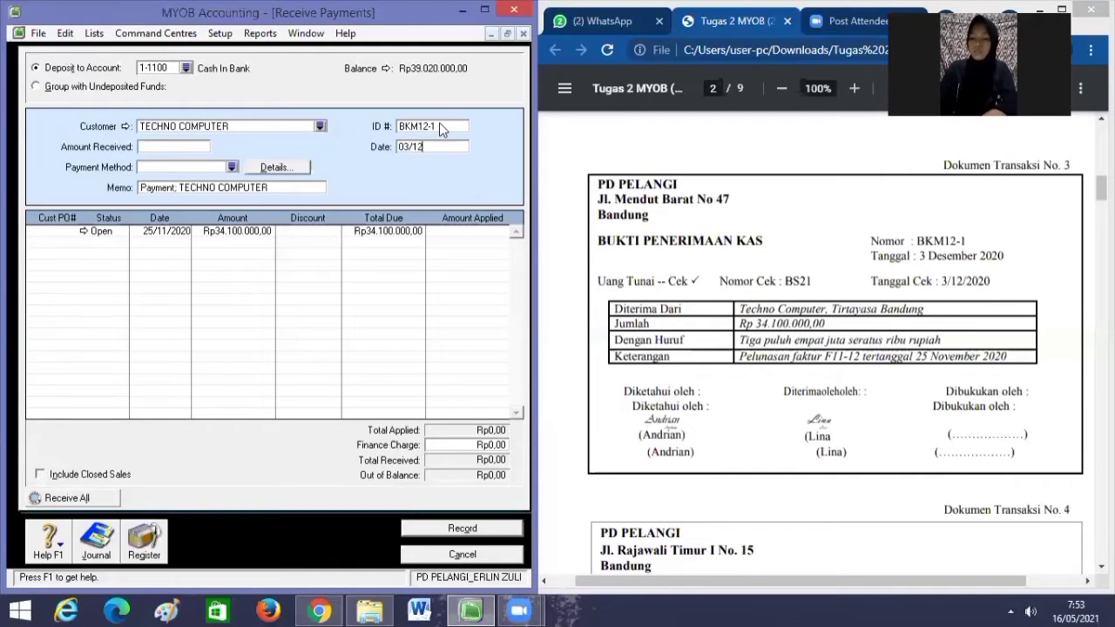
type("/2020")
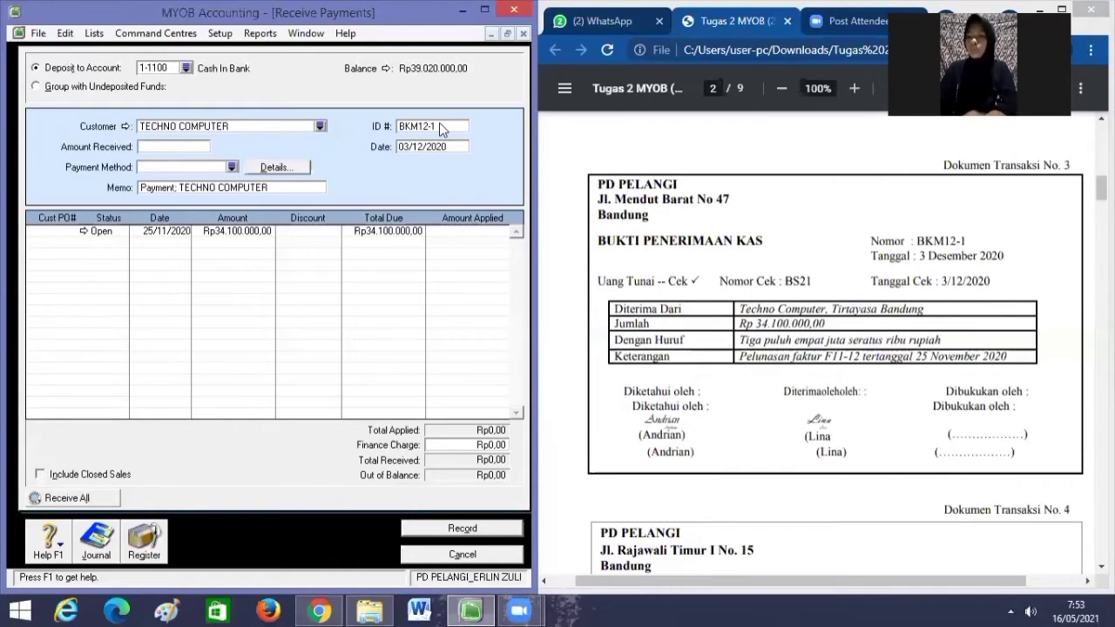
Receive Rp34.100.000,00, apply it to the open invoice, and record the payment.
left_click(183, 148)
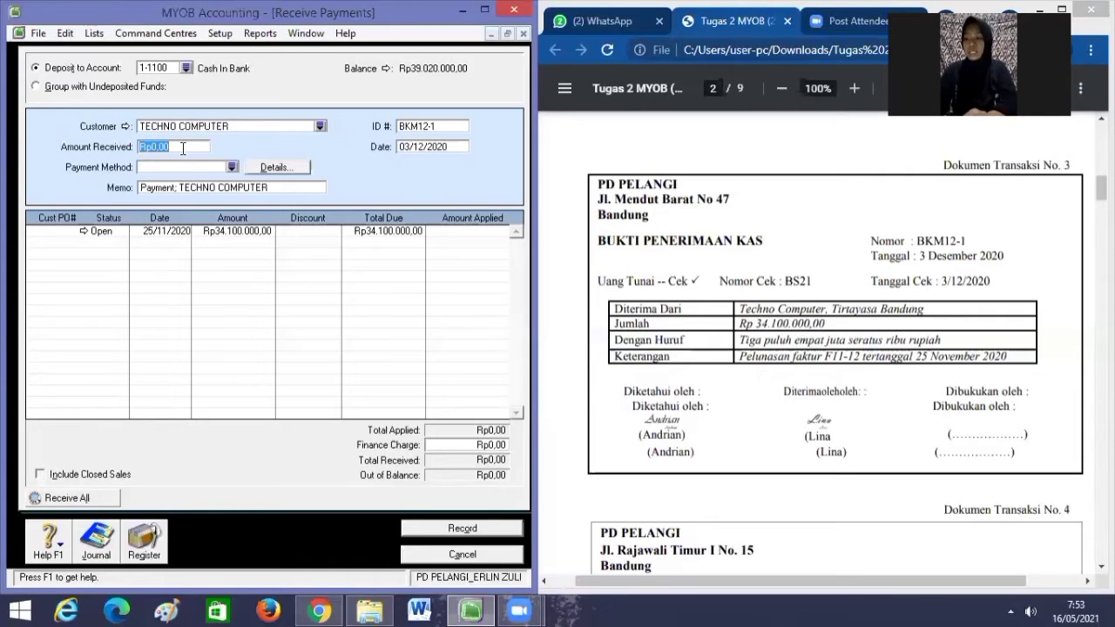
type("34100")
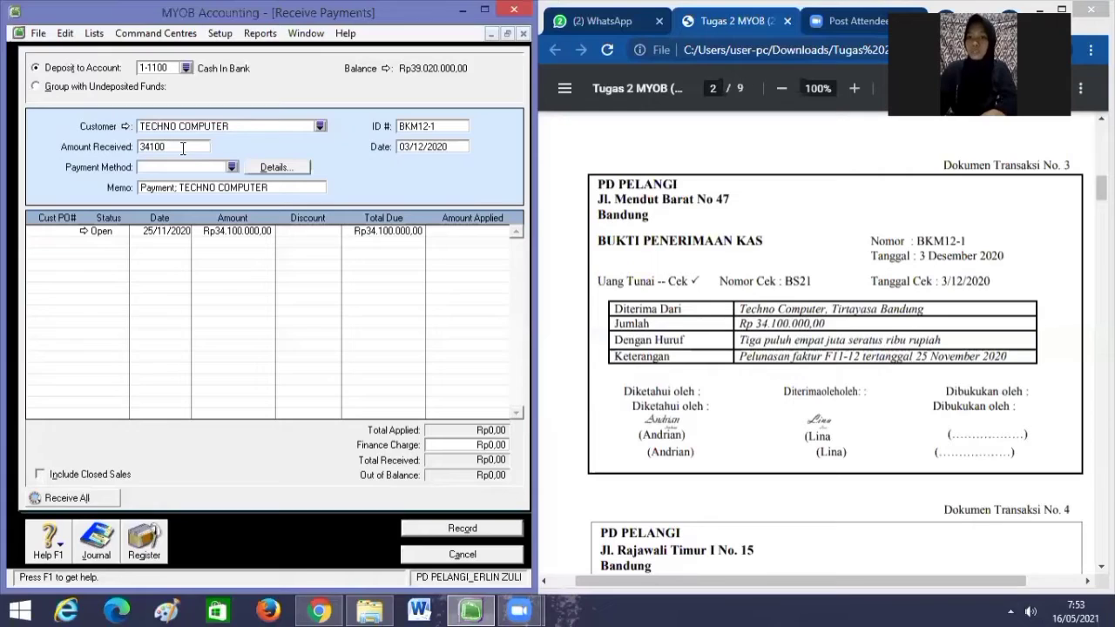
type("000")
key("Tab")
key("Tab")
key("Tab")
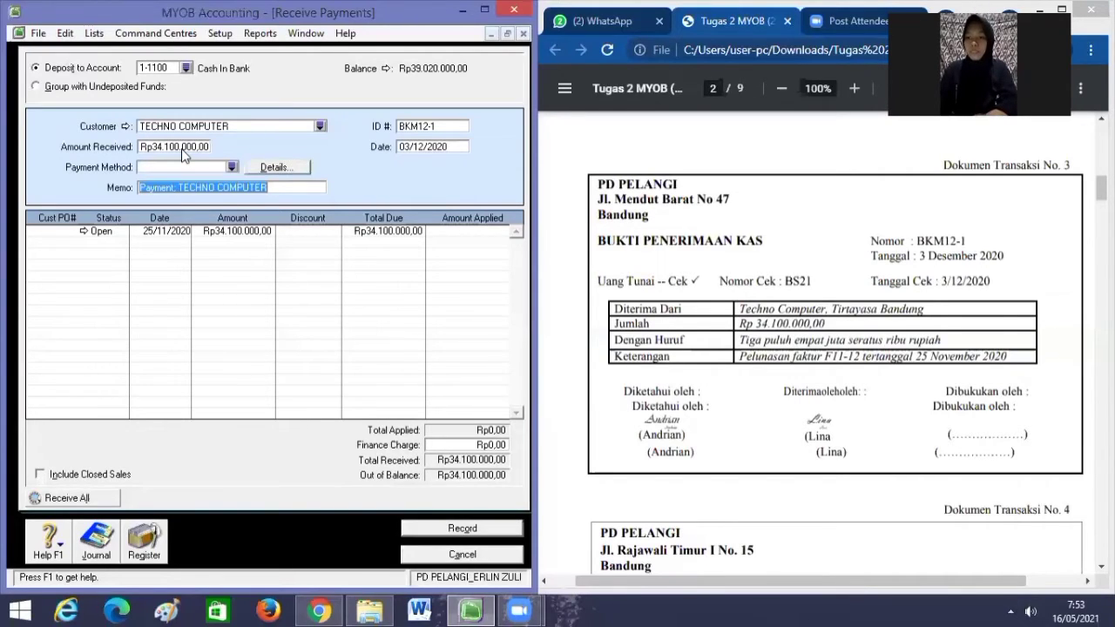
key("Tab")
key("Tab")
key("Tab")
key("Tab")
key("Tab")
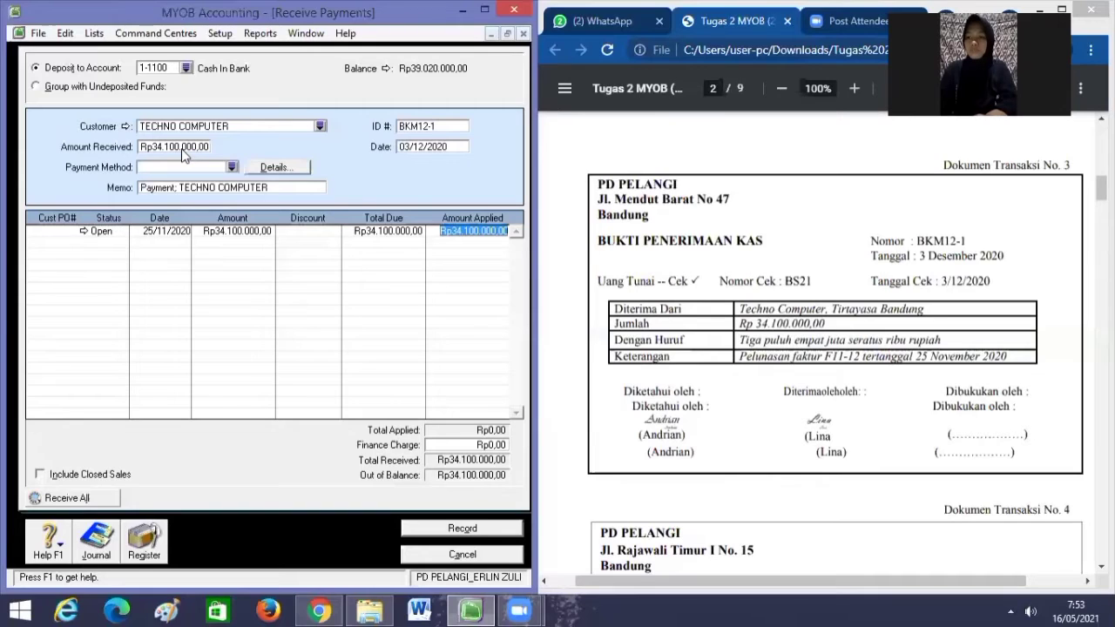
key("Tab")
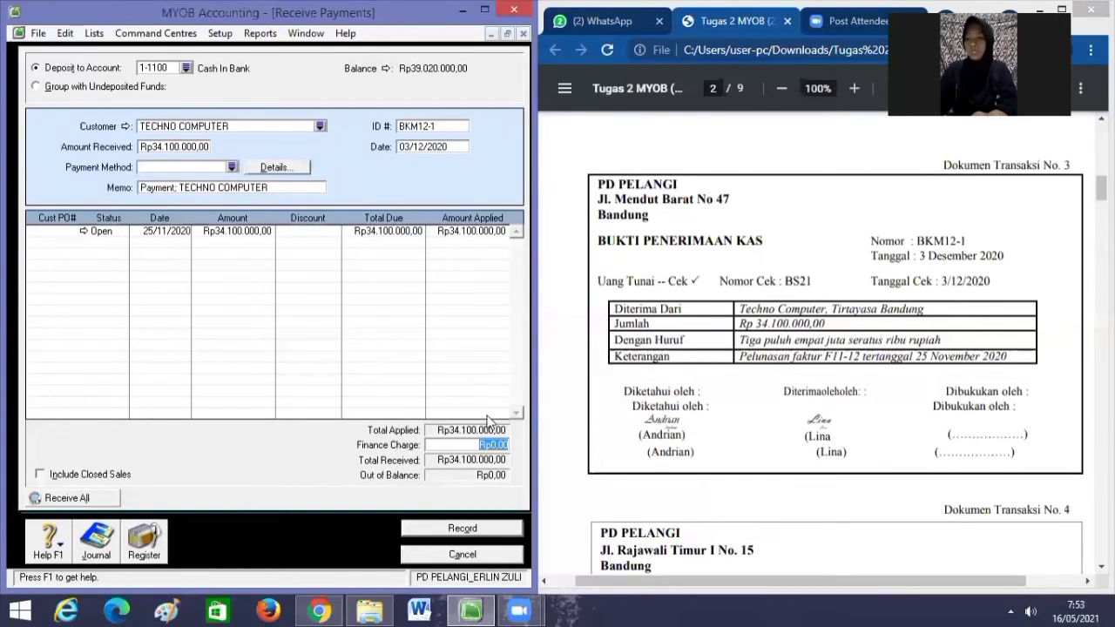
left_click(478, 528)
scroll(834, 171, "down", 4)
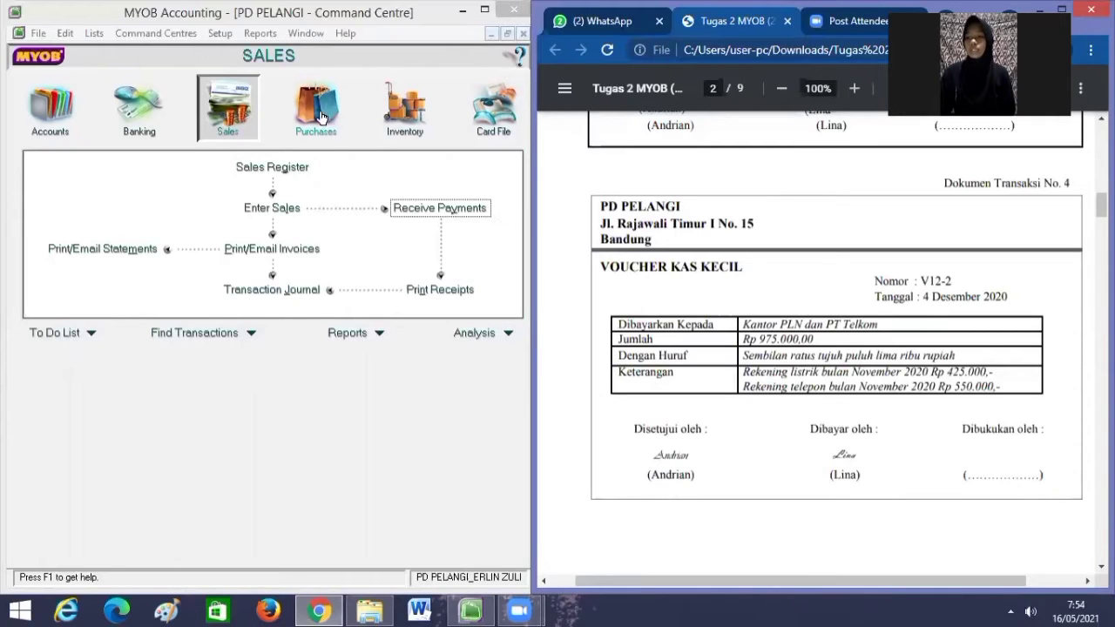
Start a new spend-money entry paid from 1-1200 Petty Cash.
left_click(150, 111)
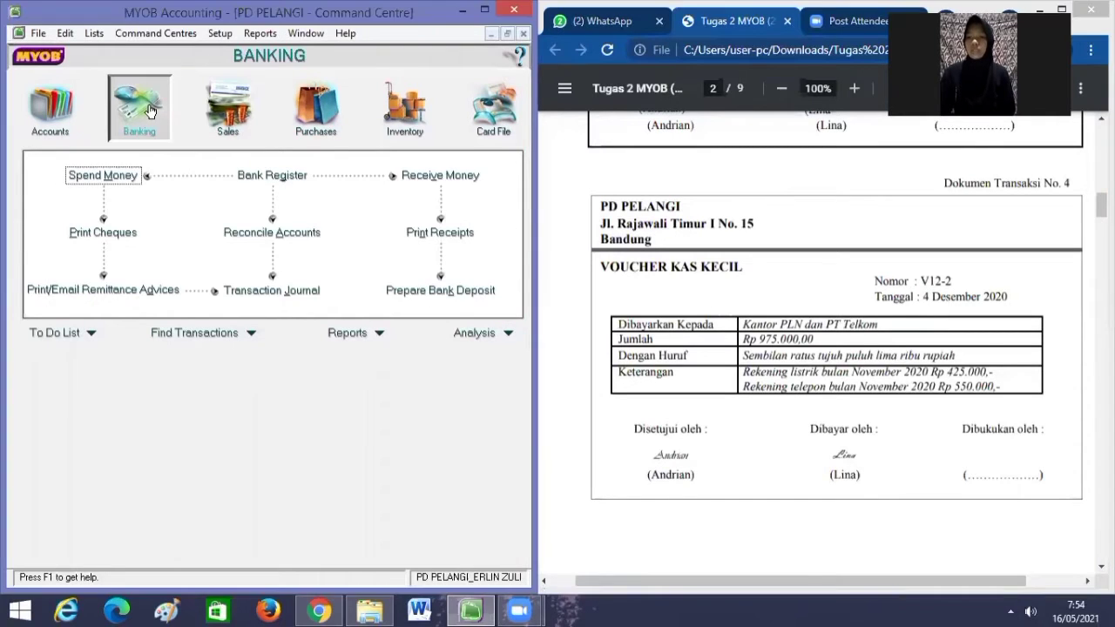
left_click(115, 178)
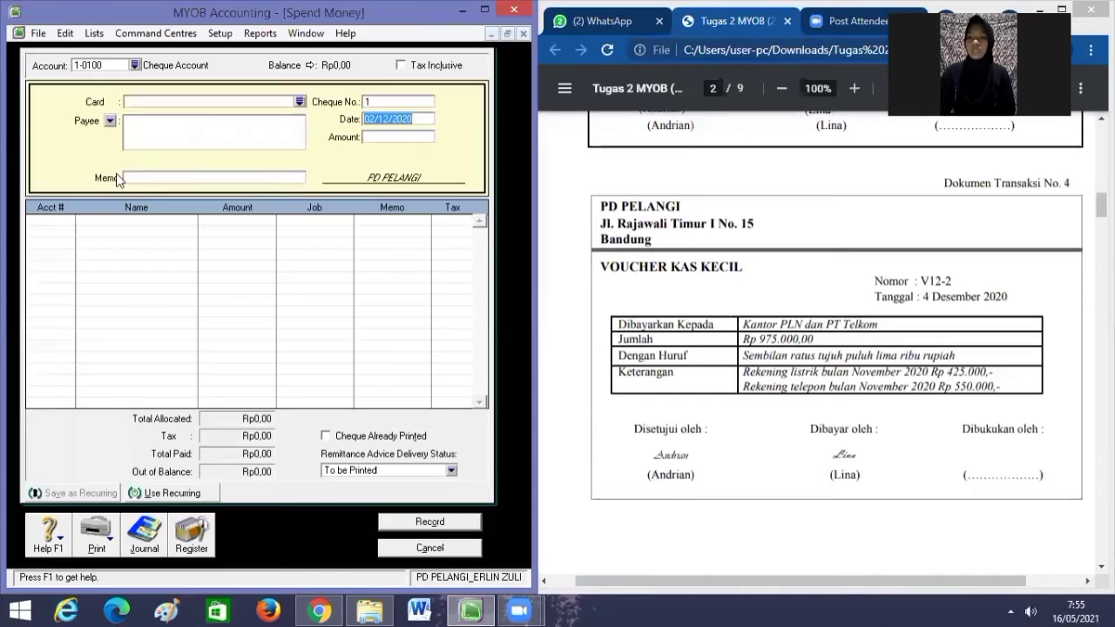
left_click(135, 64)
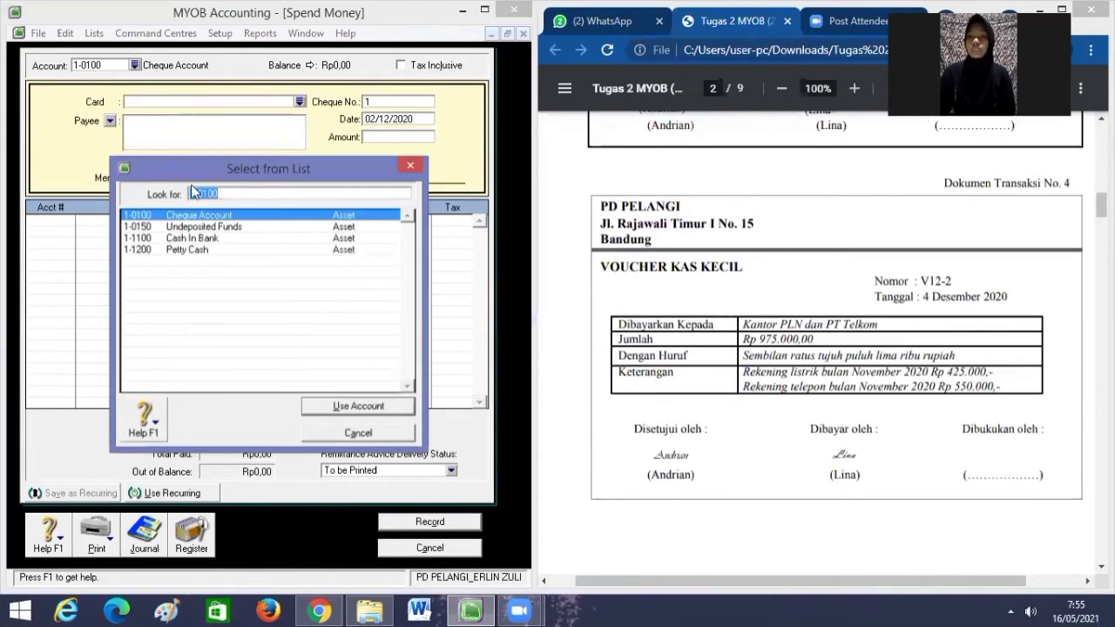
left_click(190, 250)
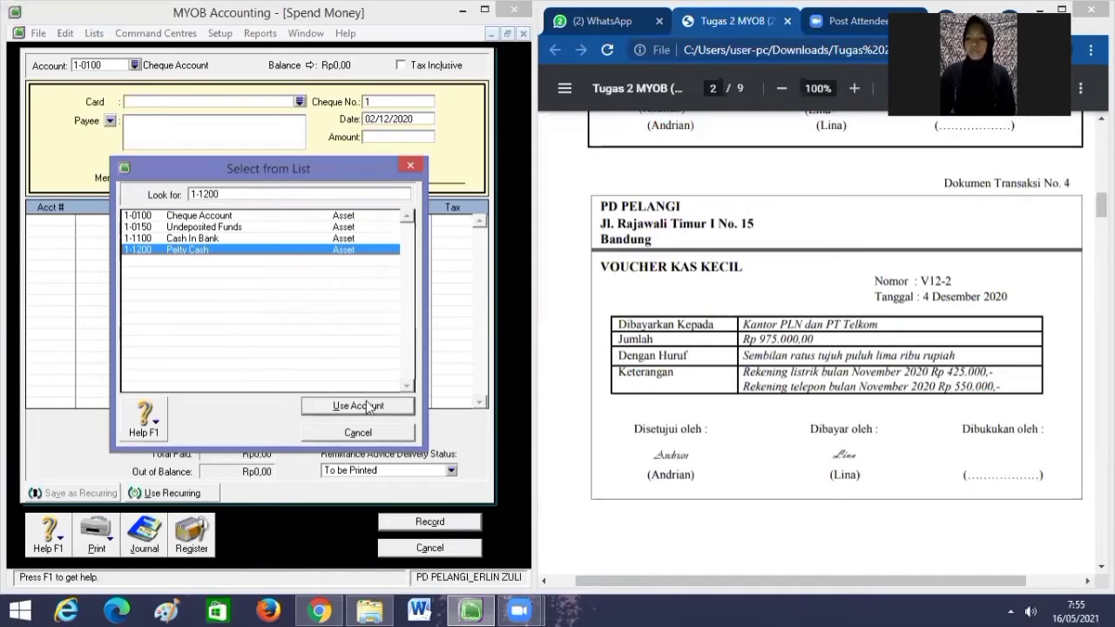
left_click(368, 407)
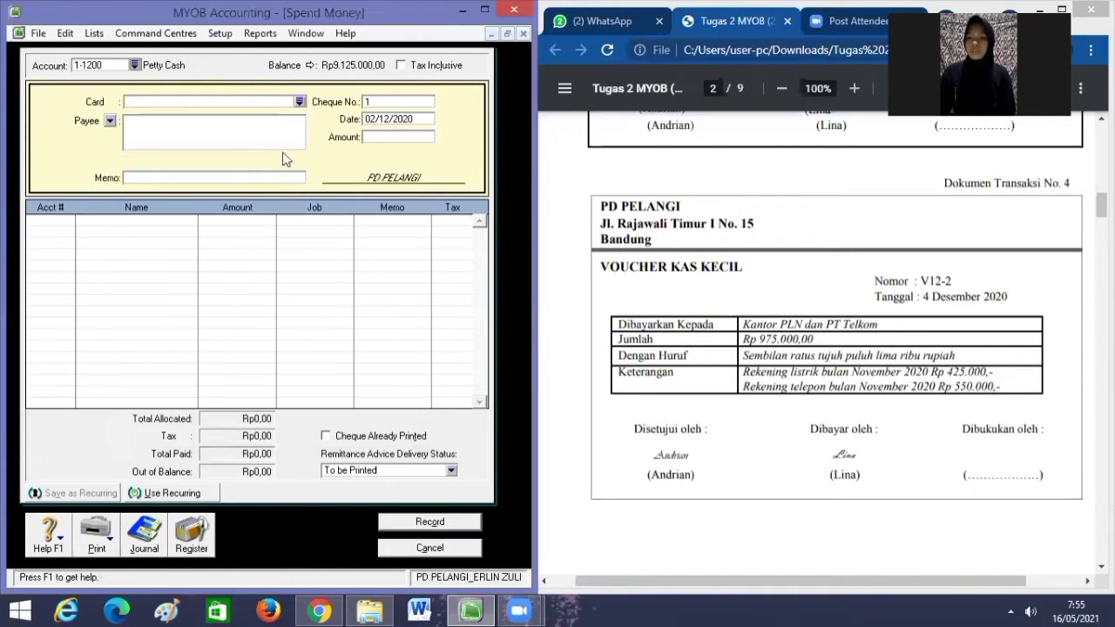
Enter V12-1, date 04/12/2020, Rp975.000,00 and the November 2020 electricity and telephone memo.
left_click(395, 102)
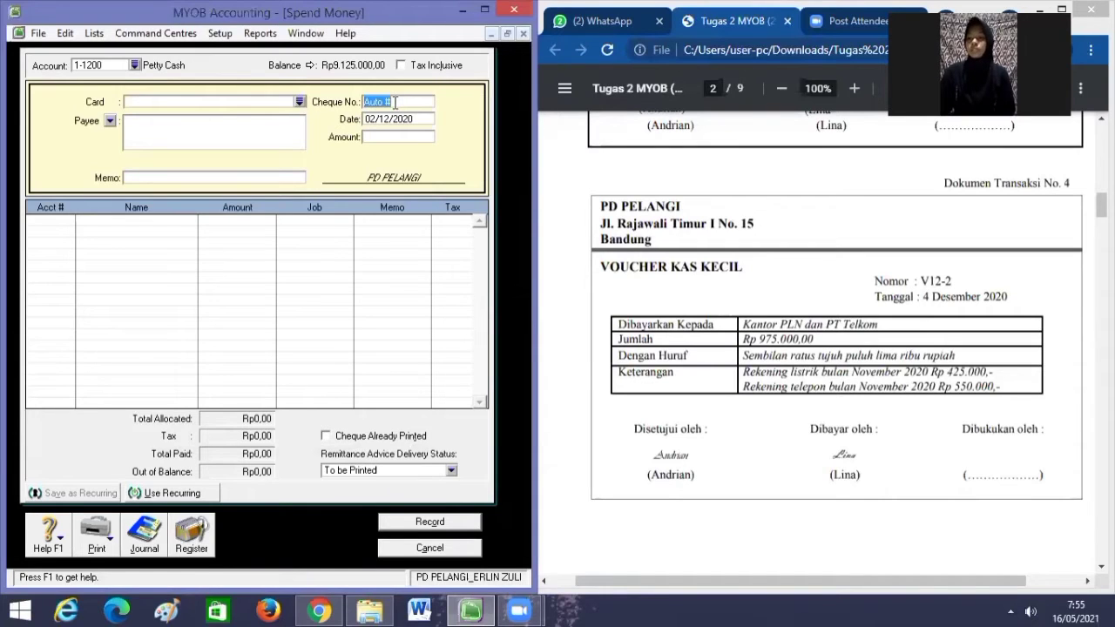
key("BackSpace")
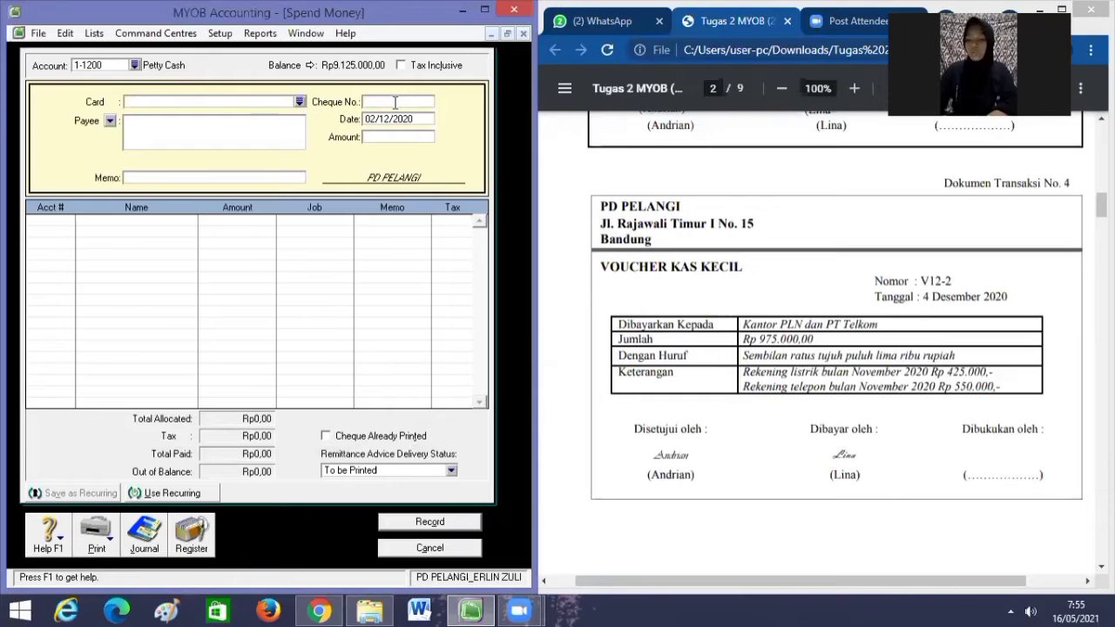
type("V12-1")
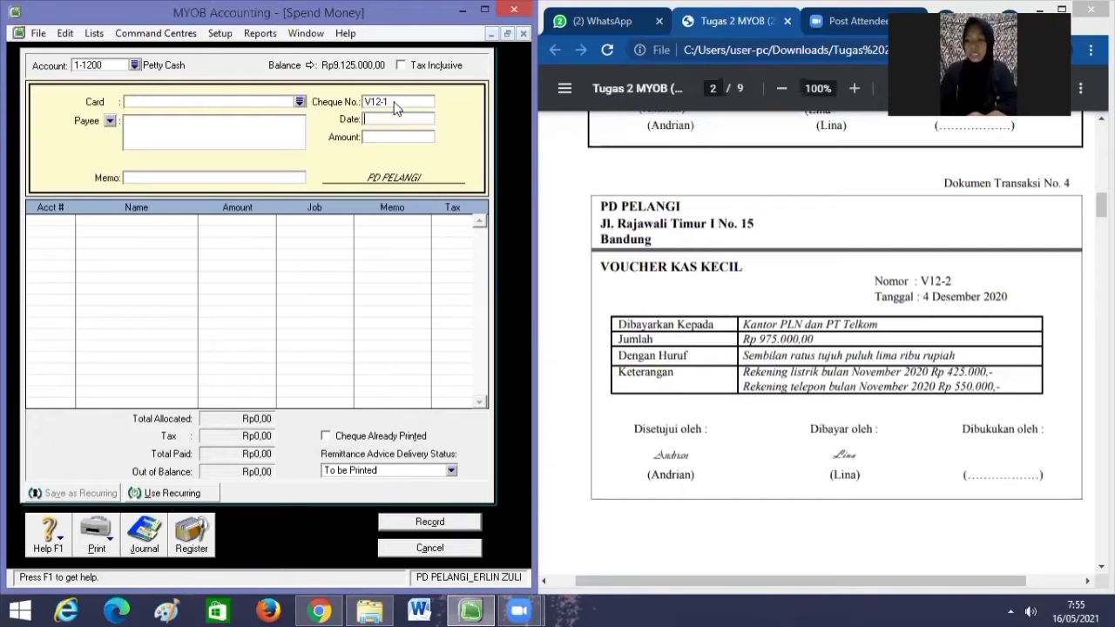
type("04/1")
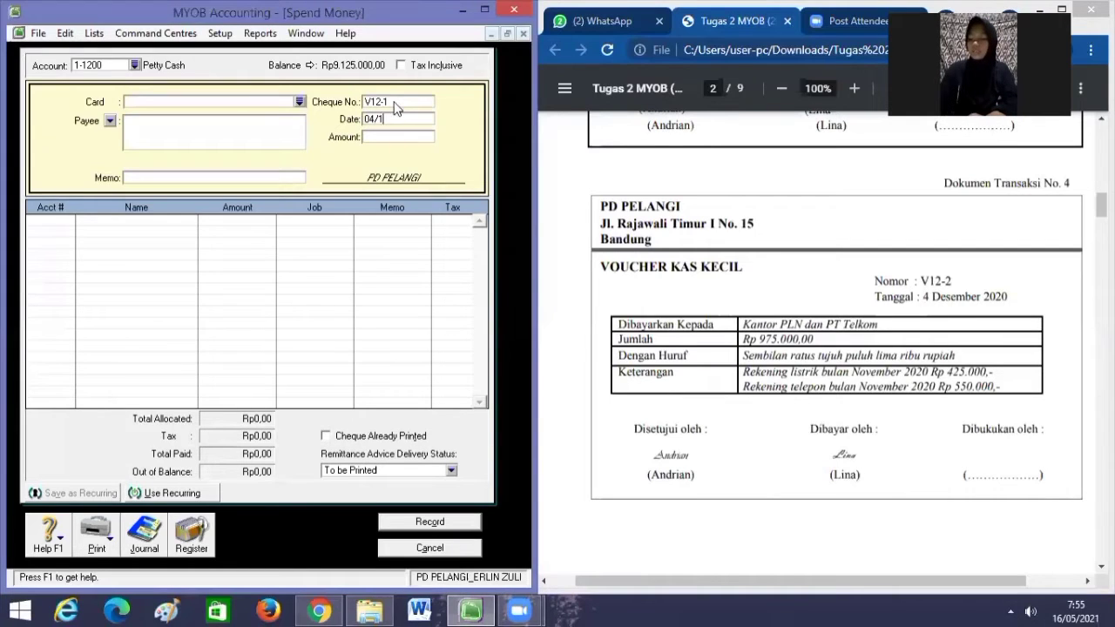
type("2/2020")
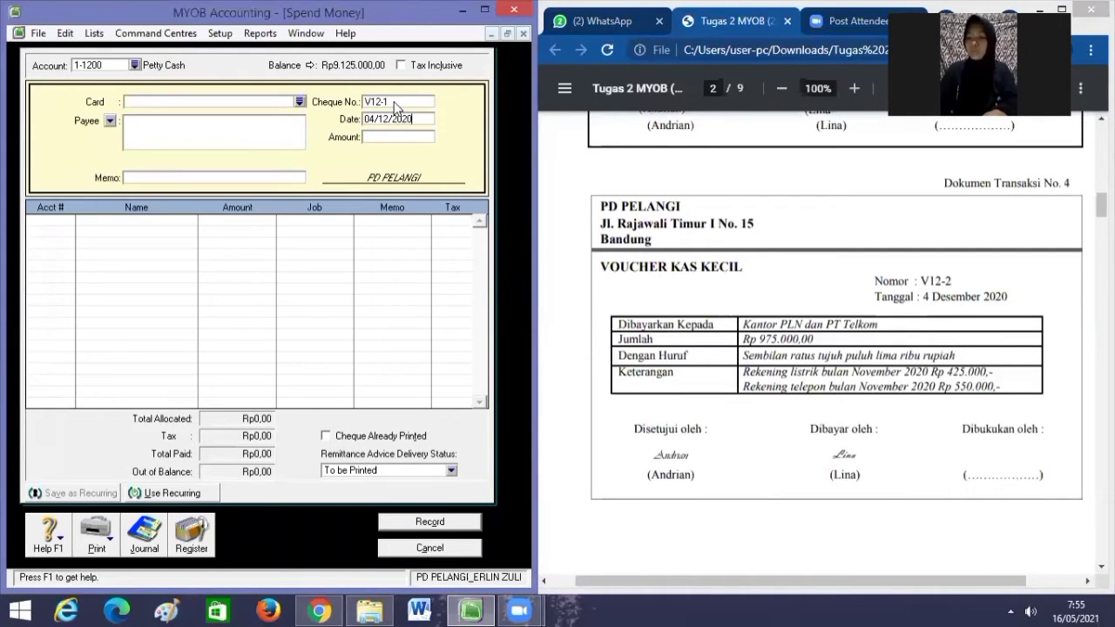
key("Tab")
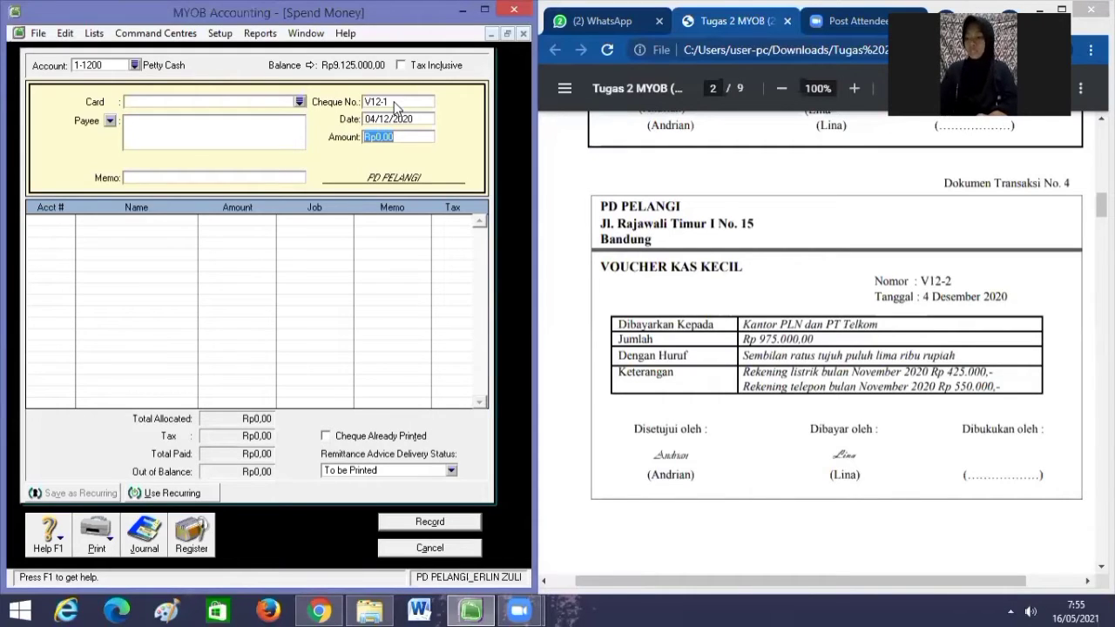
key("BackSpace")
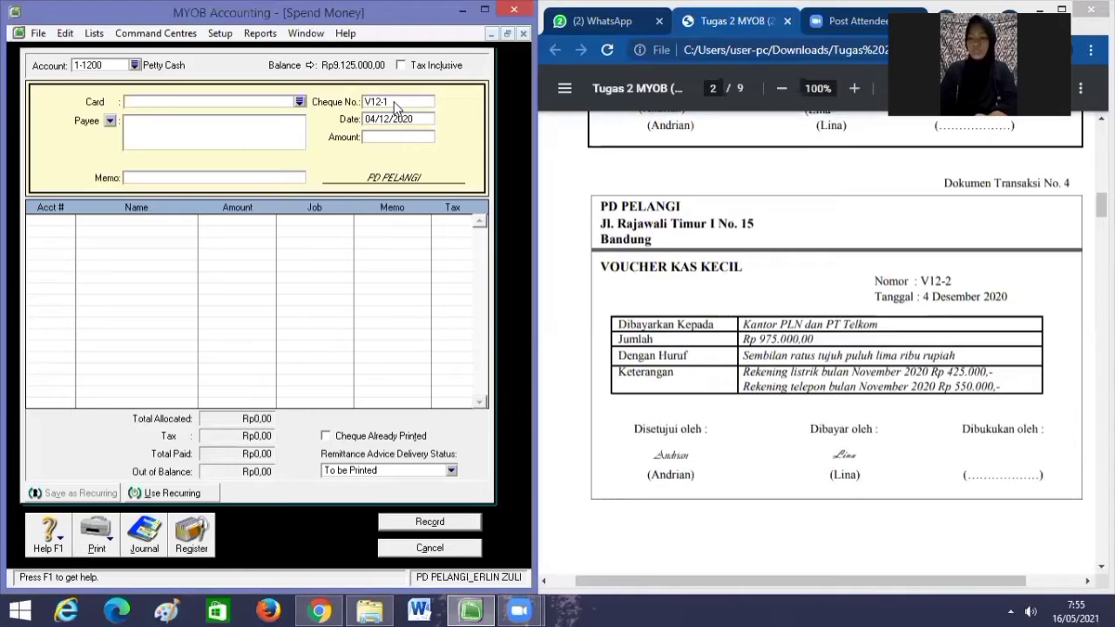
type("975")
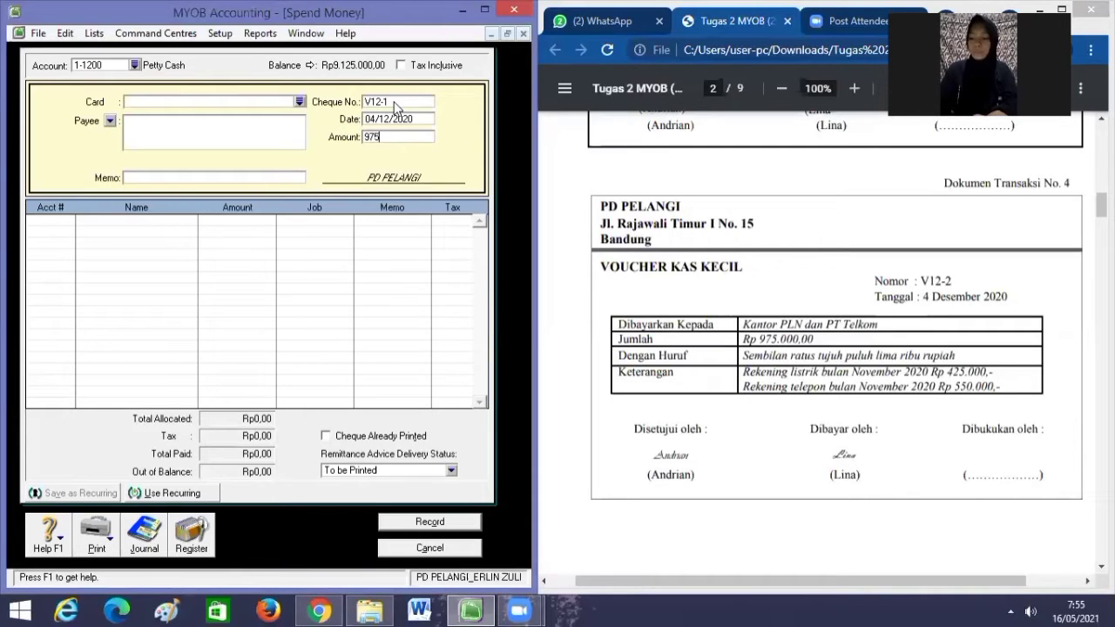
type("000")
key("Tab")
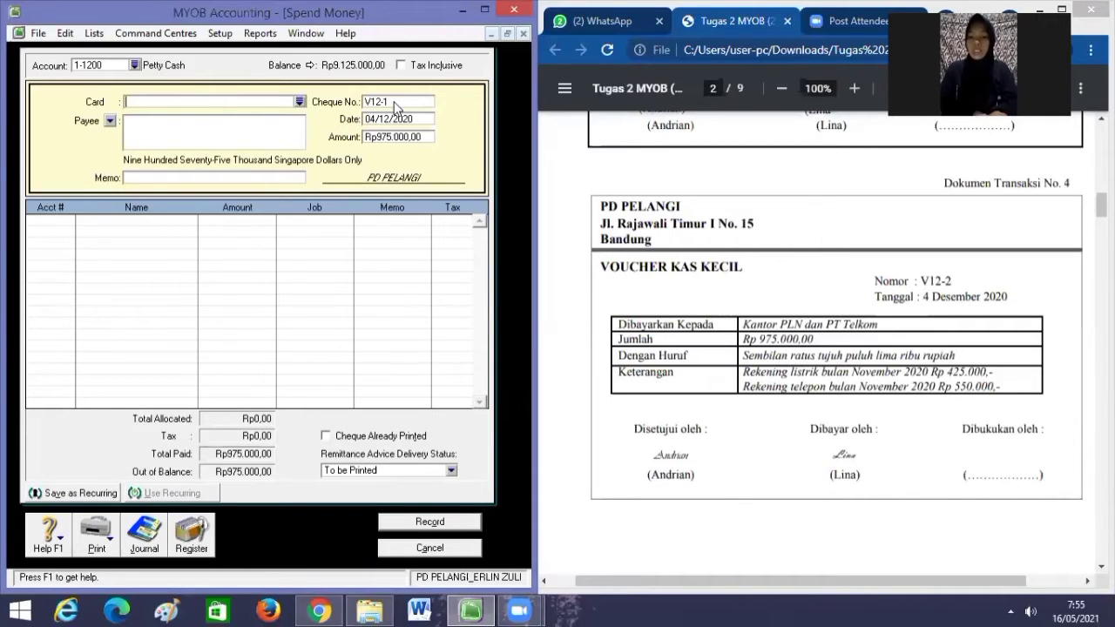
left_click(287, 177)
type("Pe")
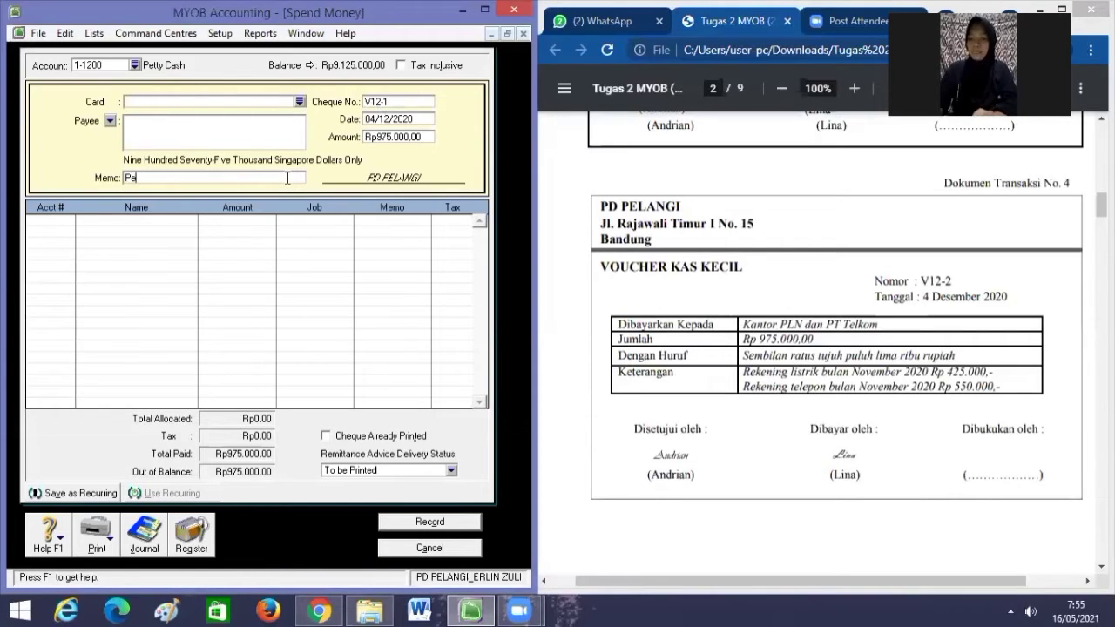
type("mbayaran")
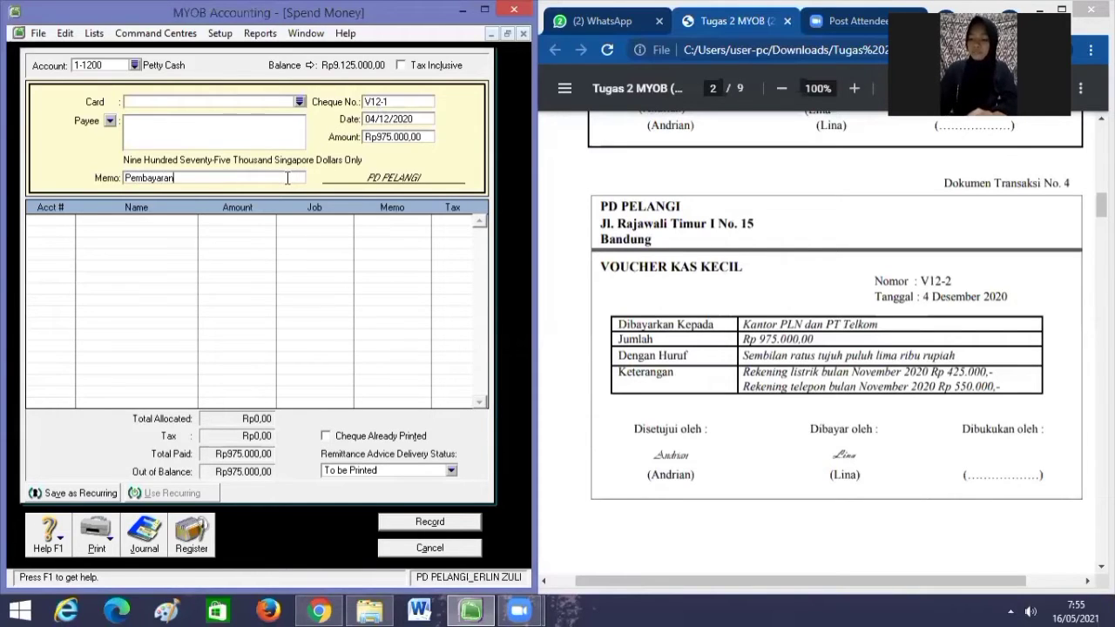
type(" Rek")
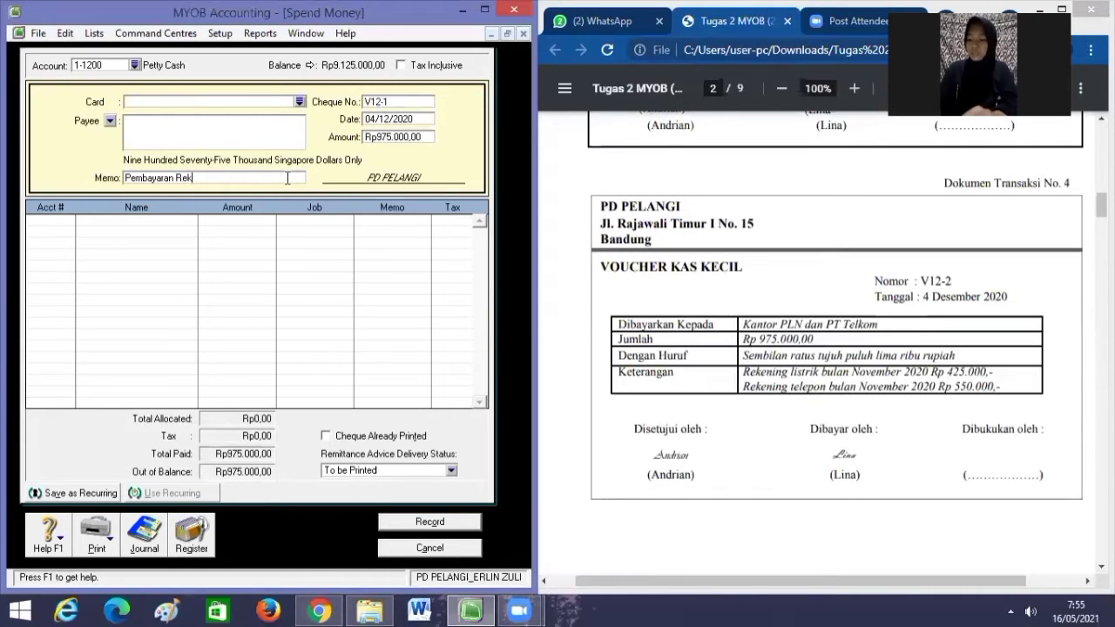
type("ening Listri")
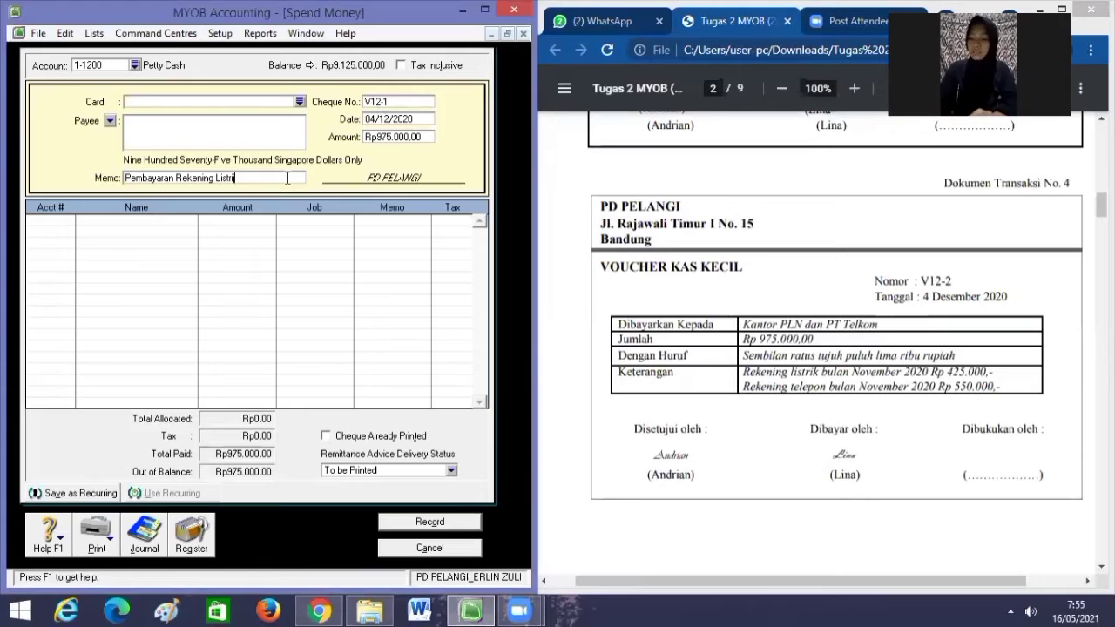
type("k dan ")
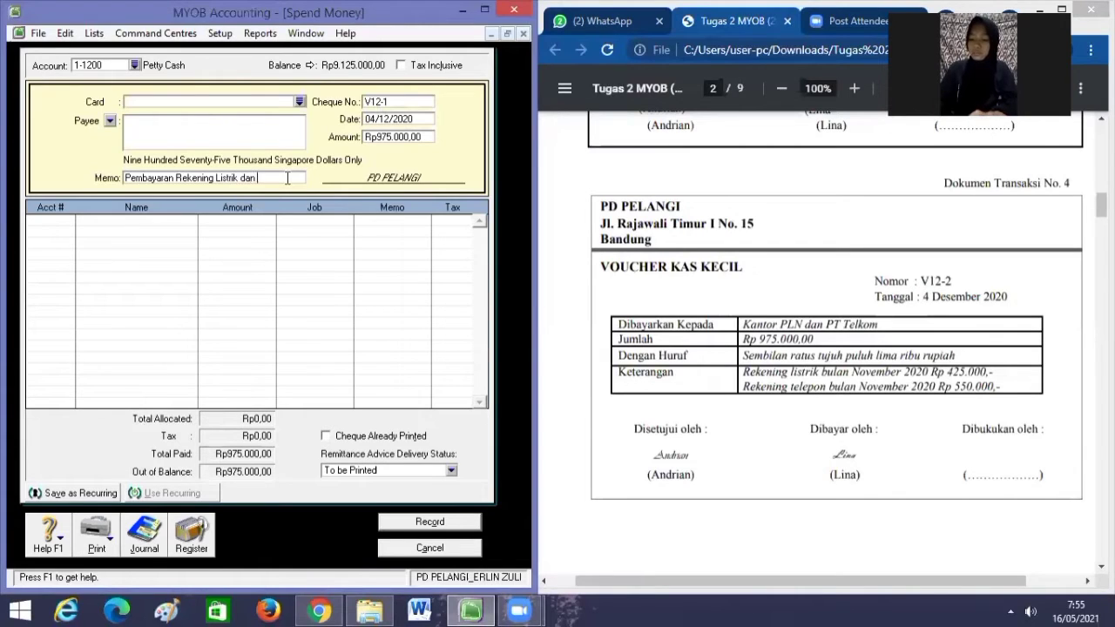
type("Teleph")
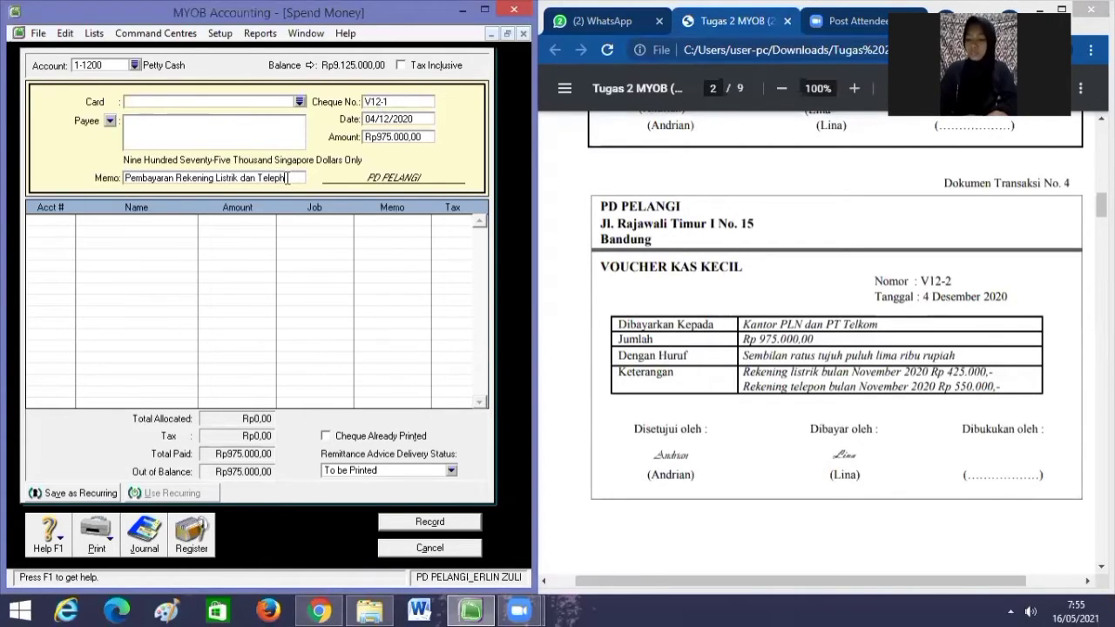
type("one bulan")
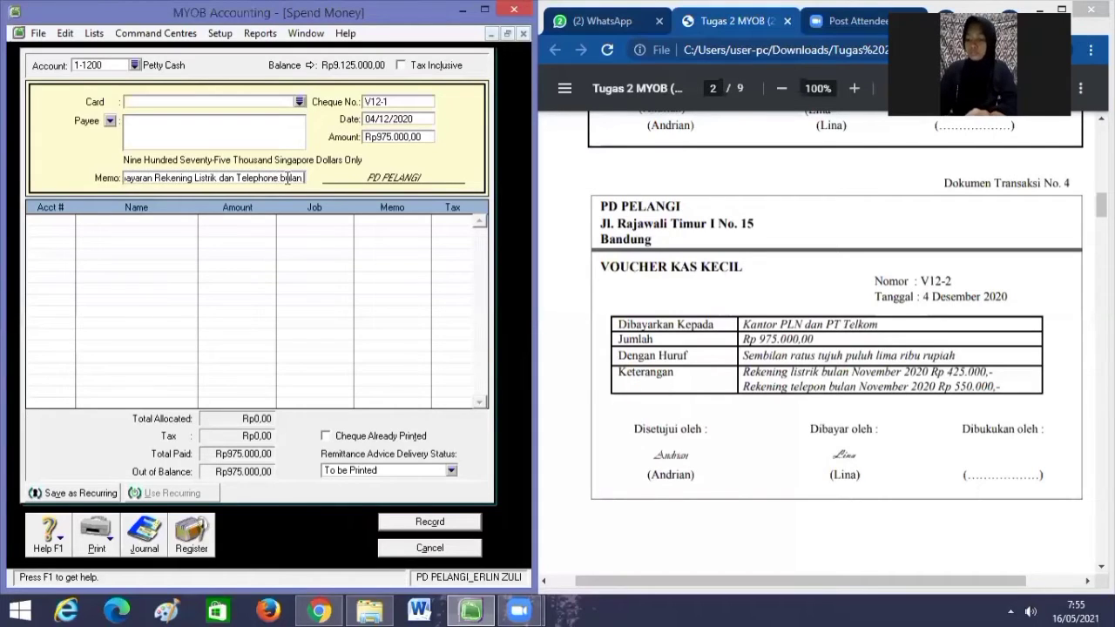
type(" No")
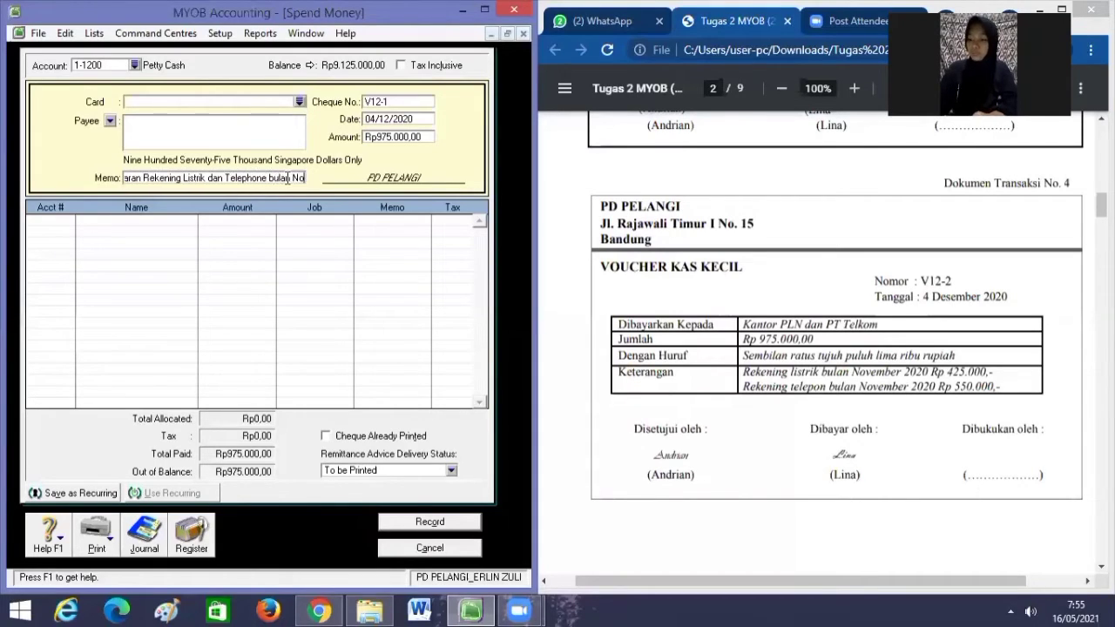
type("vember")
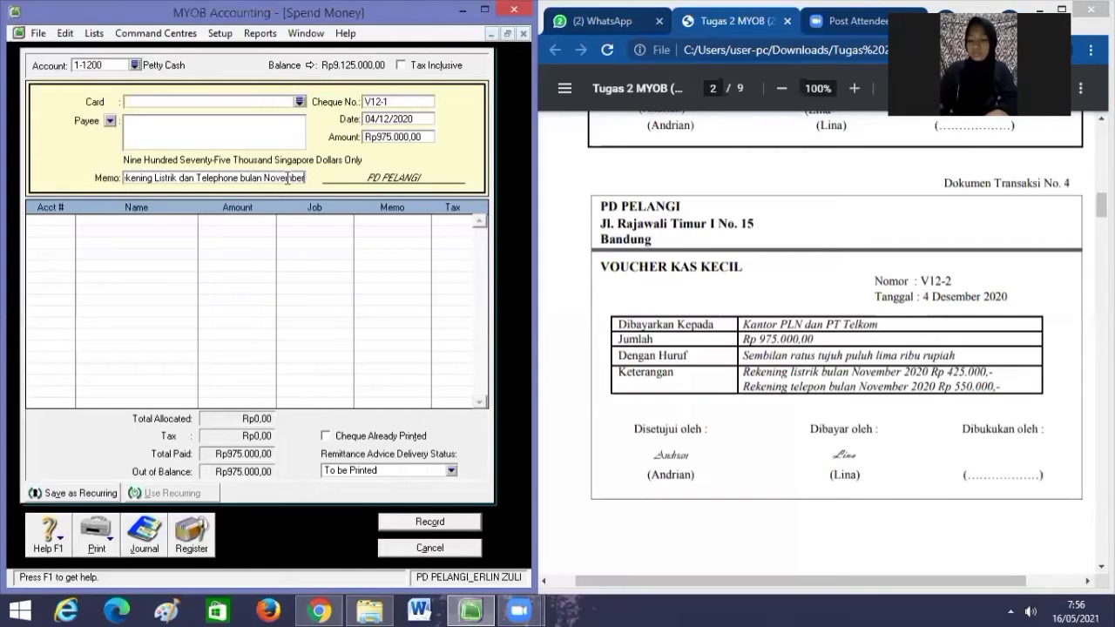
type(" 2020")
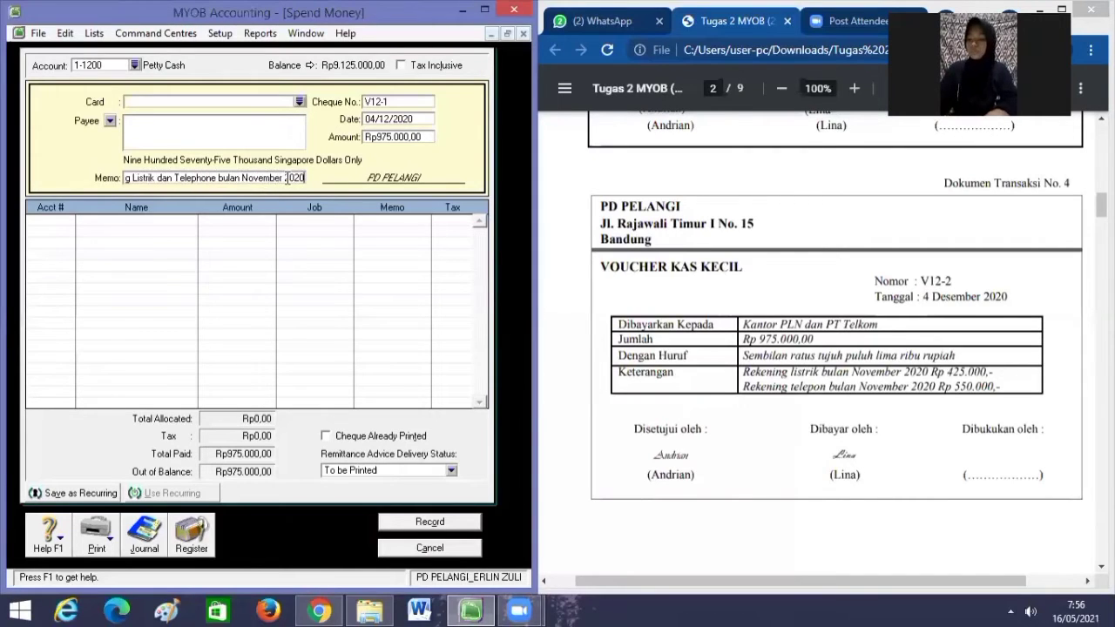
Allocate Rp975.000,00 to 6-1100 Telephone & Electricity Expense and record despite the duplicate-number warning.
left_click(61, 220)
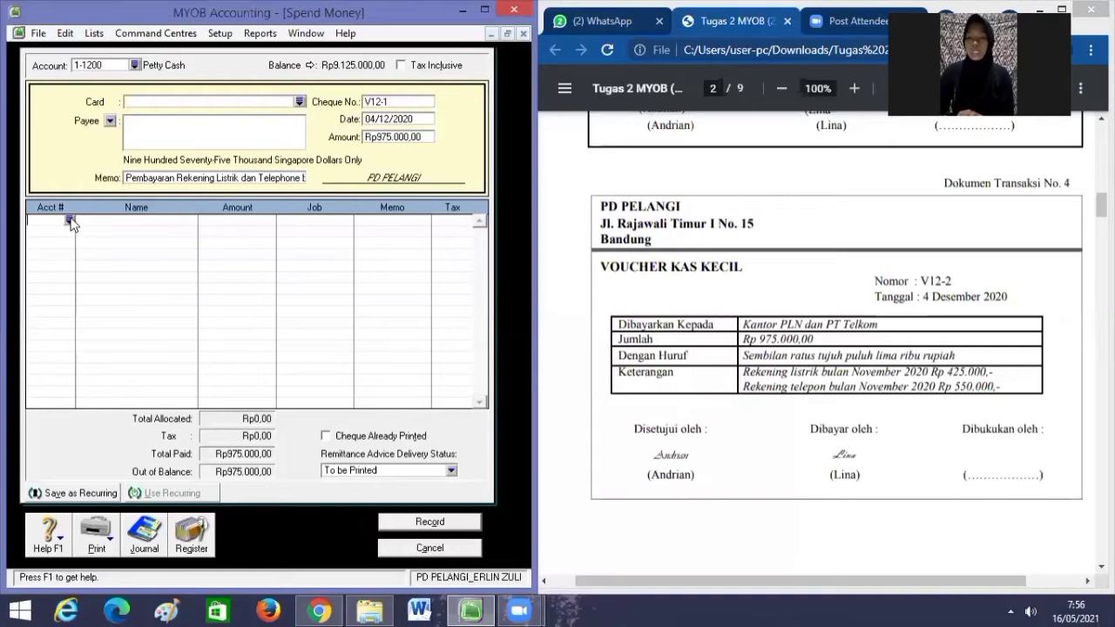
type("6")
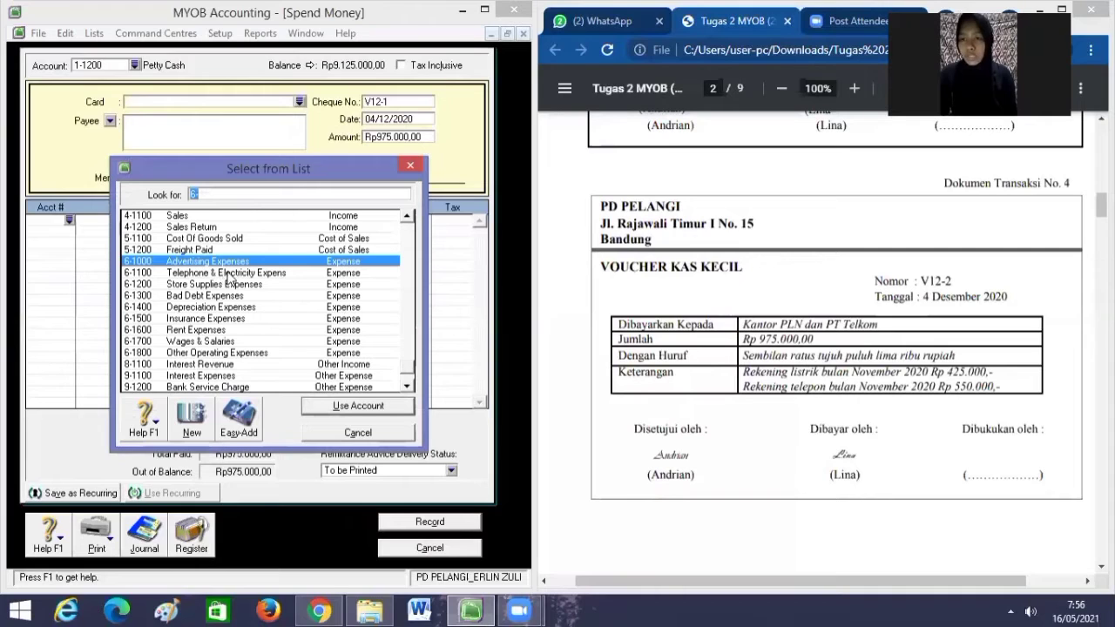
left_click(230, 274)
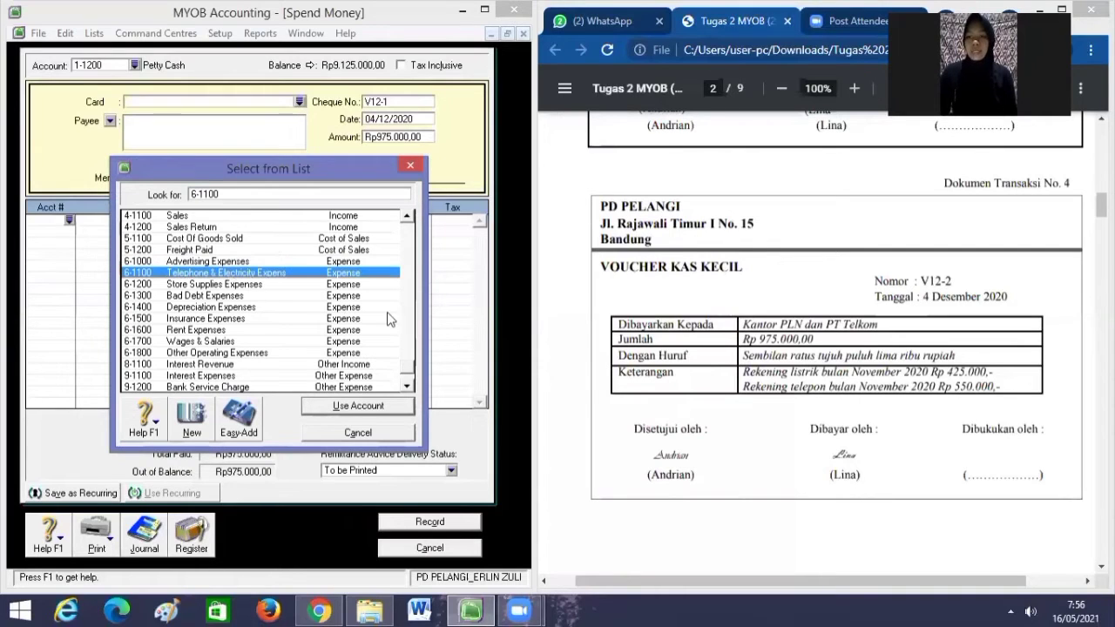
left_click(348, 411)
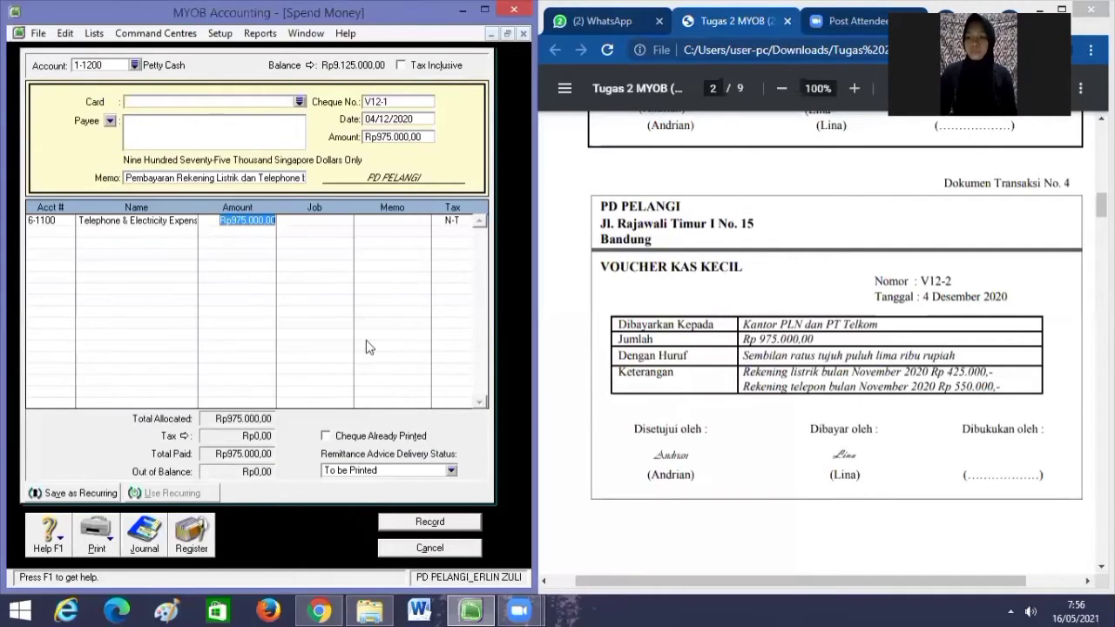
key("Tab")
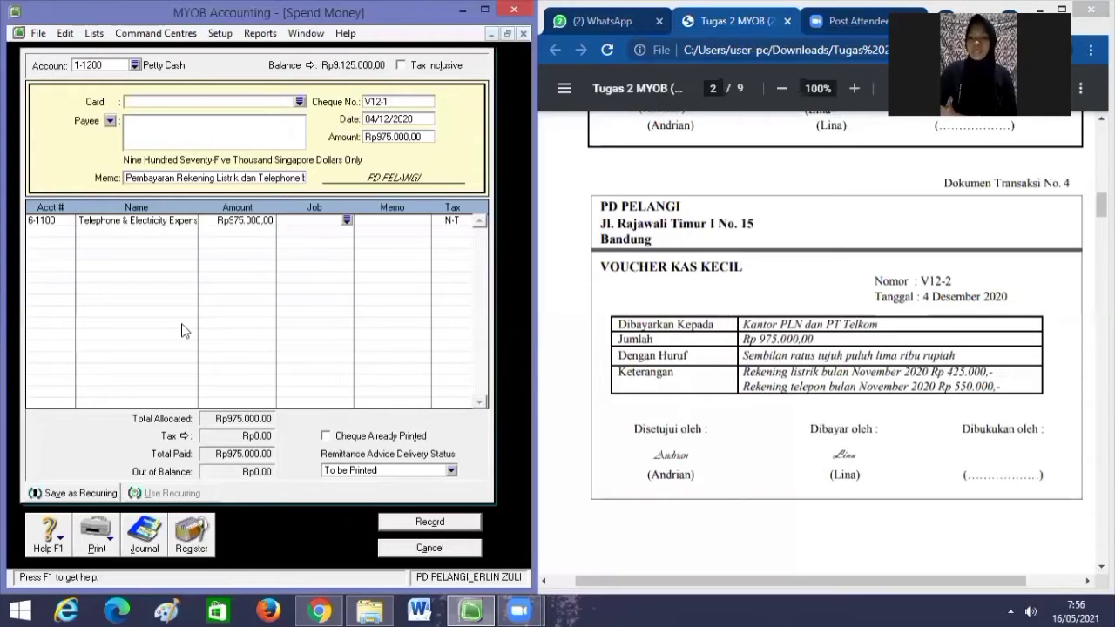
key("Tab")
key("Tab")
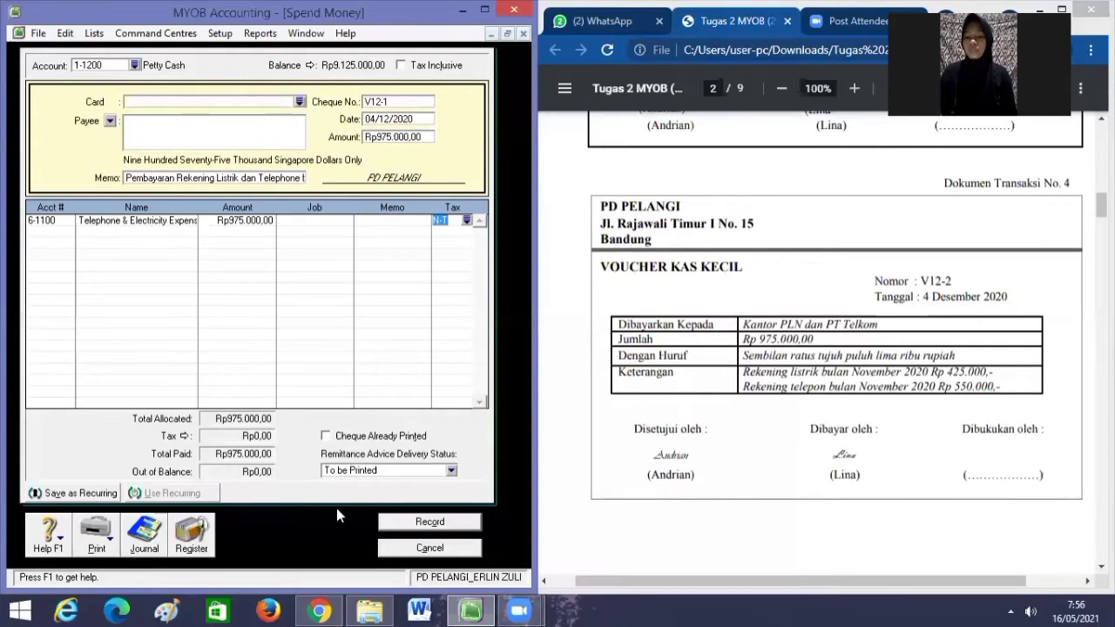
left_click(417, 526)
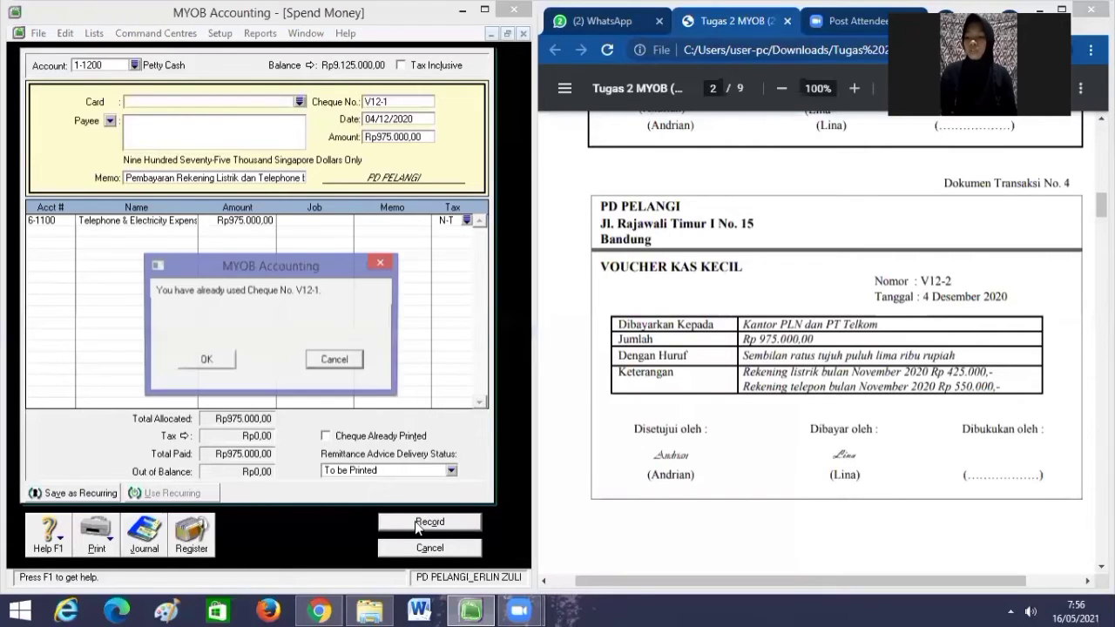
left_click(218, 361)
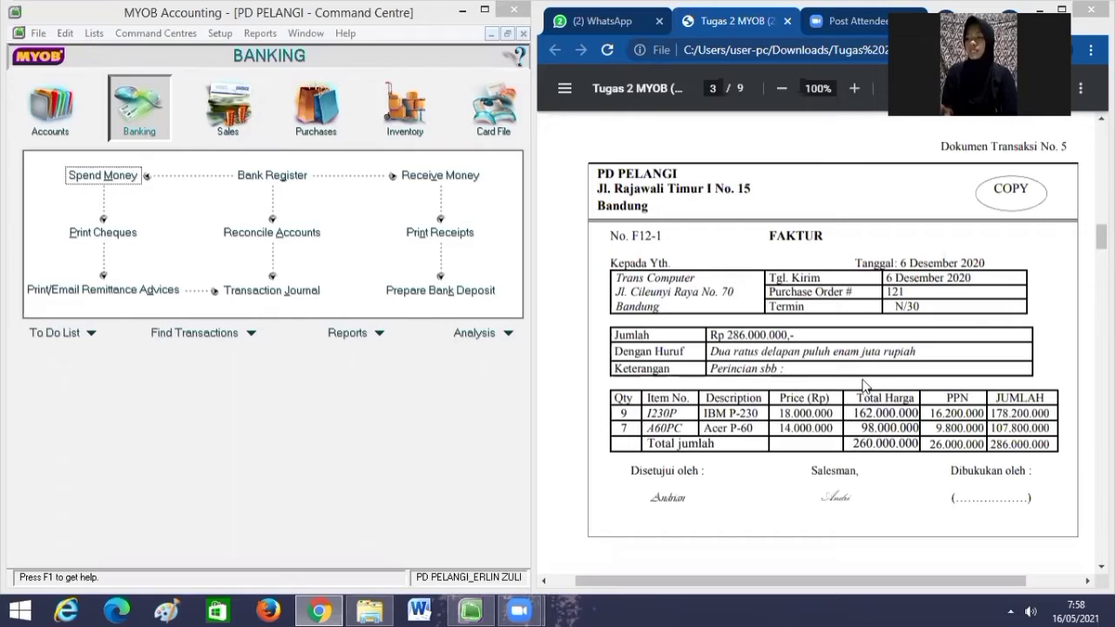
Begin a new sales invoice for customer TRANS COMPUTER and display its C.O.D. credit terms.
left_click(233, 109)
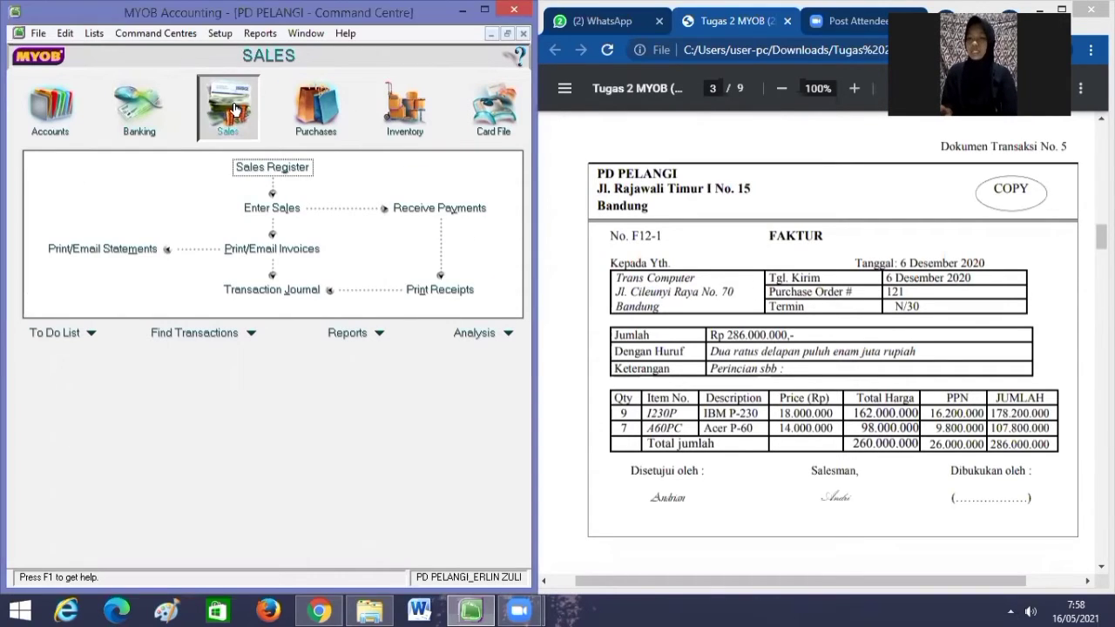
left_click(293, 212)
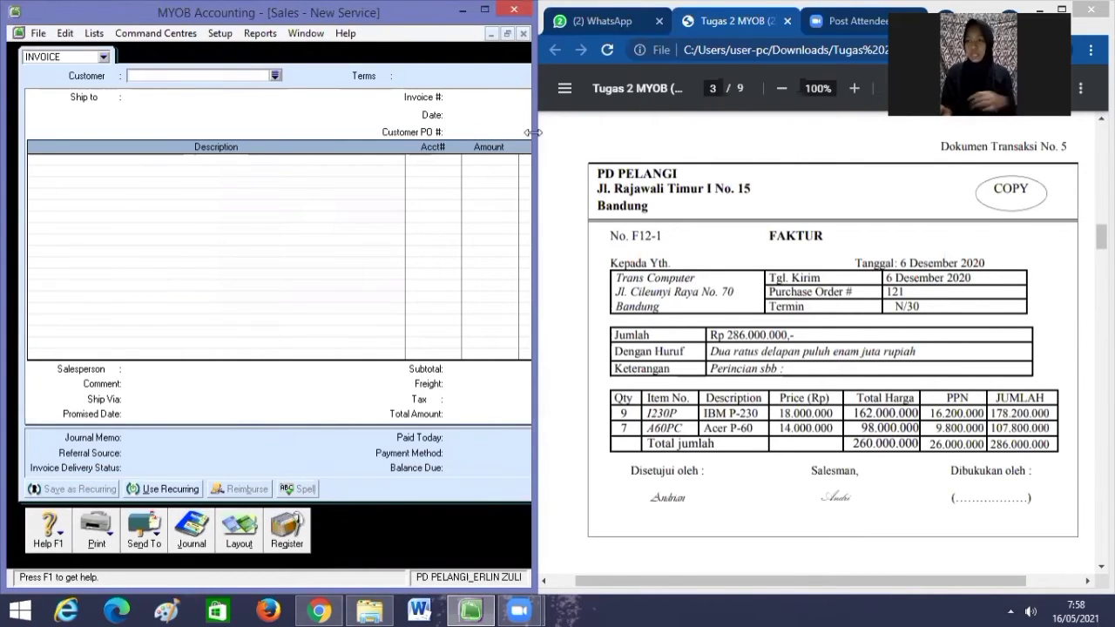
left_click_drag(533, 131, 620, 131)
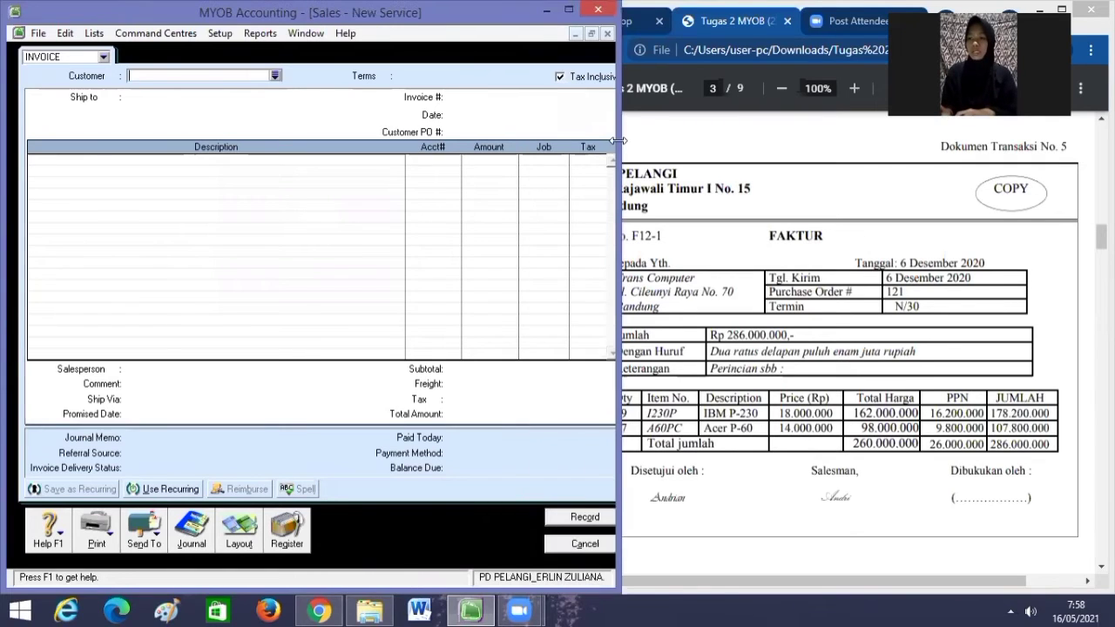
left_click(275, 75)
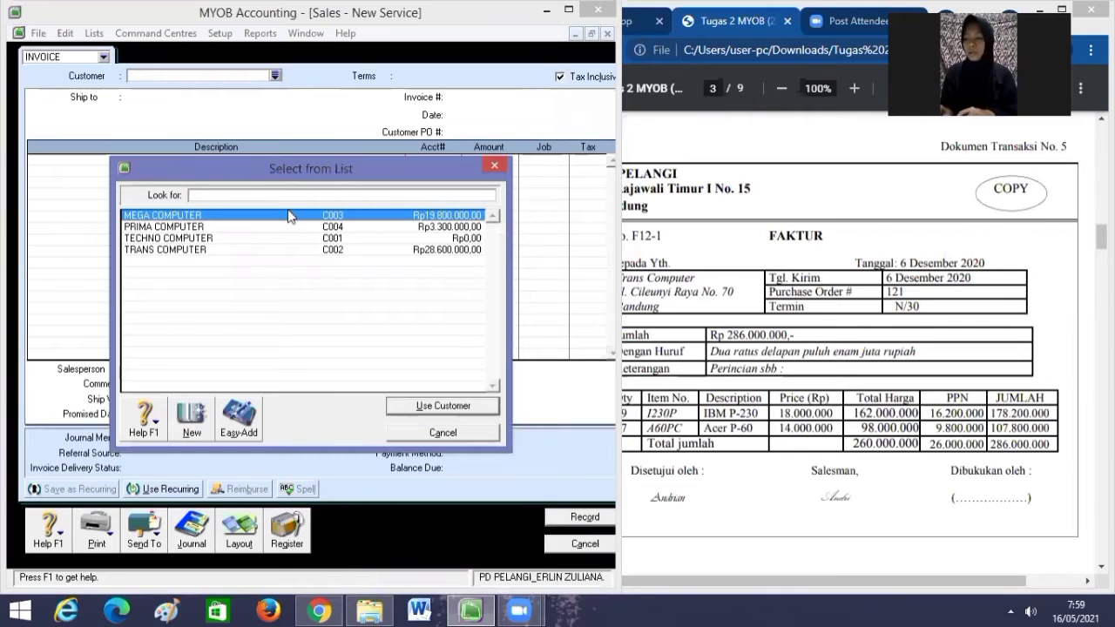
left_click(205, 249)
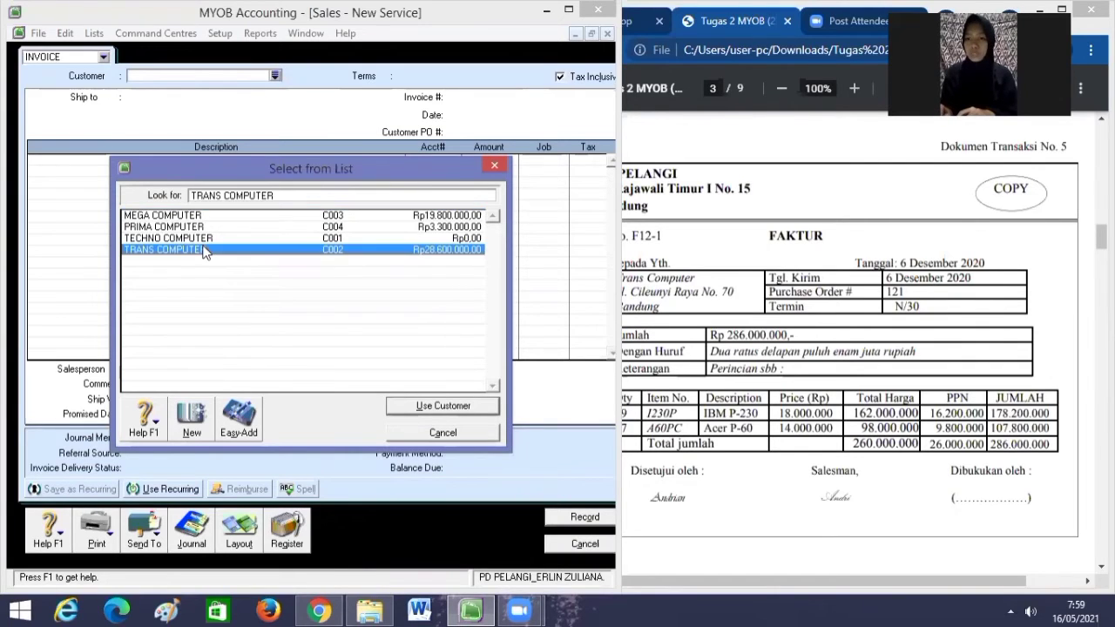
left_click(407, 405)
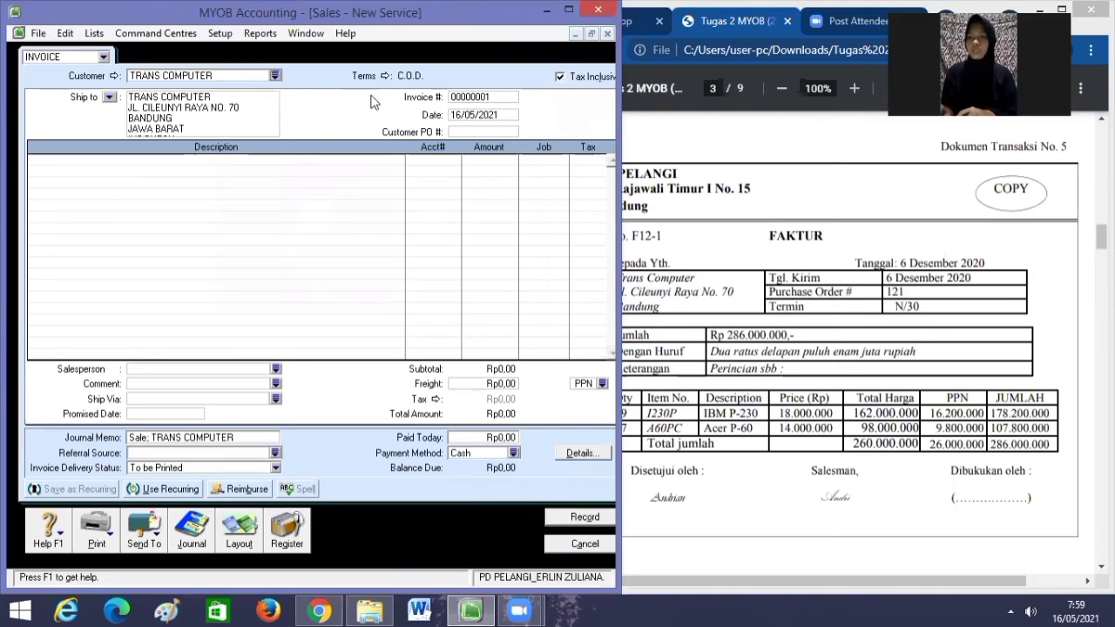
left_click(385, 77)
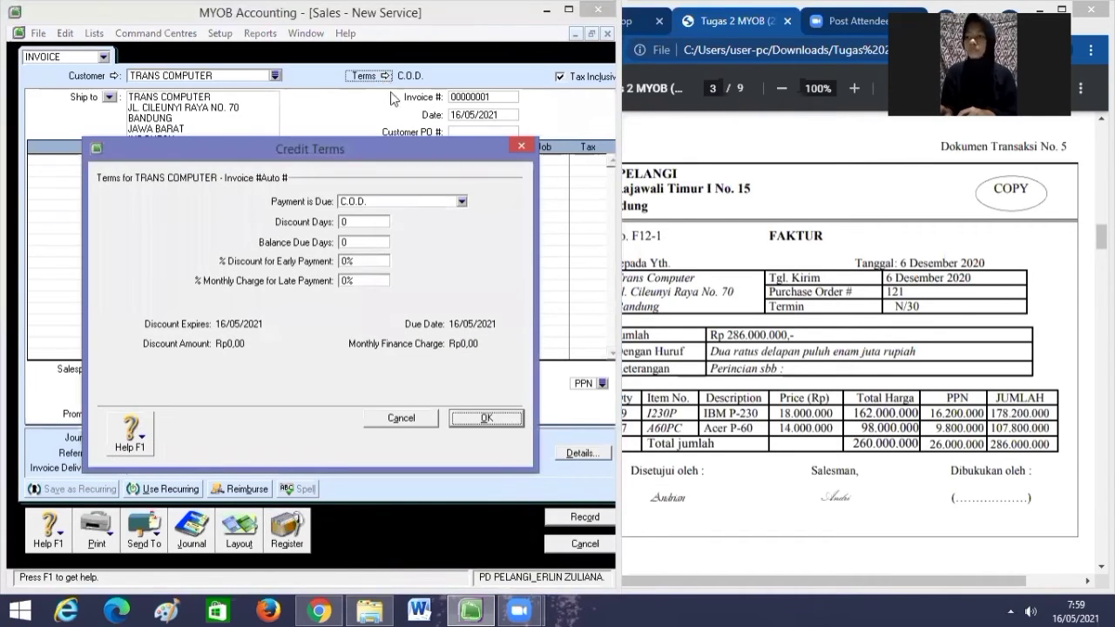
Set the invoice's credit terms to a balance due in 30 days (Net 30).
left_click(462, 202)
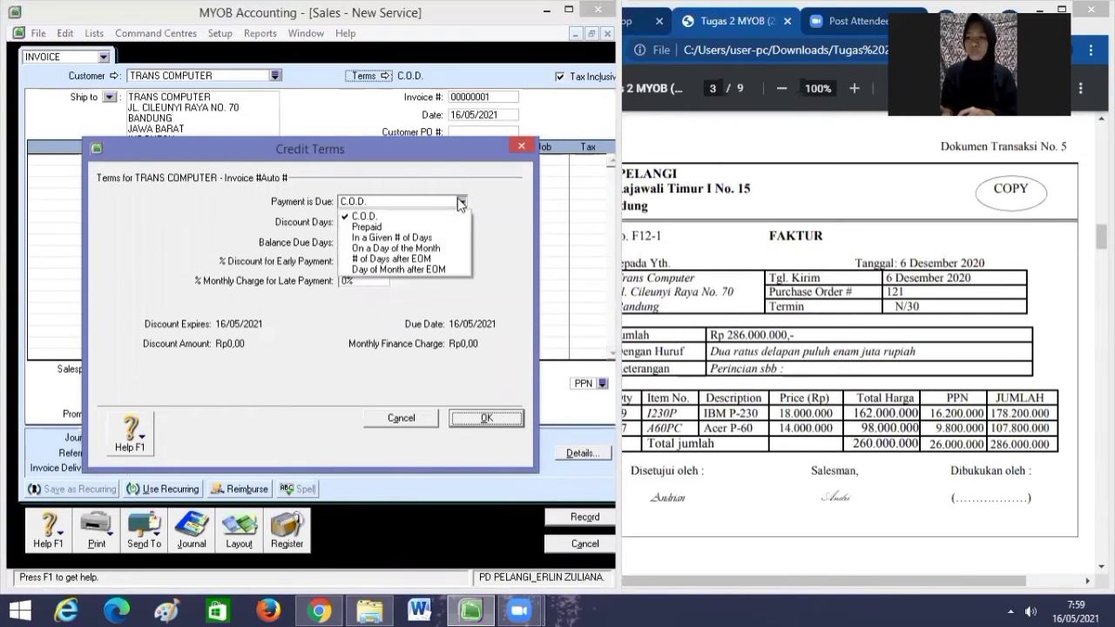
left_click(431, 238)
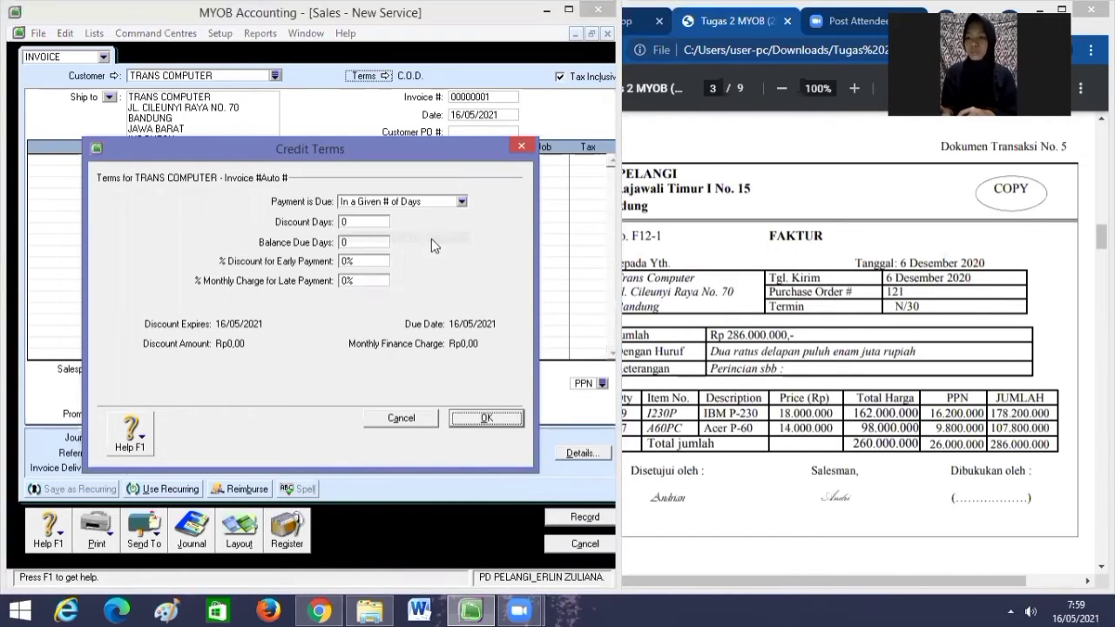
left_click(379, 242)
type("30")
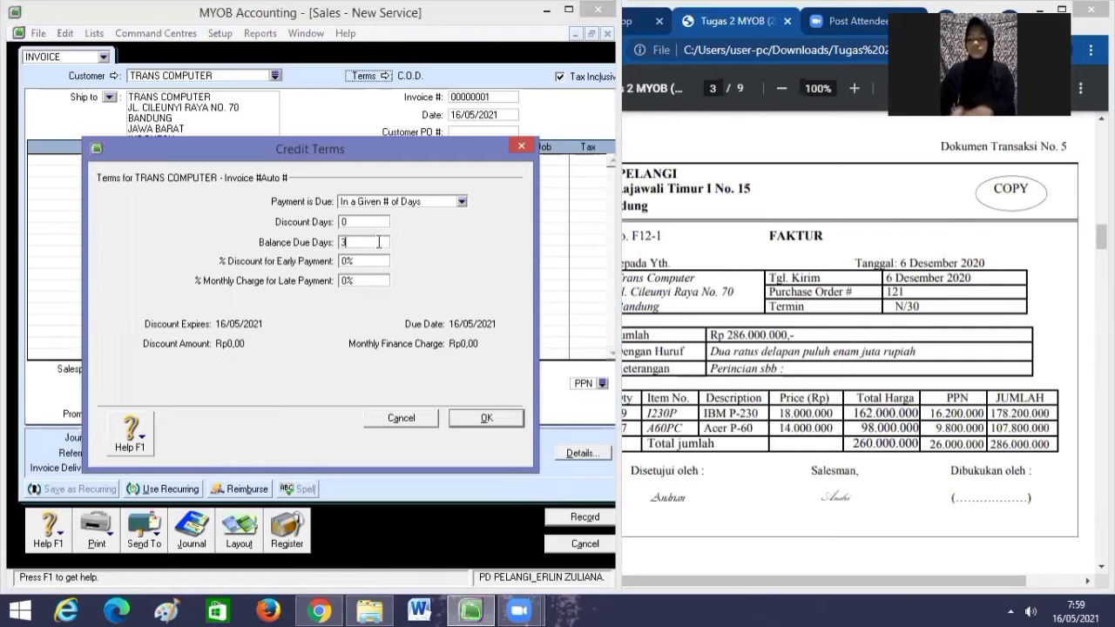
left_click(493, 416)
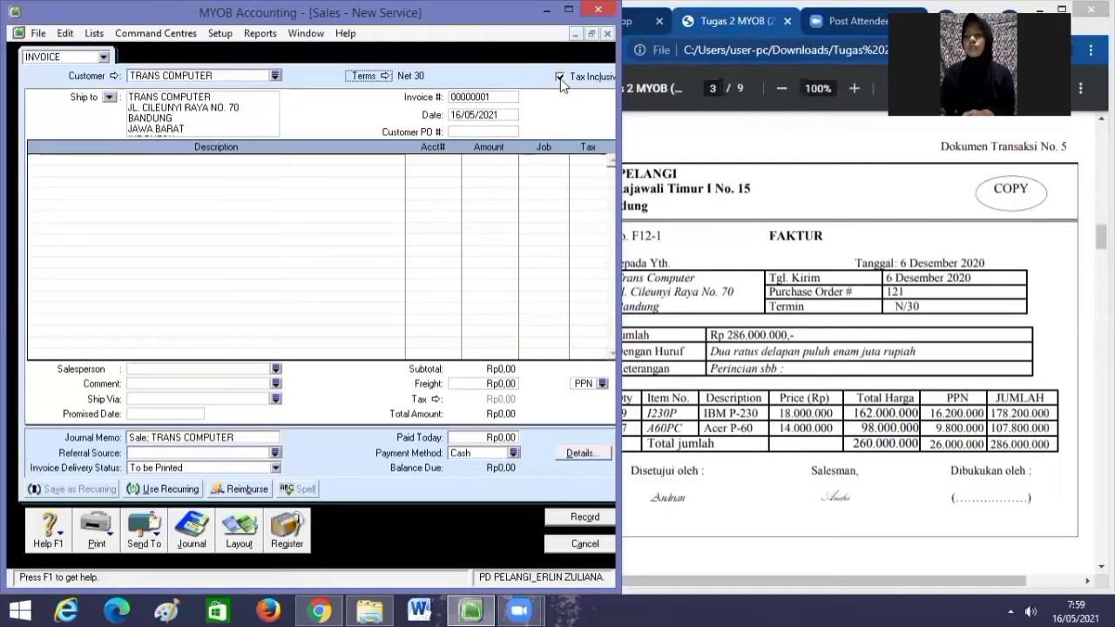
Make the invoice tax-exclusive and replace the automatic number with F12-1.
left_click(560, 77)
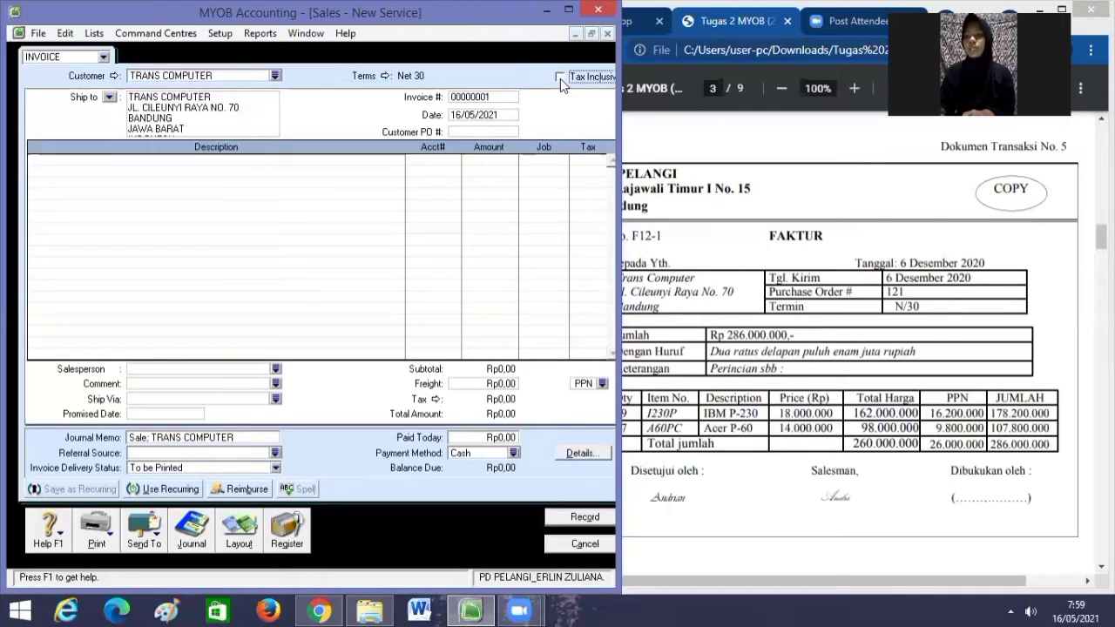
left_click(484, 94)
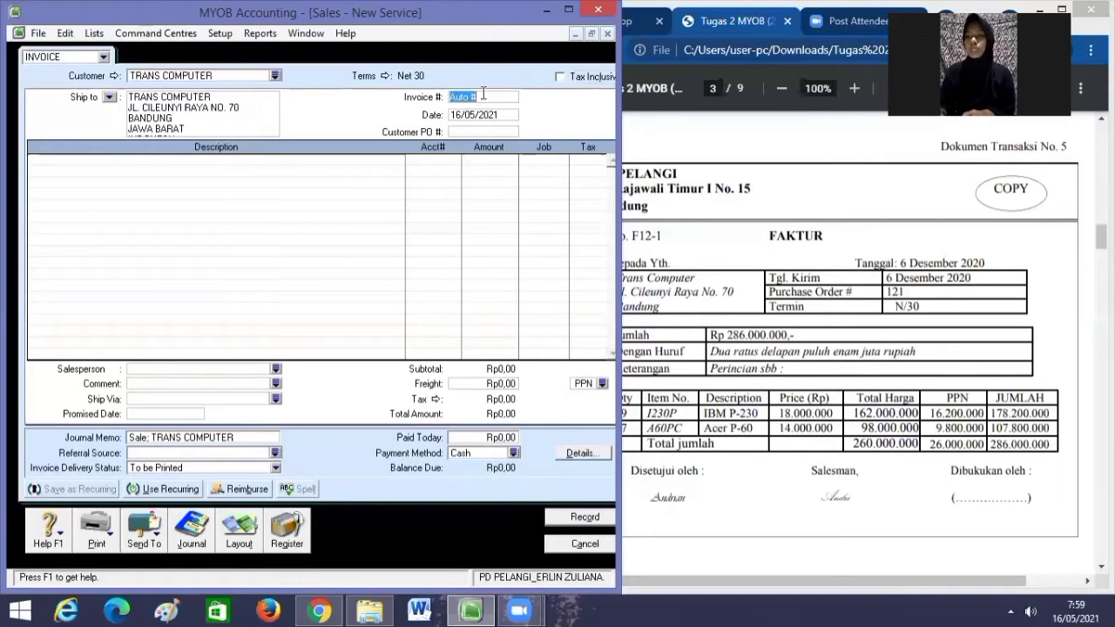
key("BackSpace")
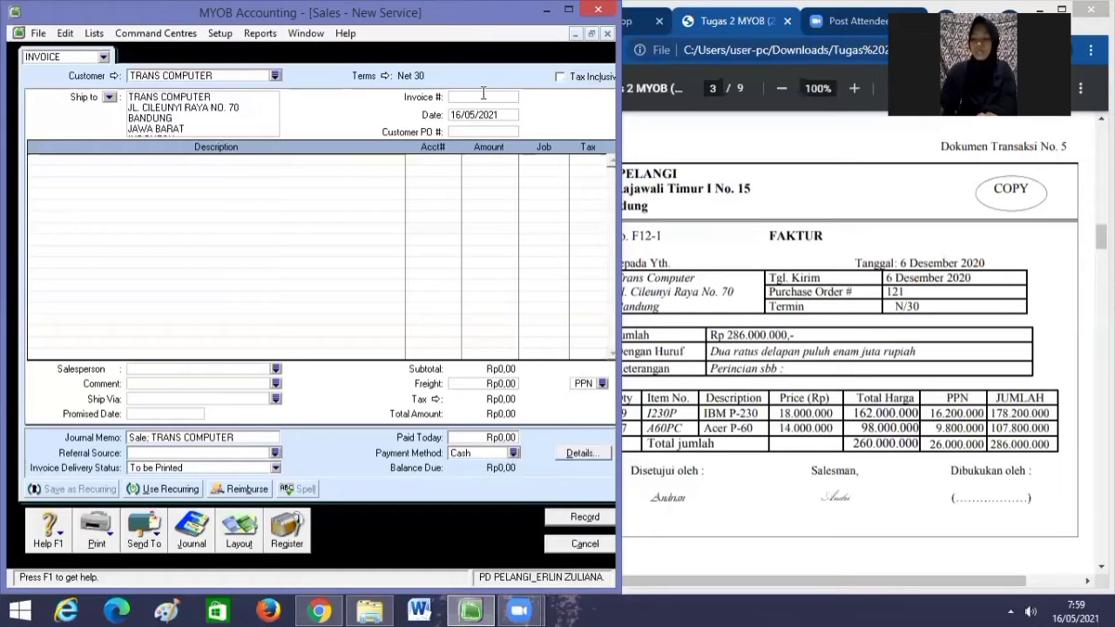
type("F12")
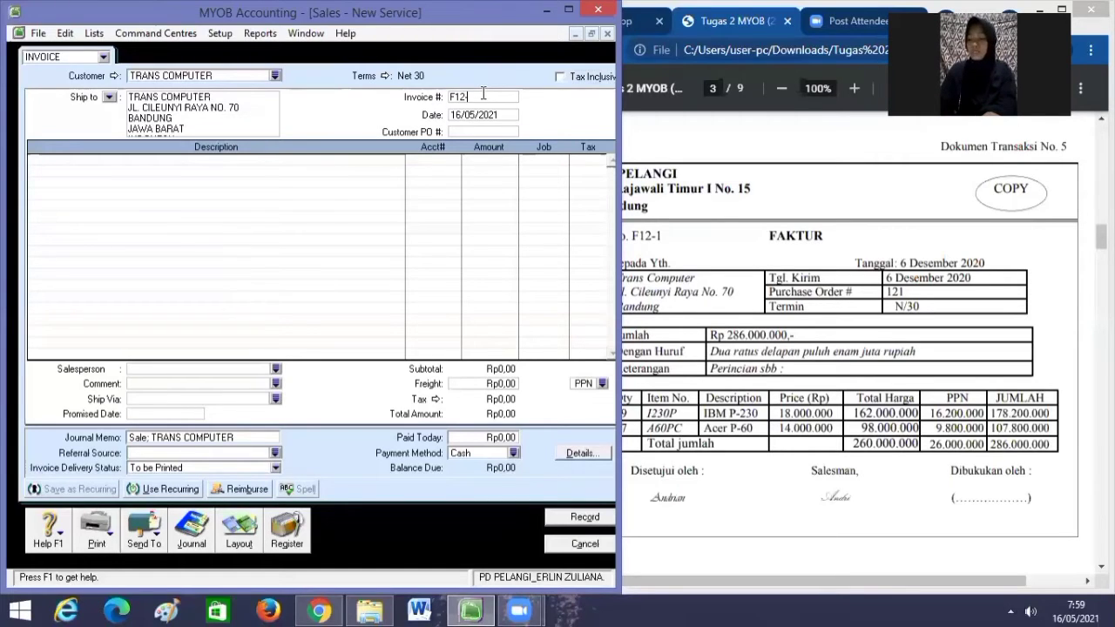
type("-1")
Change the invoice date to 06/12/2020.
left_click(491, 111)
key("BackSpace")
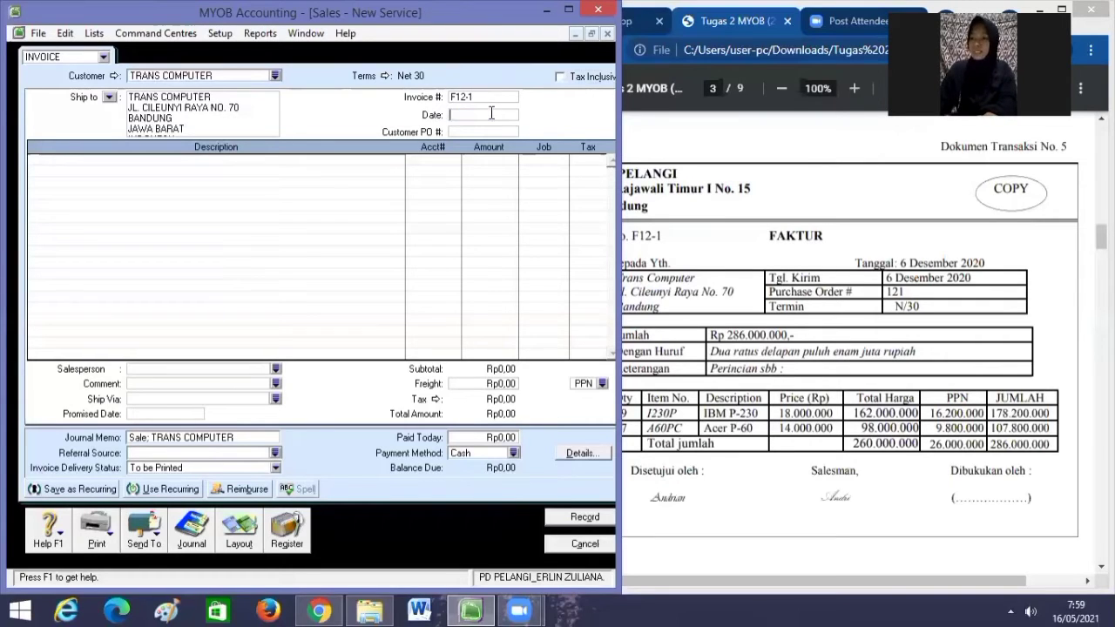
type("06")
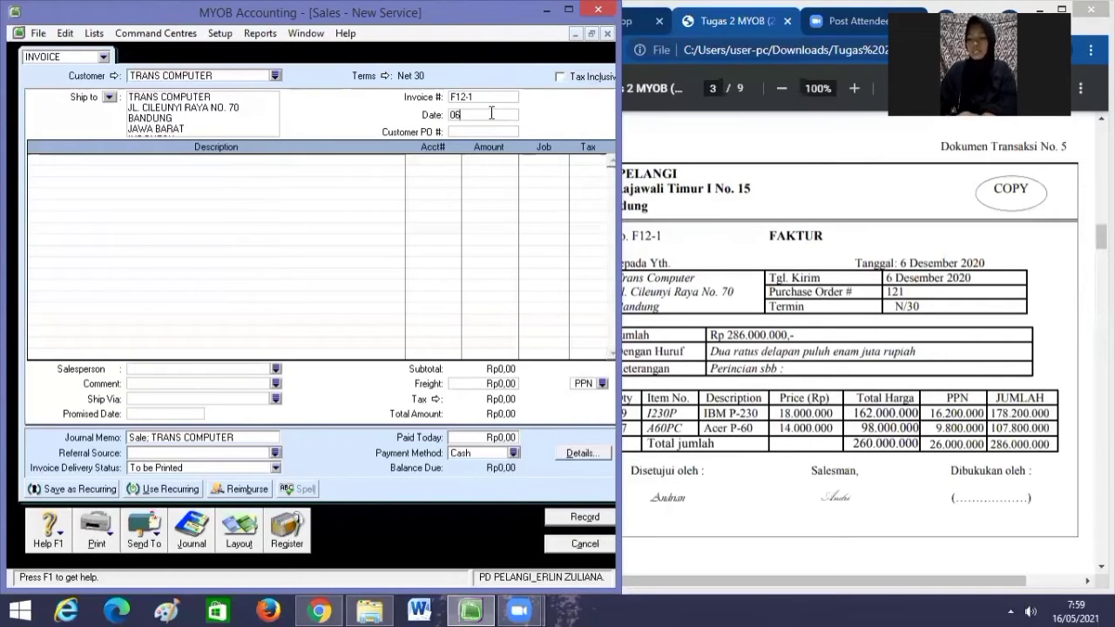
type("/12")
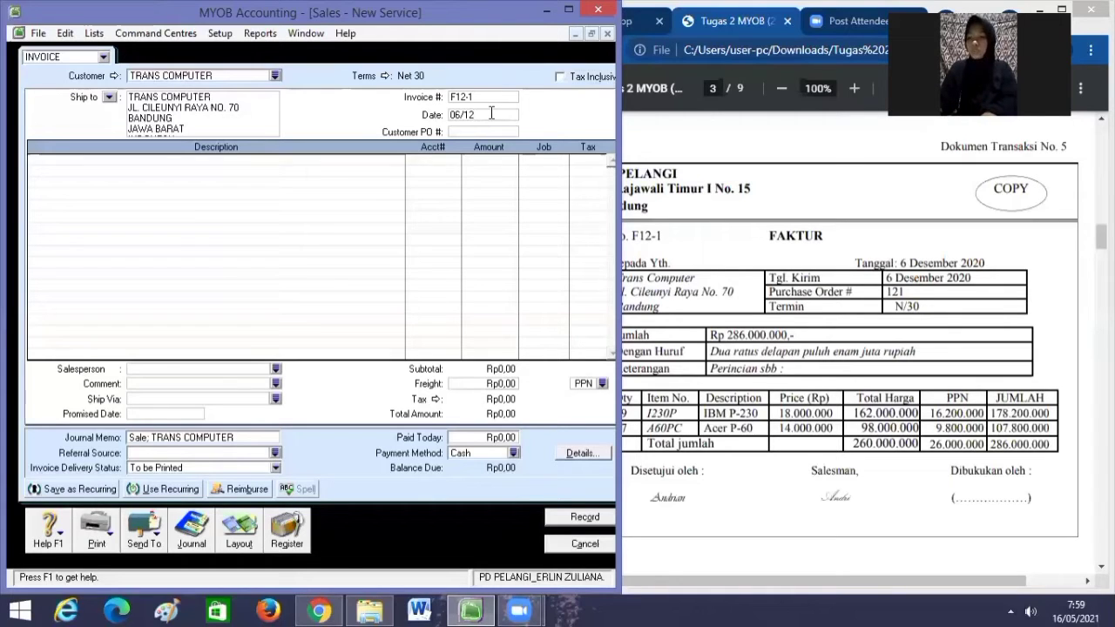
type("/2020")
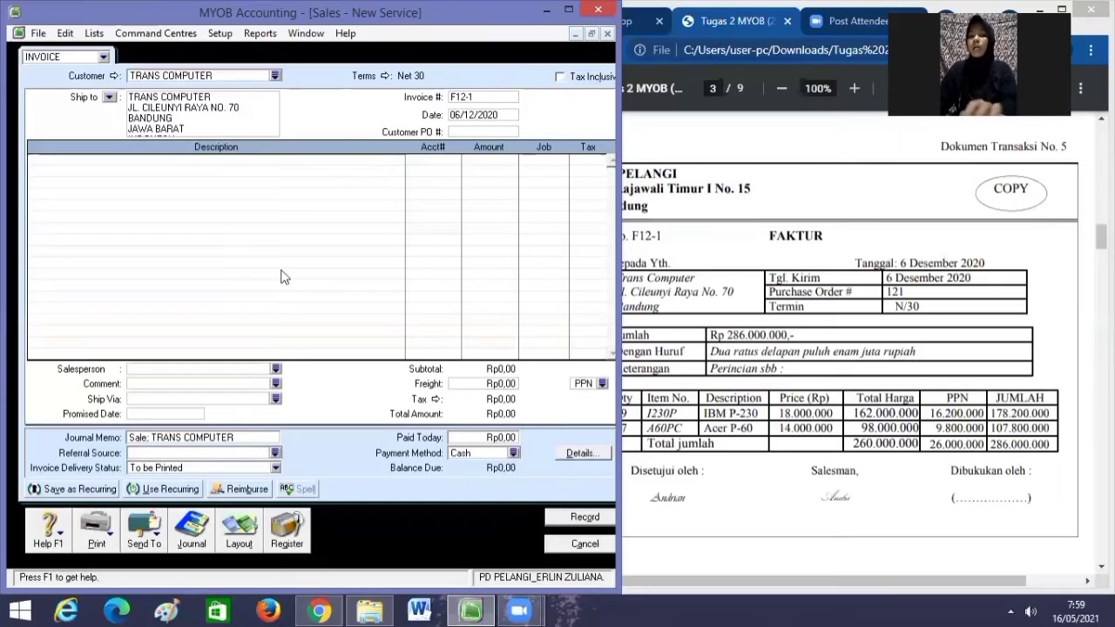
left_click(244, 538)
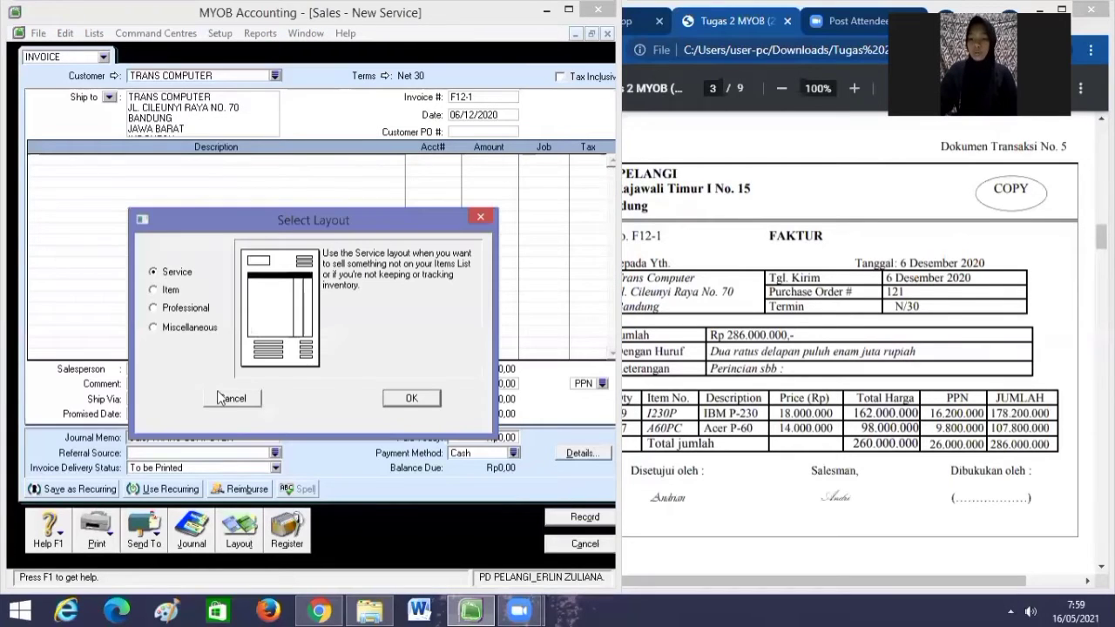
Switch invoice F12-1 to the Item layout and go to the first line's Ship quantity.
left_click(155, 290)
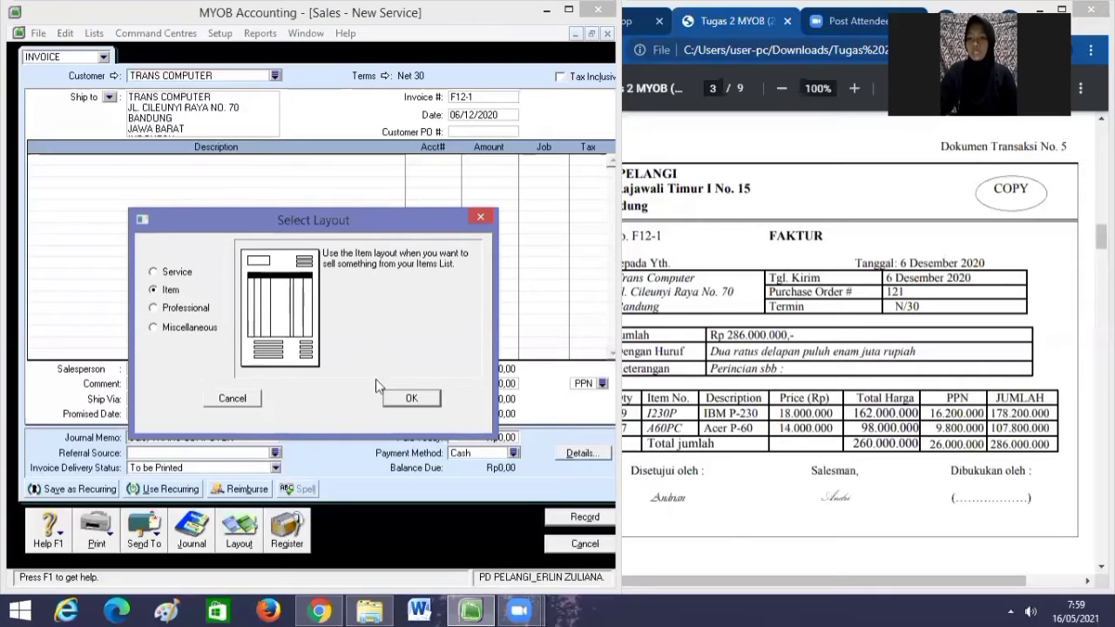
left_click(401, 399)
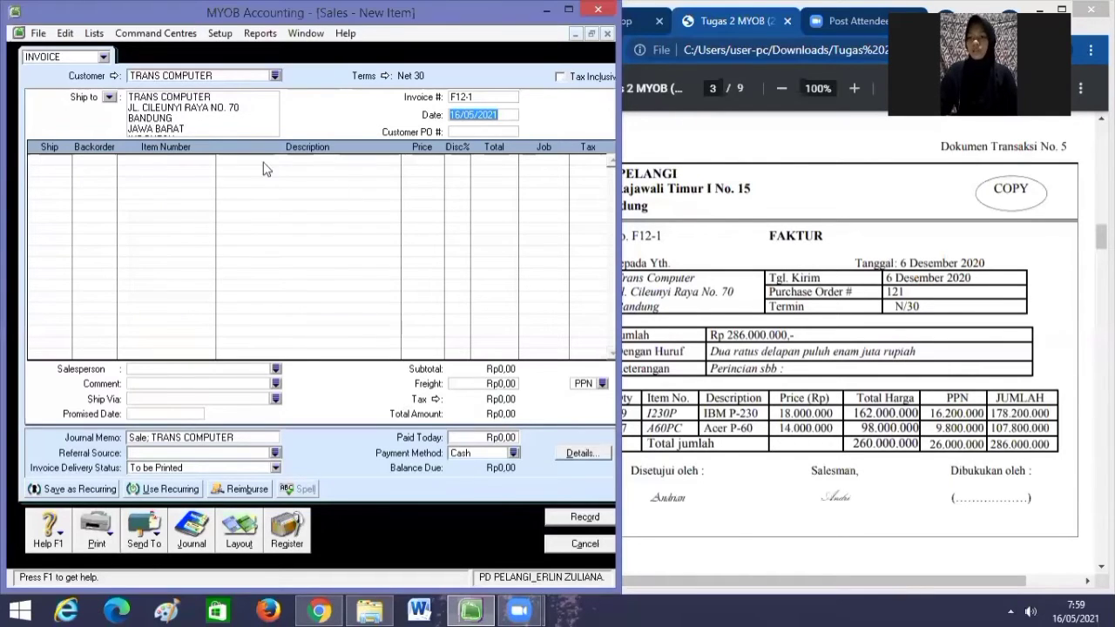
left_click(59, 164)
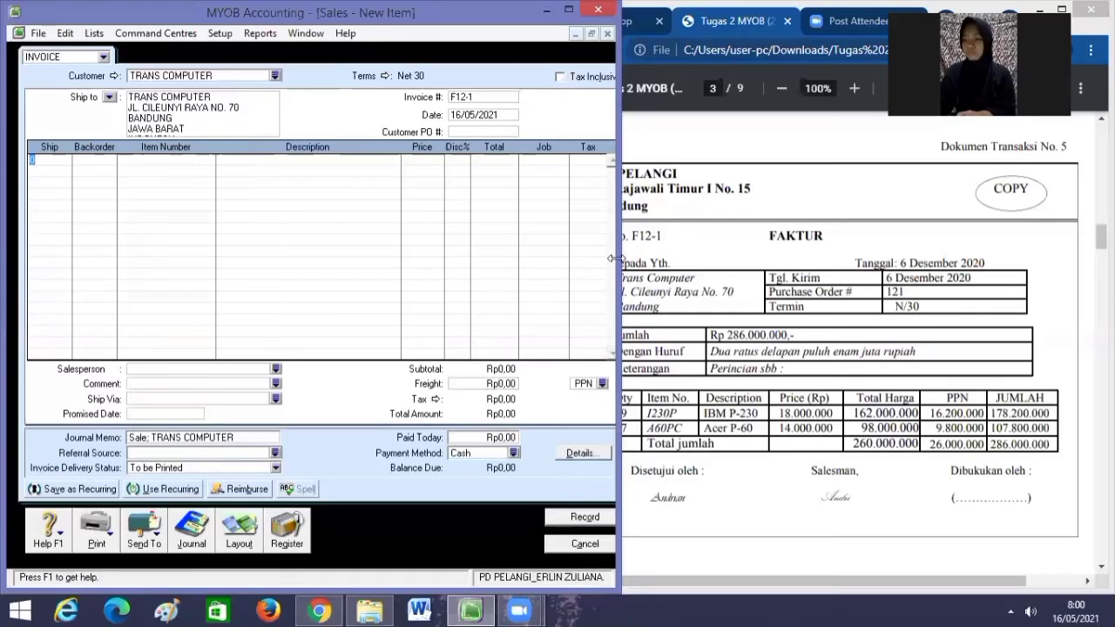
left_click_drag(615, 258, 596, 258)
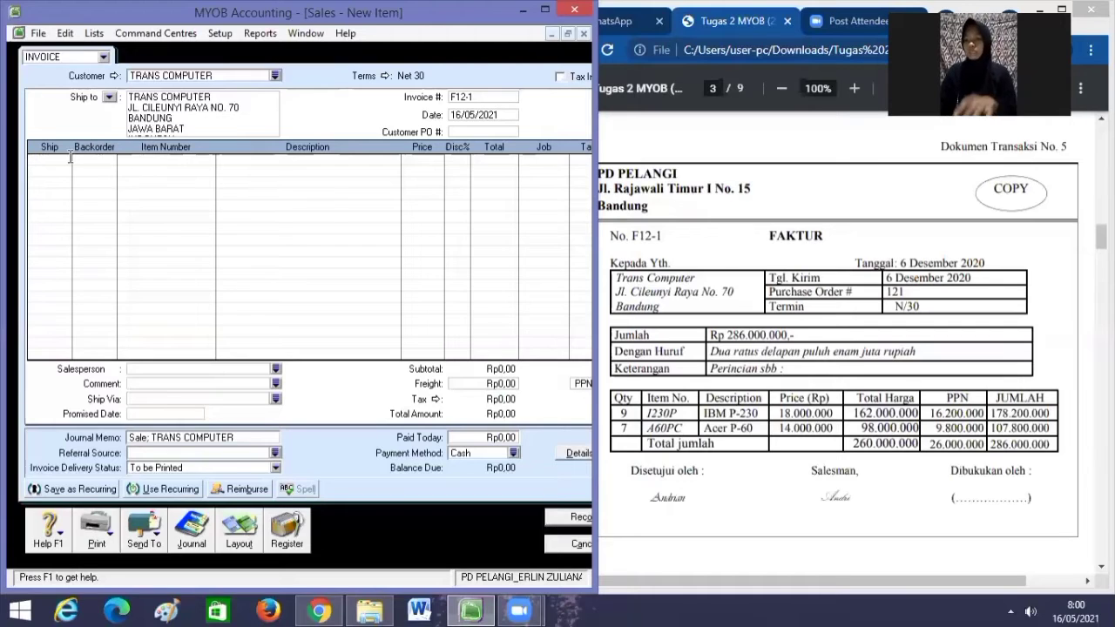
Start the first line with 9 units of item I230P (IBM P-230).
type("9")
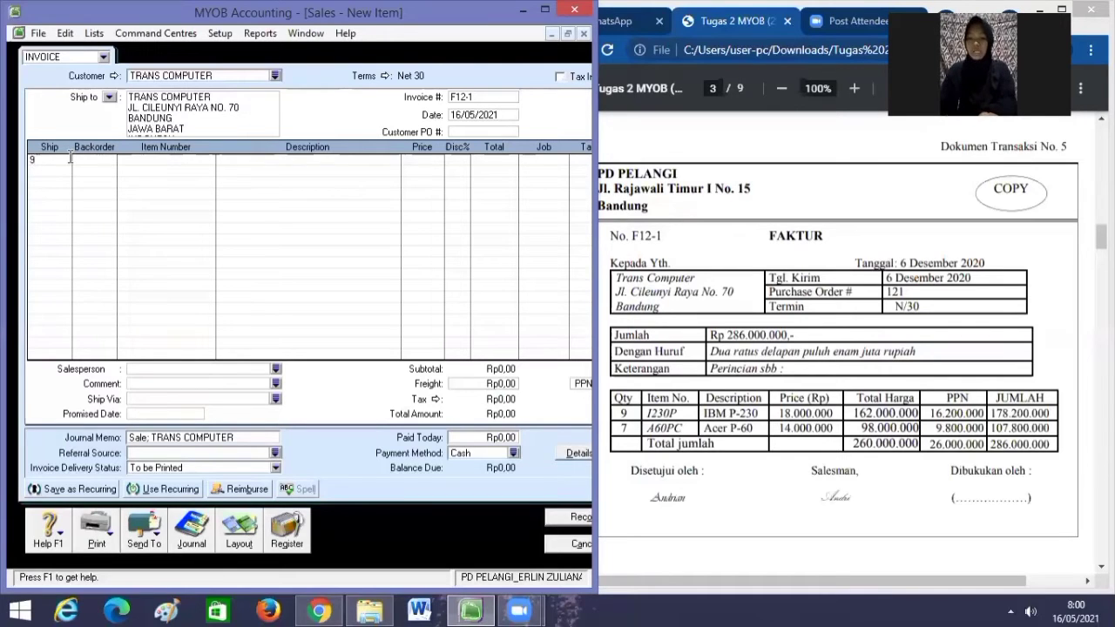
key("Tab")
key("Tab")
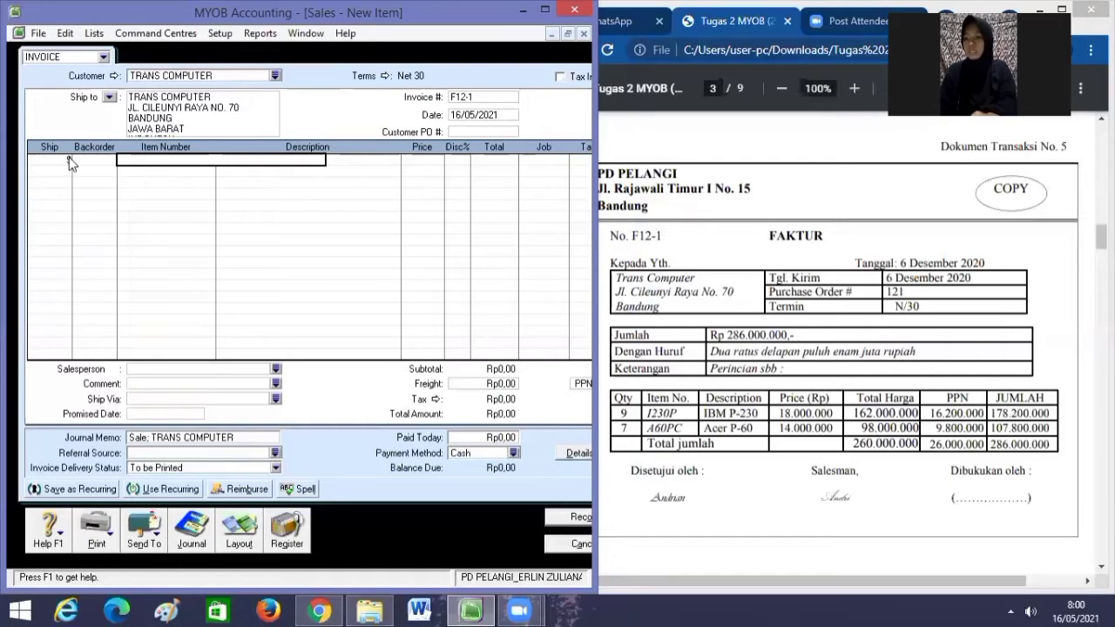
type("I230P")
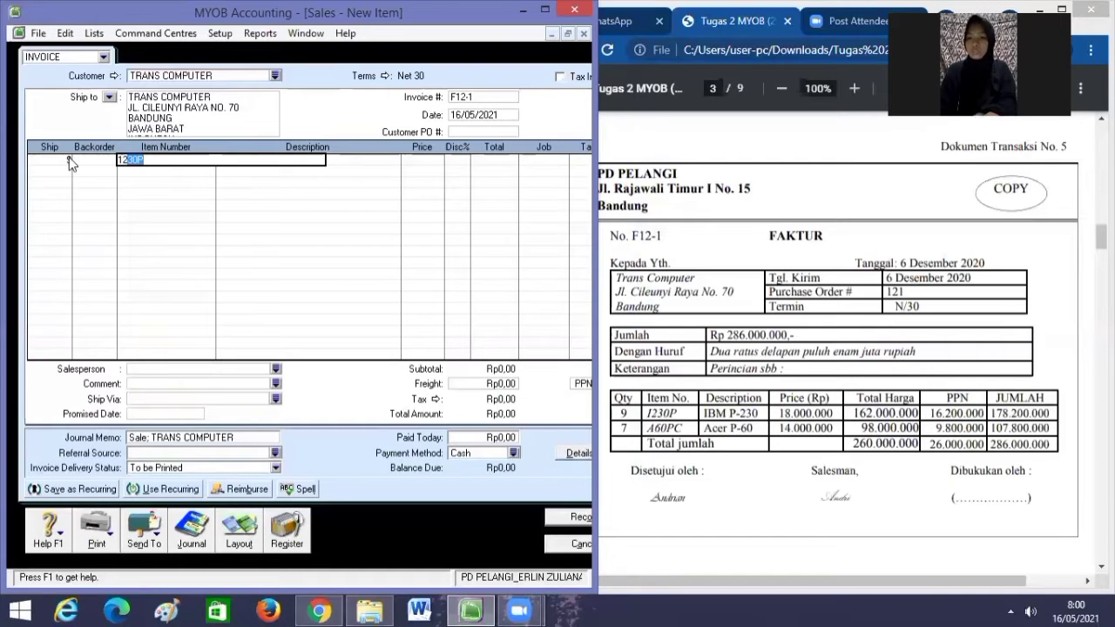
key("Tab")
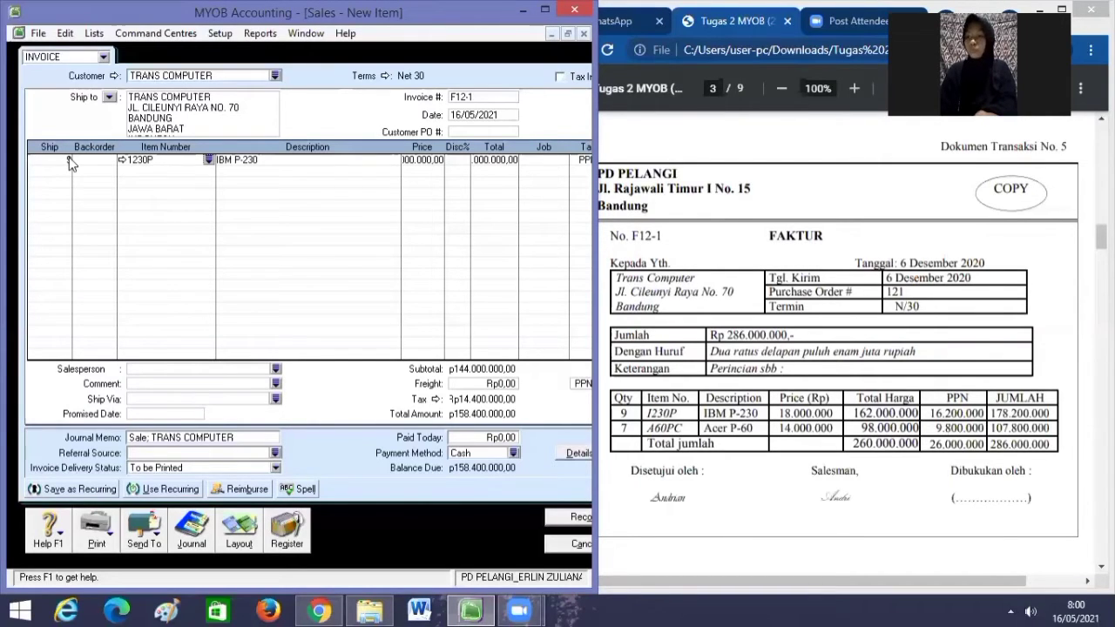
Price the IBM P-230 line at 18,000,000 (total 162,000,000) and begin a second line of 7 units.
key("Tab")
key("Tab")
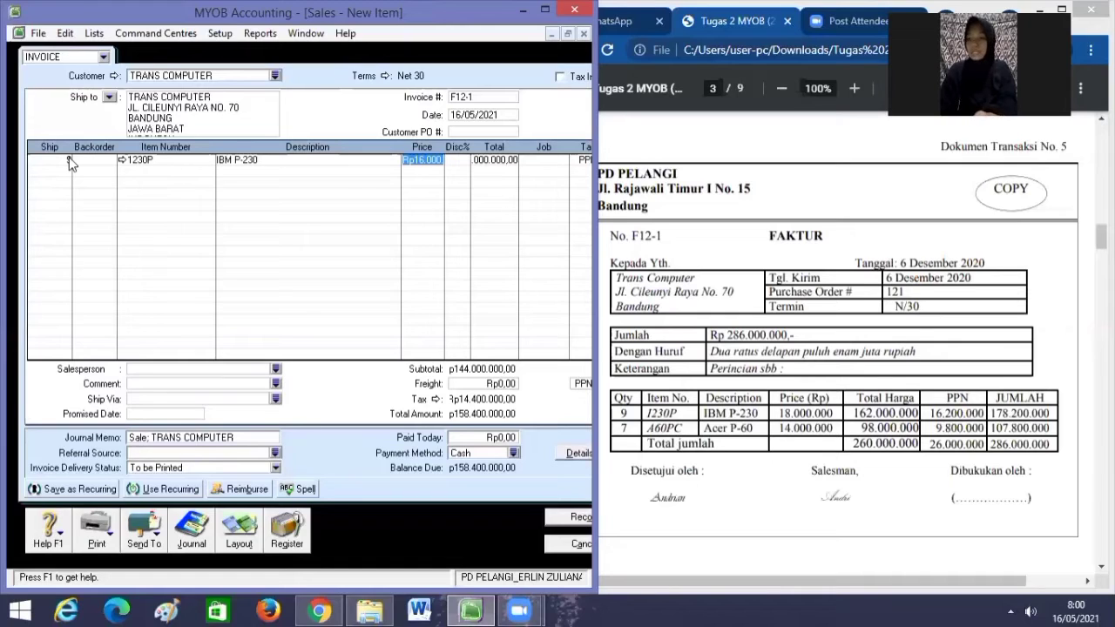
key("BackSpace")
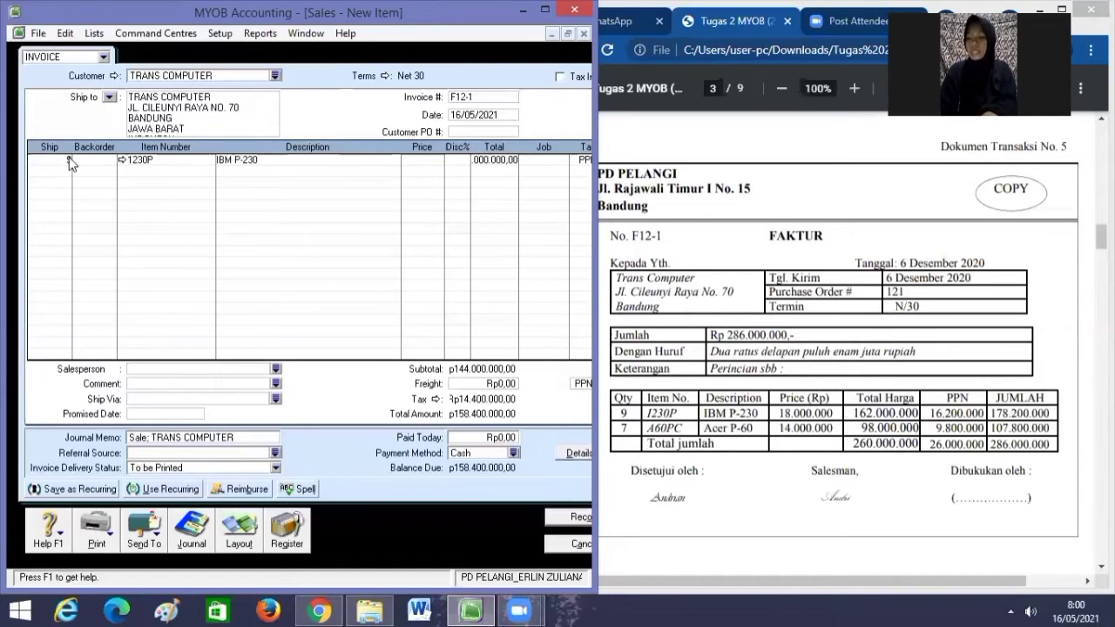
type("18000000")
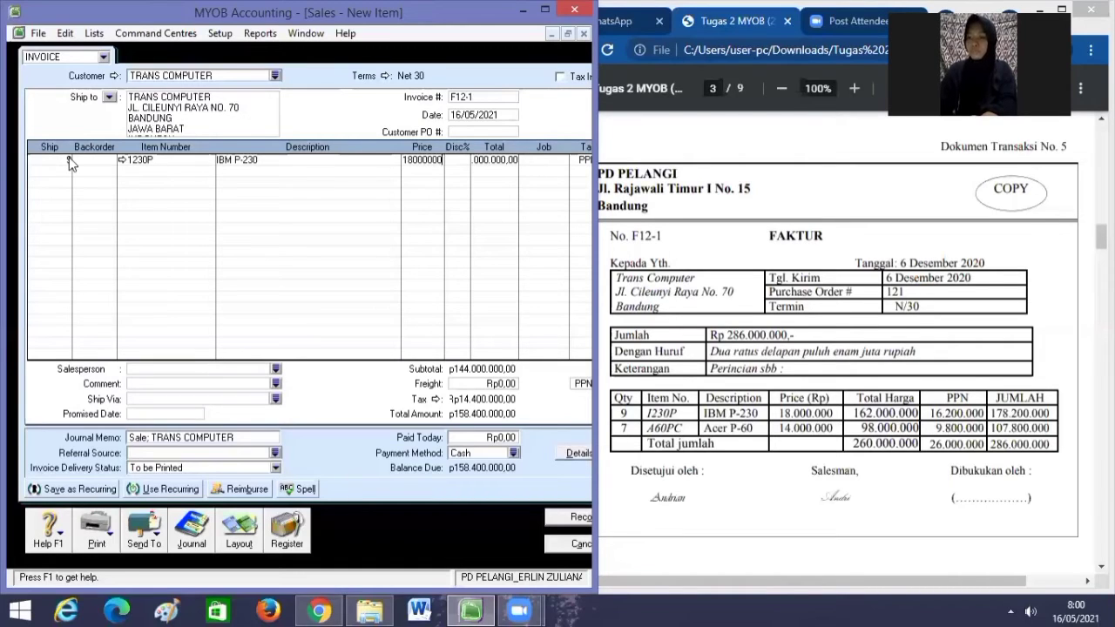
key("Tab")
key("Tab")
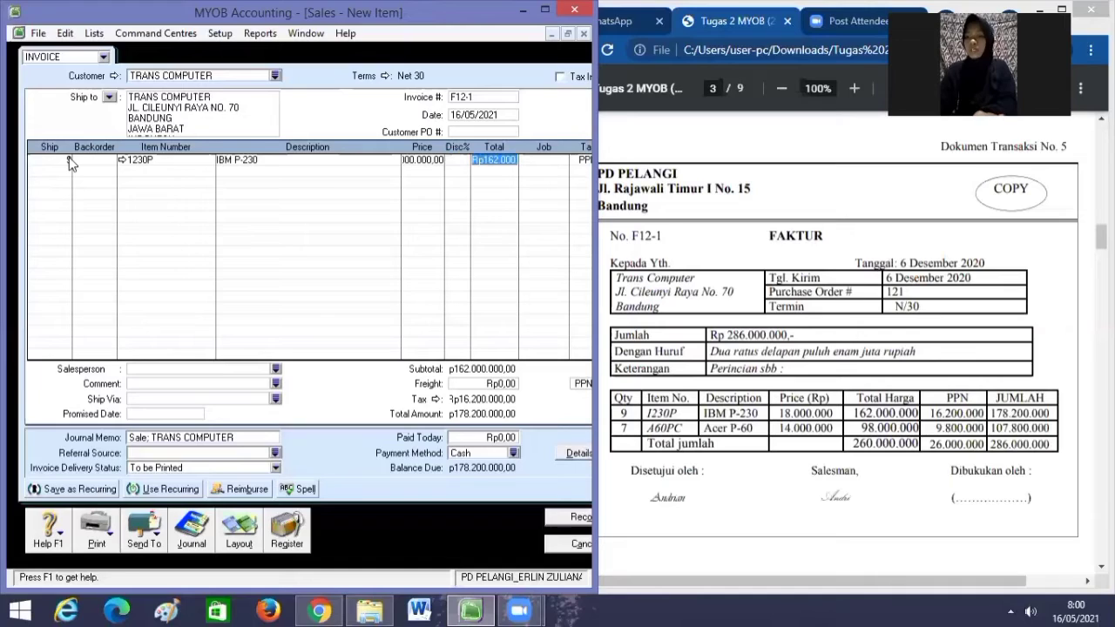
key("Tab")
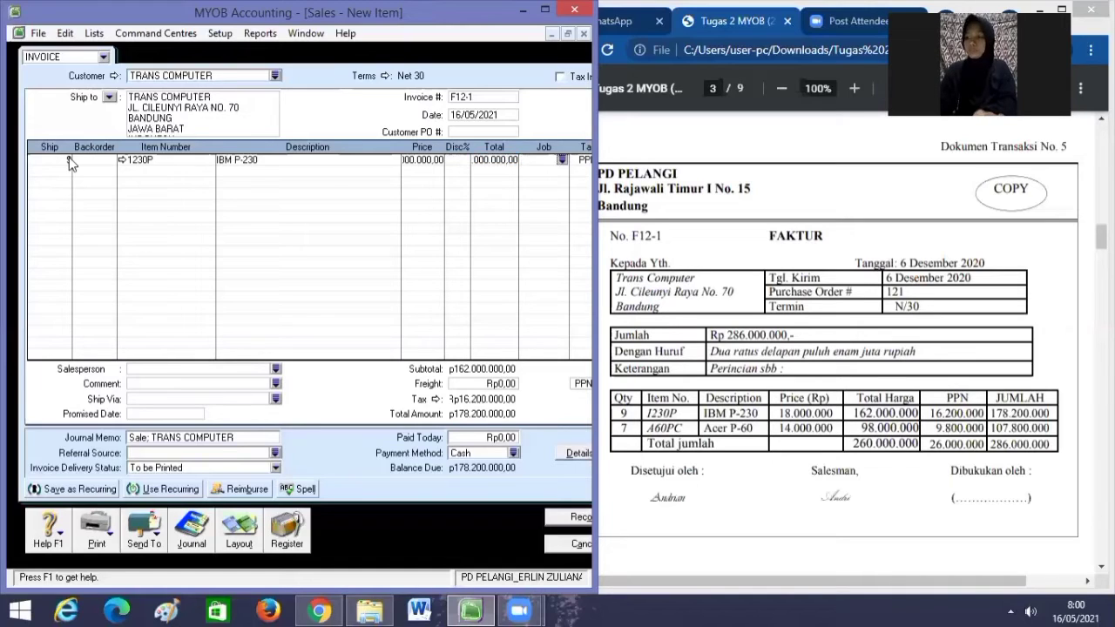
key("Tab")
key("Tab")
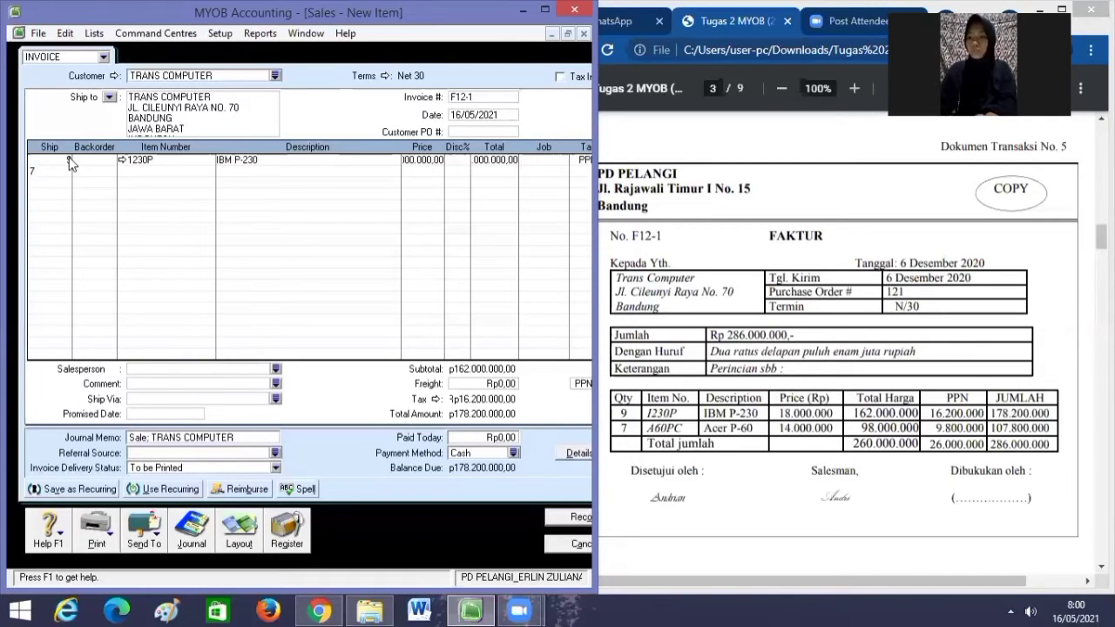
key("Tab")
key("Tab")
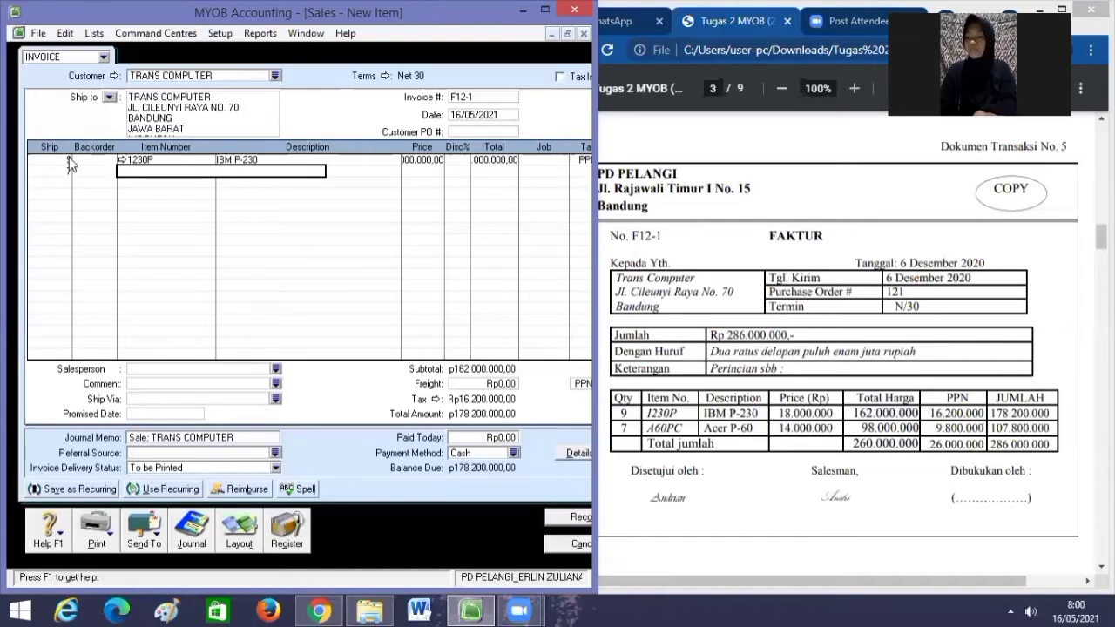
Add item A60PC (ACER P-60) at 14,000,000 each, keeping the PPN tax code.
type("A")
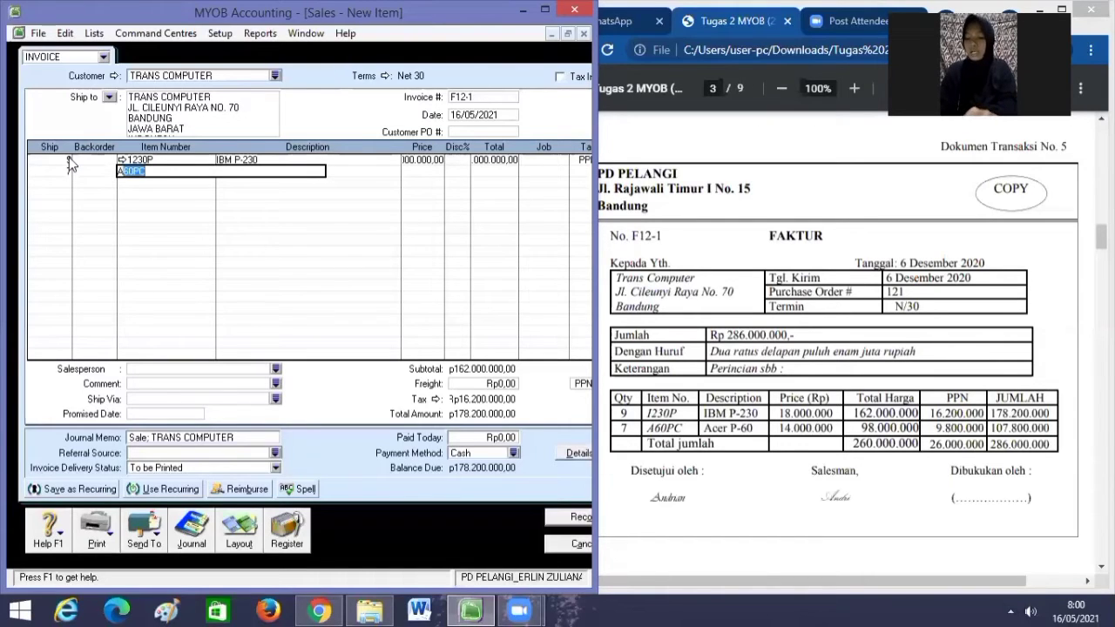
type("6")
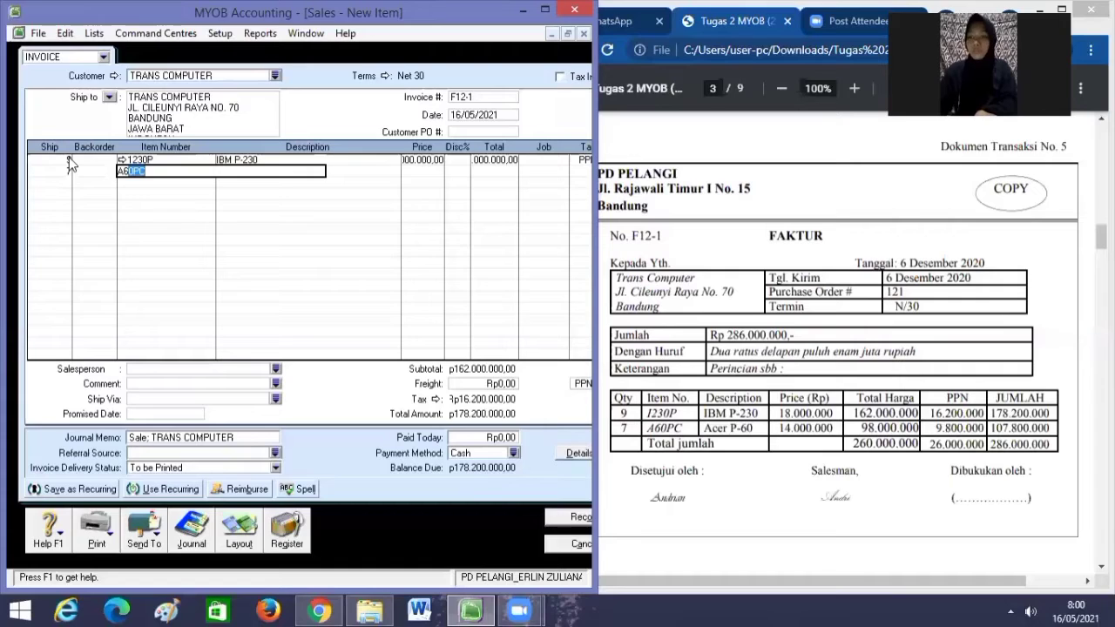
key("Tab")
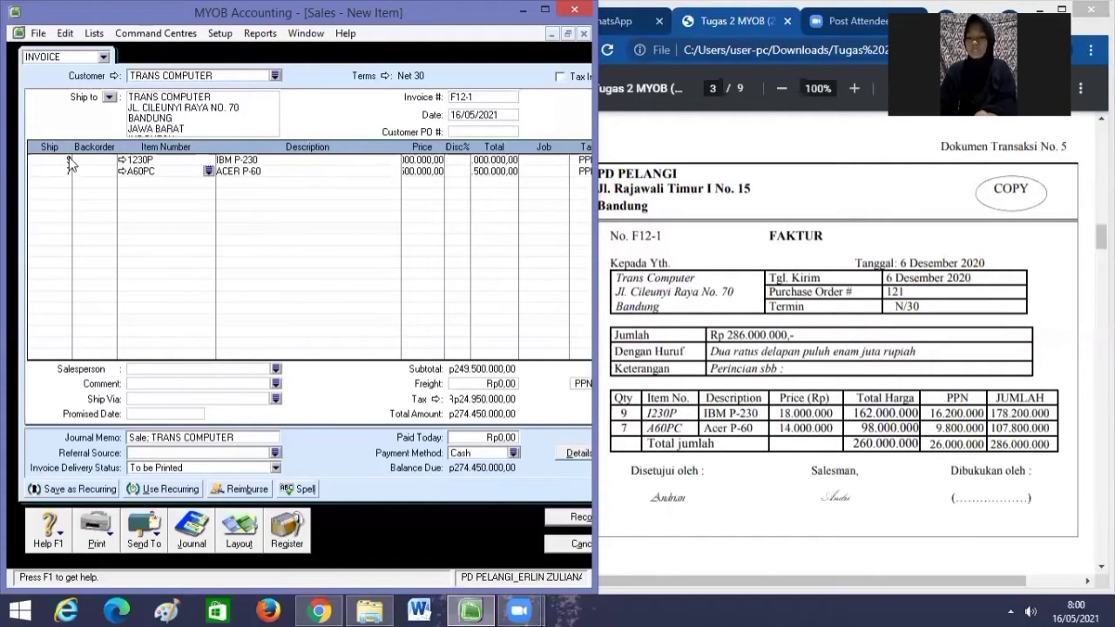
key("Tab")
key("Tab")
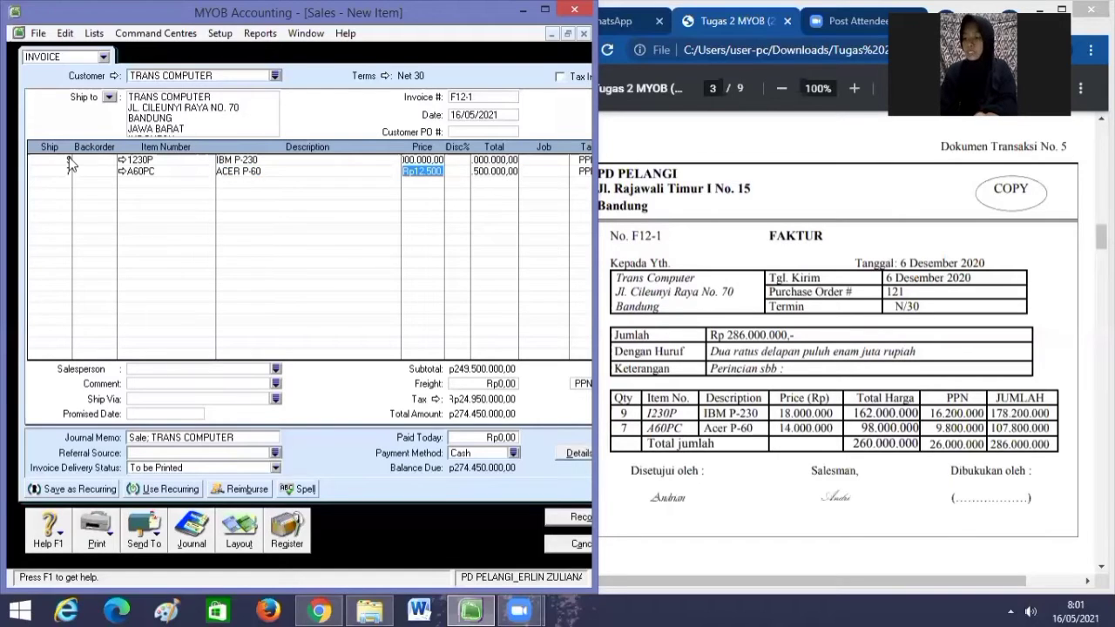
type("14000000")
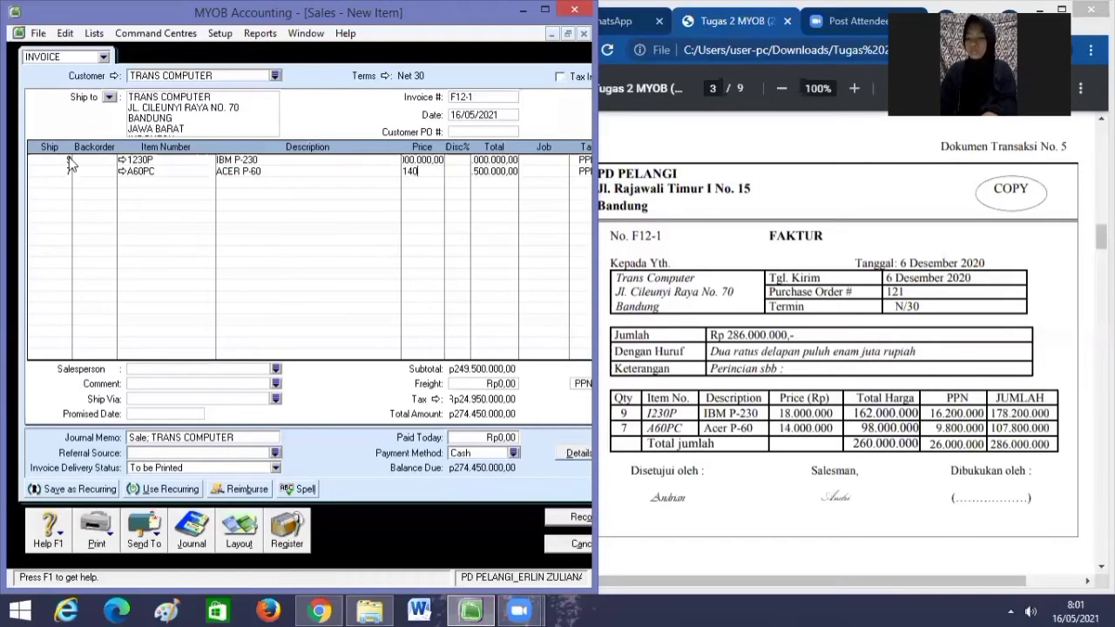
key("Tab")
key("Tab")
key("Tab")
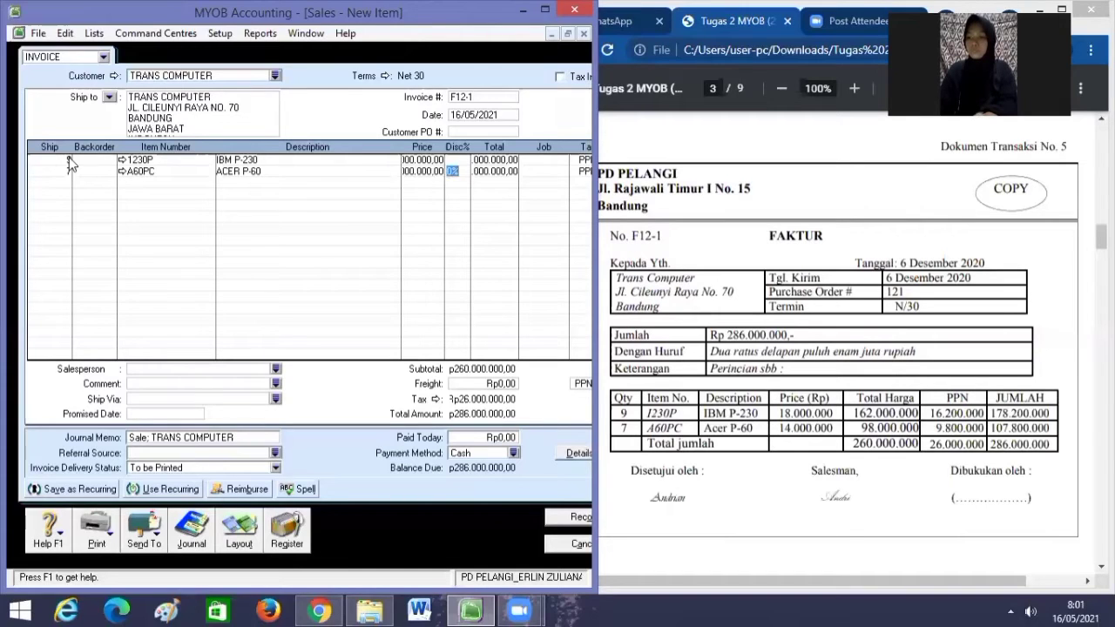
key("Tab")
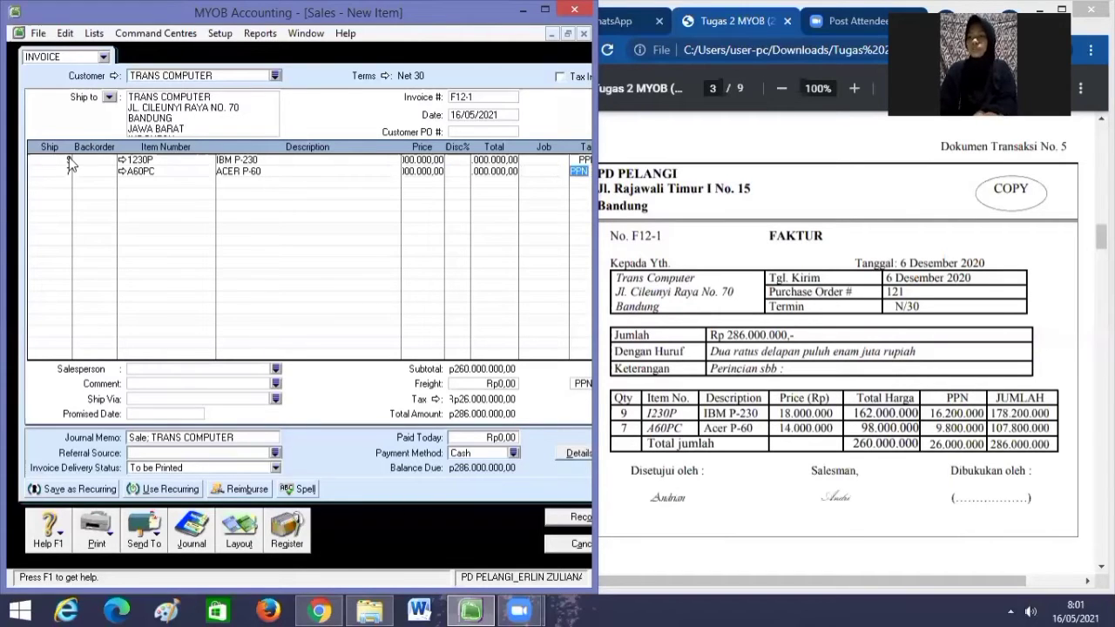
key("Tab")
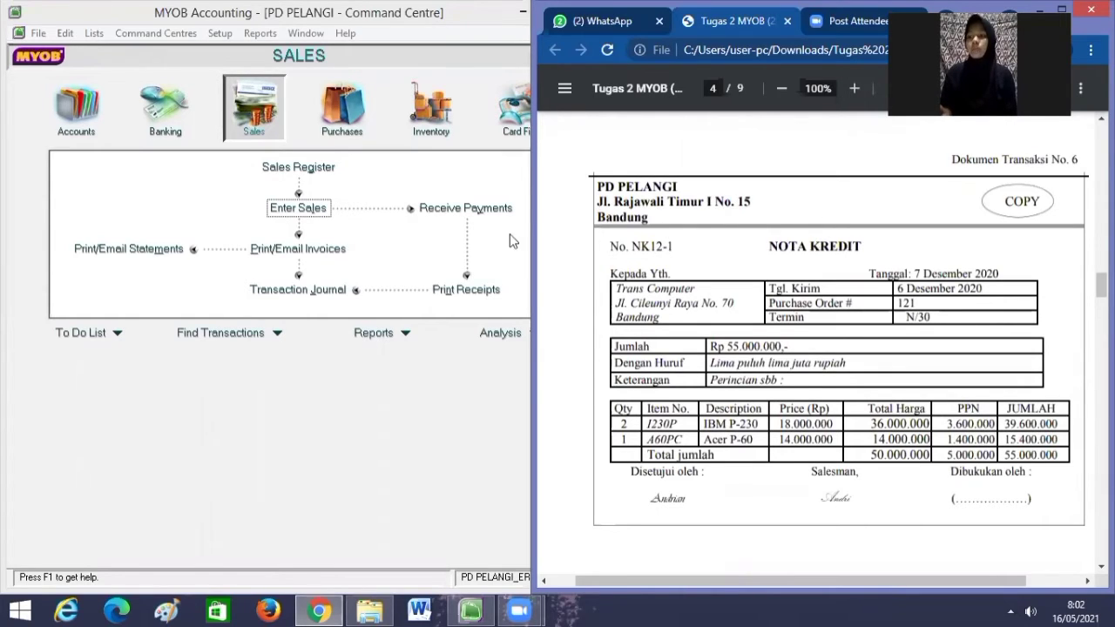
Open a fresh sale and fill in TRANS COMPUTER's customer details.
left_click(267, 120)
left_click(301, 207)
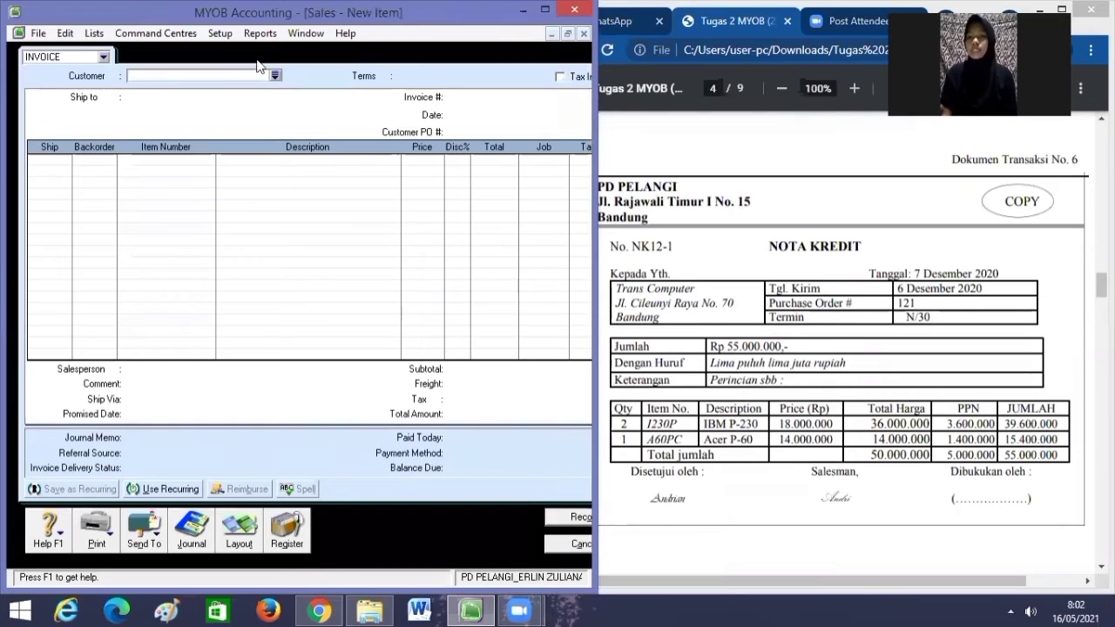
left_click(274, 76)
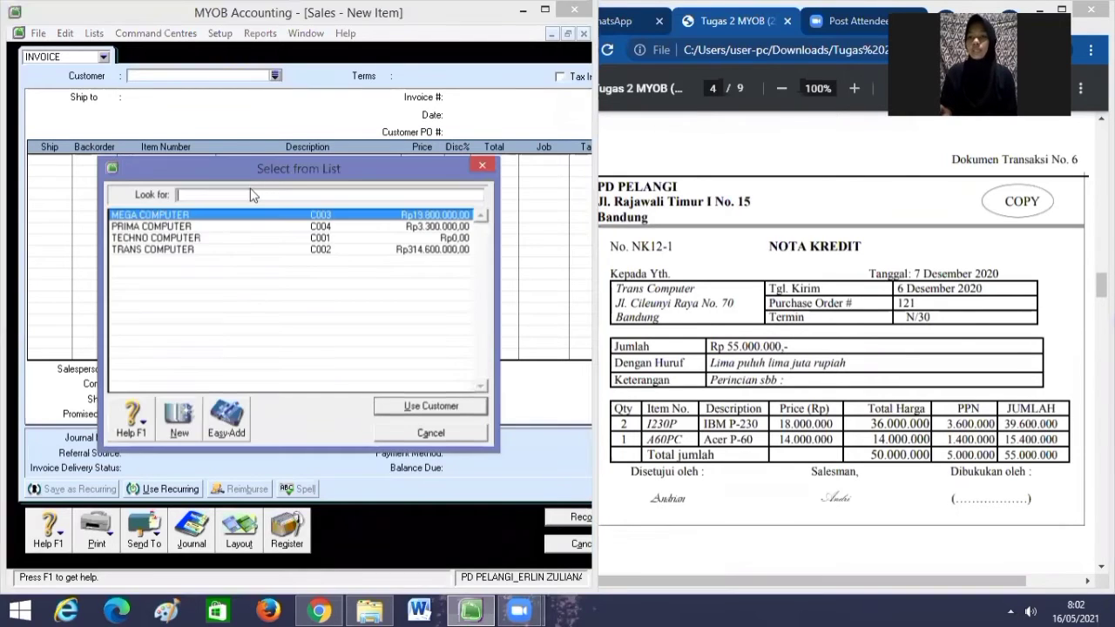
left_click(209, 250)
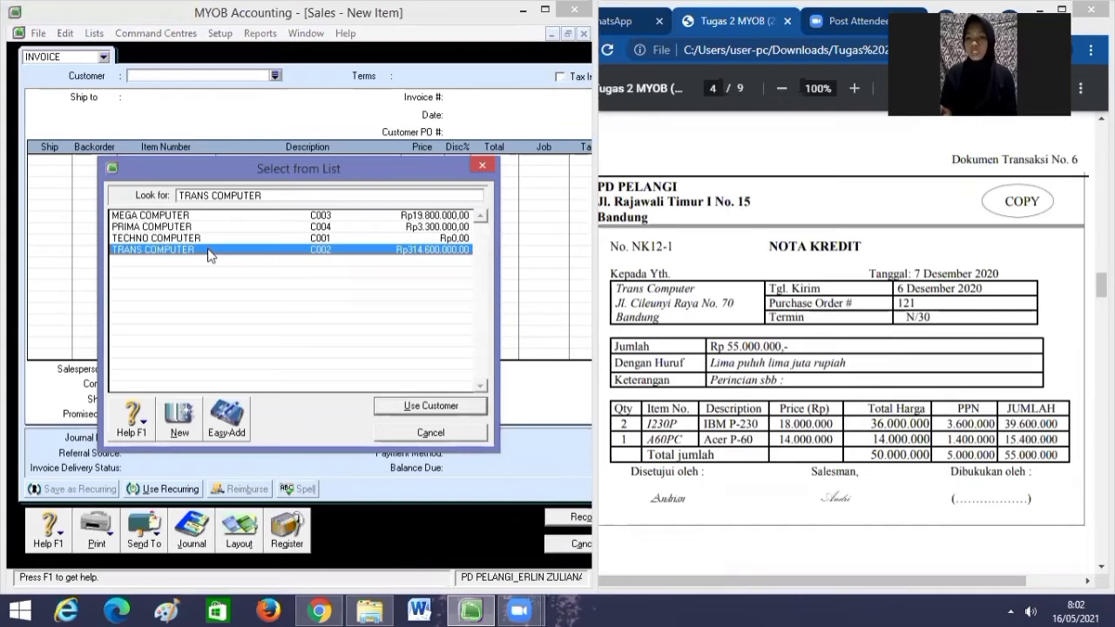
left_click(431, 406)
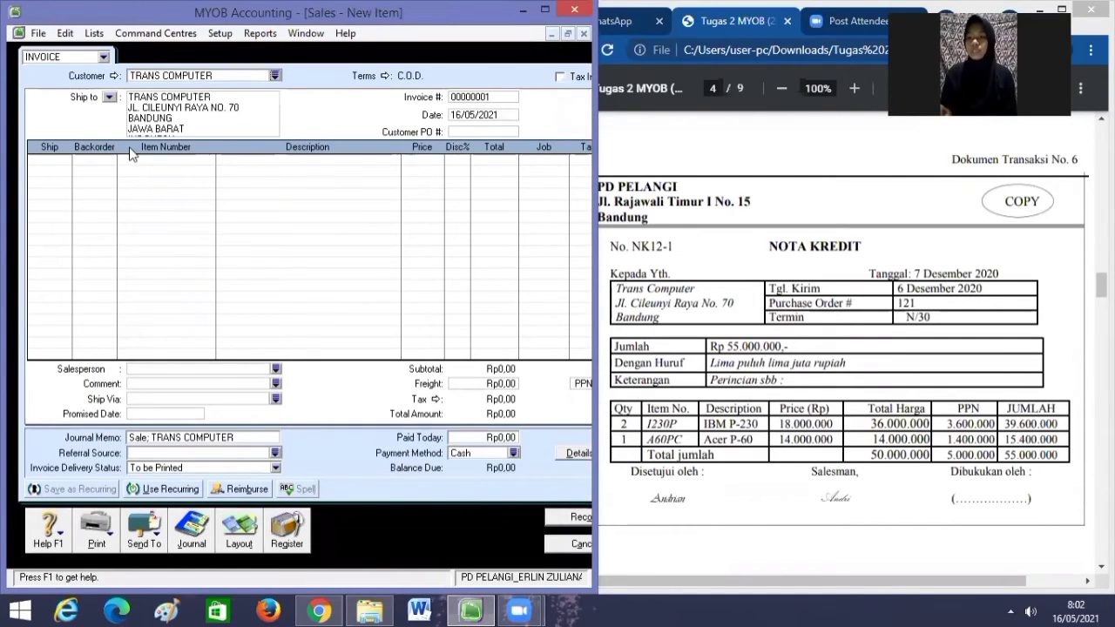
Number the sale NK12-1 and date it 07/12/2020.
left_click(497, 97)
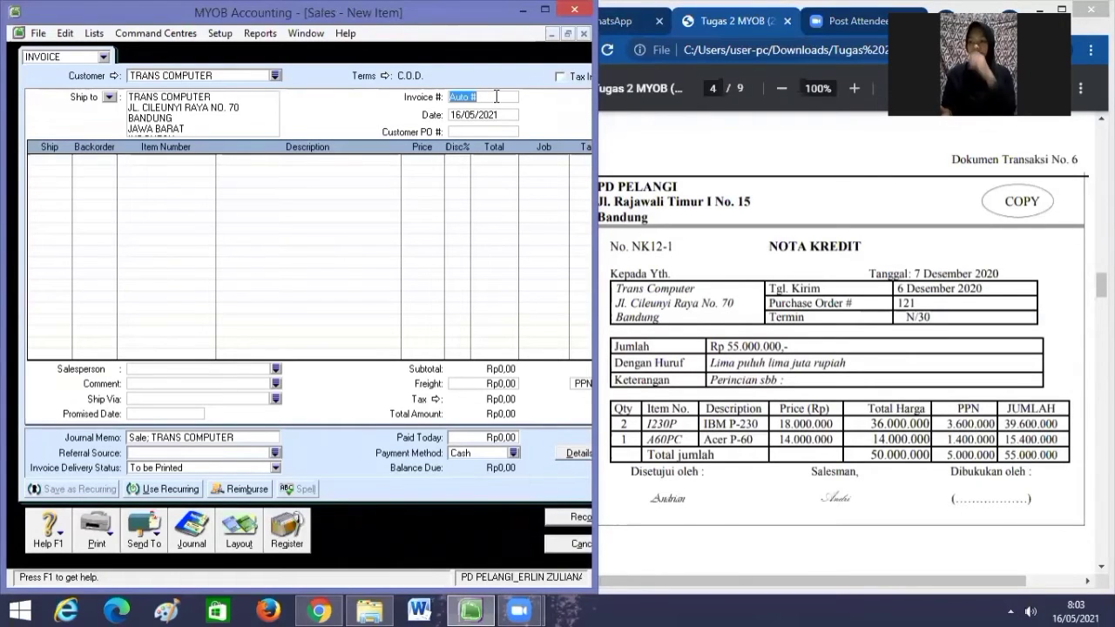
key("BackSpace")
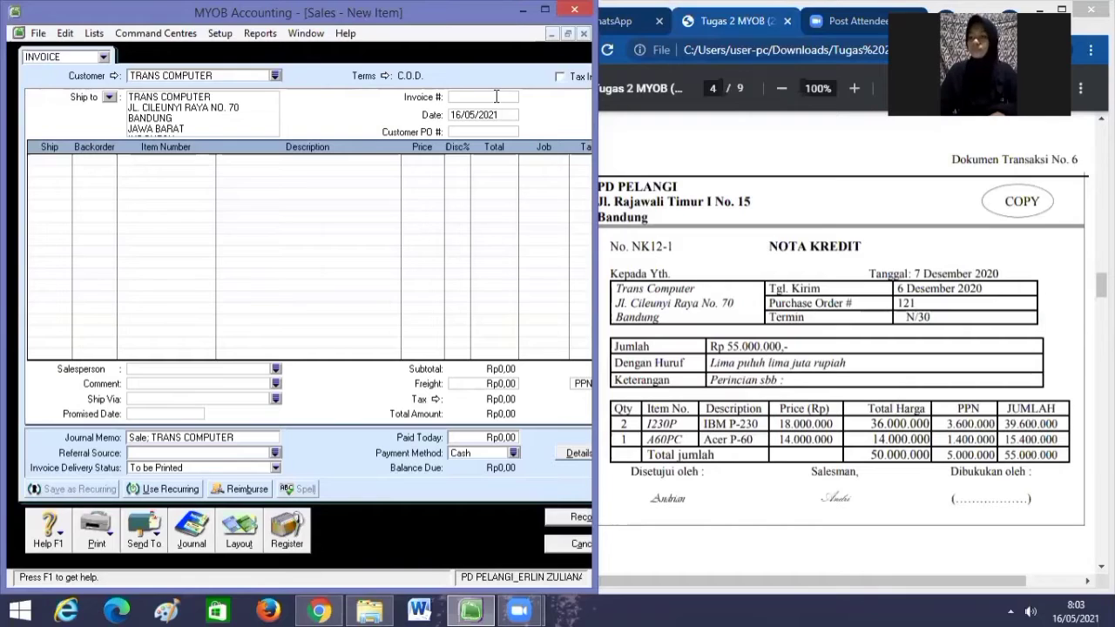
type("NK12-1")
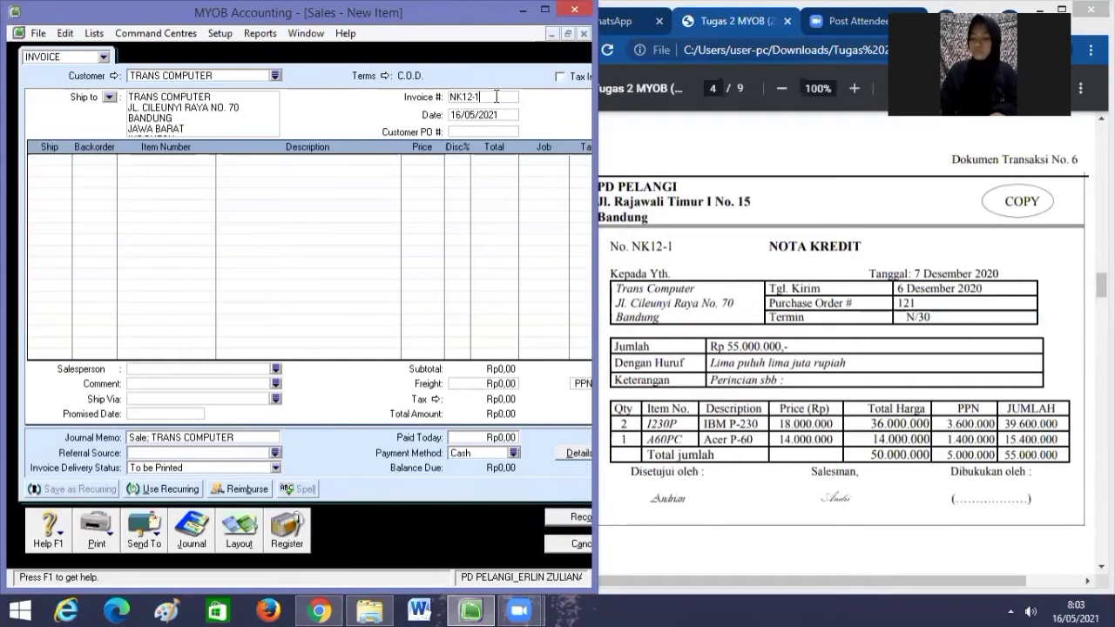
key("Tab")
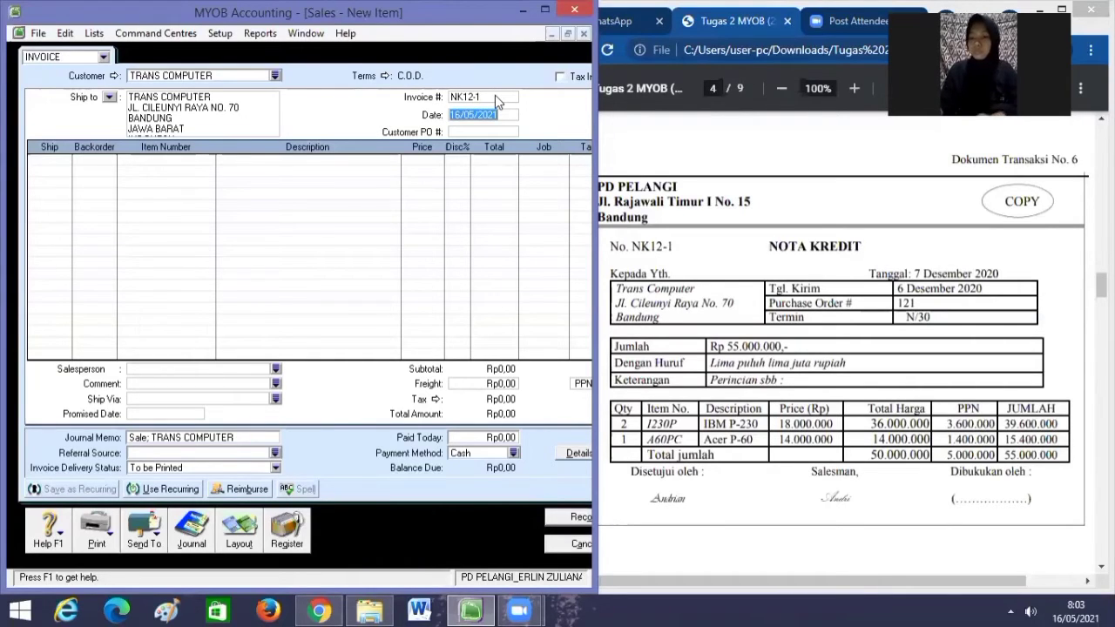
type("07")
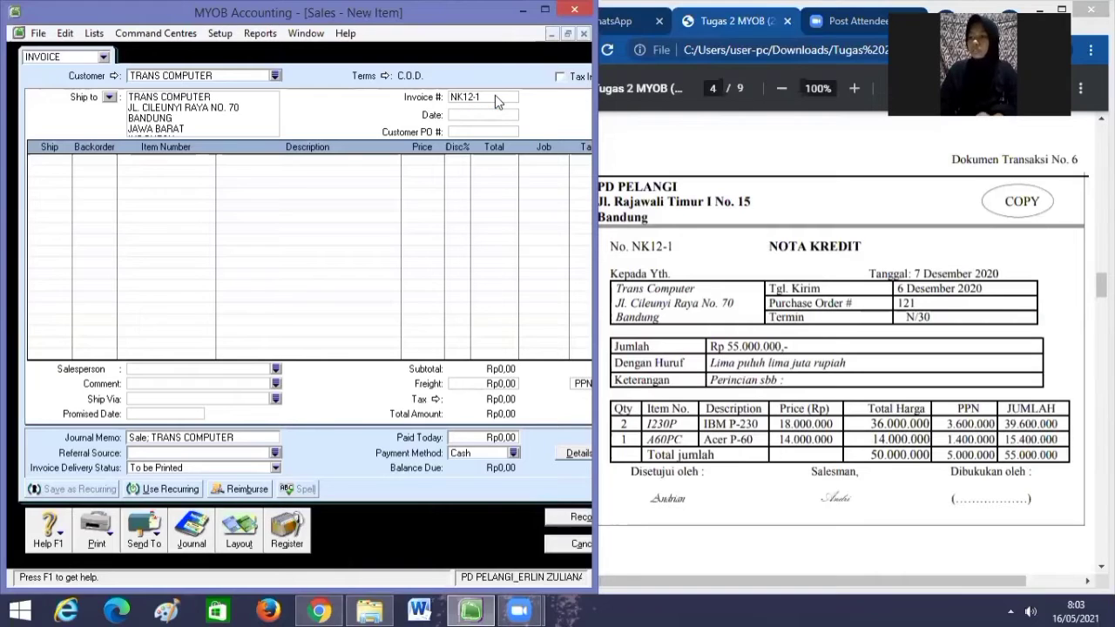
type("/12/")
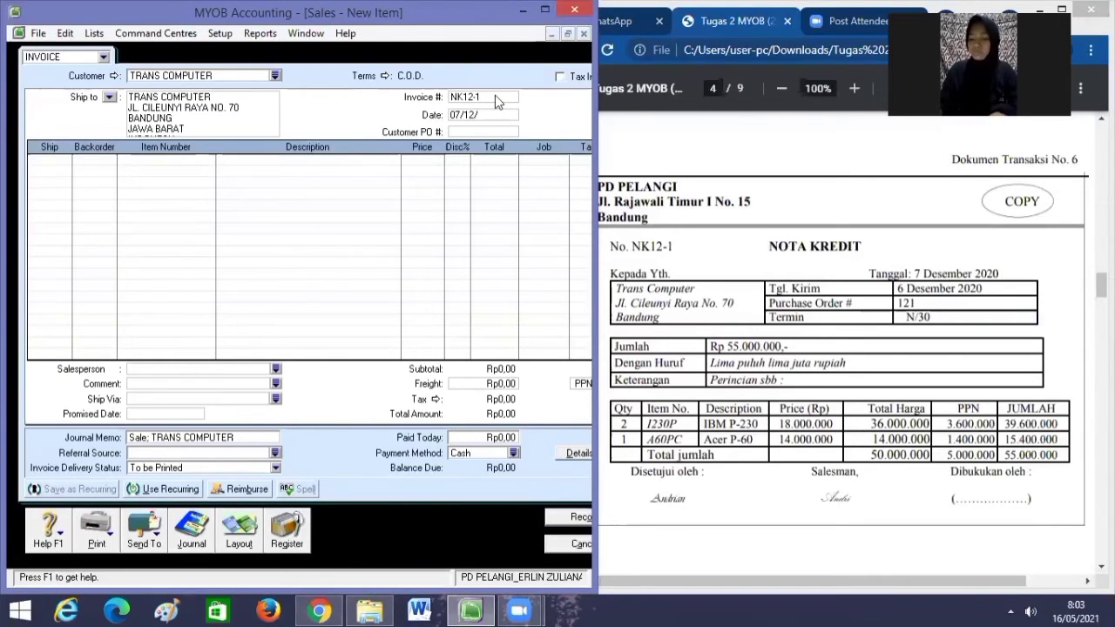
type("2020")
key("Tab")
key("Tab")
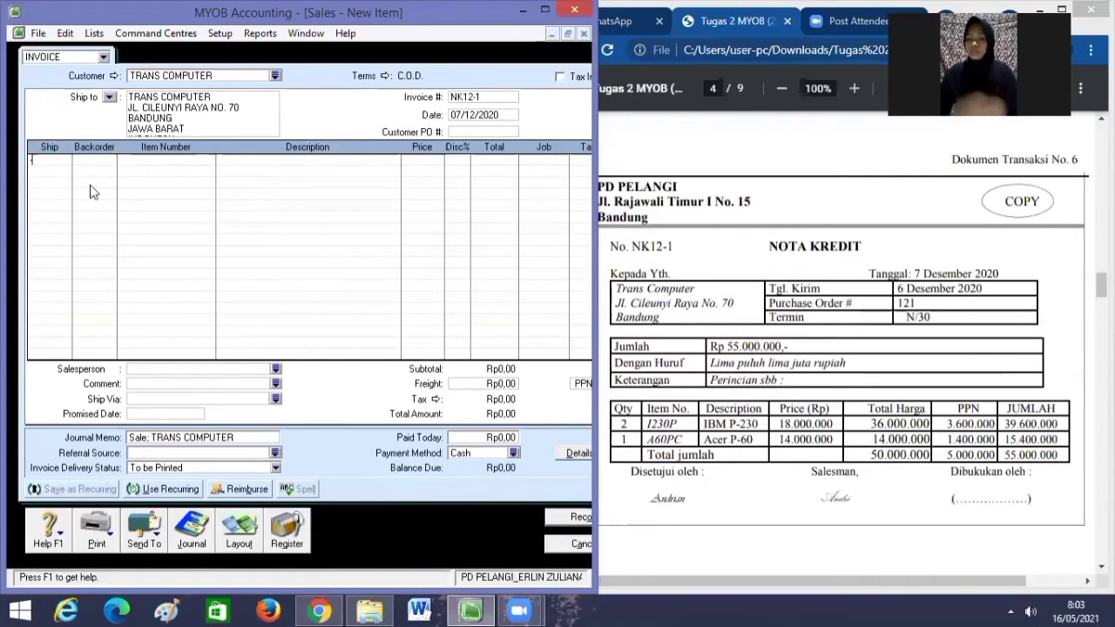
Enter a return line of -2 I230P (IBM P-230) priced at 18,000,000.
type("-2")
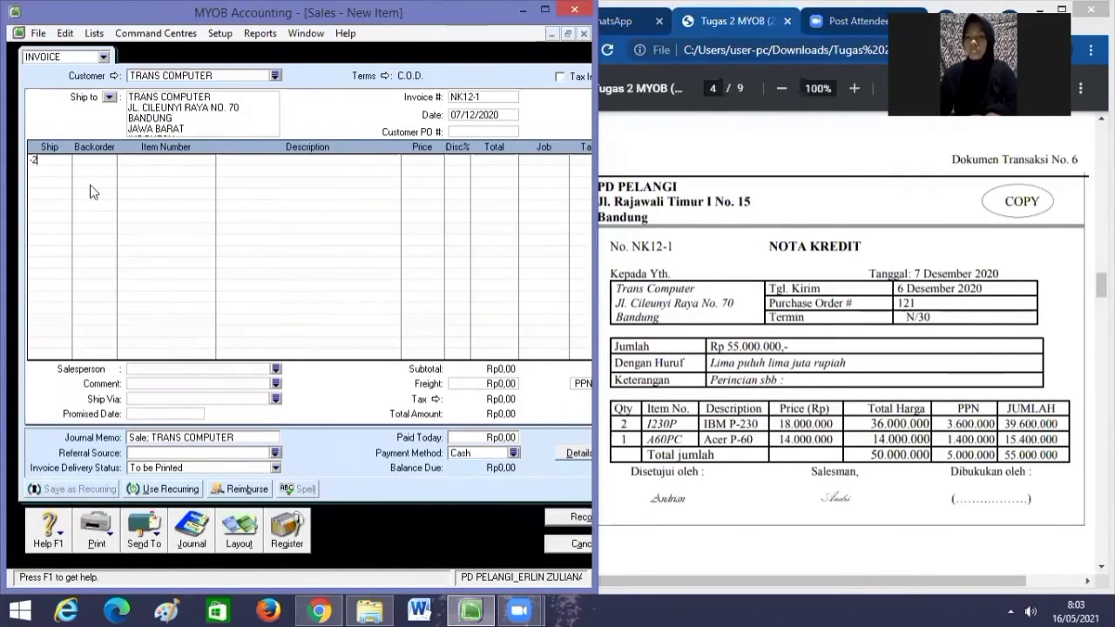
key("Tab")
key("Tab")
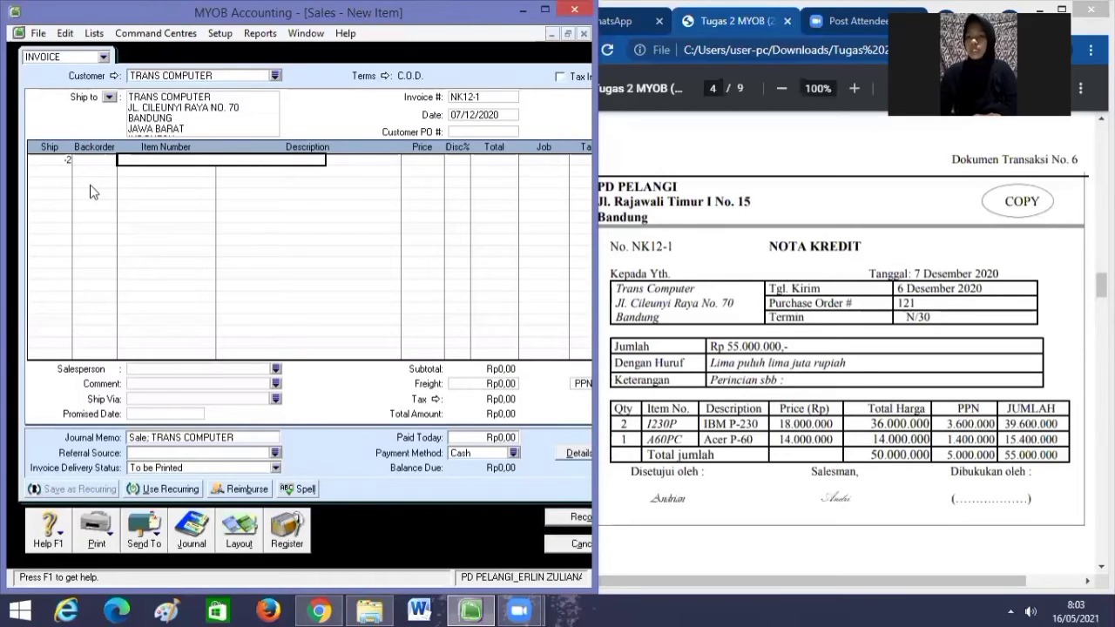
type("I230P")
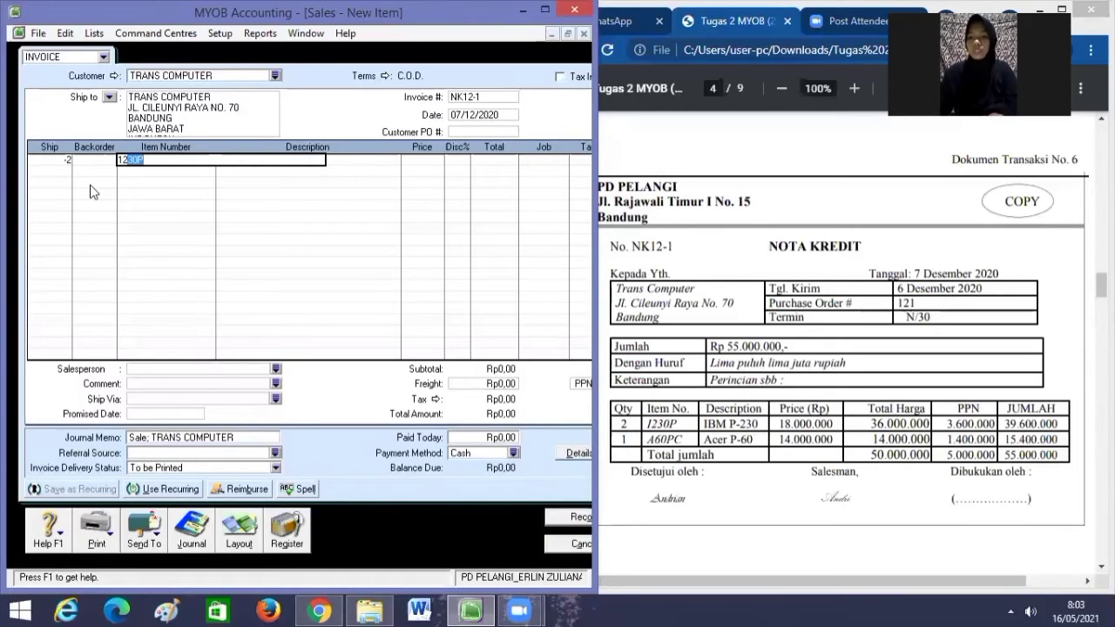
key("Tab")
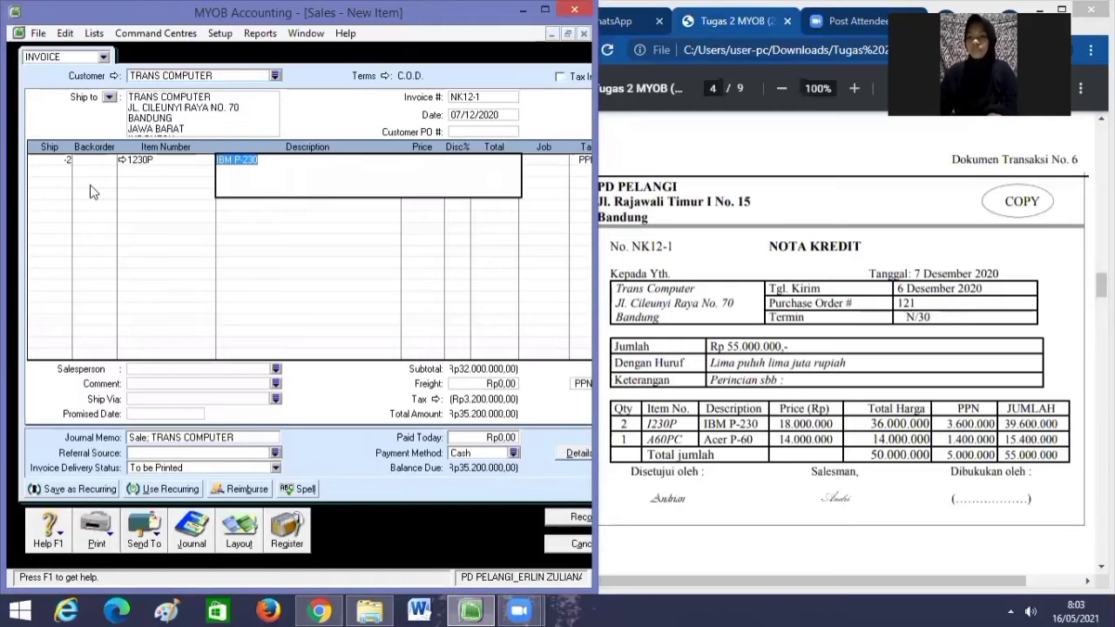
key("Tab")
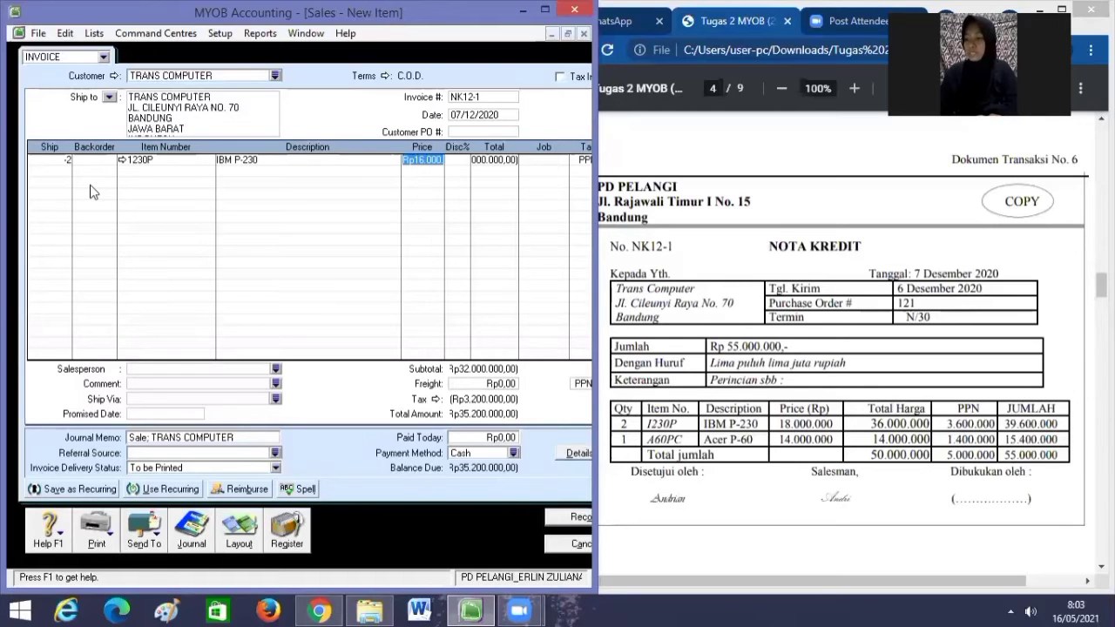
key("BackSpace")
type("18")
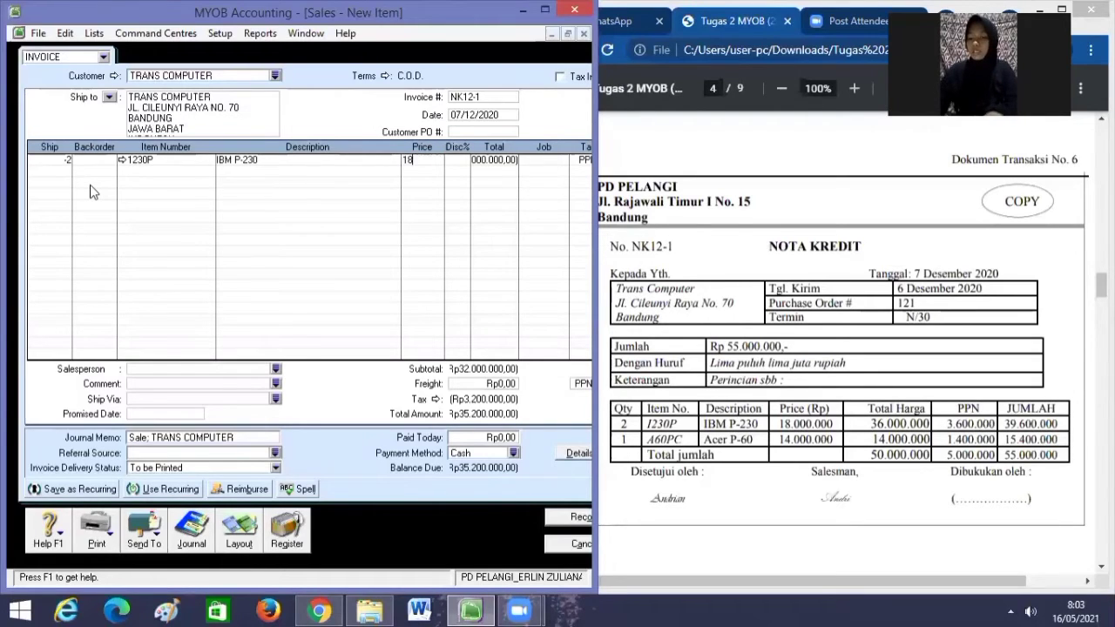
type("000000,00)")
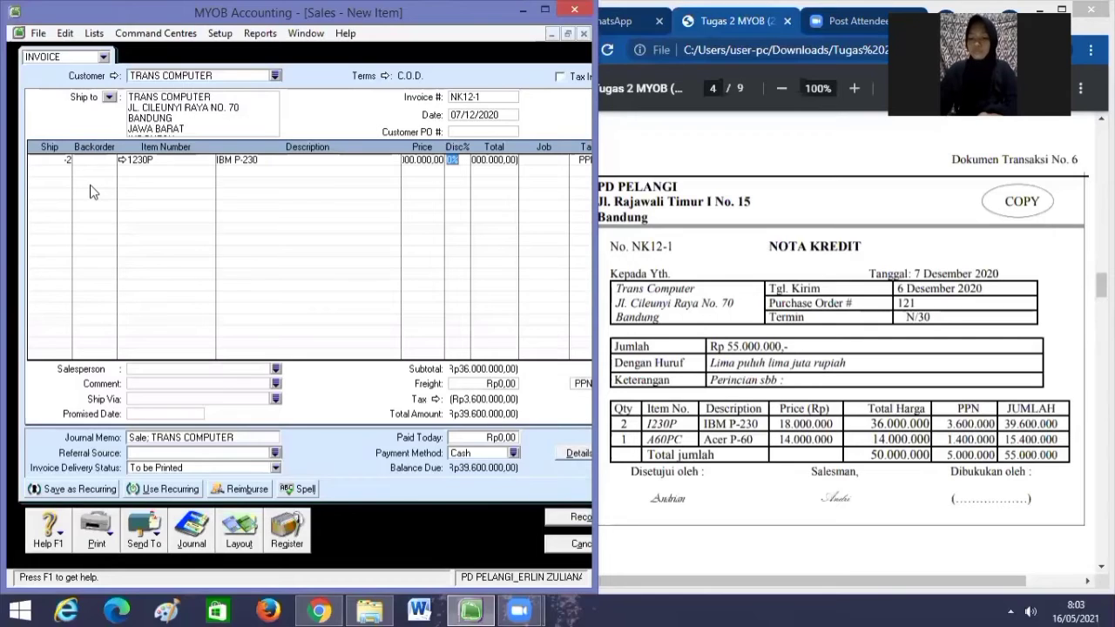
key("Tab")
key("Tab")
key("Tab")
key("Tab")
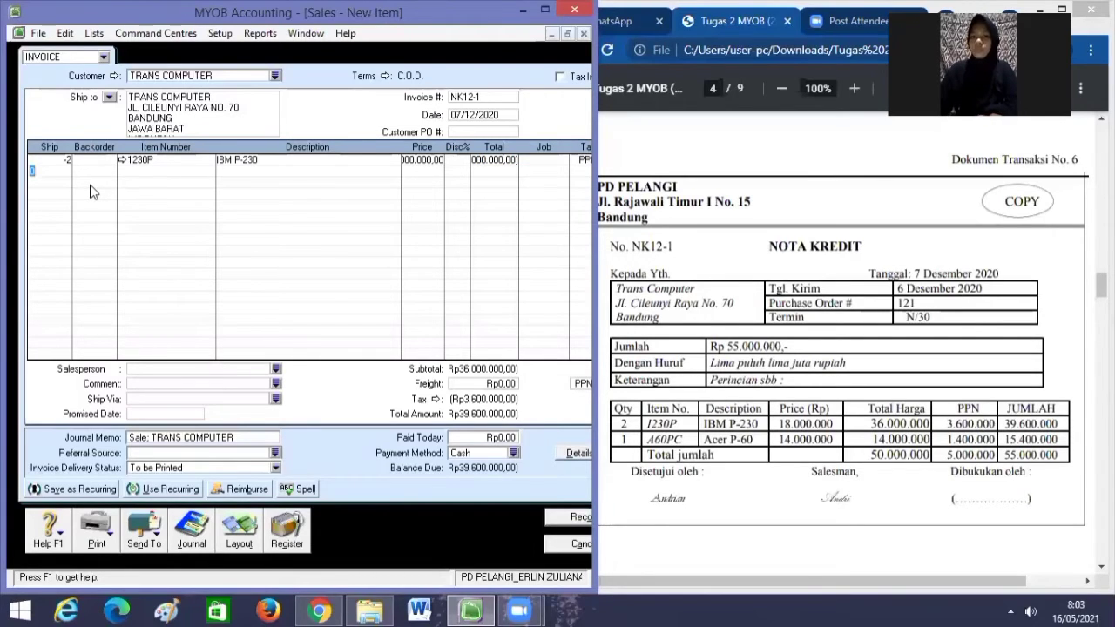
Add a second line of -1 A60PC (ACER P-60) at 14,000,000.
type("-1")
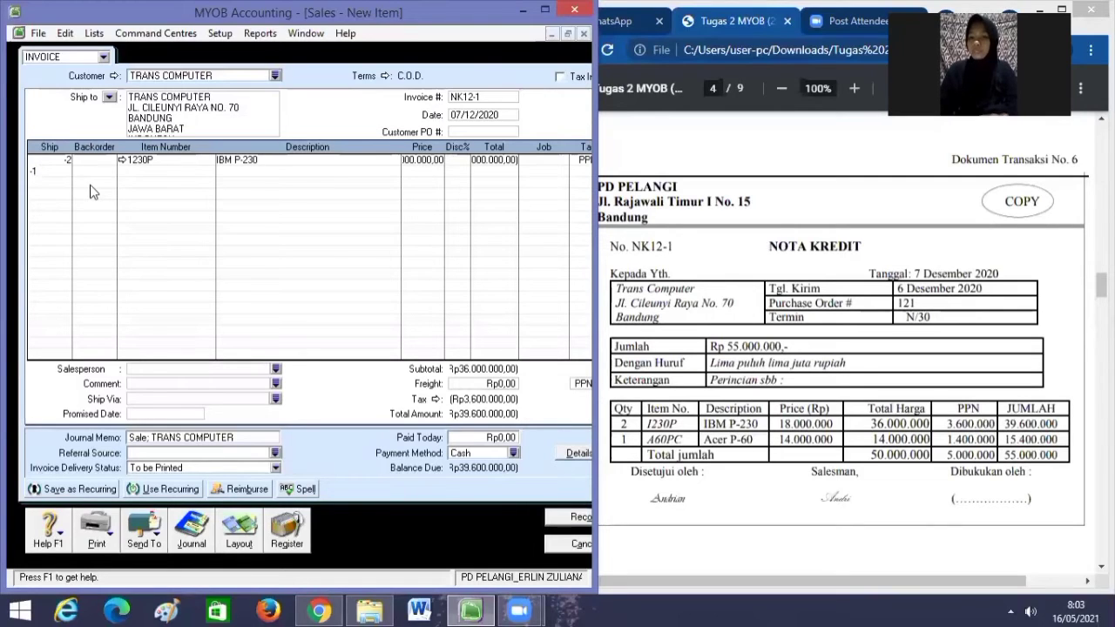
key("Tab")
key("Tab")
type("A60PC")
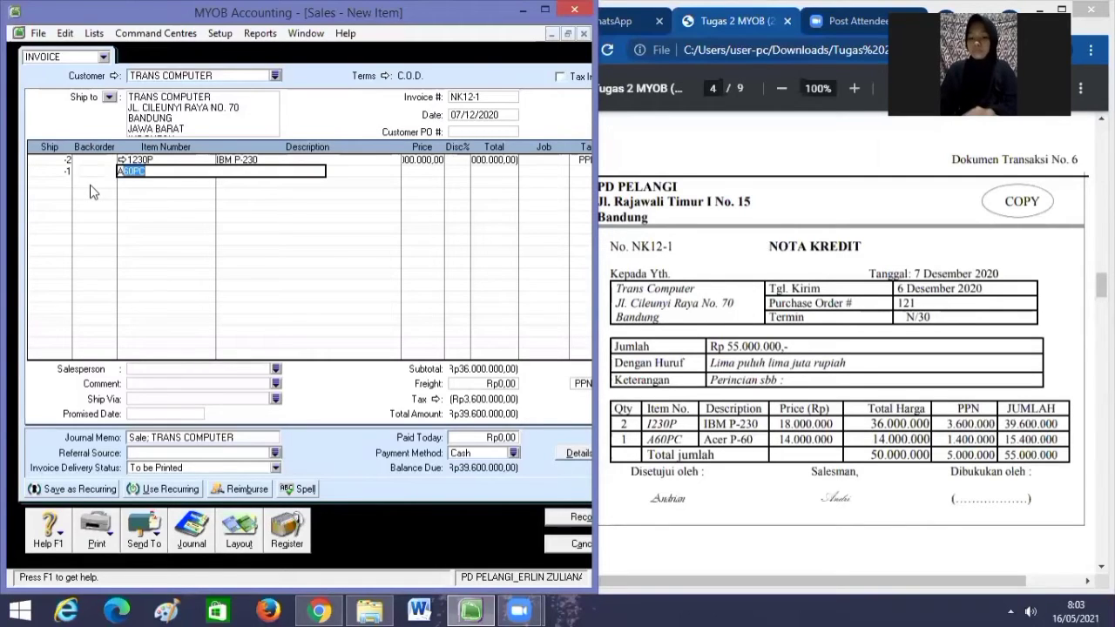
key("Tab")
key("Tab")
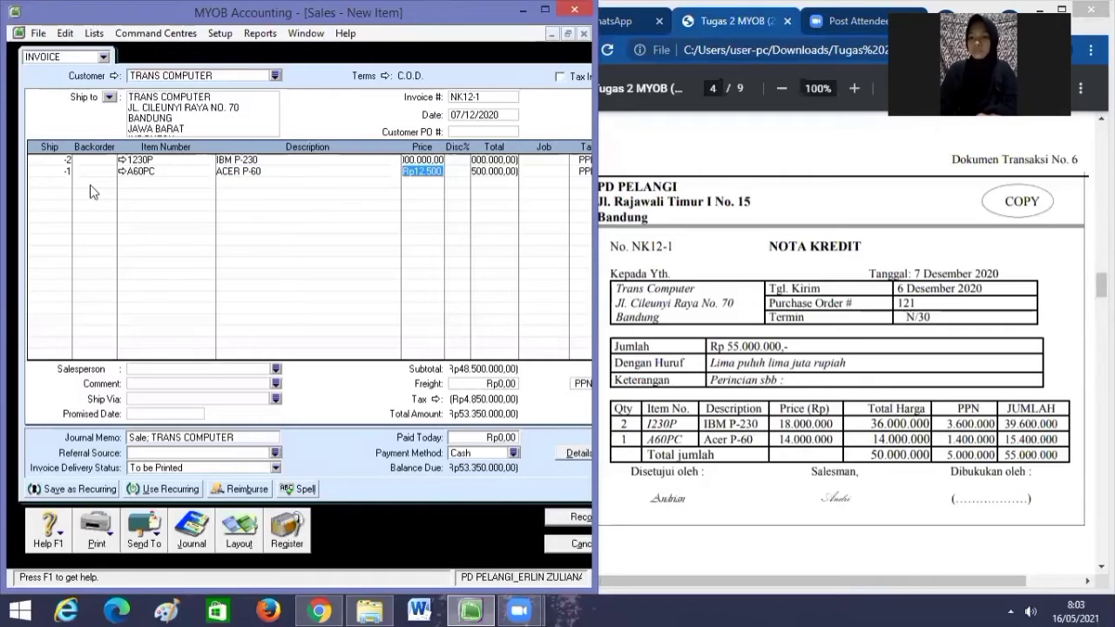
type("14")
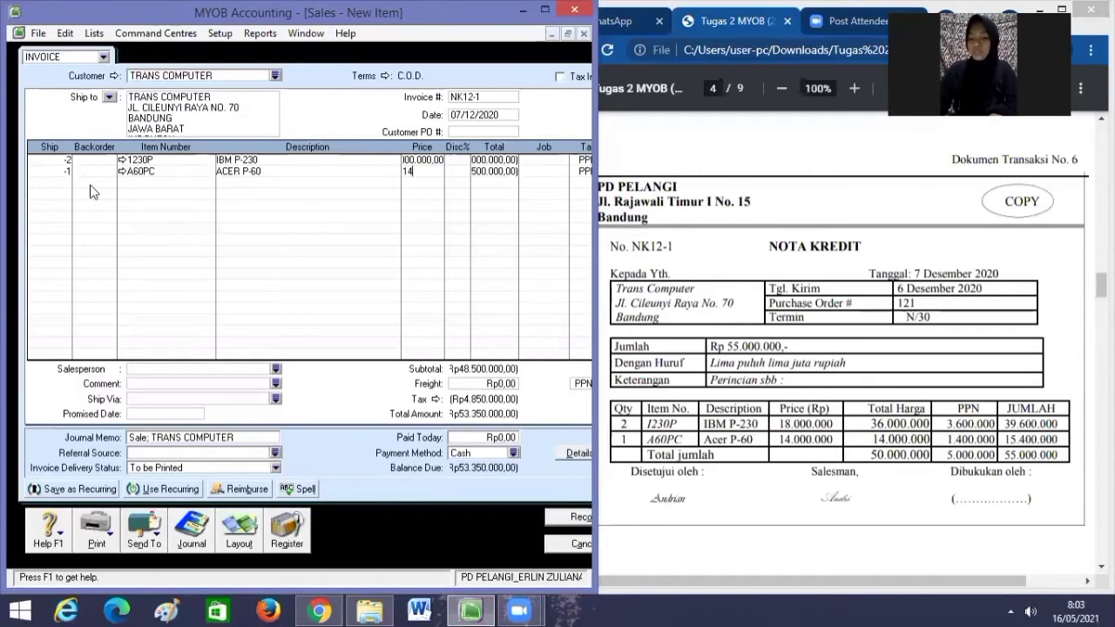
type("000000")
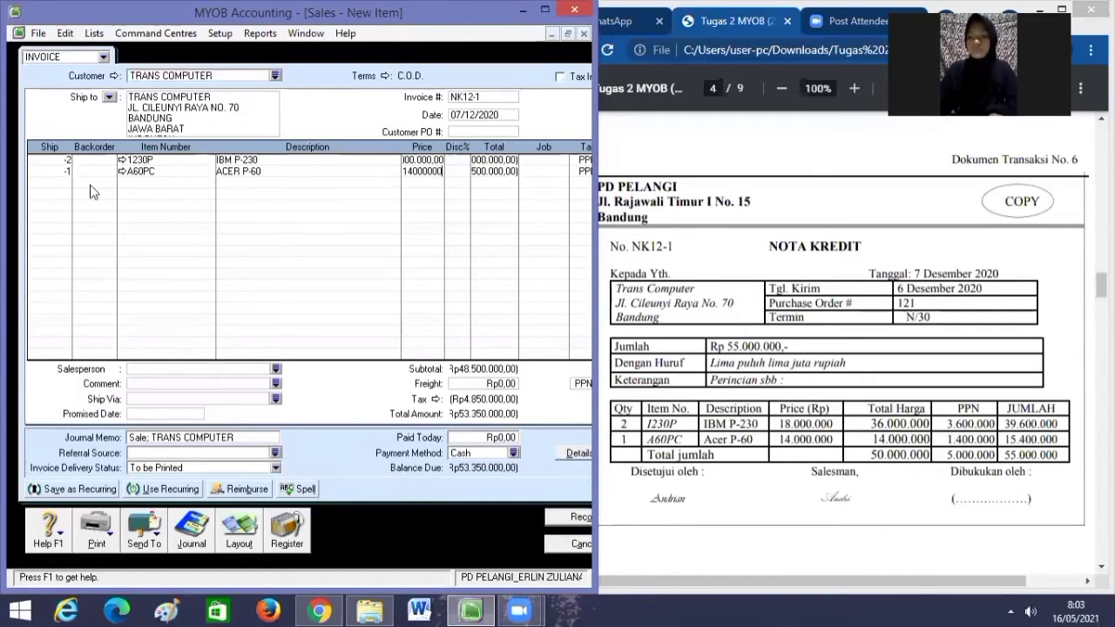
key("Tab")
key("Tab")
key("Tab")
key("Tab")
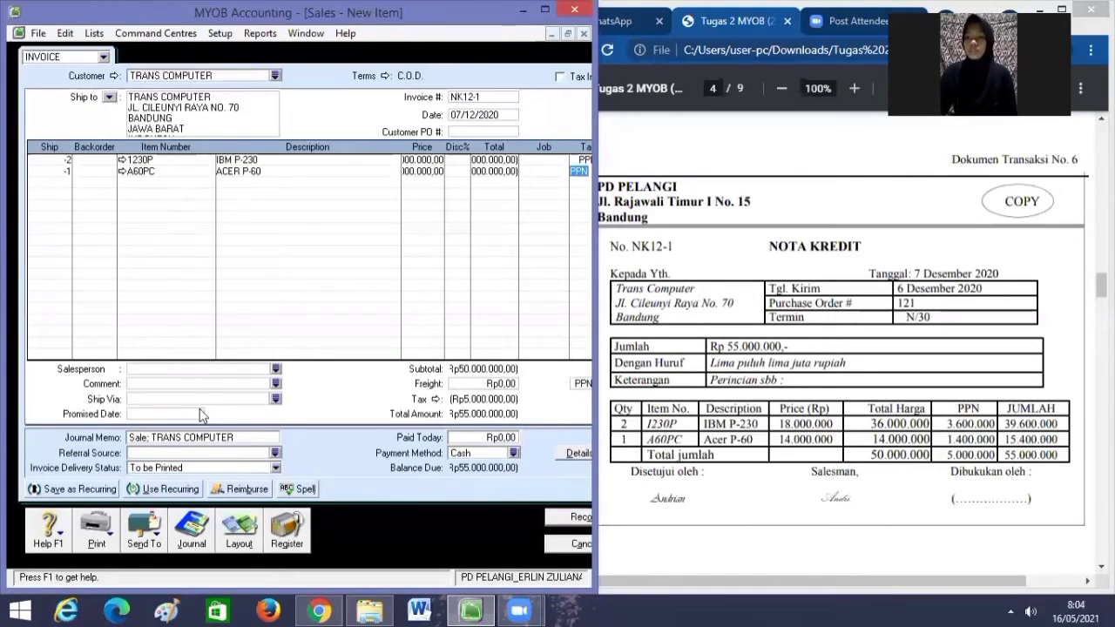
Set IBM P-230's income tracking account to 4-1200 Sales Return.
left_click_drag(596, 477, 637, 477)
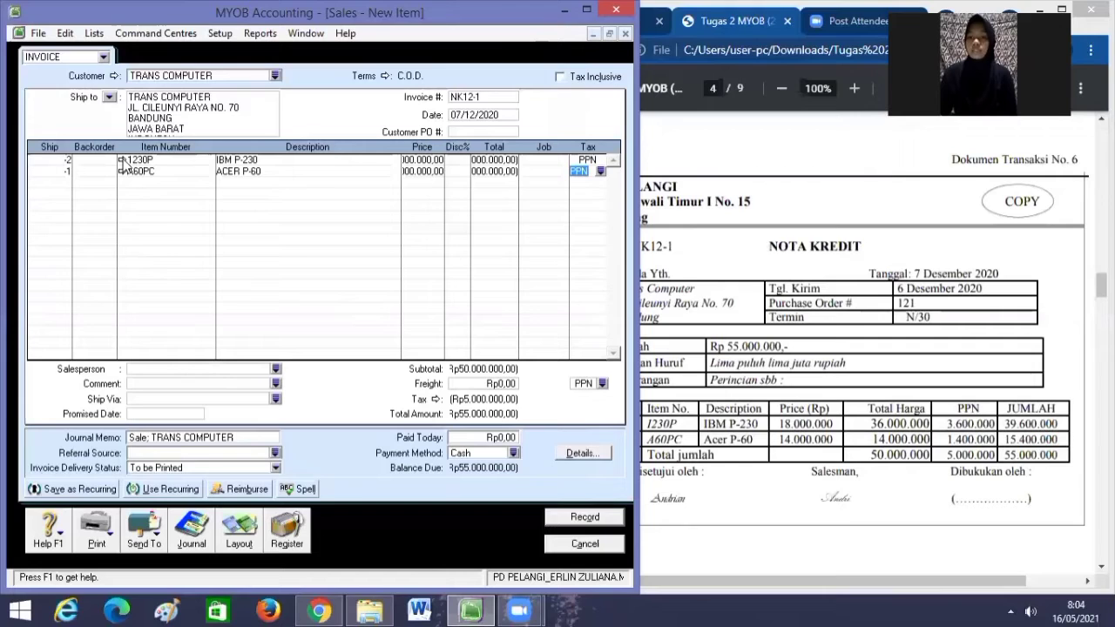
left_click(121, 160)
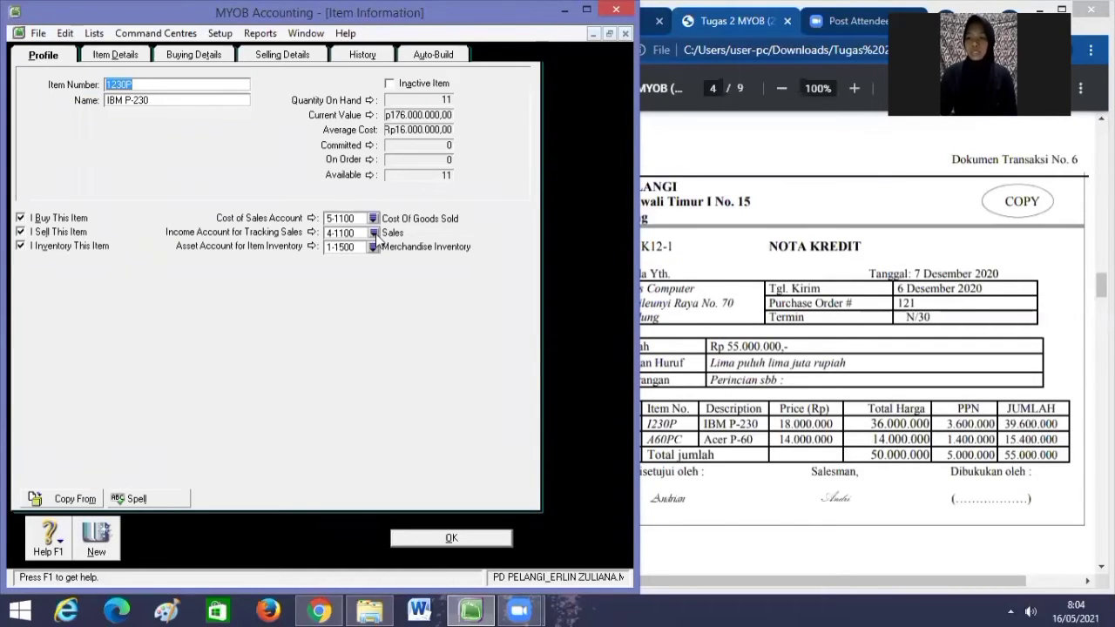
left_click(372, 232)
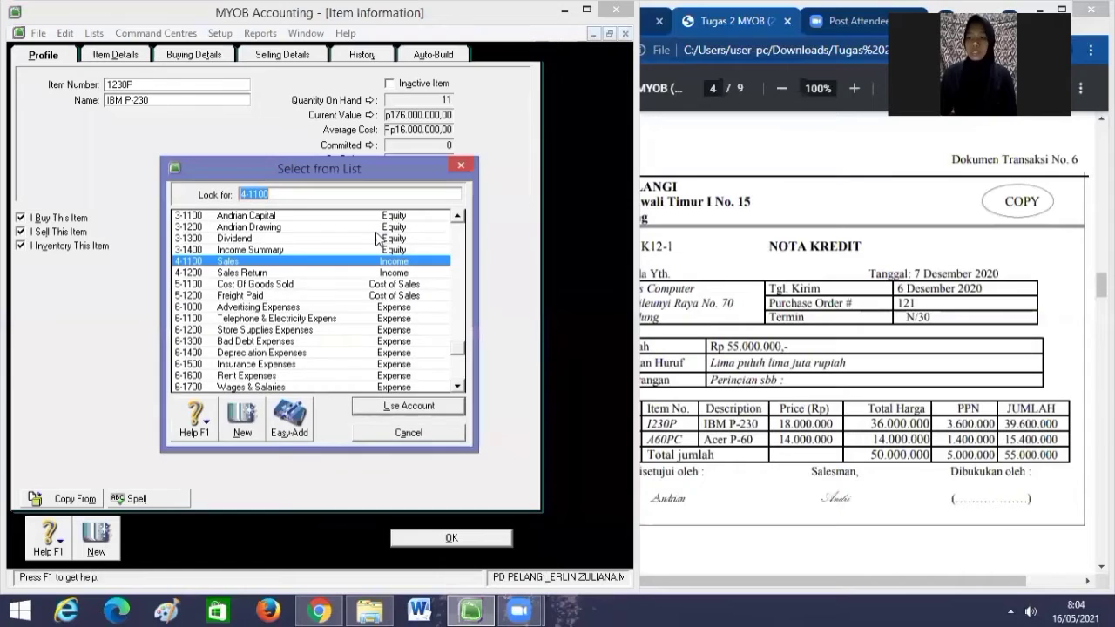
left_click(288, 271)
left_click(409, 409)
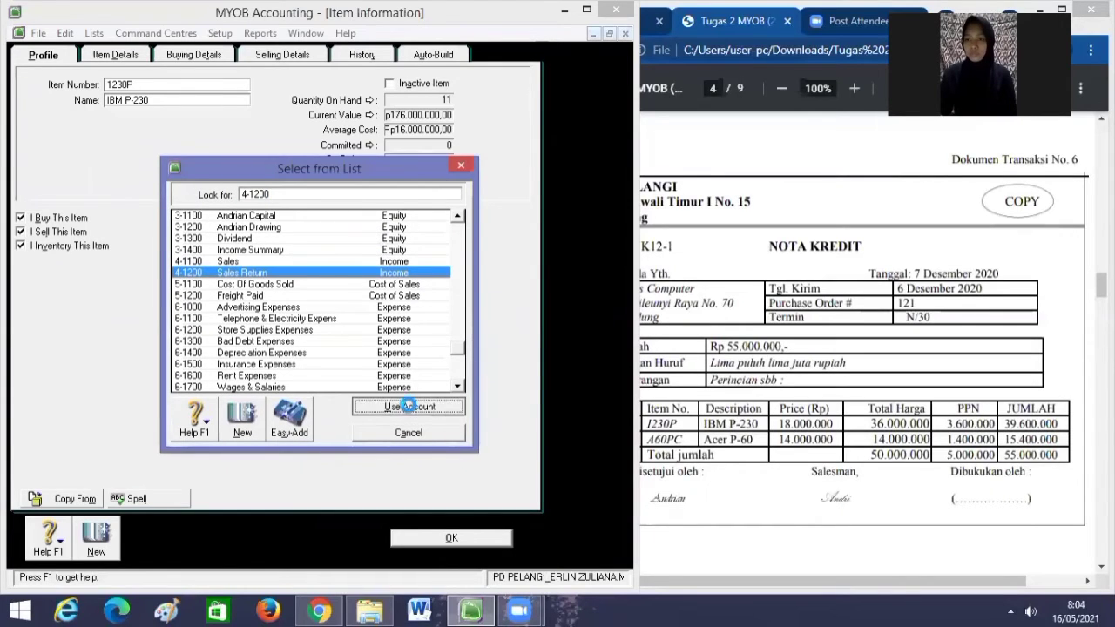
left_click(451, 538)
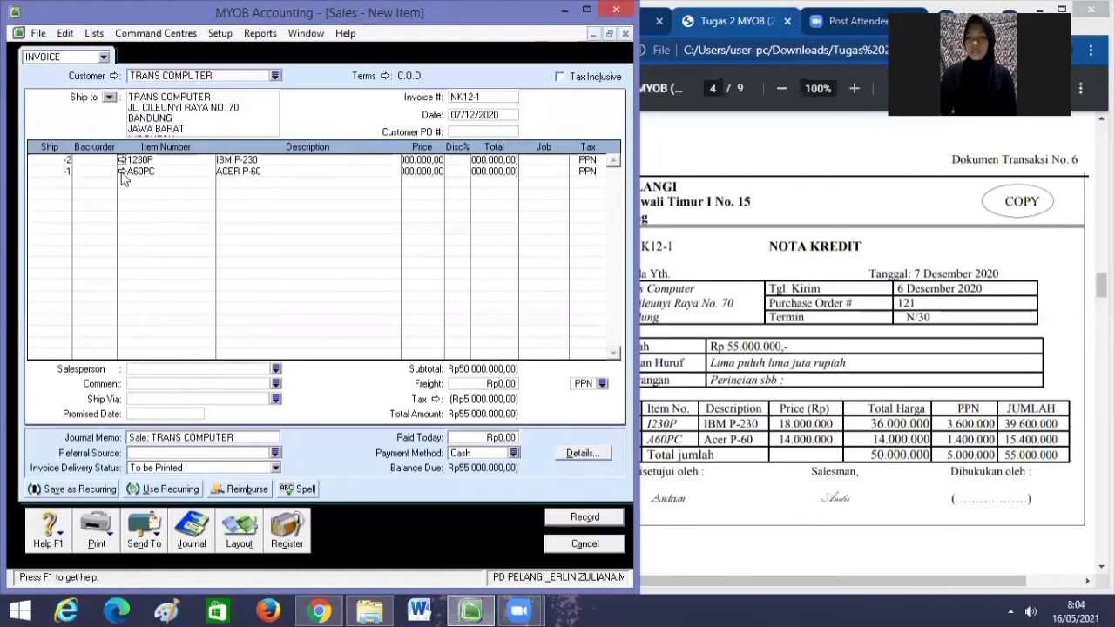
Set ACER P-60's income tracking account to 4-1200 Sales Return as well.
left_click(122, 171)
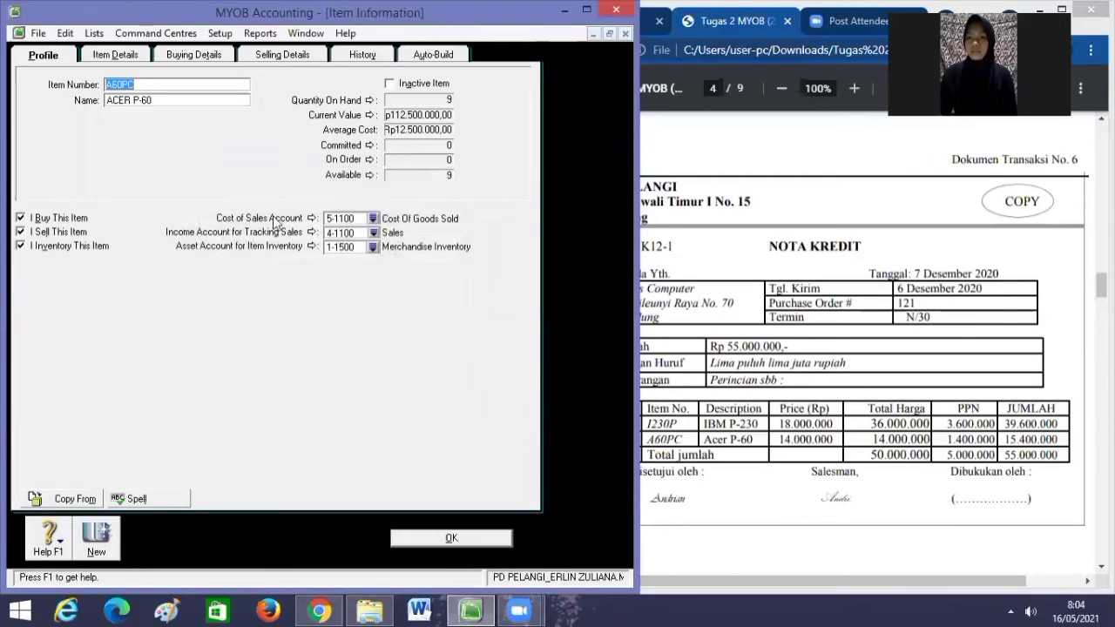
left_click(373, 232)
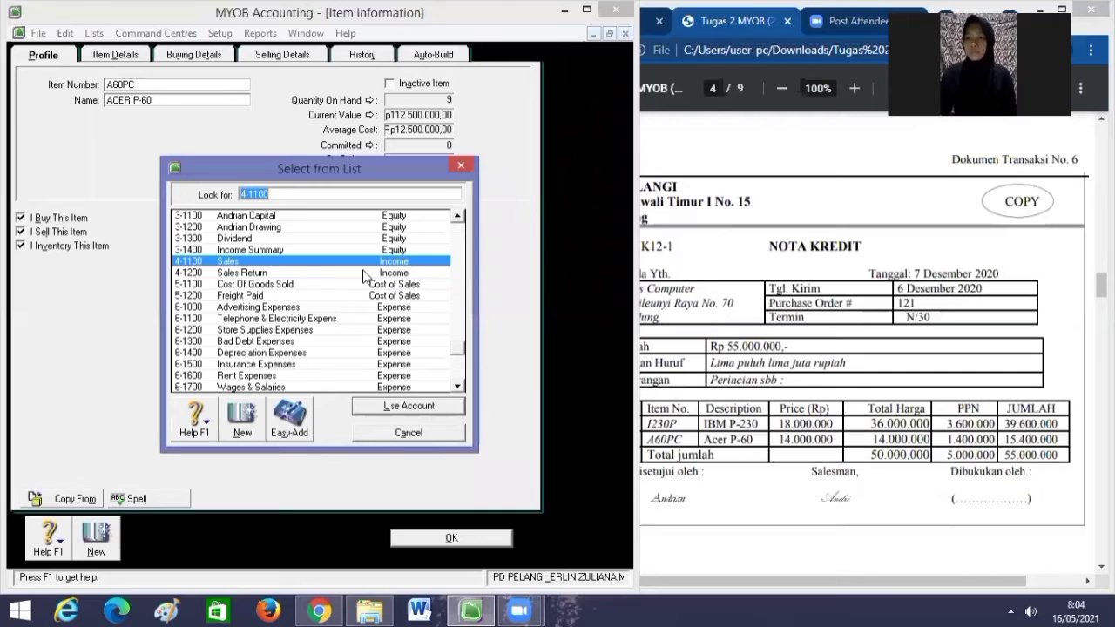
left_click(364, 272)
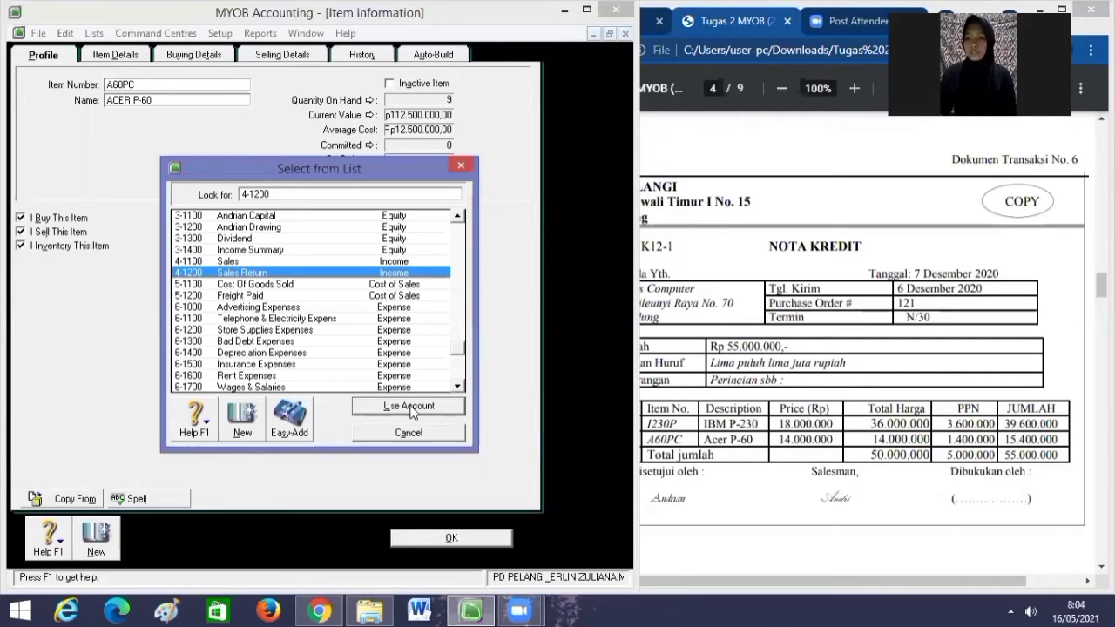
left_click(412, 409)
left_click(439, 538)
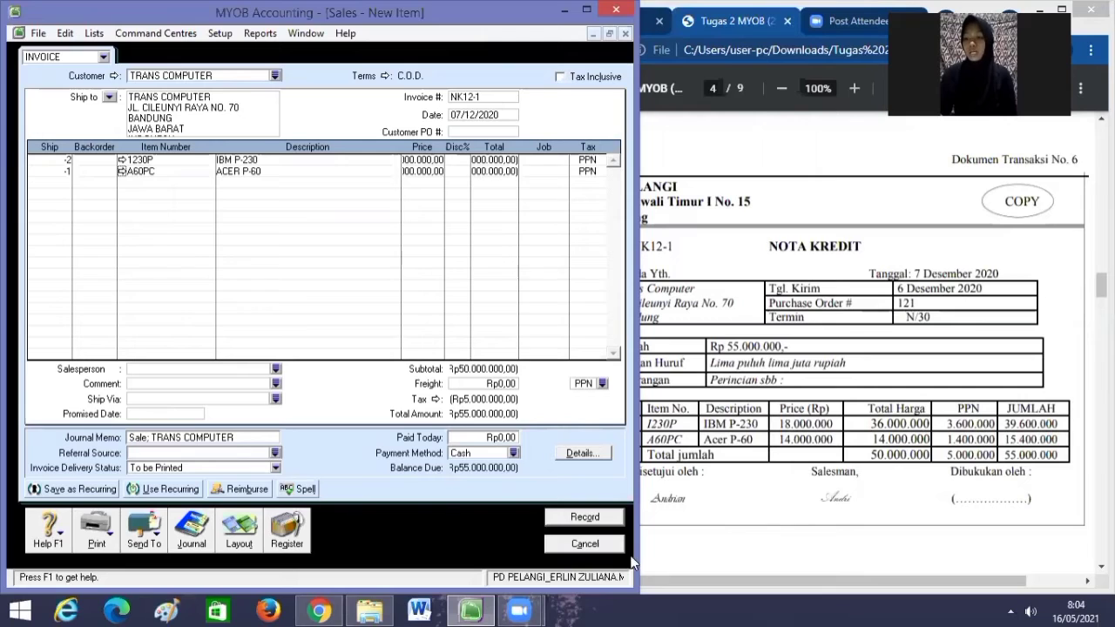
Record credit note NK12-1, then select it in the Register's Returns & Credits list to apply to a sale.
left_click(585, 517)
left_click(288, 528)
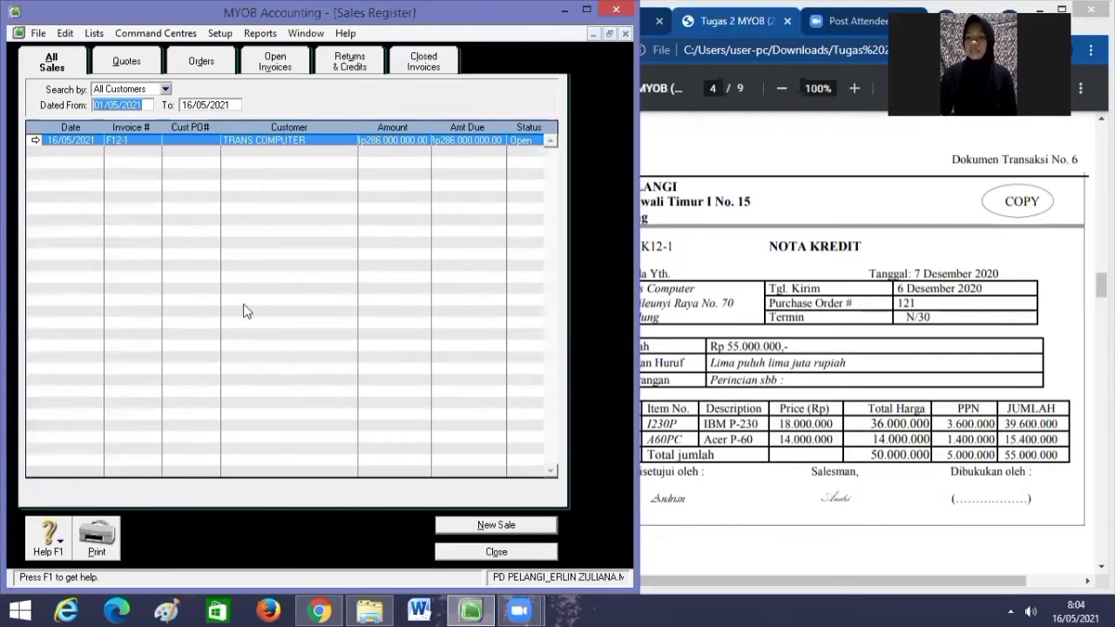
left_click(349, 61)
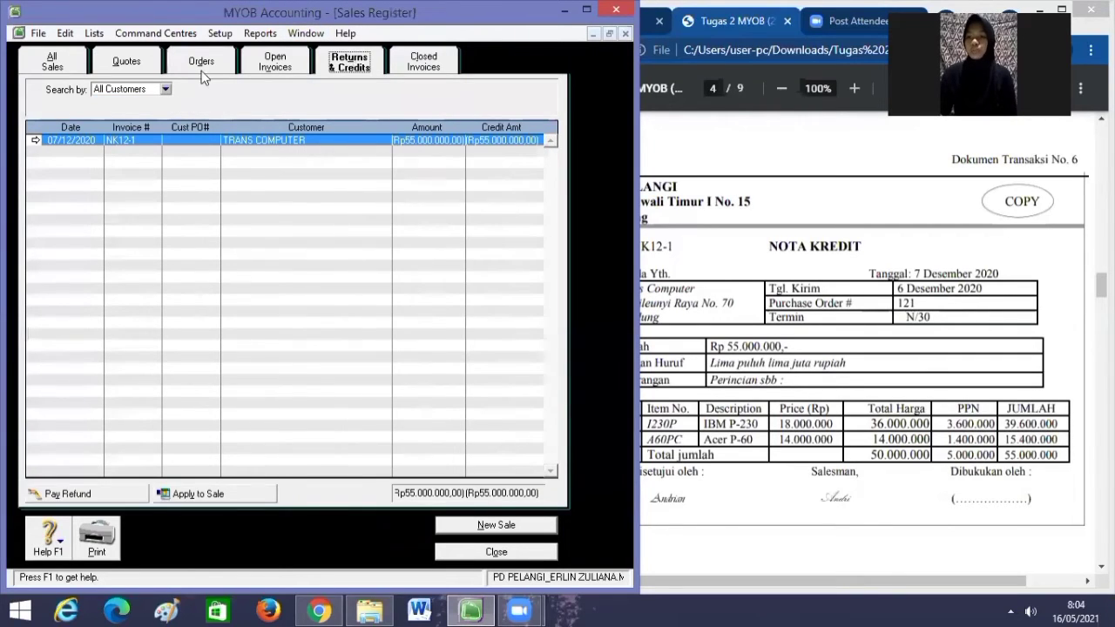
left_click(197, 493)
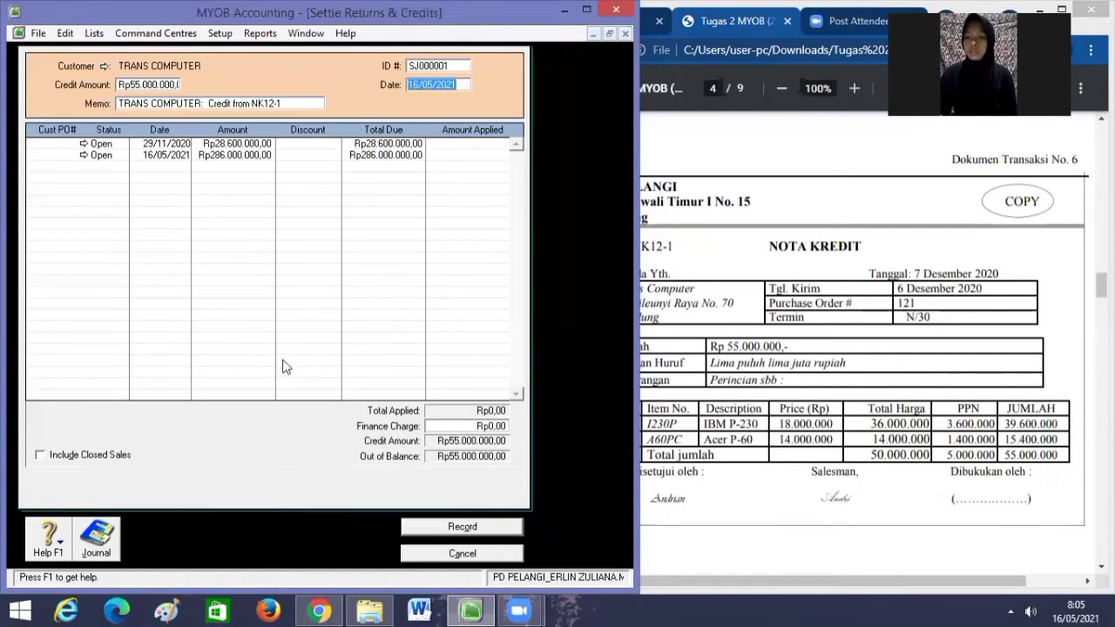
Set the settlement's ID to NK12-1 and its date to 07/12/2020.
left_click(455, 67)
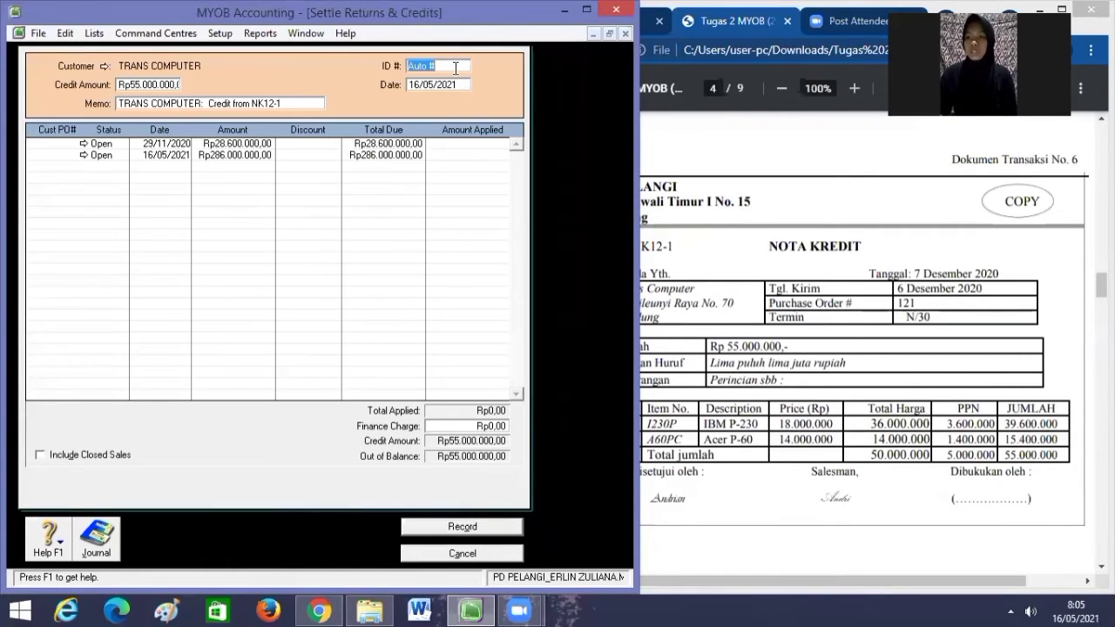
key("BackSpace")
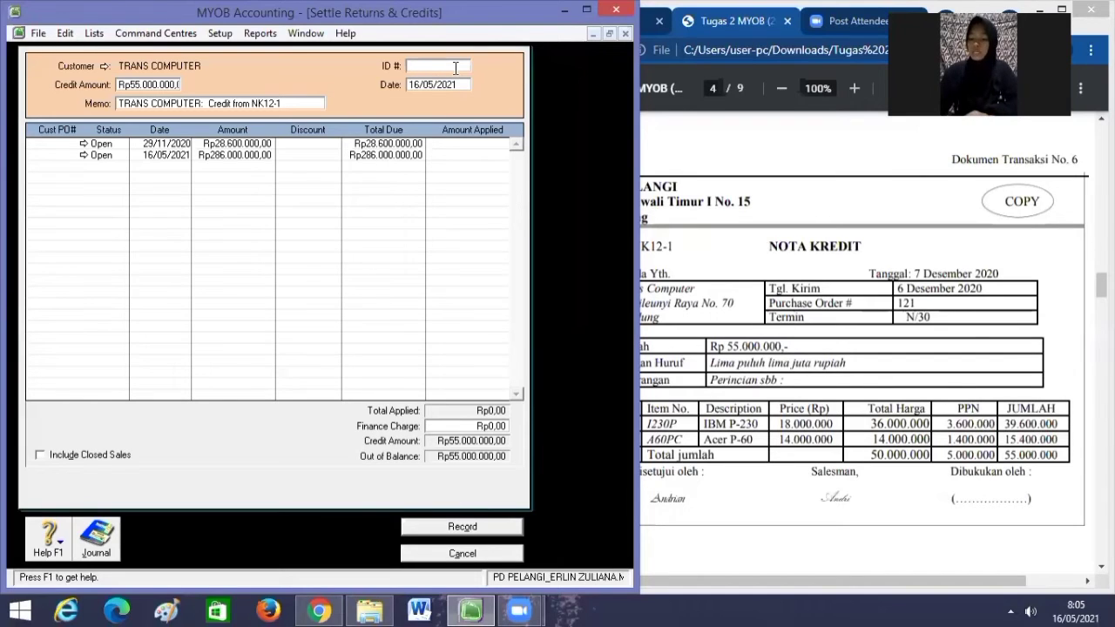
type("NK12")
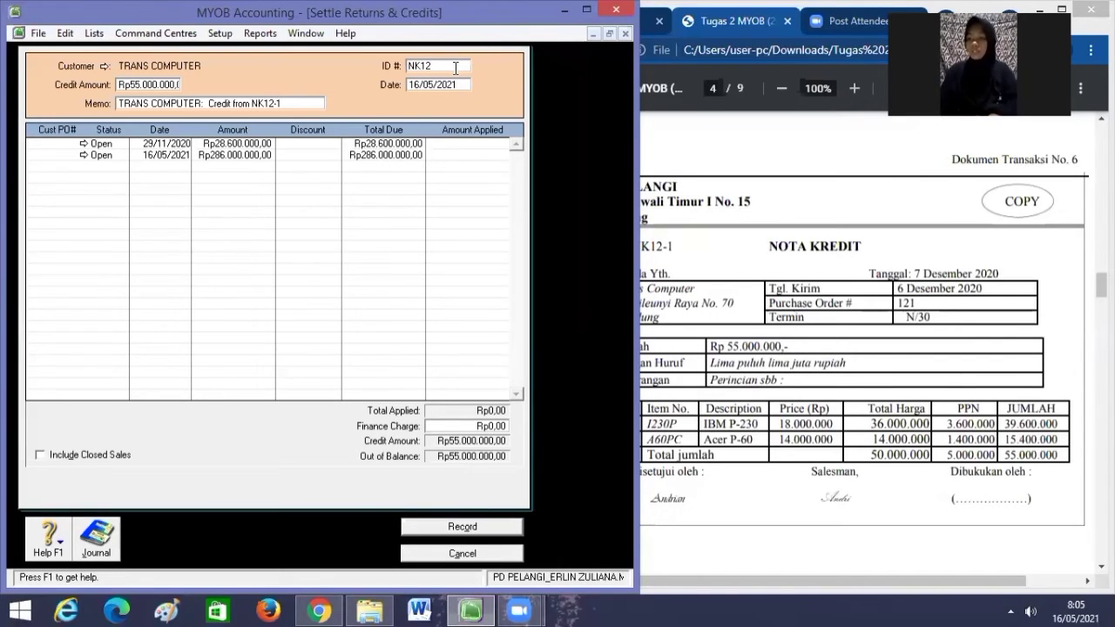
type("-1")
key("Tab")
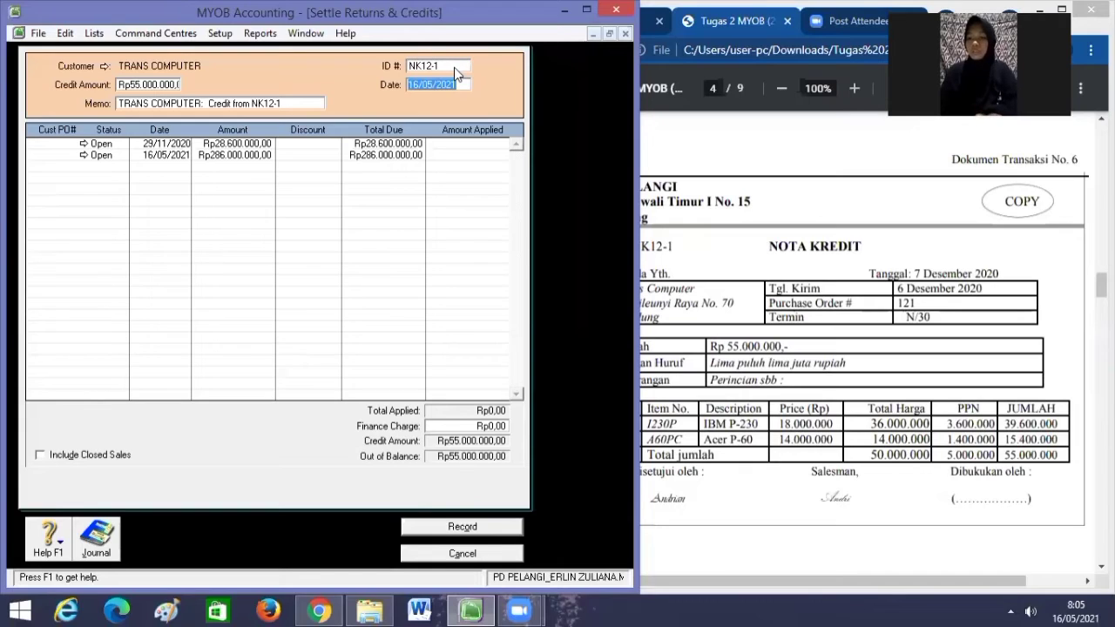
key("BackSpace")
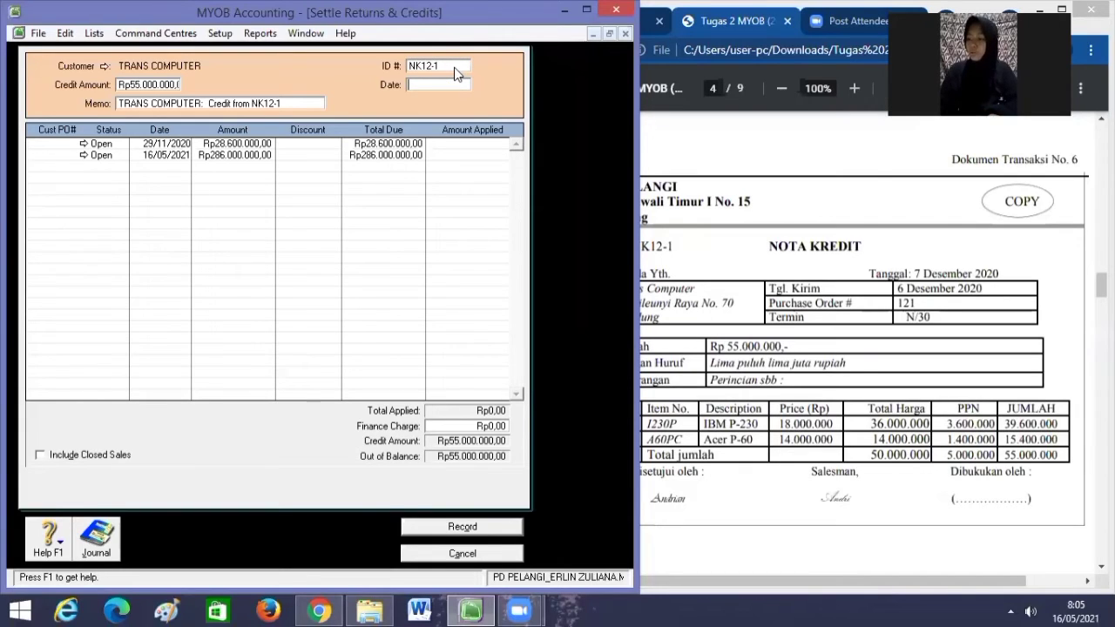
type("07/12/2020")
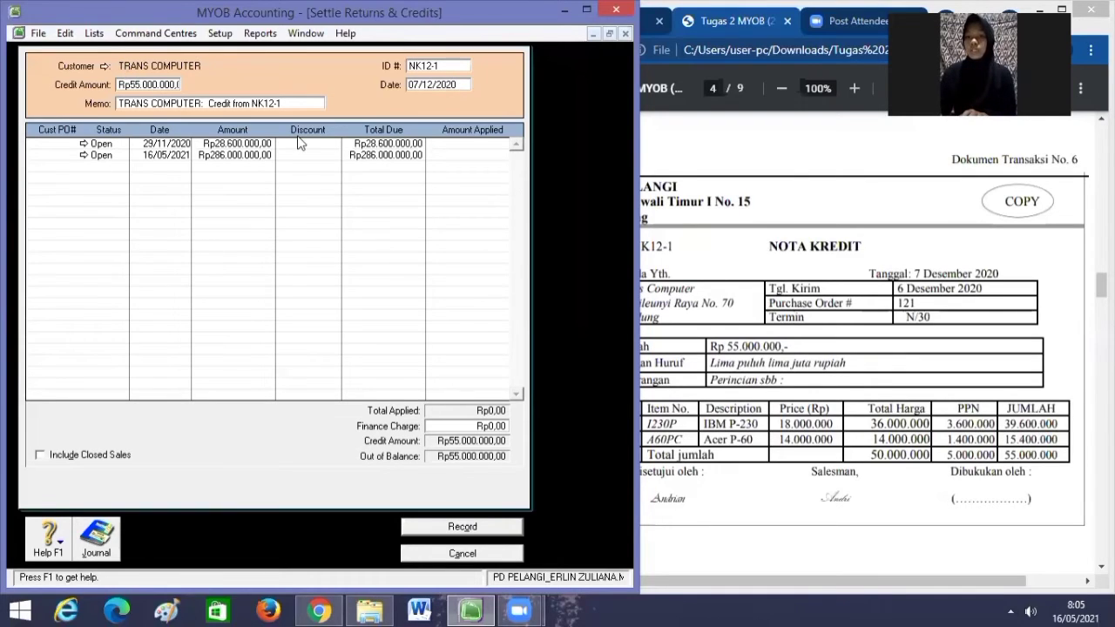
Apply the Rp55.000.000 credit across both open TRANS COMPUTER invoices and record the settlement.
left_click(440, 143)
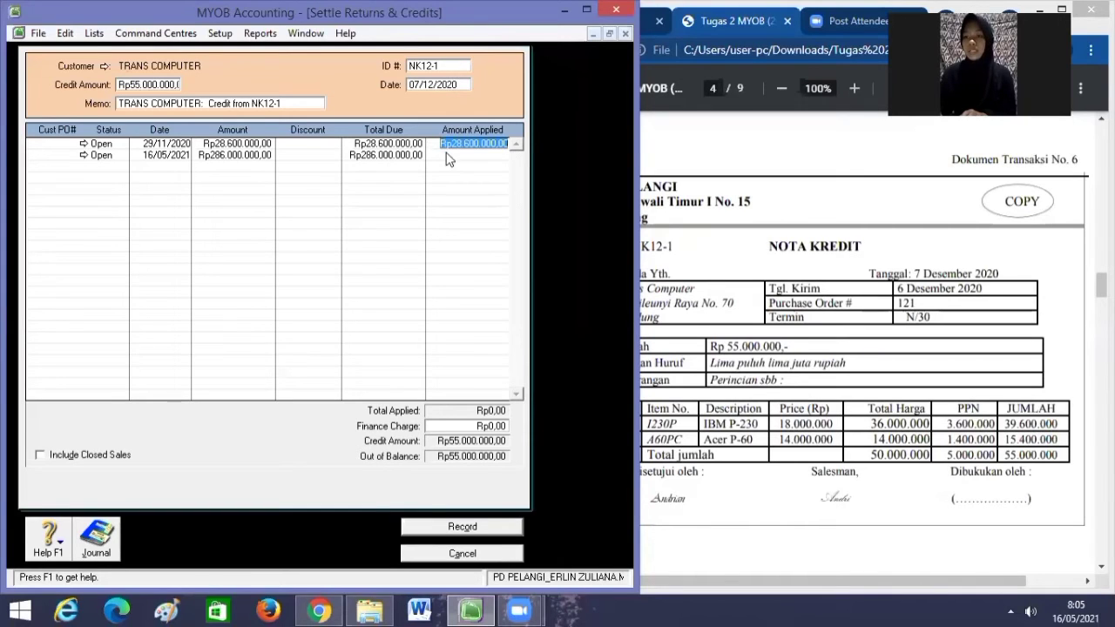
left_click(441, 154)
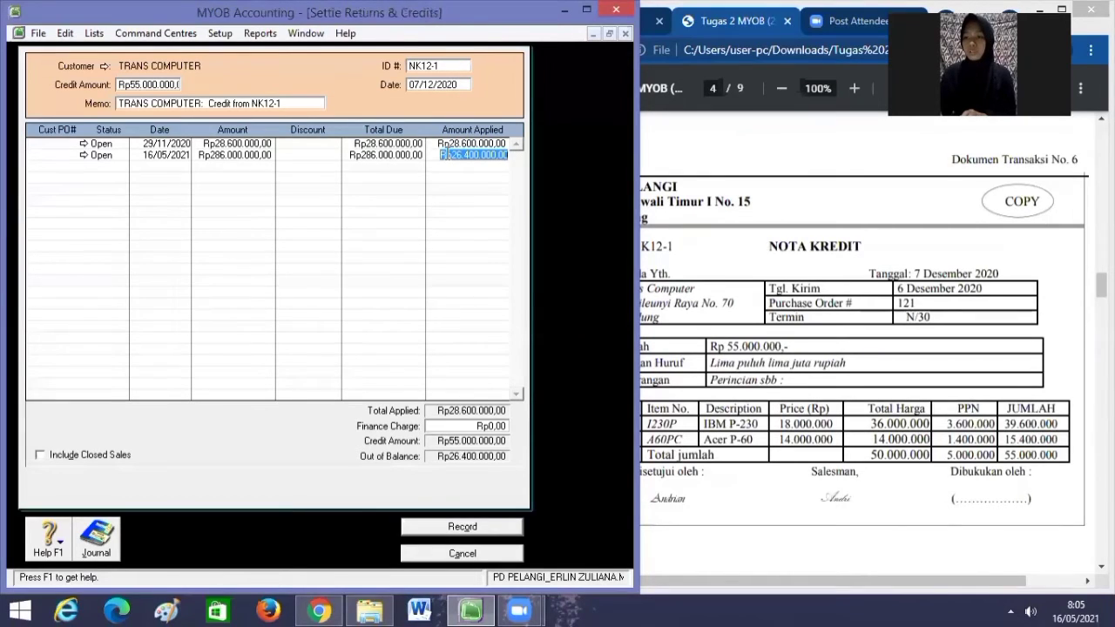
key("Tab")
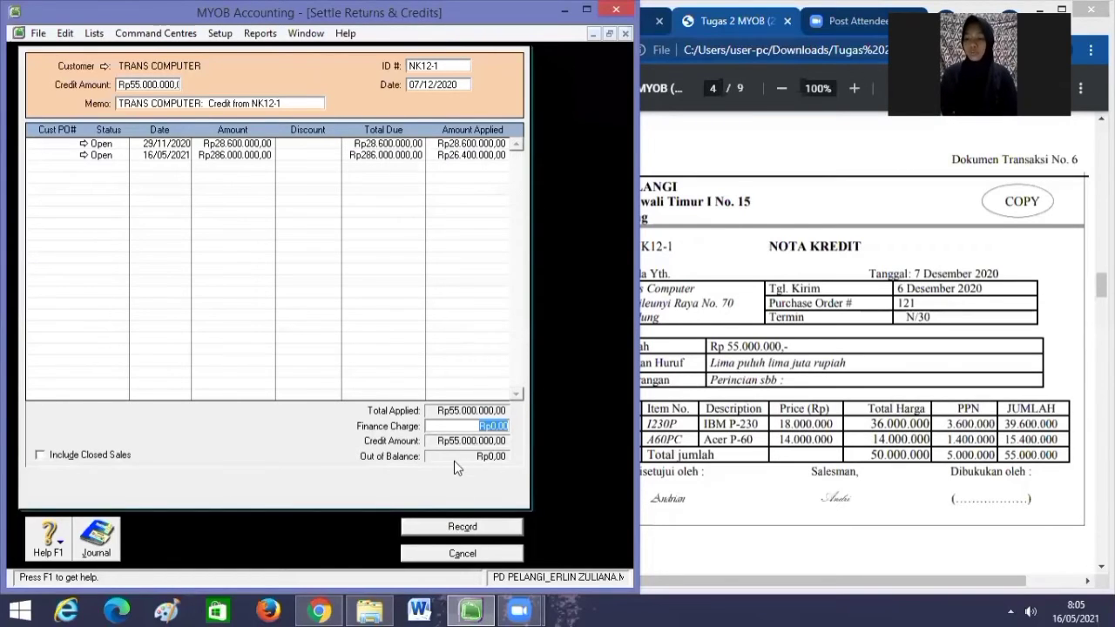
left_click(462, 527)
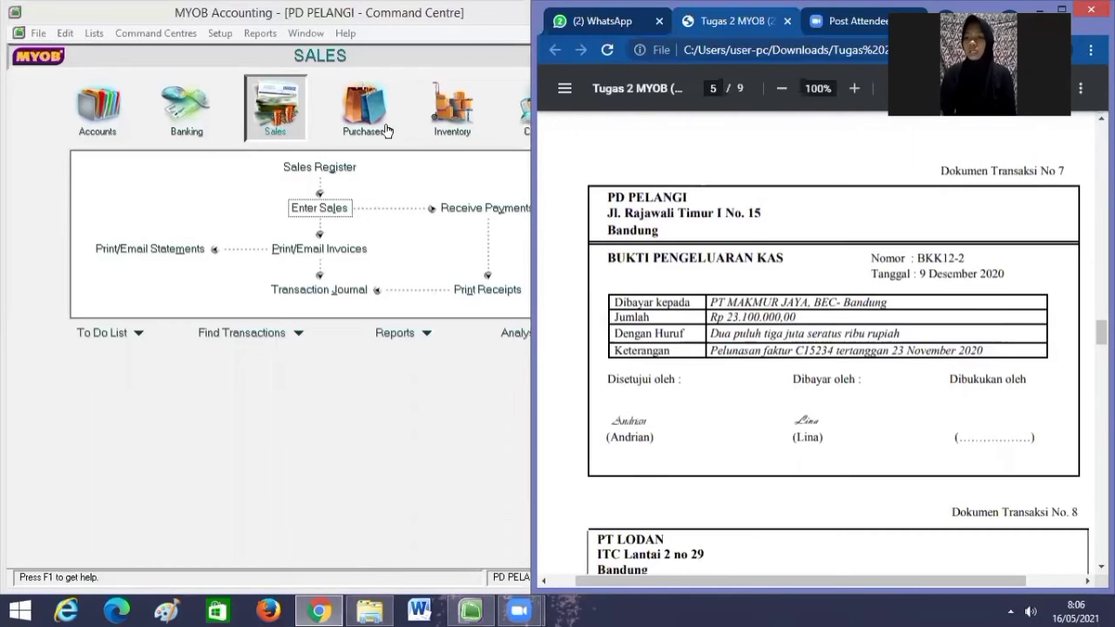
Start a Pay Bills payment with PT MAKMUR JAYA as the supplier.
left_click(345, 121)
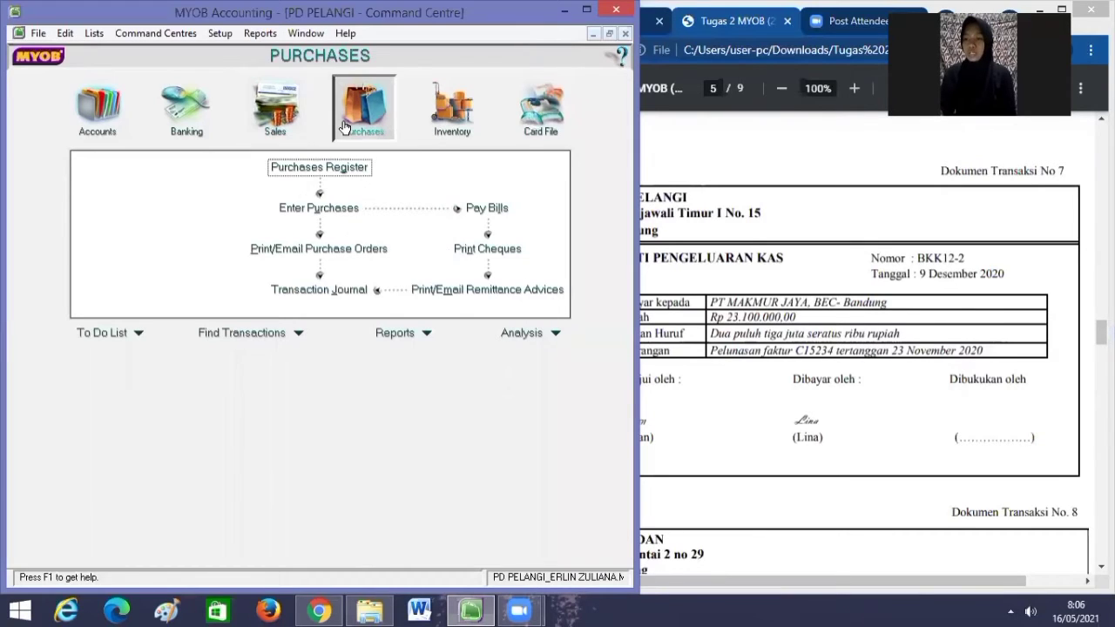
left_click(480, 209)
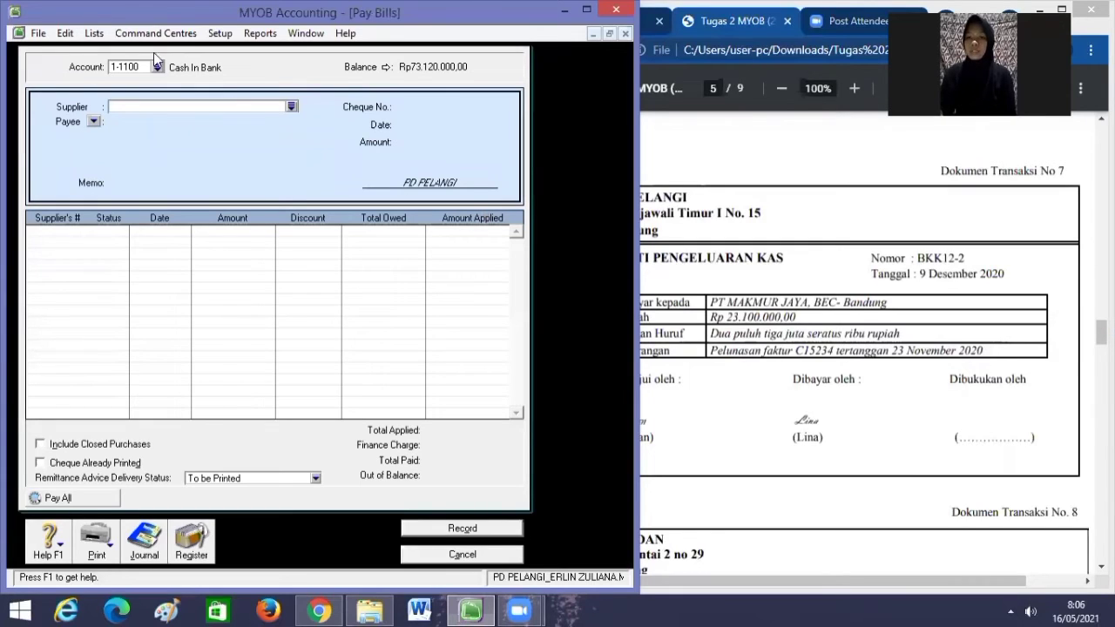
left_click(291, 107)
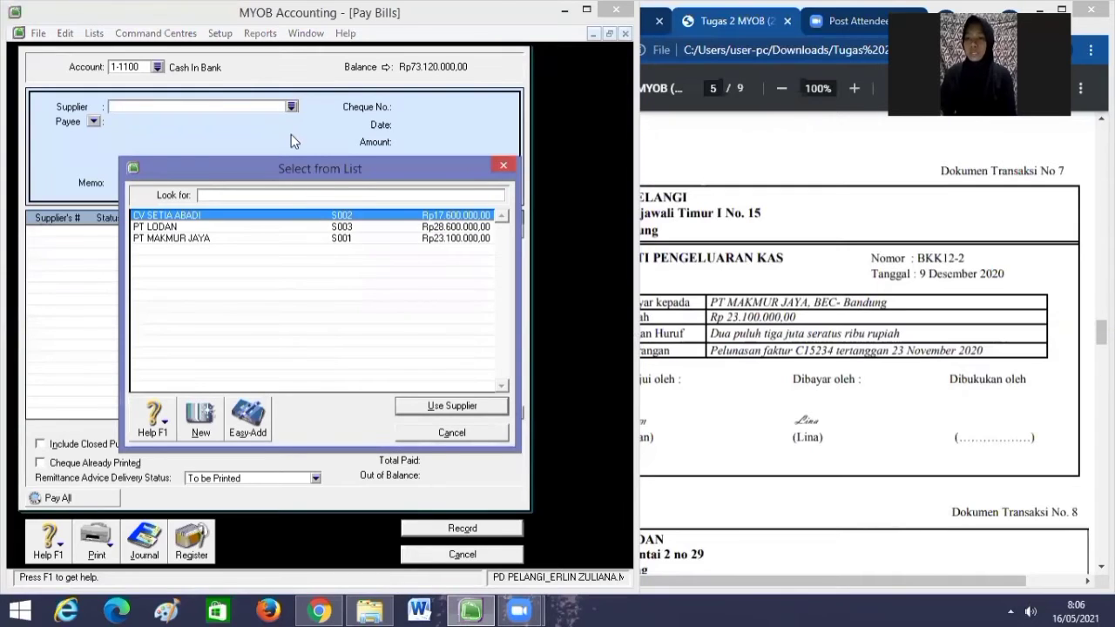
left_click(270, 239)
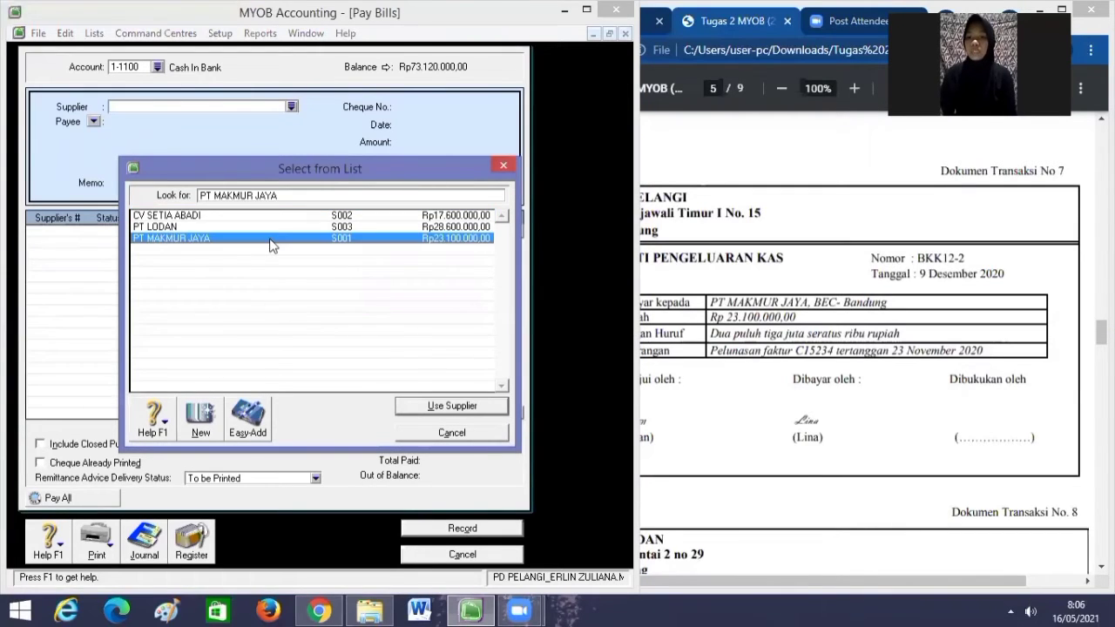
left_click(427, 406)
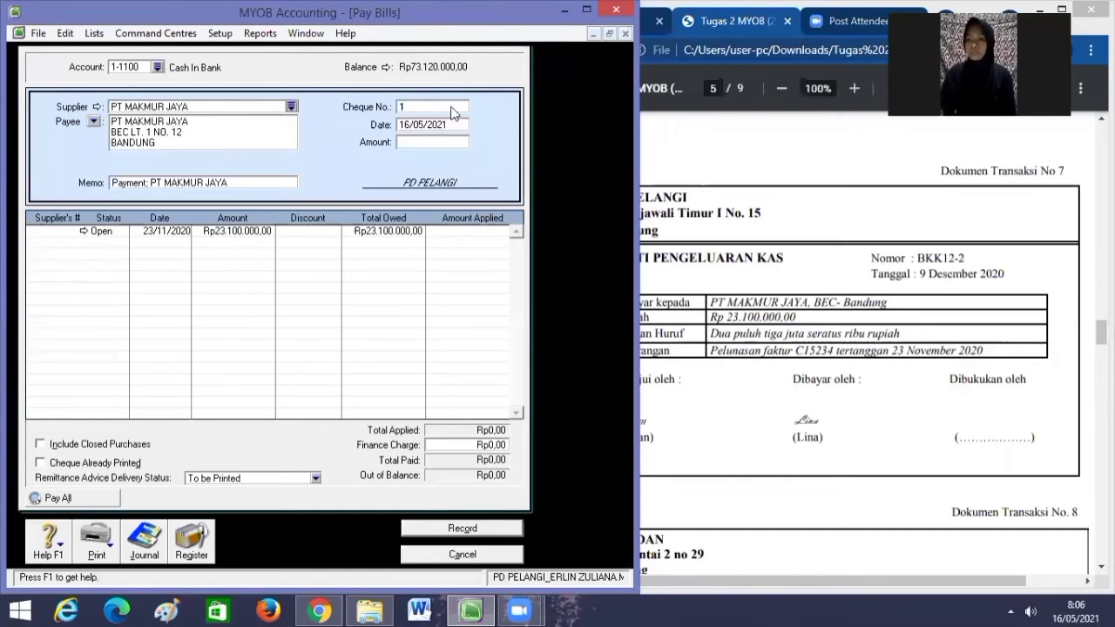
Enter cheque BKK12-2 dated 09/12/2020 for 23.100.000, apply it to the bill, and record.
left_click(416, 105)
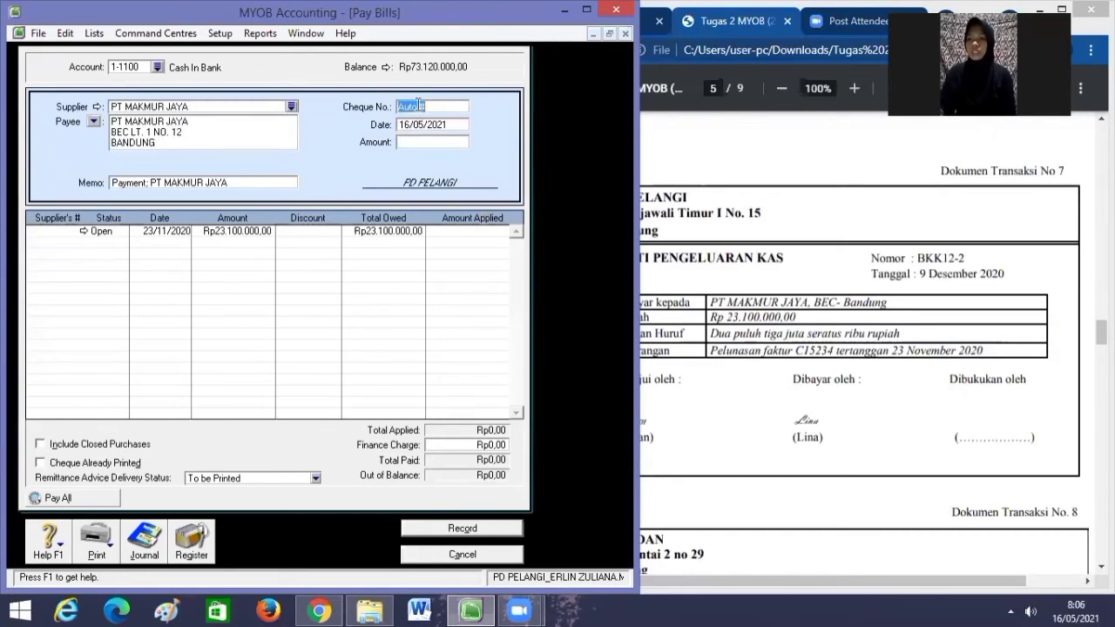
key("BackSpace")
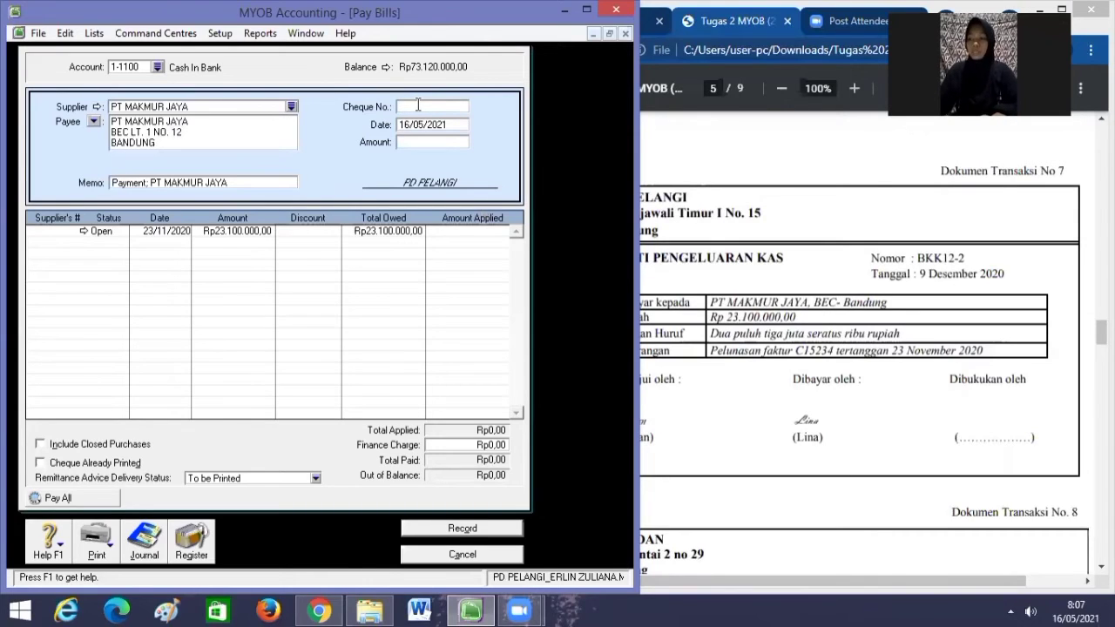
type("BKK12-2")
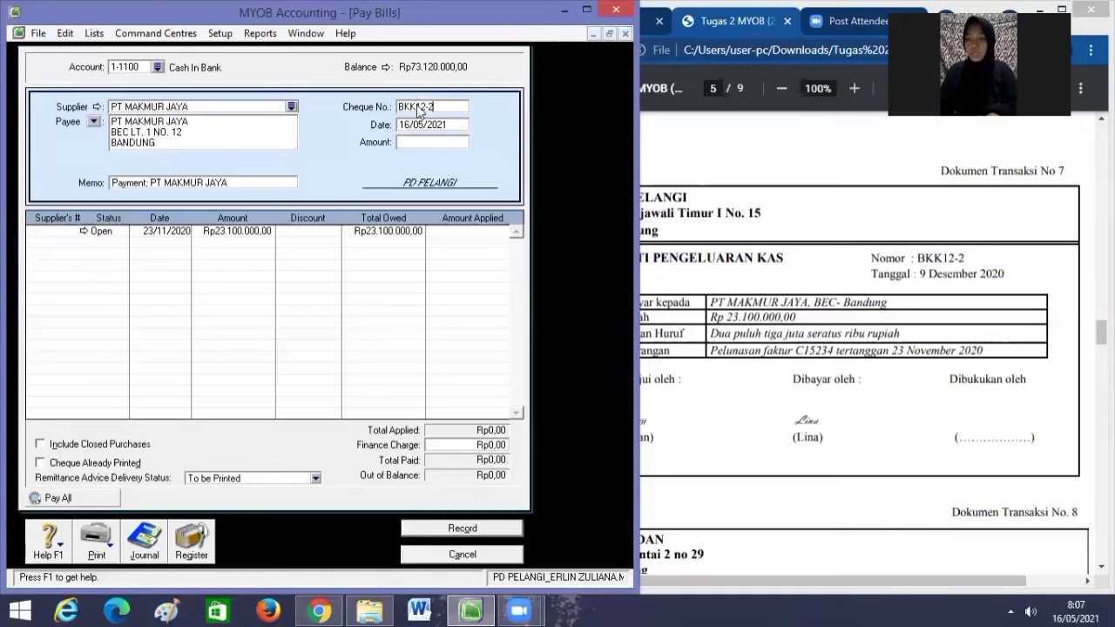
key("Tab")
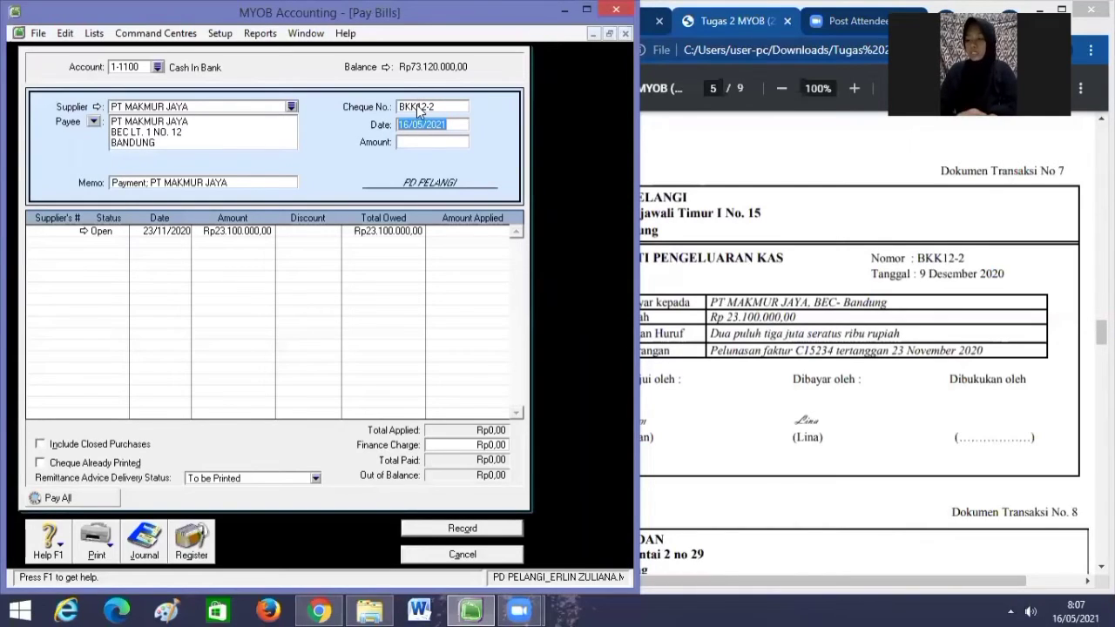
type("0")
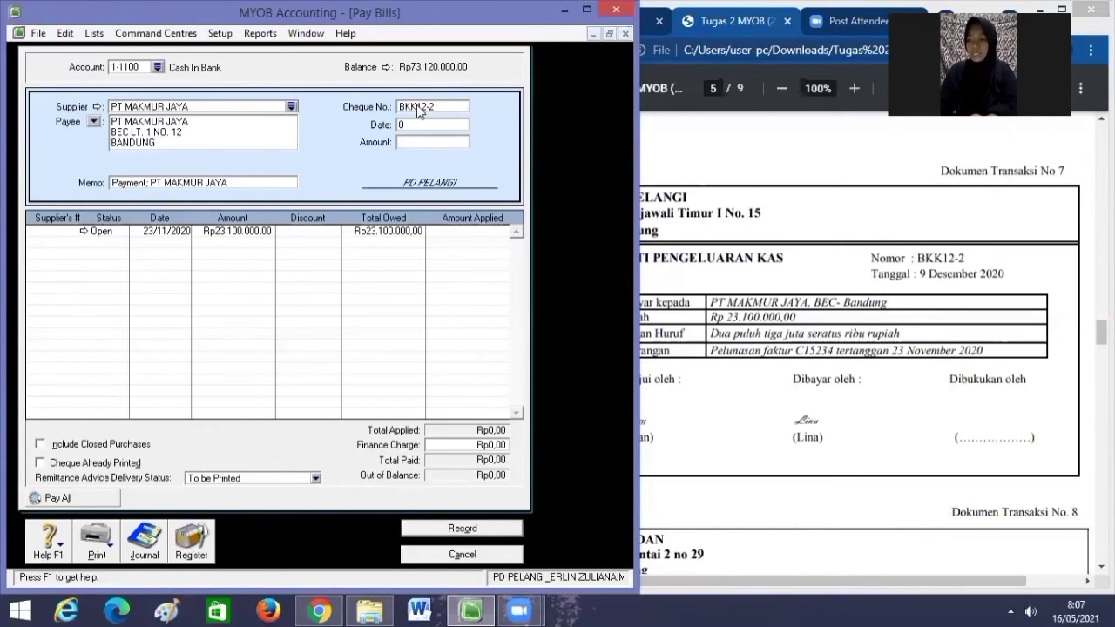
type("9/12/2")
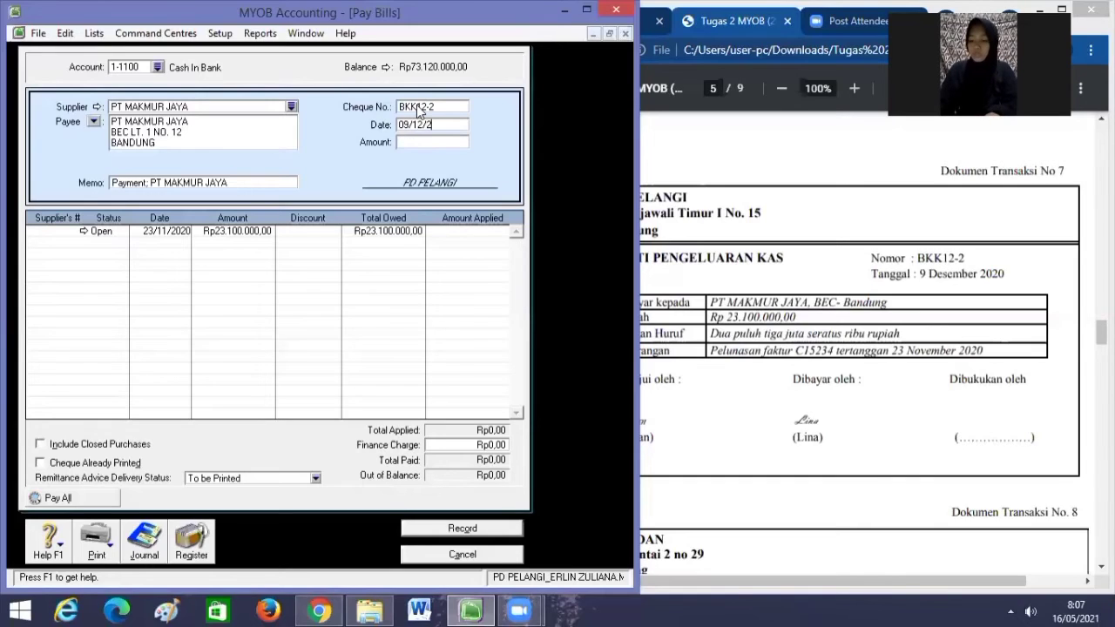
type("020")
key("Tab")
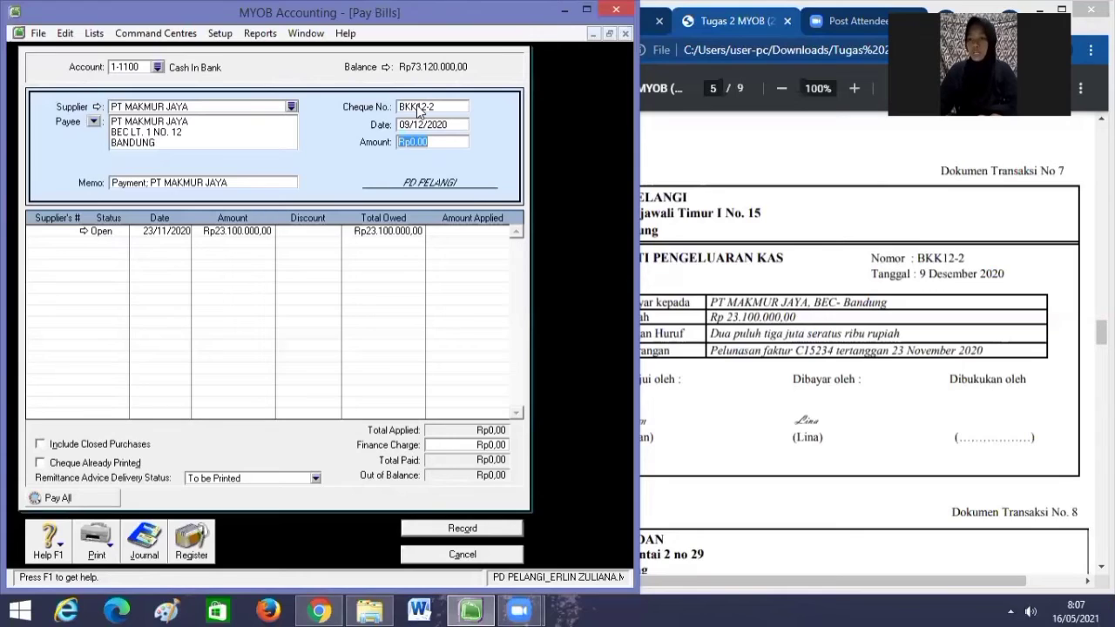
type("23.100.")
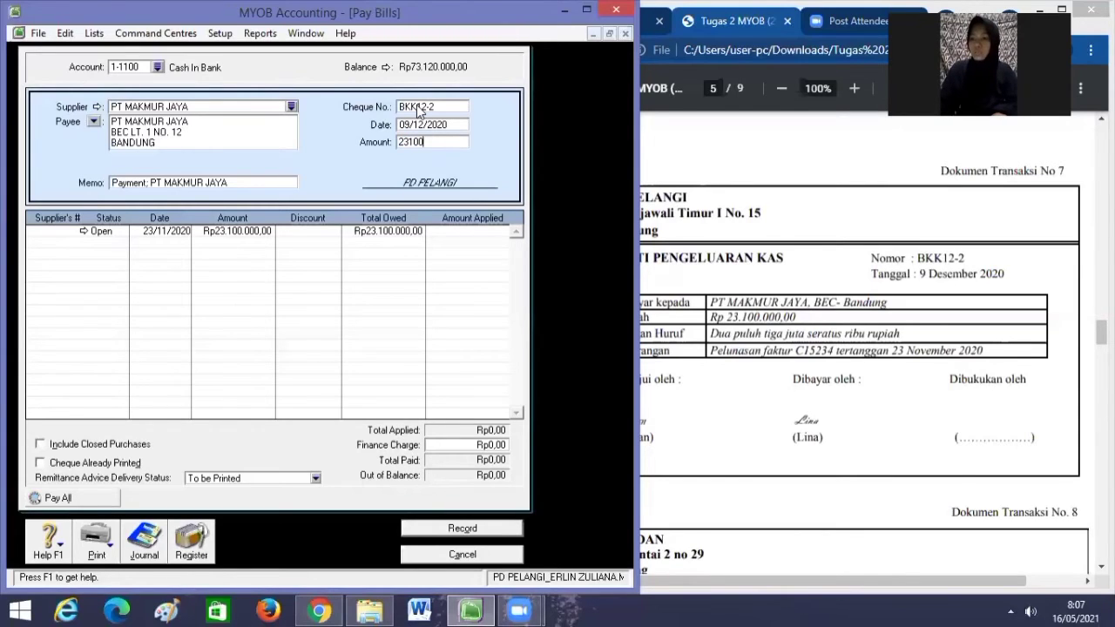
type("000")
key("Tab")
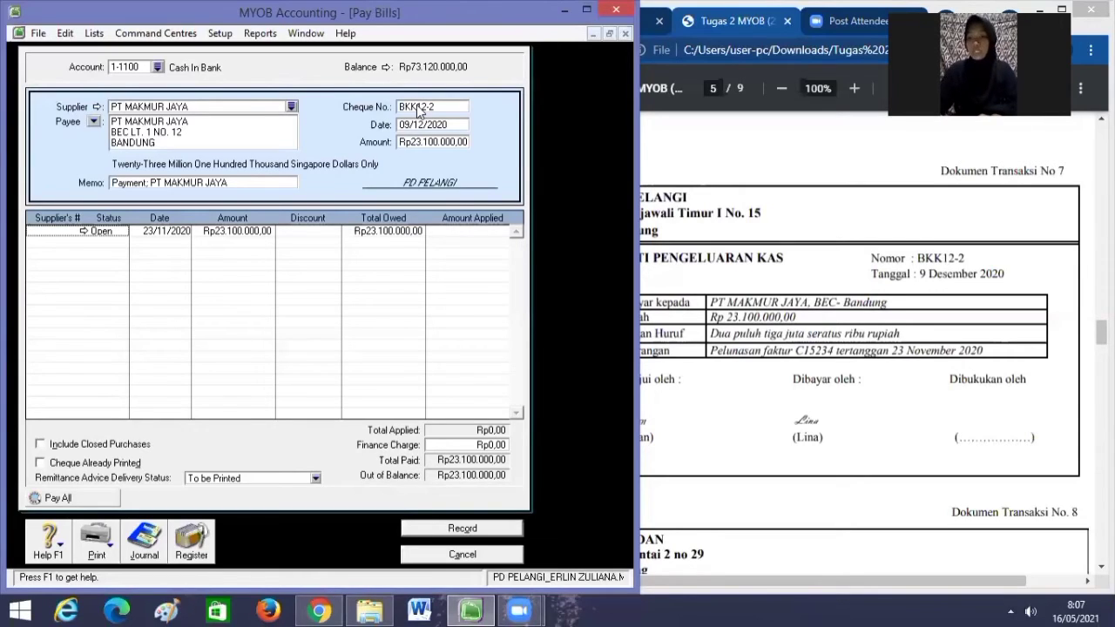
key("Tab")
key("Tab")
key("Tab")
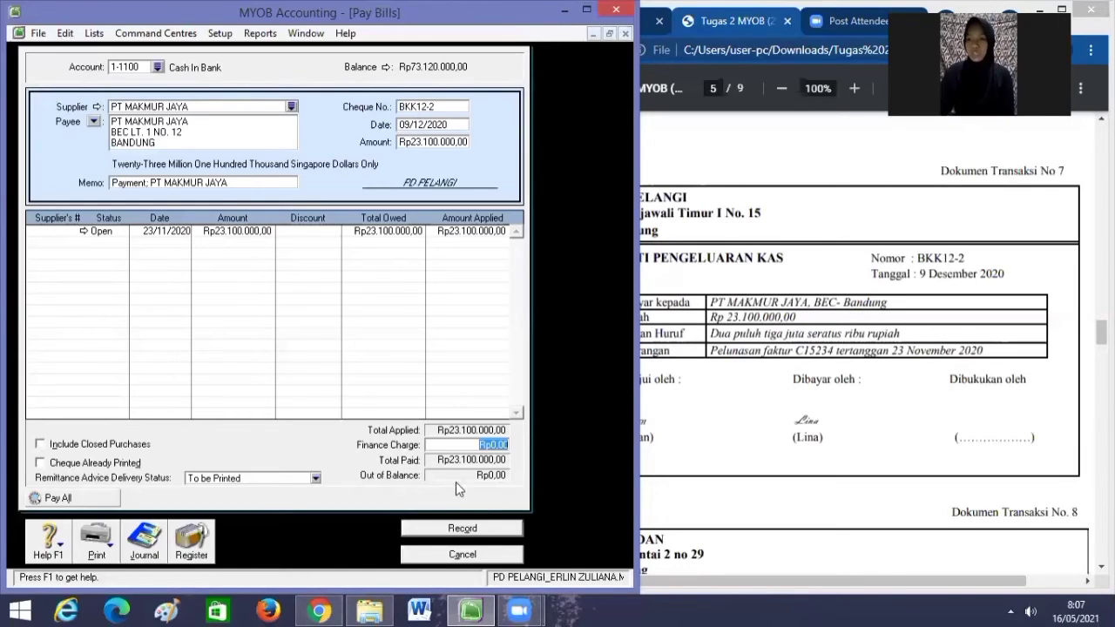
left_click(471, 527)
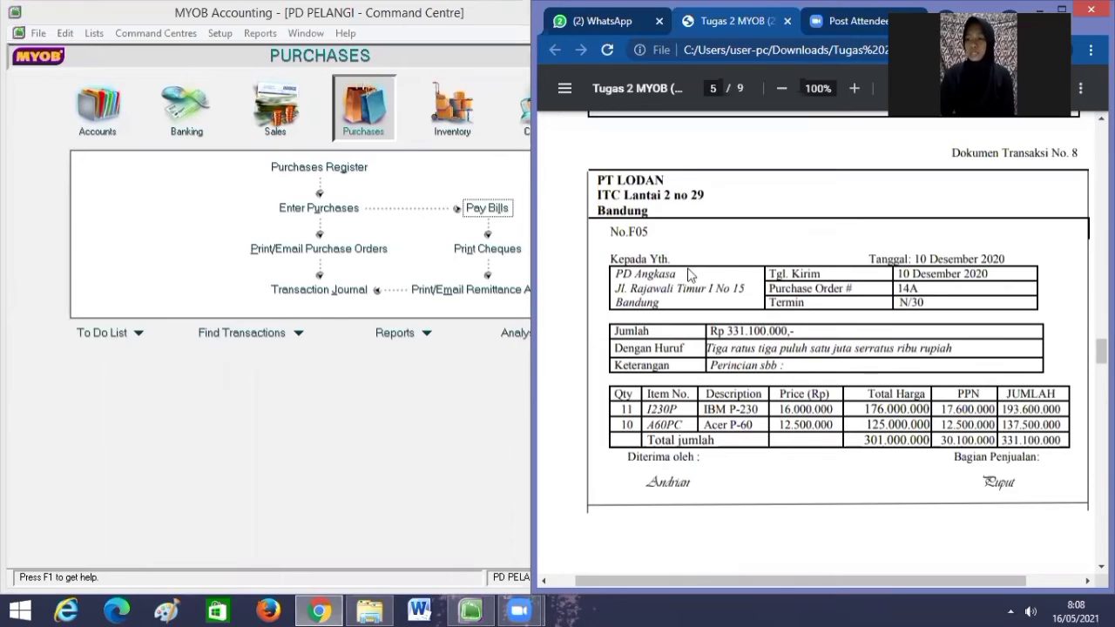
Start a new purchase bill with PT LODAN as the supplier.
left_click(366, 125)
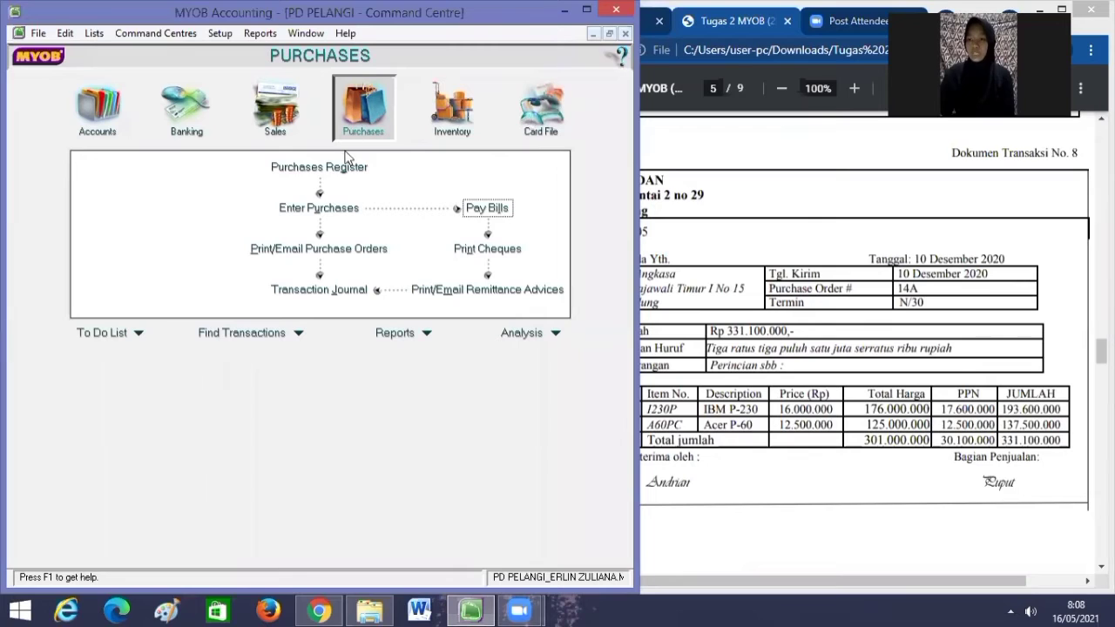
left_click(335, 208)
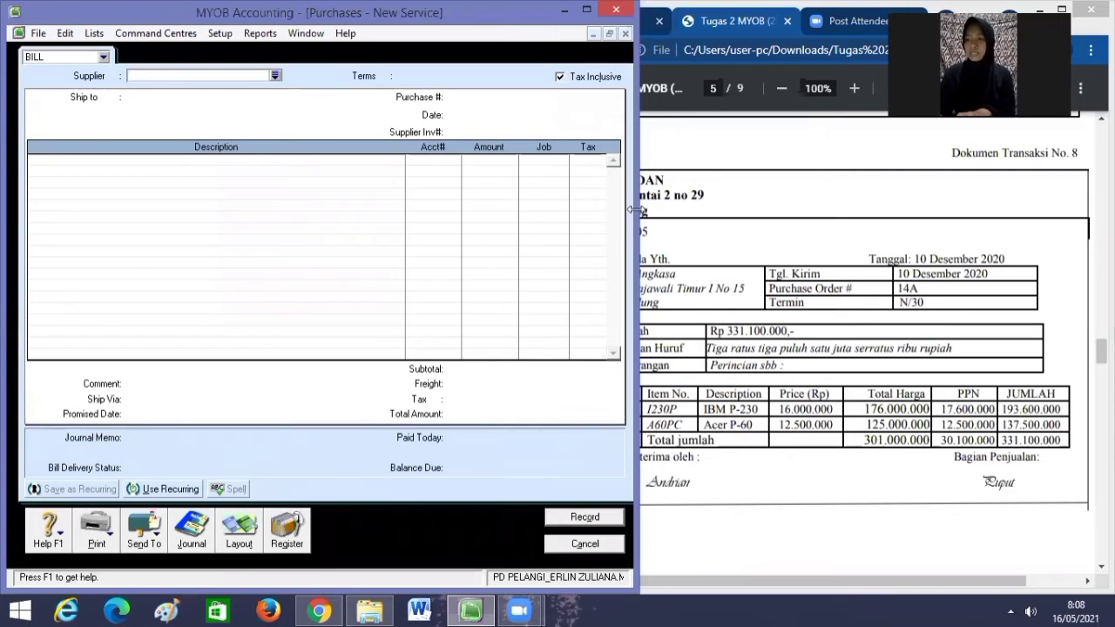
left_click_drag(634, 209, 618, 209)
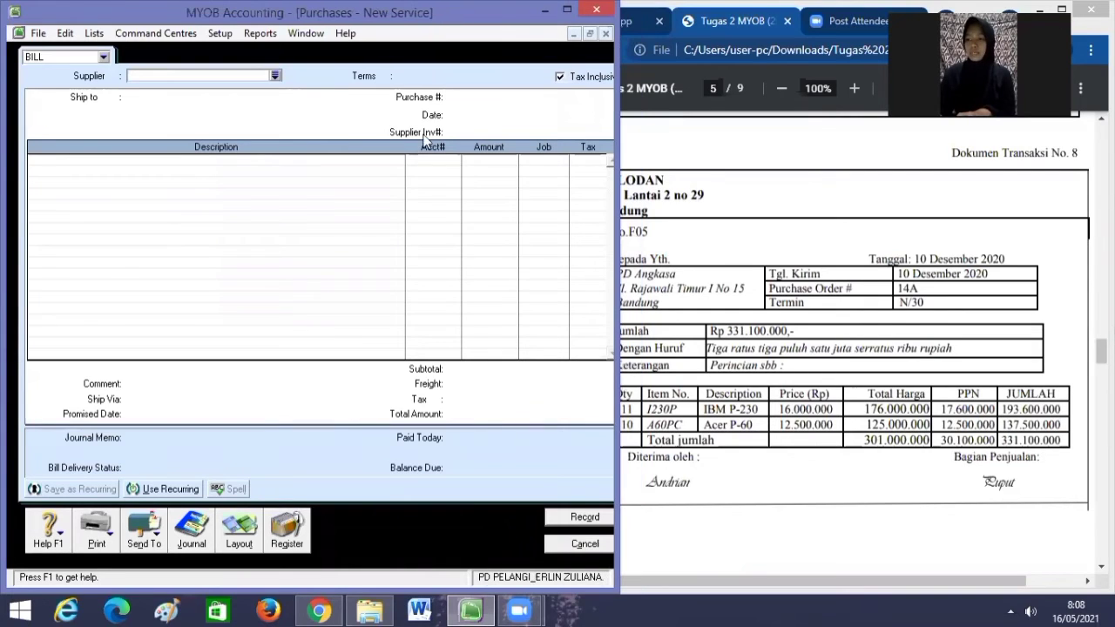
left_click(275, 76)
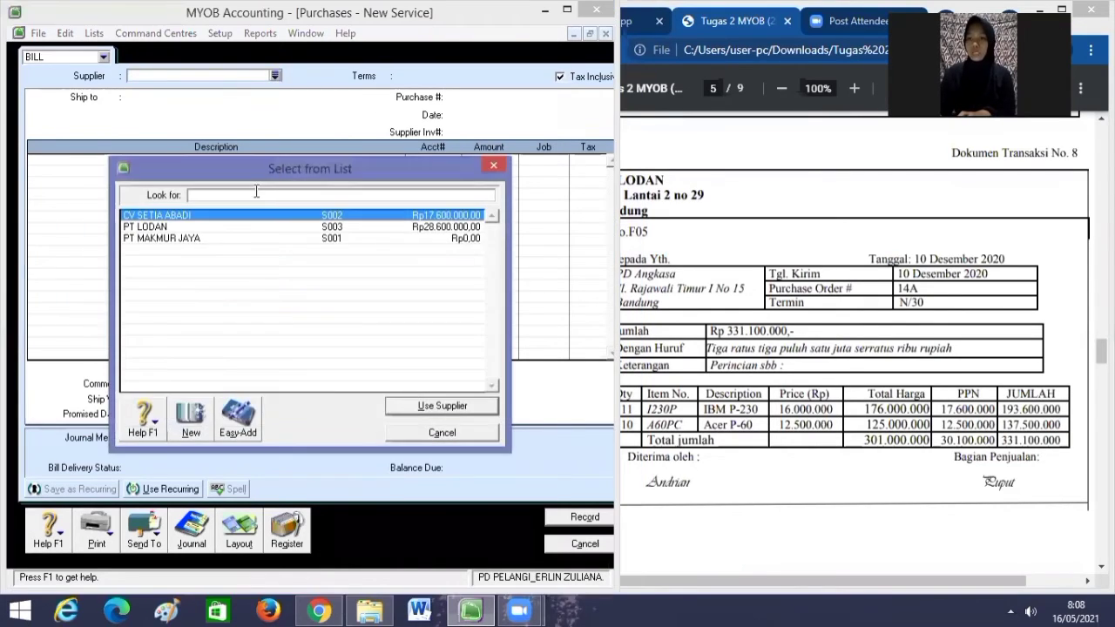
type("PT LODAN")
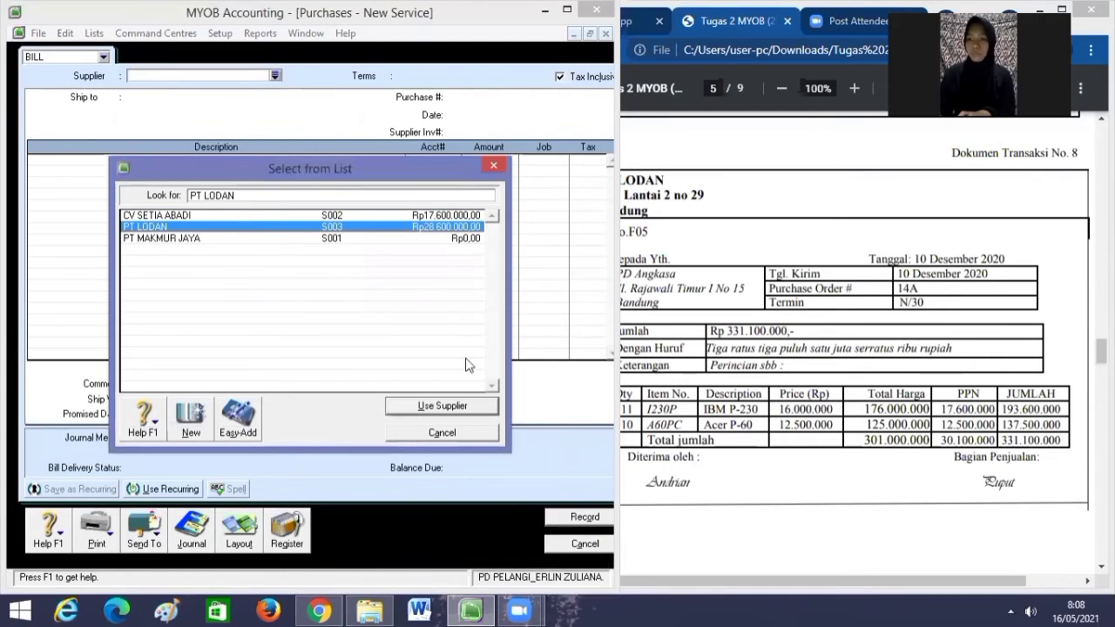
left_click(460, 408)
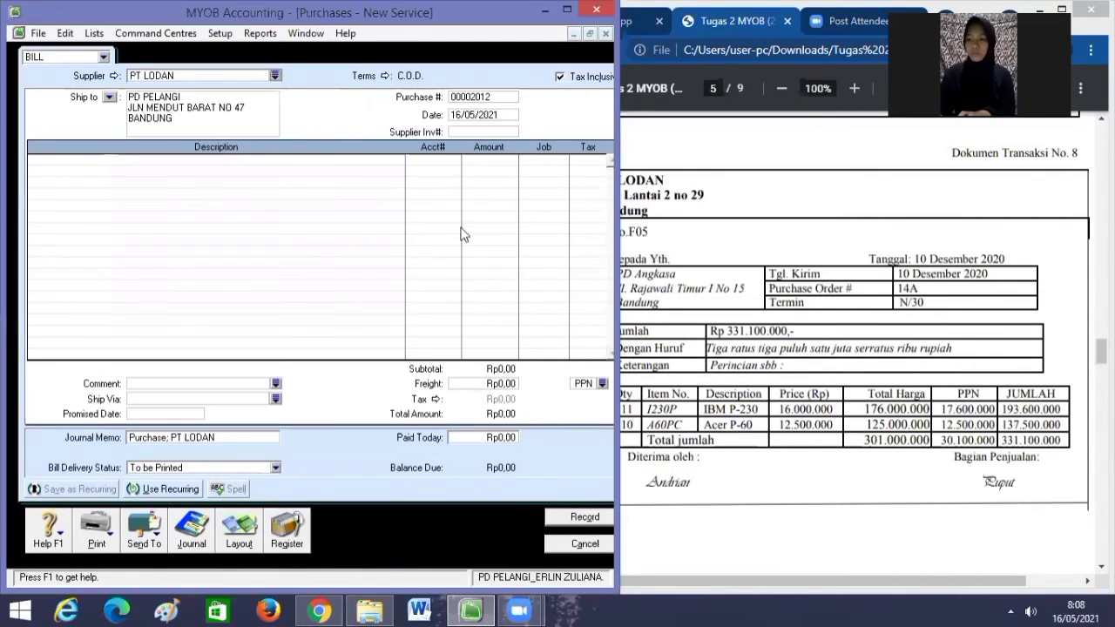
Set the bill's credit terms to balance due in 30 days.
left_click(385, 76)
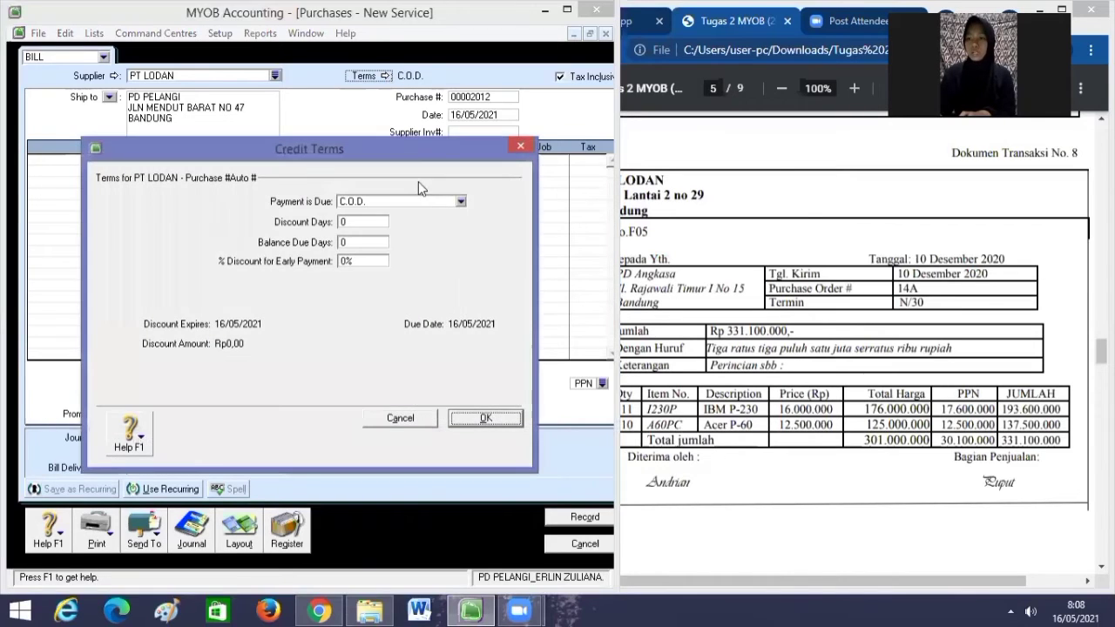
left_click(462, 202)
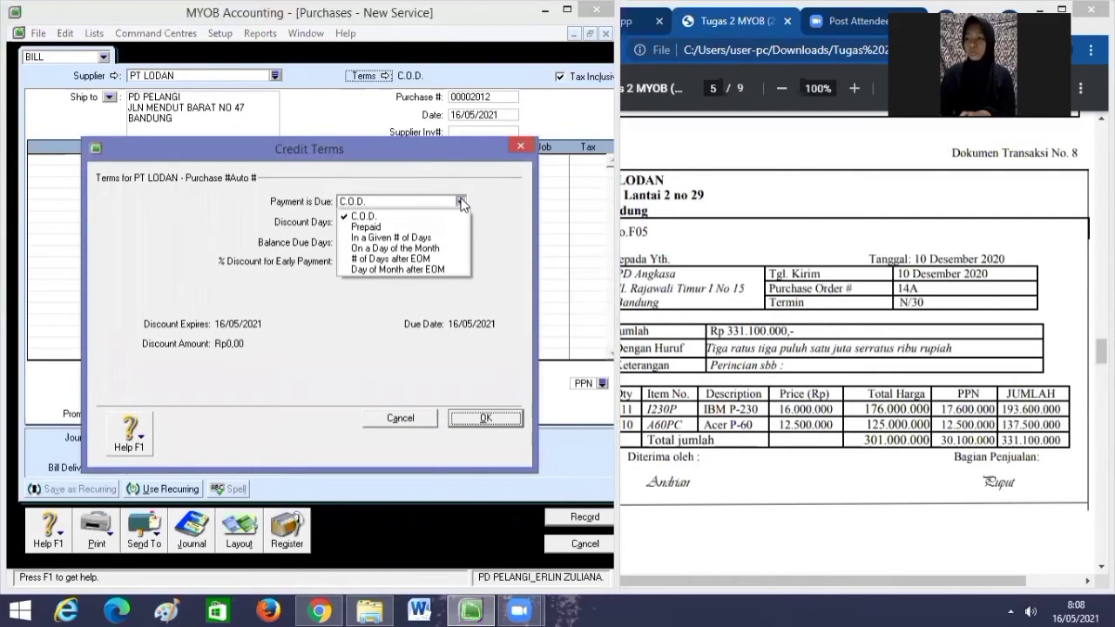
left_click(431, 238)
left_click(363, 241)
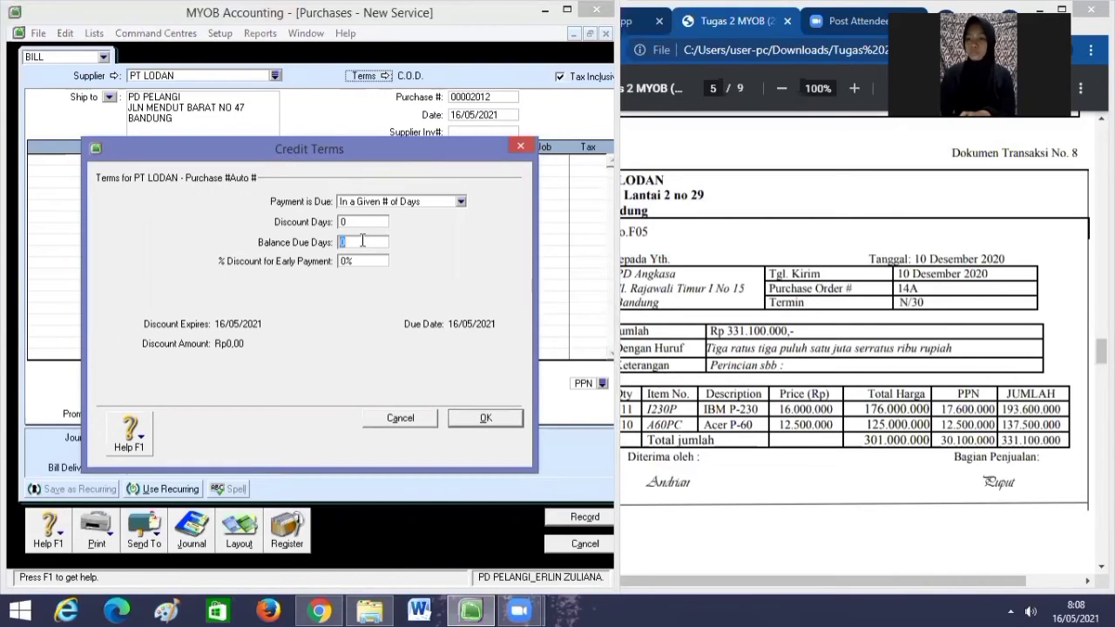
type("30")
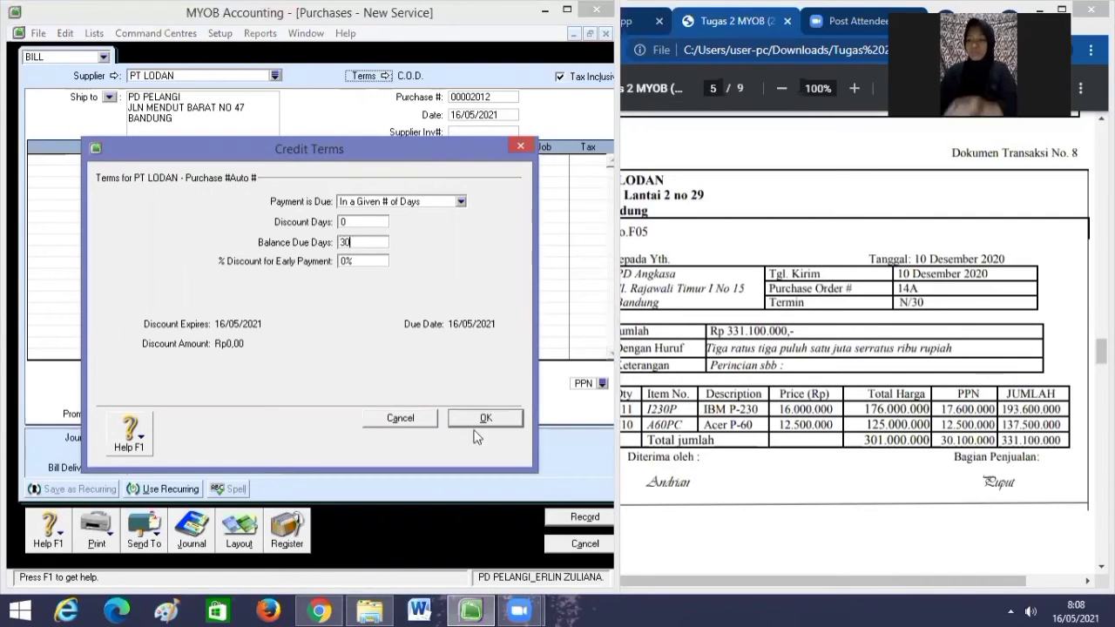
left_click(503, 418)
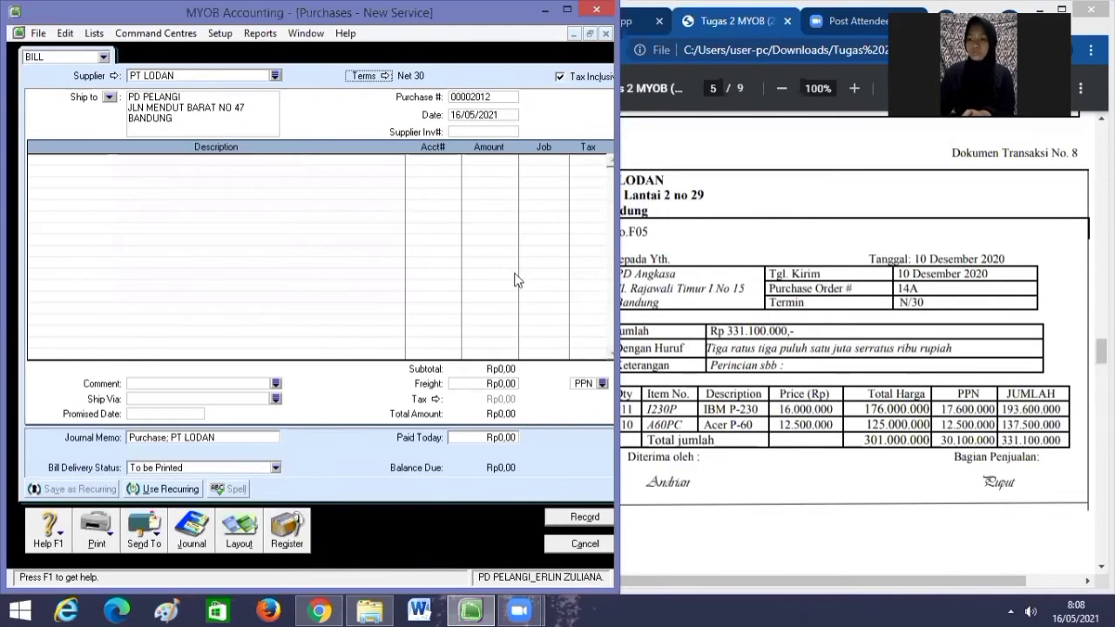
Untick Tax Inclusive, set the purchase number to F05, and start entering the date 10.
left_click(559, 76)
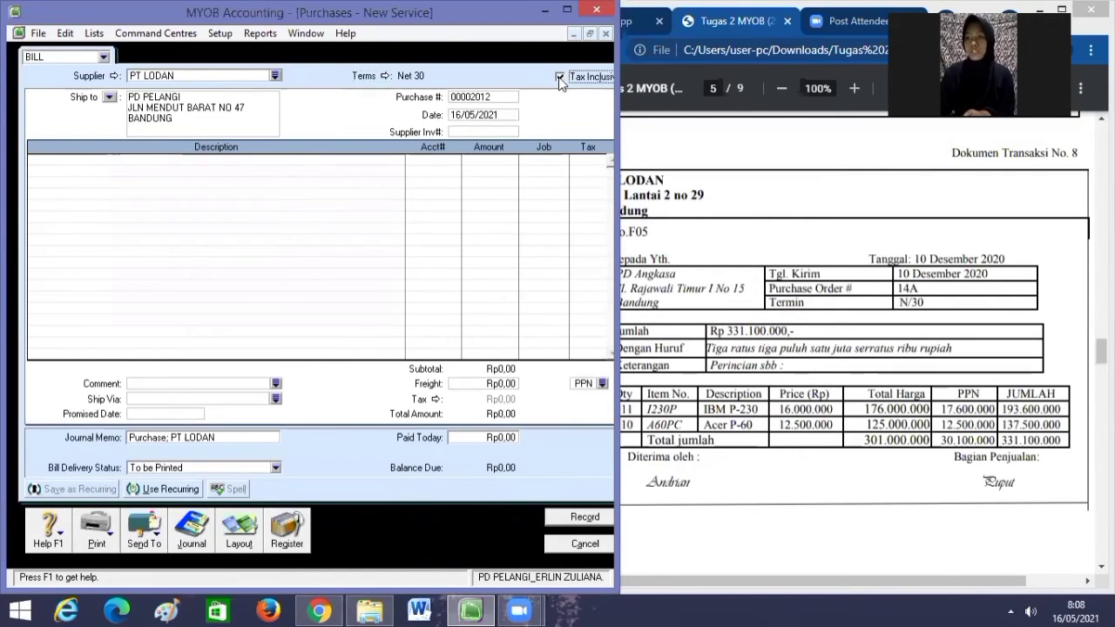
left_click(496, 97)
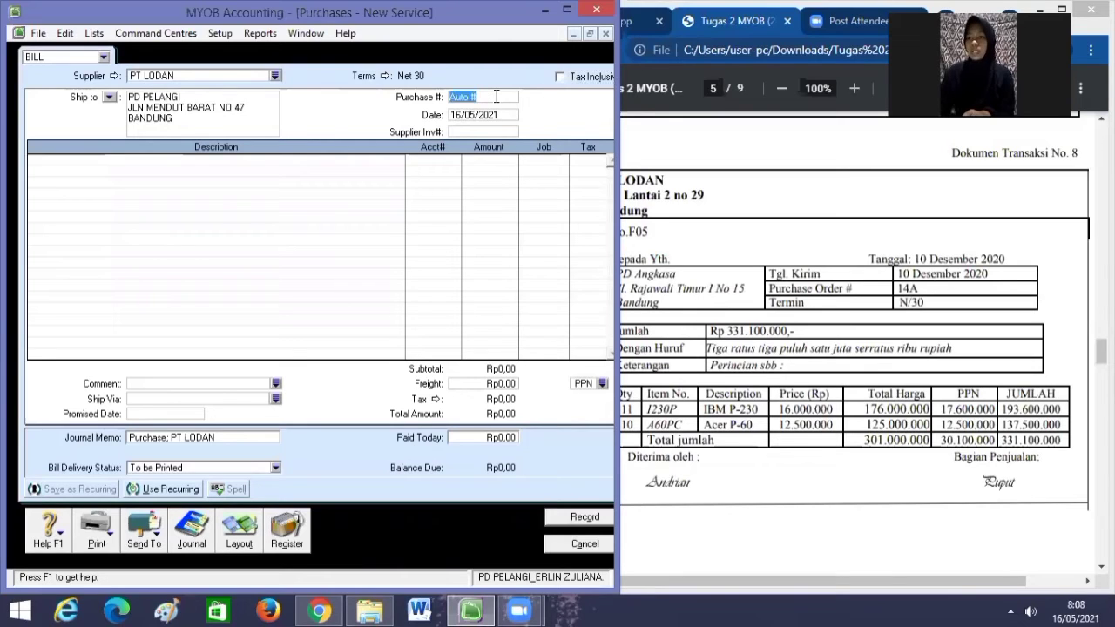
key("BackSpace")
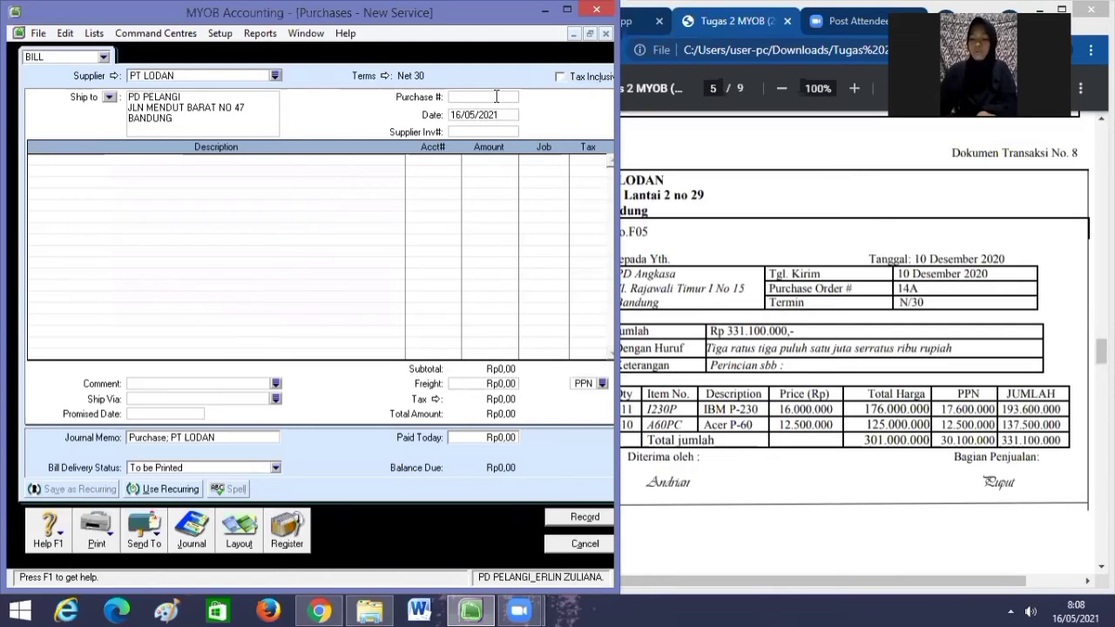
type("f")
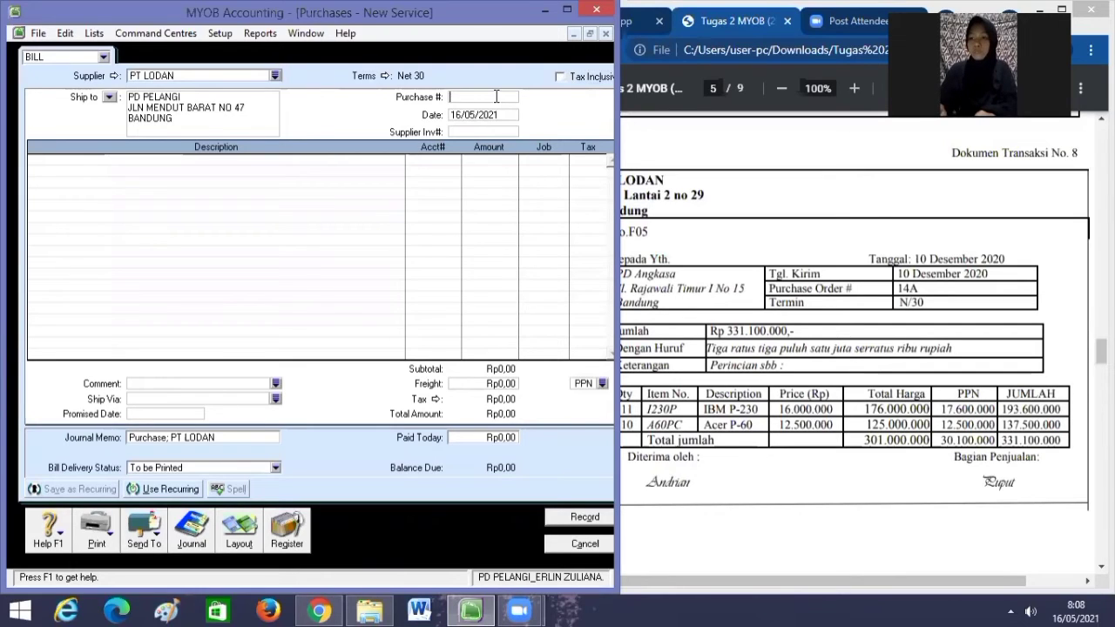
type("F05")
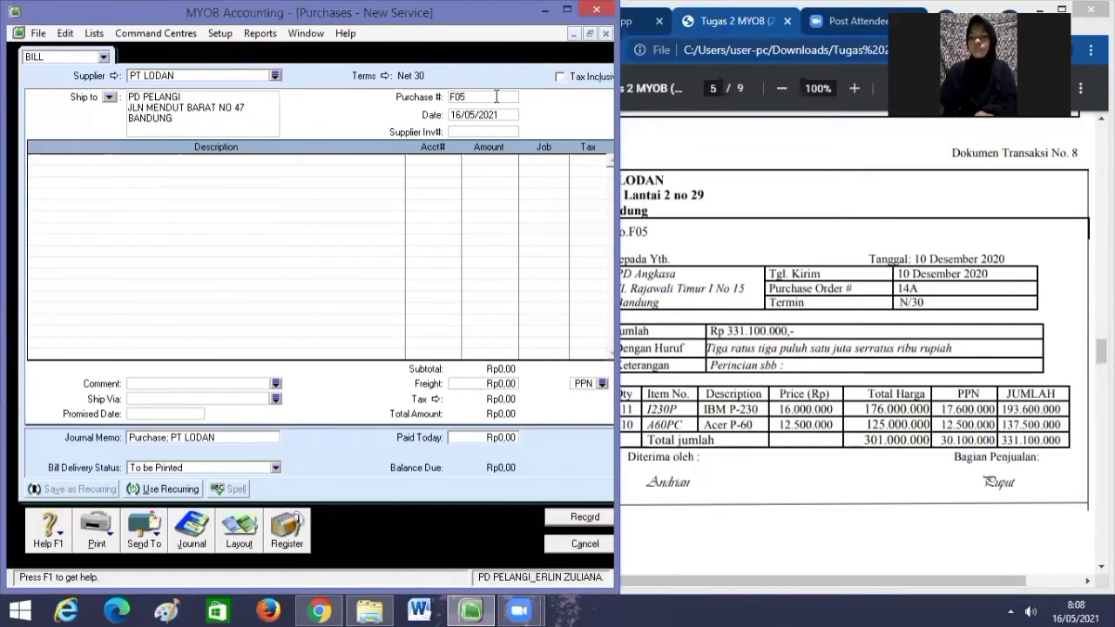
key("Tab")
key("BackSpace")
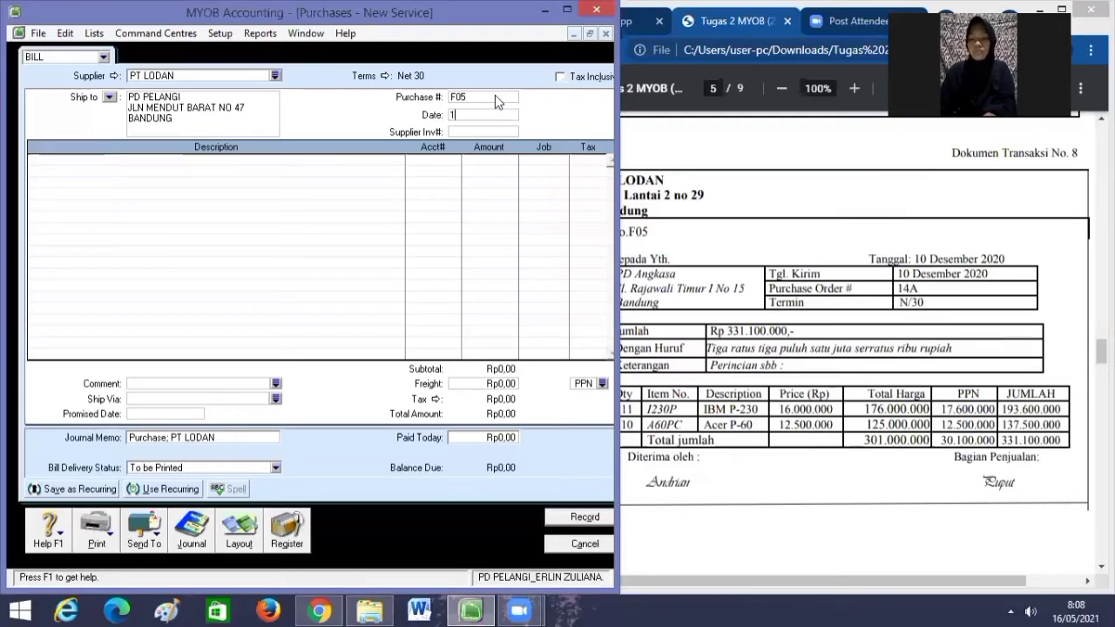
type("10/12/2020")
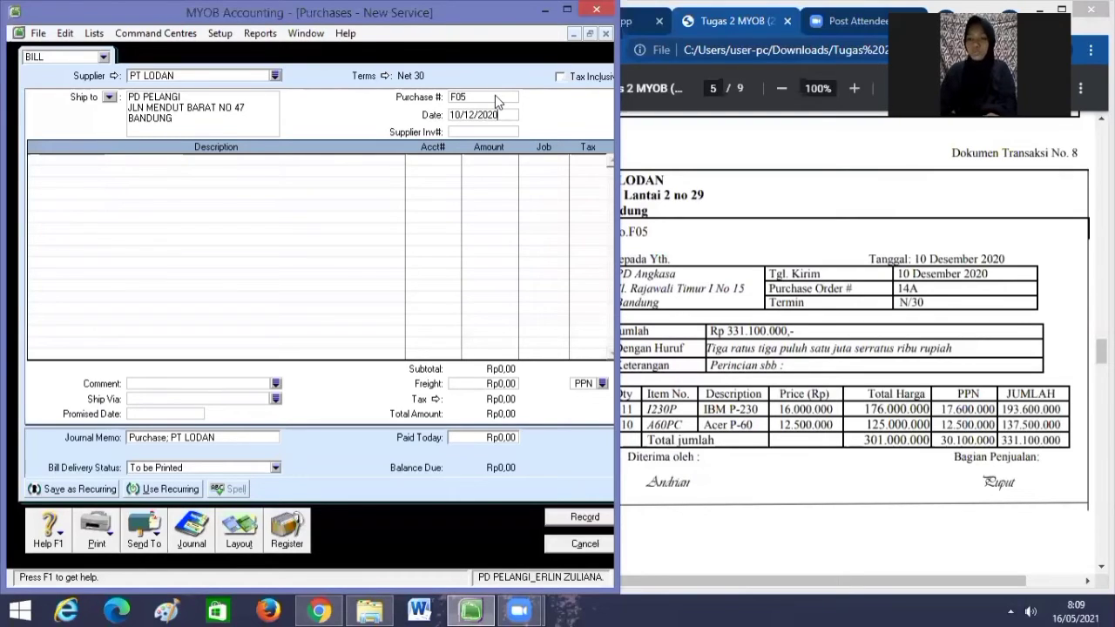
Switch the bill to the Item layout.
left_click(241, 529)
left_click(152, 289)
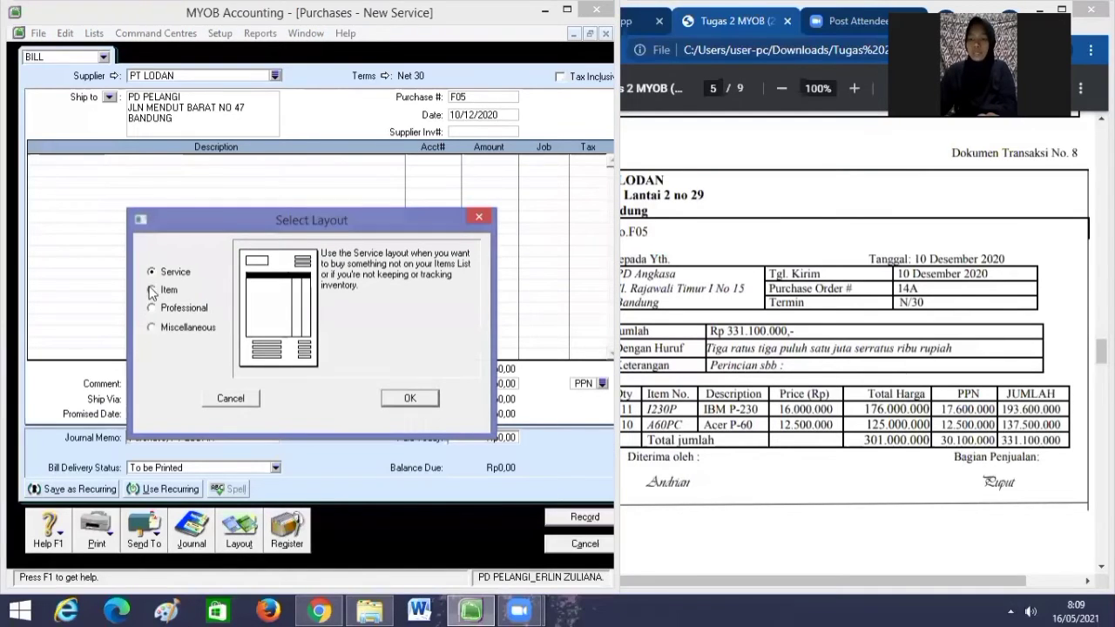
left_click(423, 399)
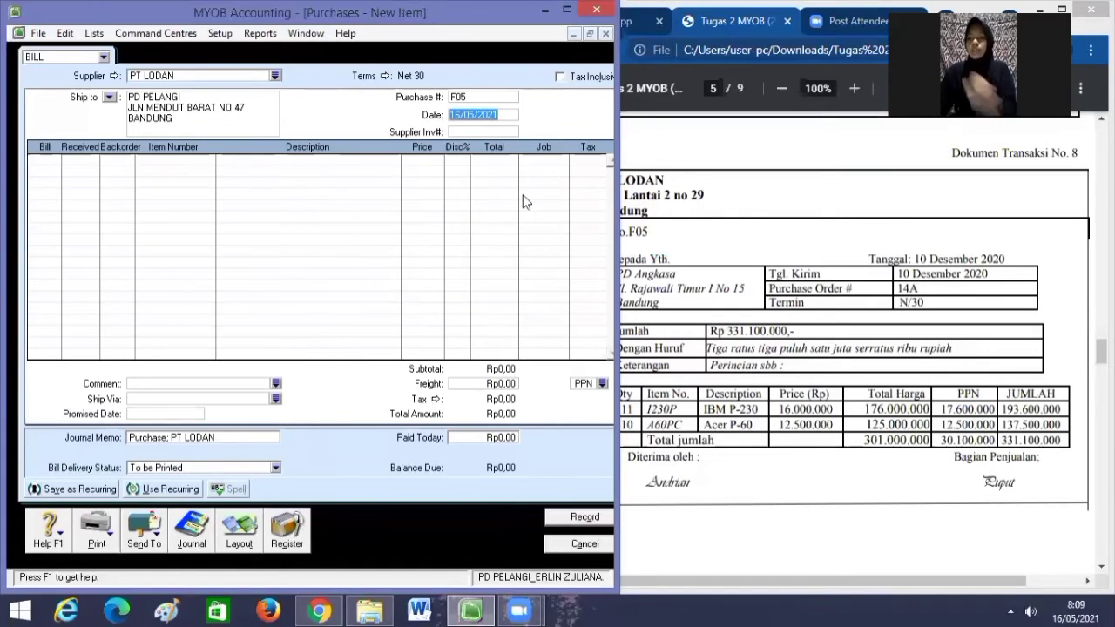
Add the first line: 11 × item 1230P at 16.000.000.
left_click(55, 158)
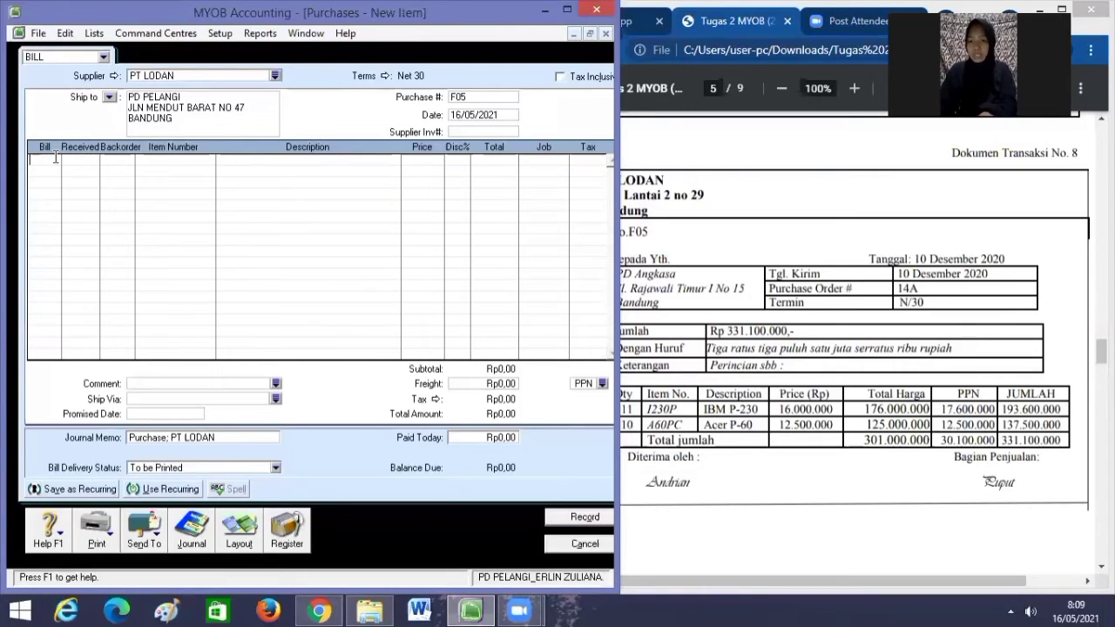
type("11")
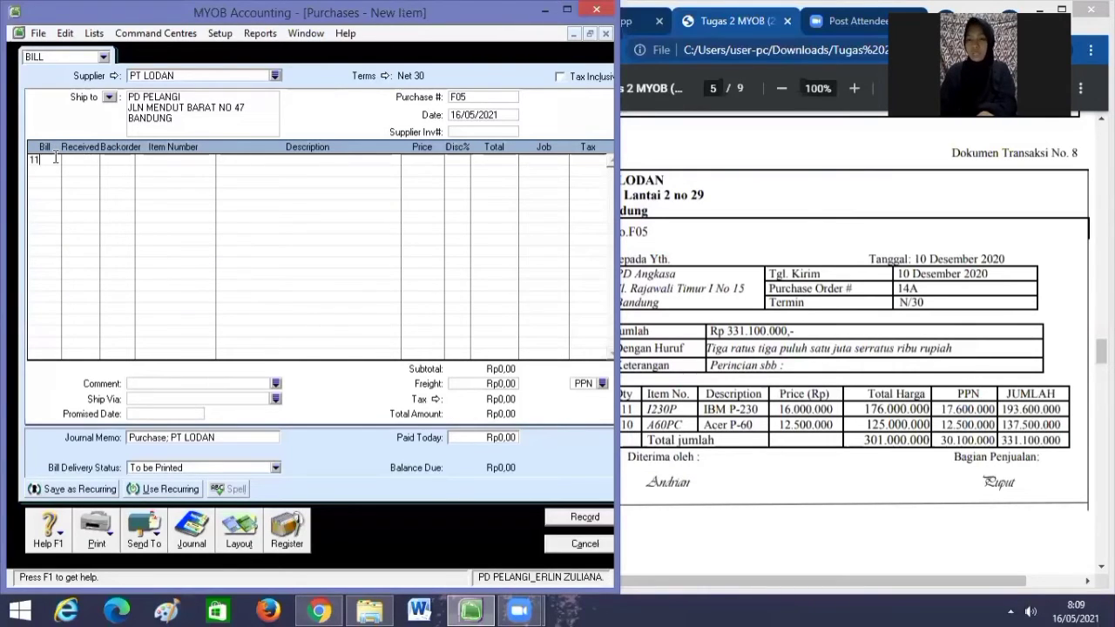
key("Tab")
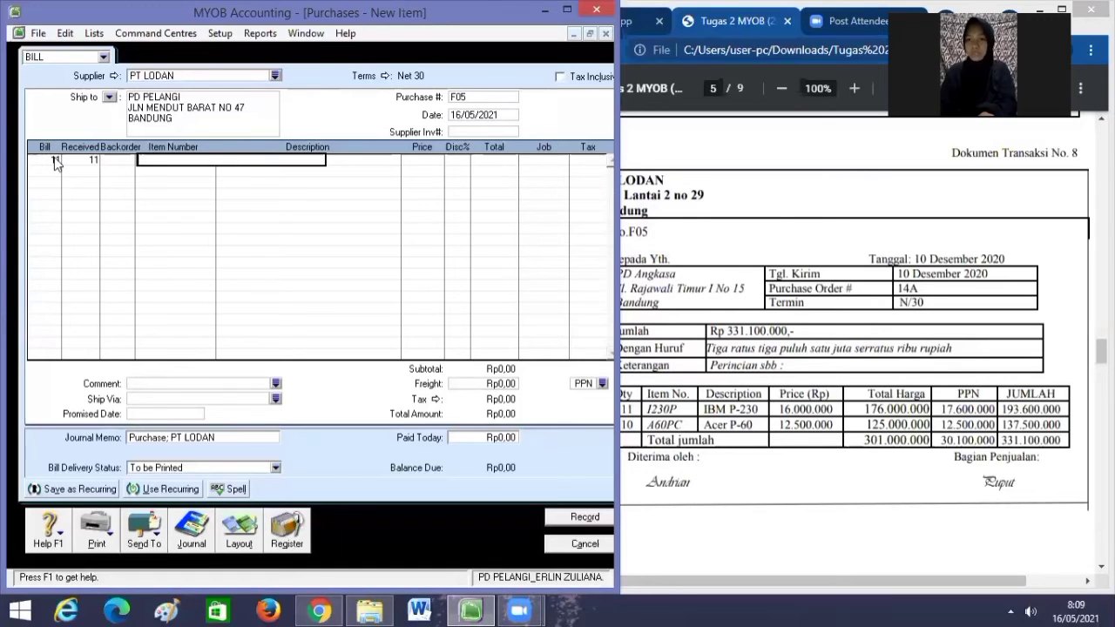
type("1230P")
key("Tab")
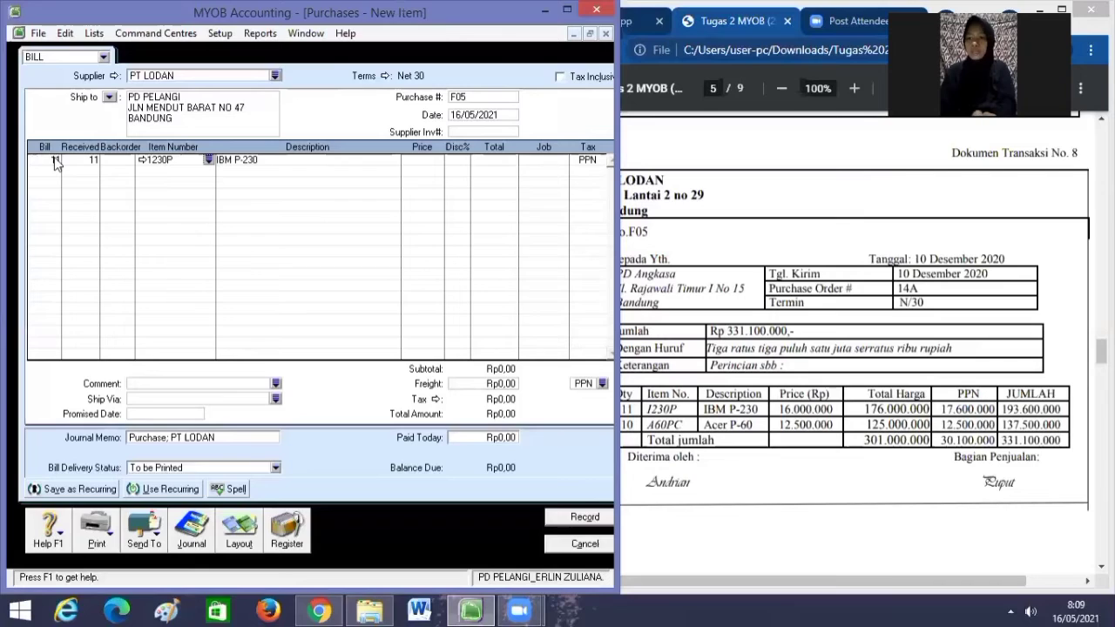
key("Tab")
key("Tab")
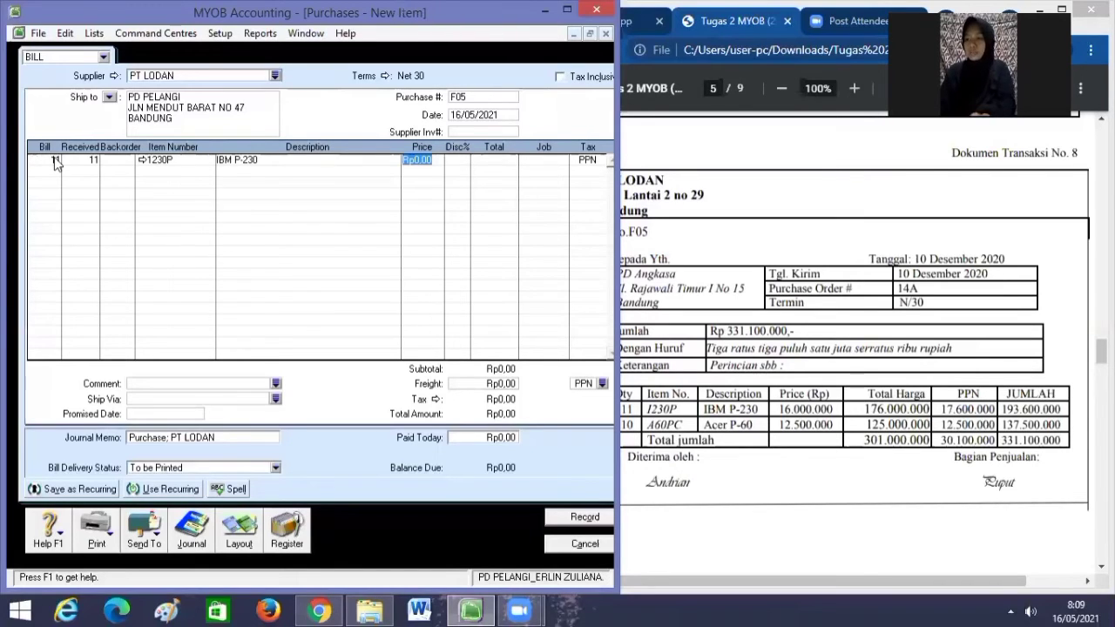
type("16")
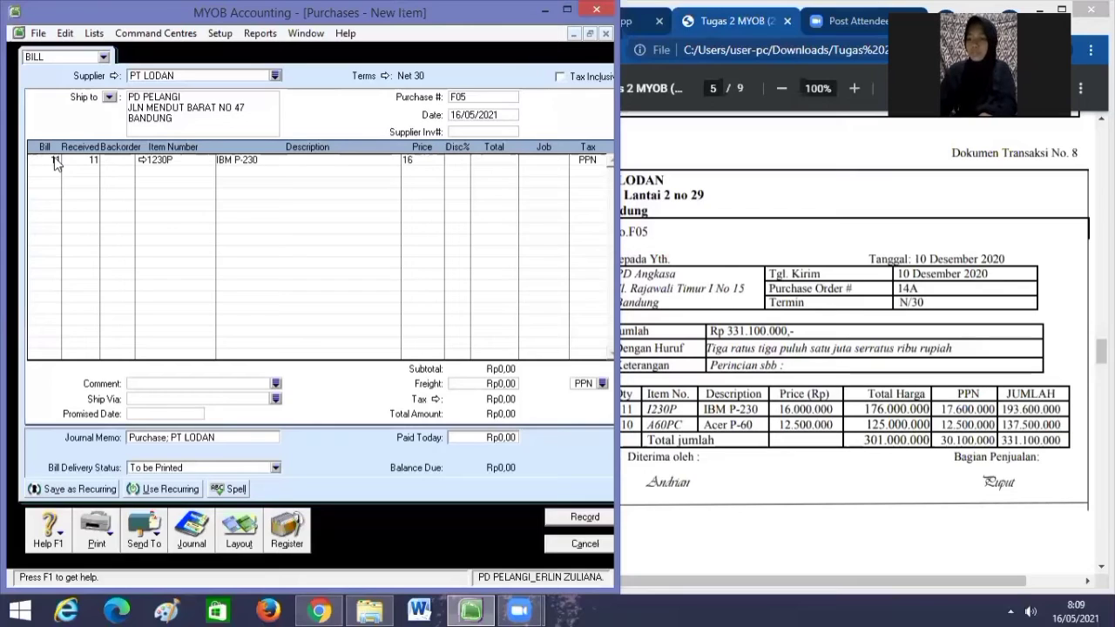
type("000000")
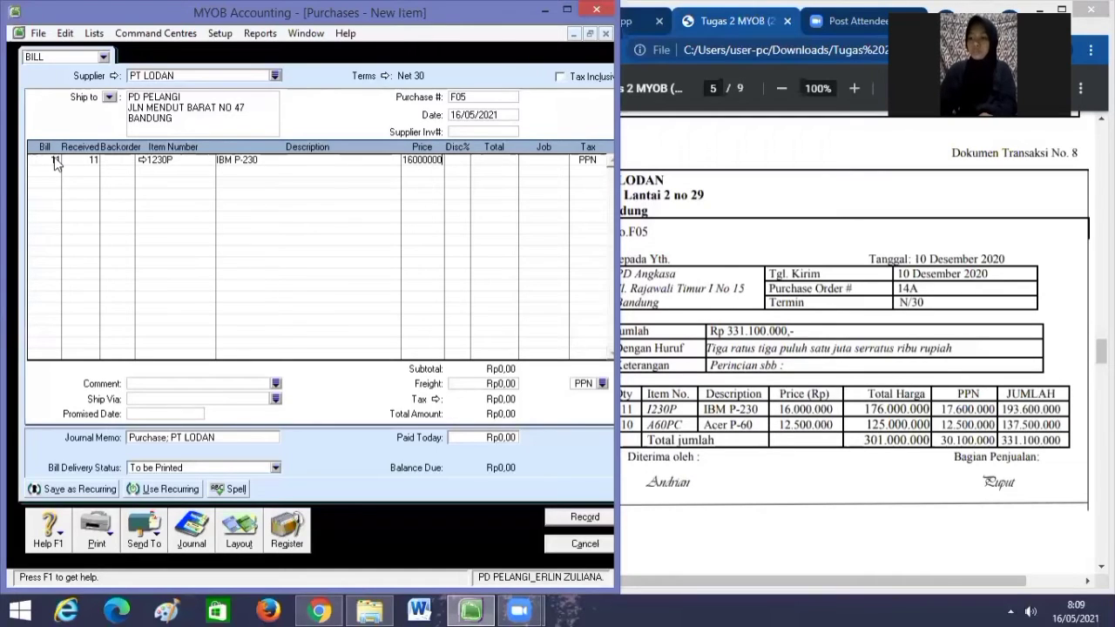
key("Tab")
key("Tab")
key("Tab")
key("Tab")
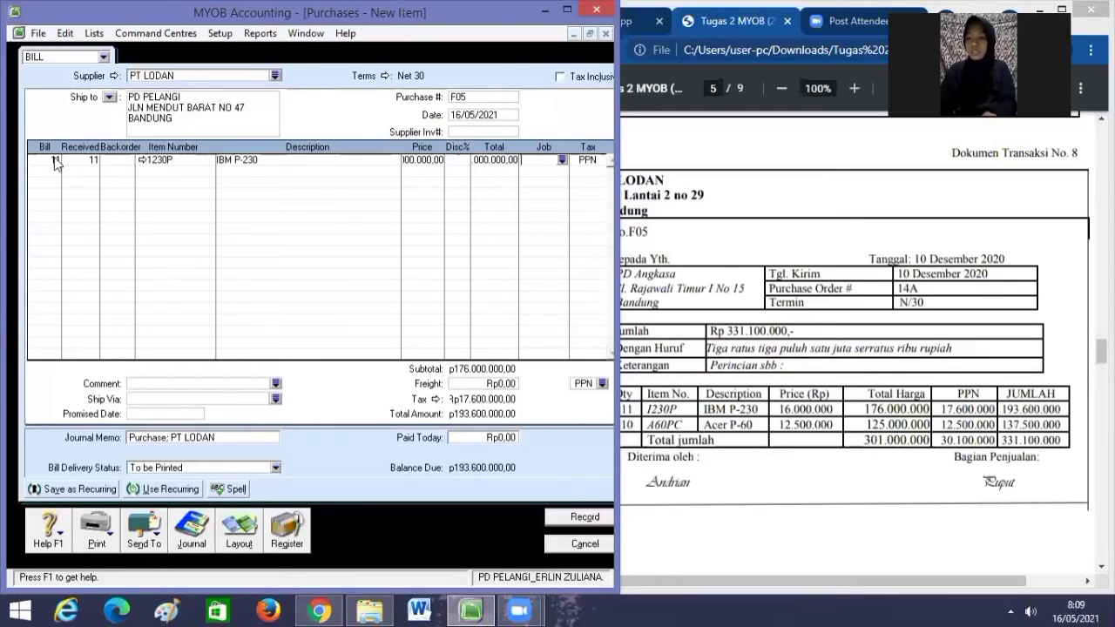
key("Tab")
Add the second line: 10 × item A60PC at 12.500.000.
type("1")
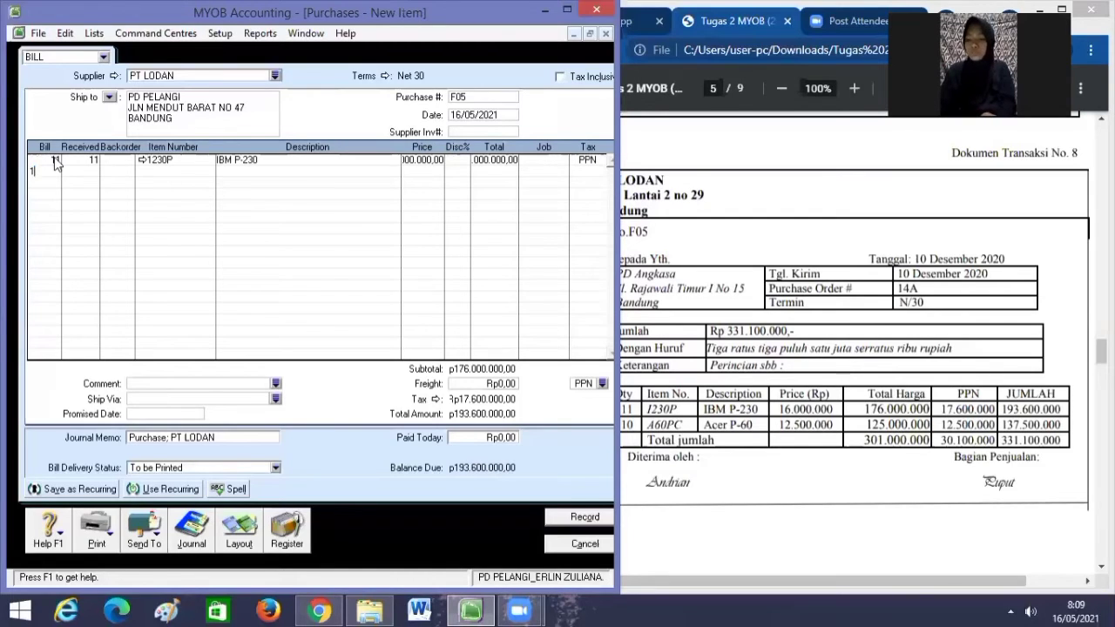
type("0")
key("Tab")
key("Tab")
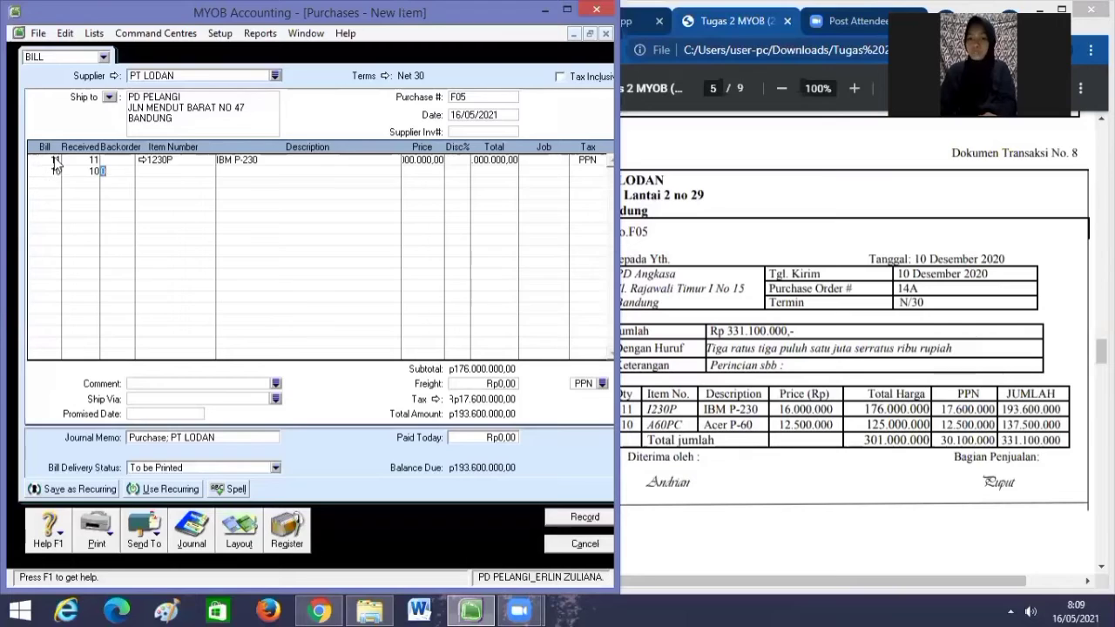
type("A60PC")
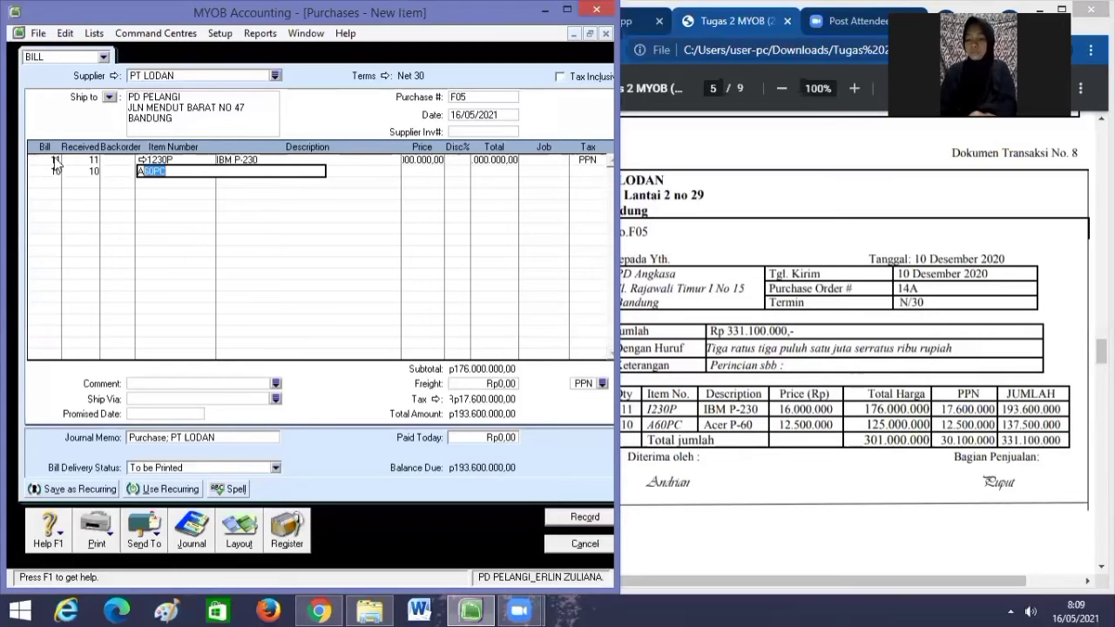
key("Tab")
key("Tab")
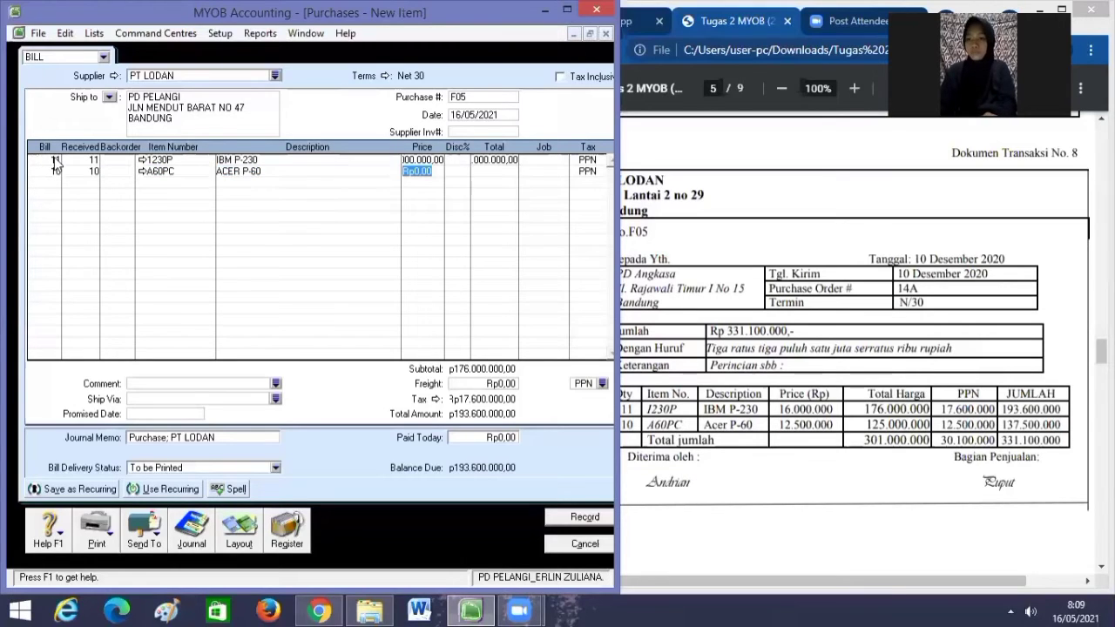
type("125")
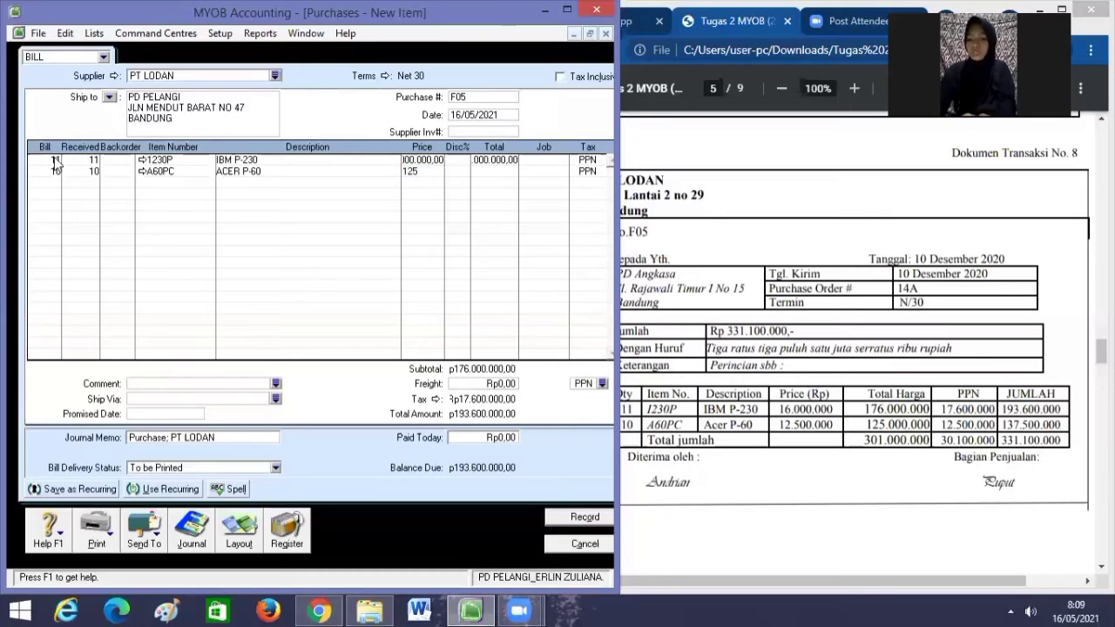
type("00000")
key("Tab")
key("Tab")
key("Tab")
key("Tab")
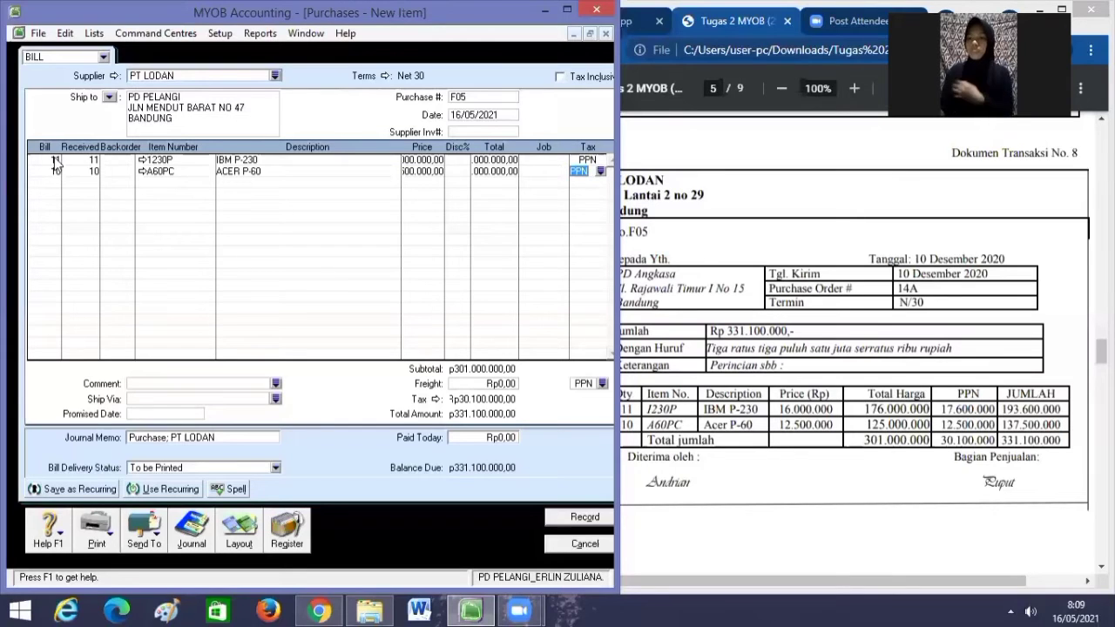
key("Tab")
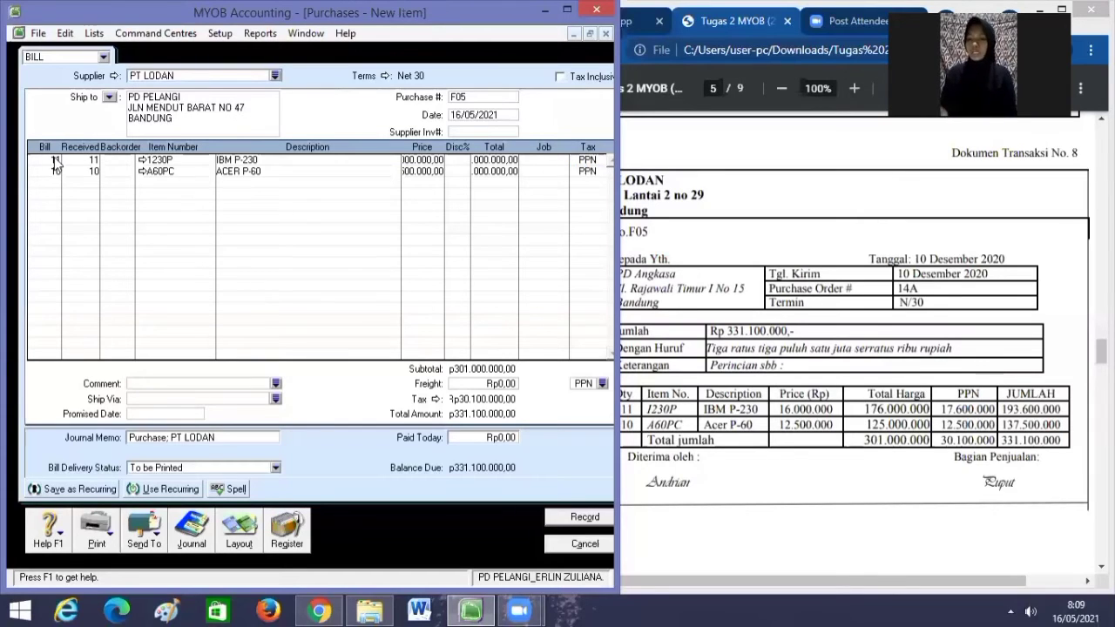
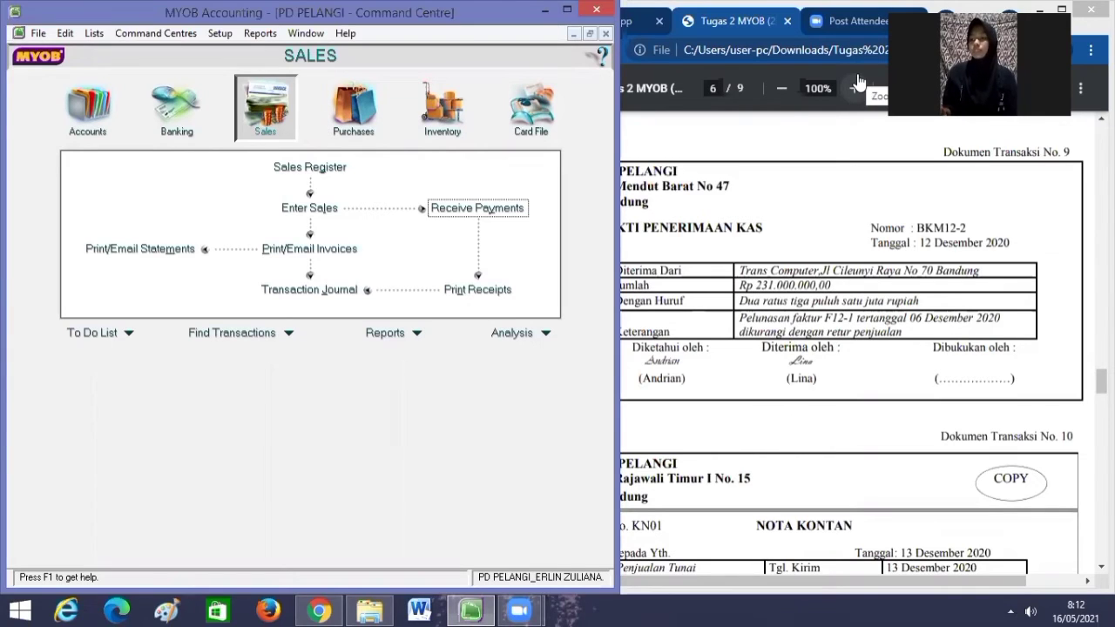
Return to MYOB and open Receive Payments from the Sales Command Centre.
left_click_drag(1004, 244, 998, 244)
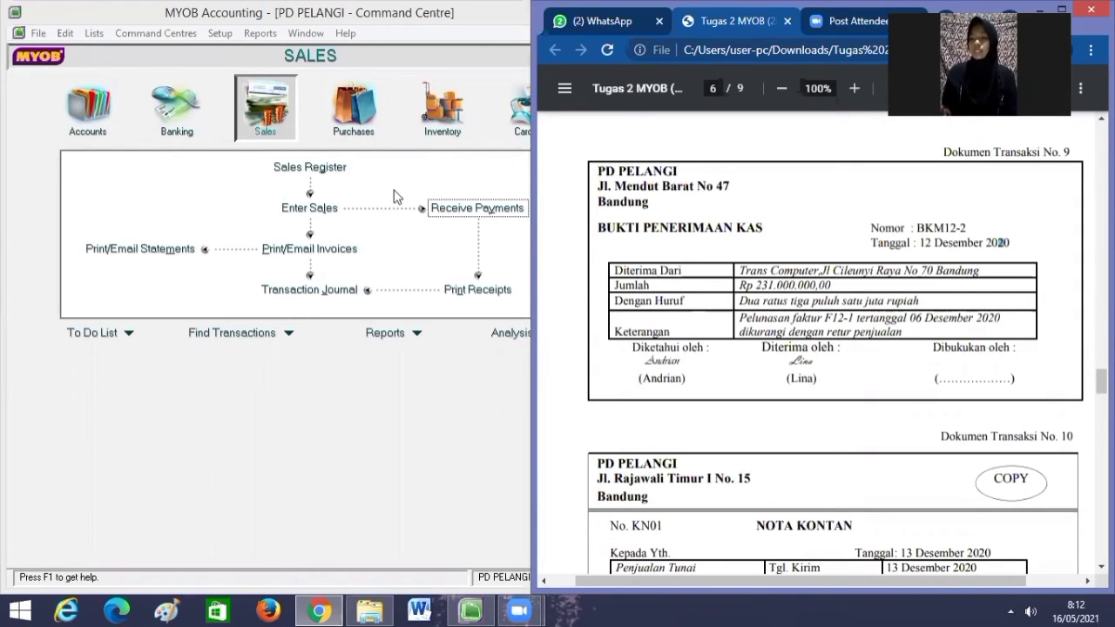
left_click(302, 116)
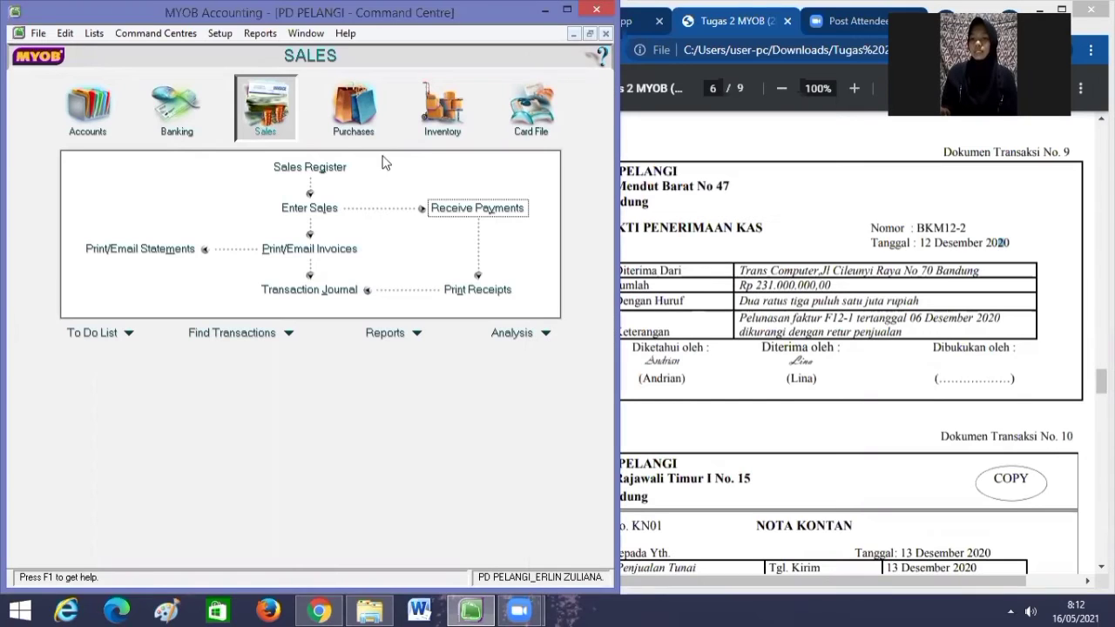
left_click(470, 210)
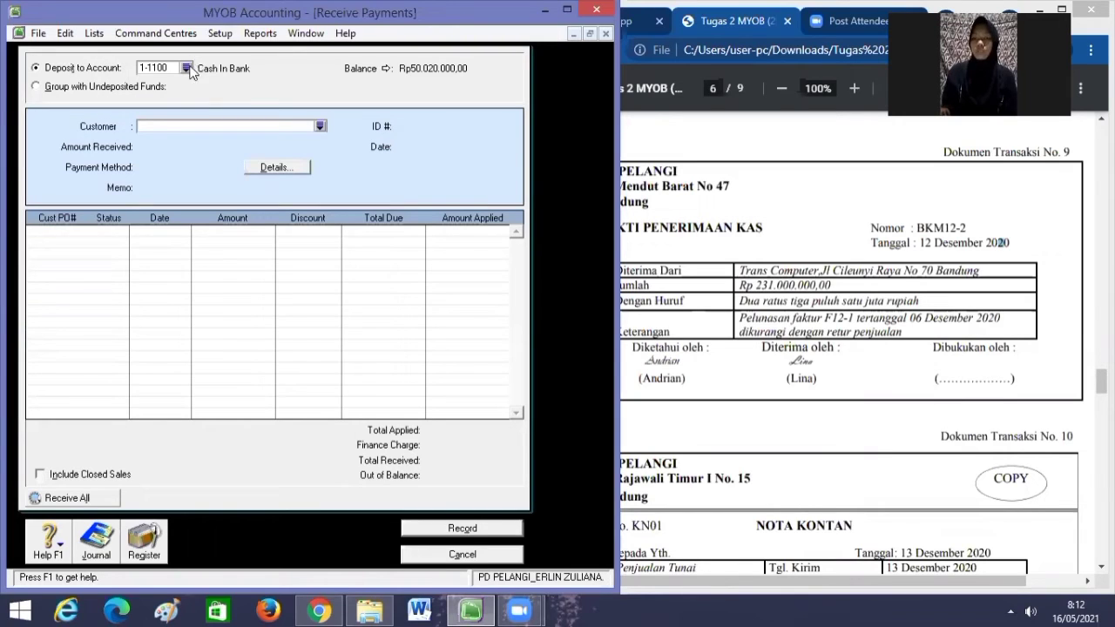
Pick TRANS COMPUTER from the customer list as the paying customer.
left_click(321, 127)
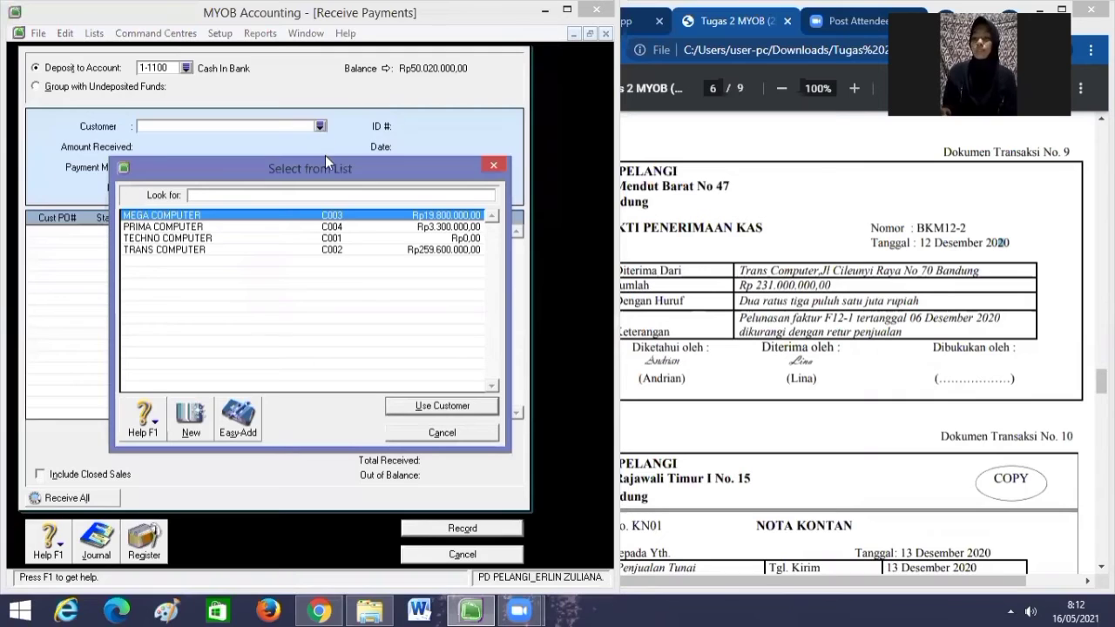
left_click(250, 250)
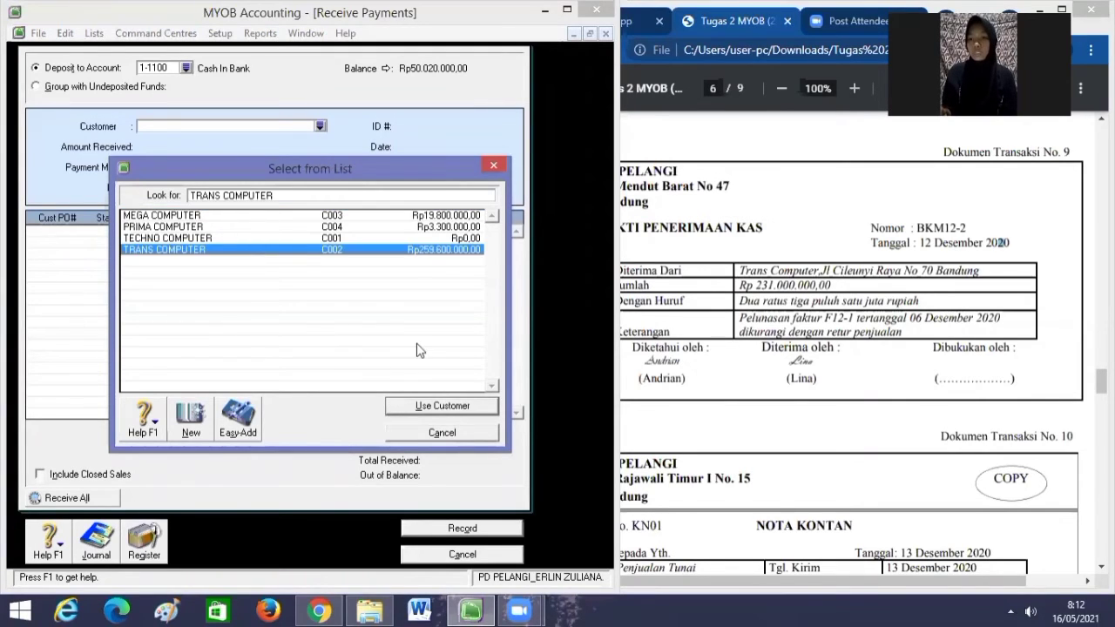
left_click(430, 405)
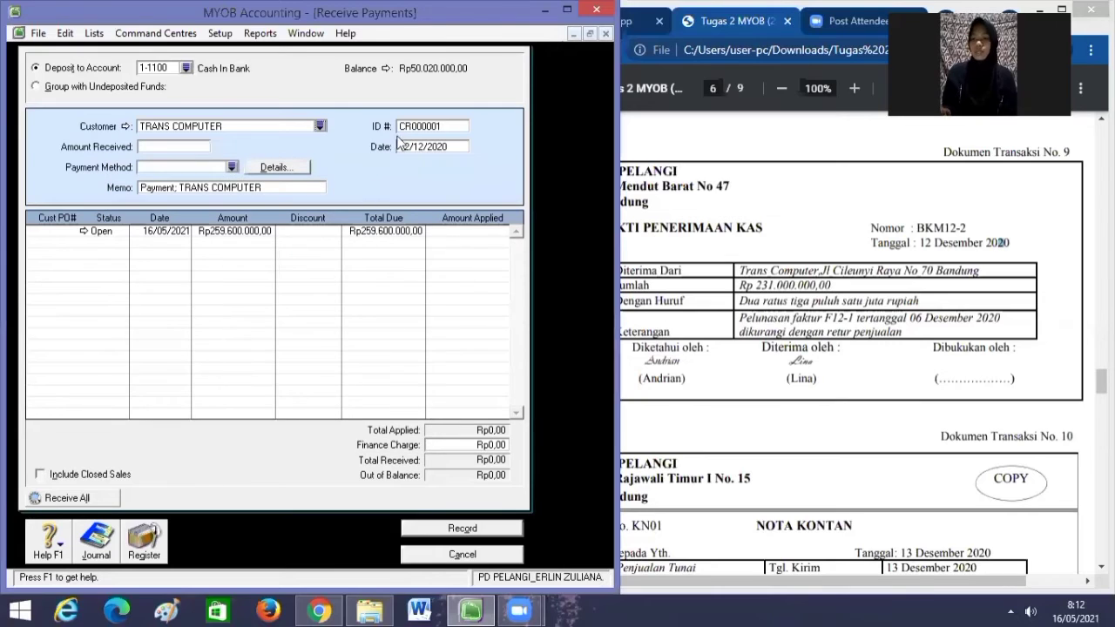
Enter receipt ID BKM12-2 and payment date 12/12/2020.
left_click(445, 124)
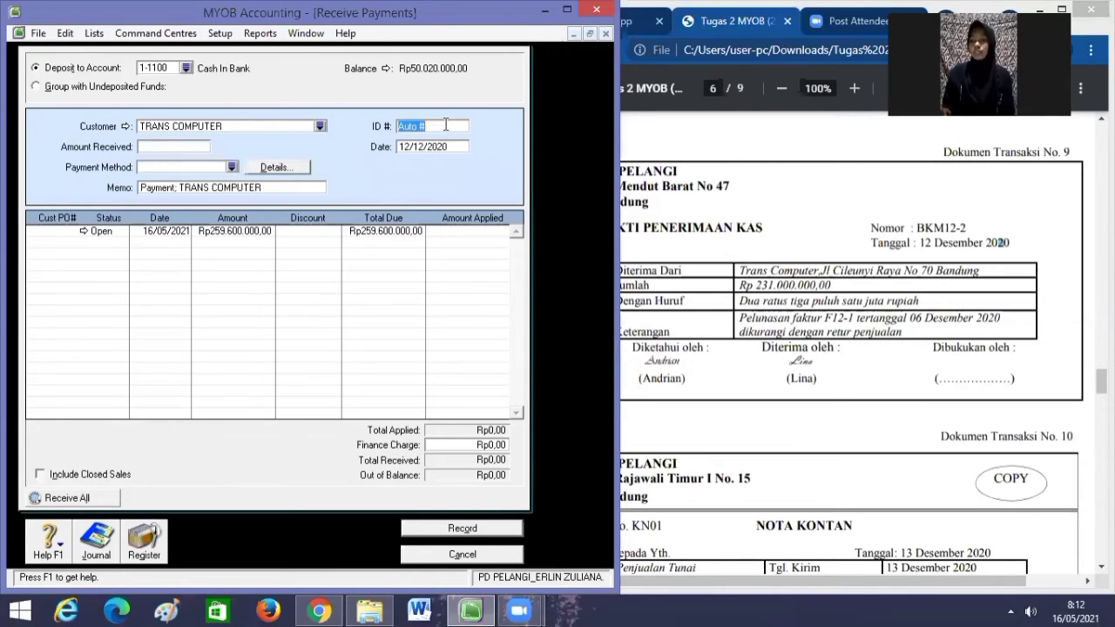
key("BackSpace")
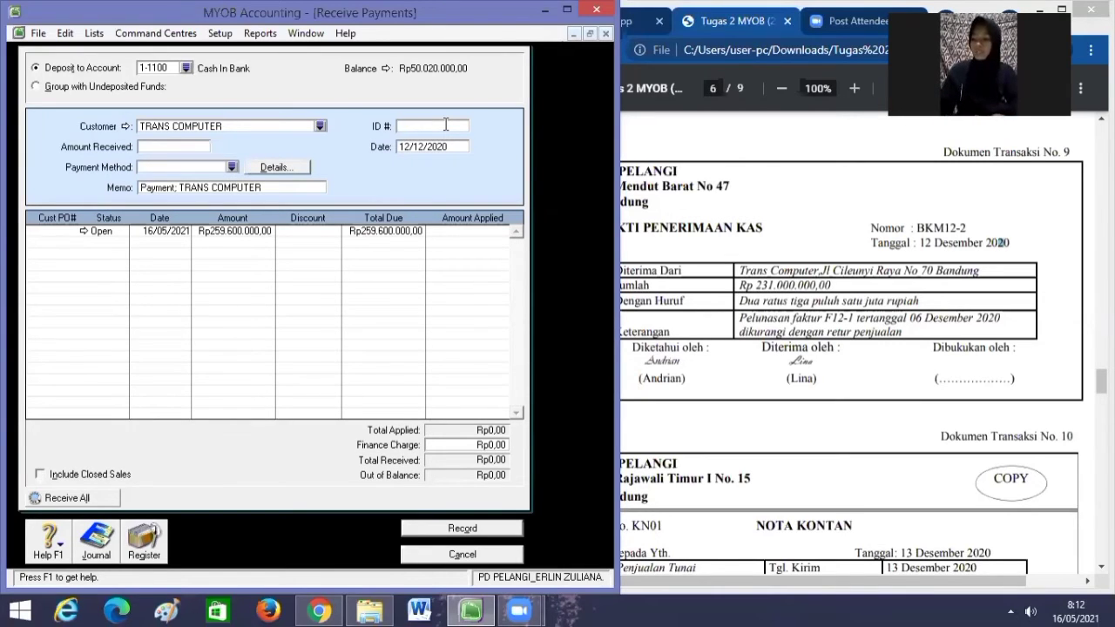
type("BKM12")
type("-1")
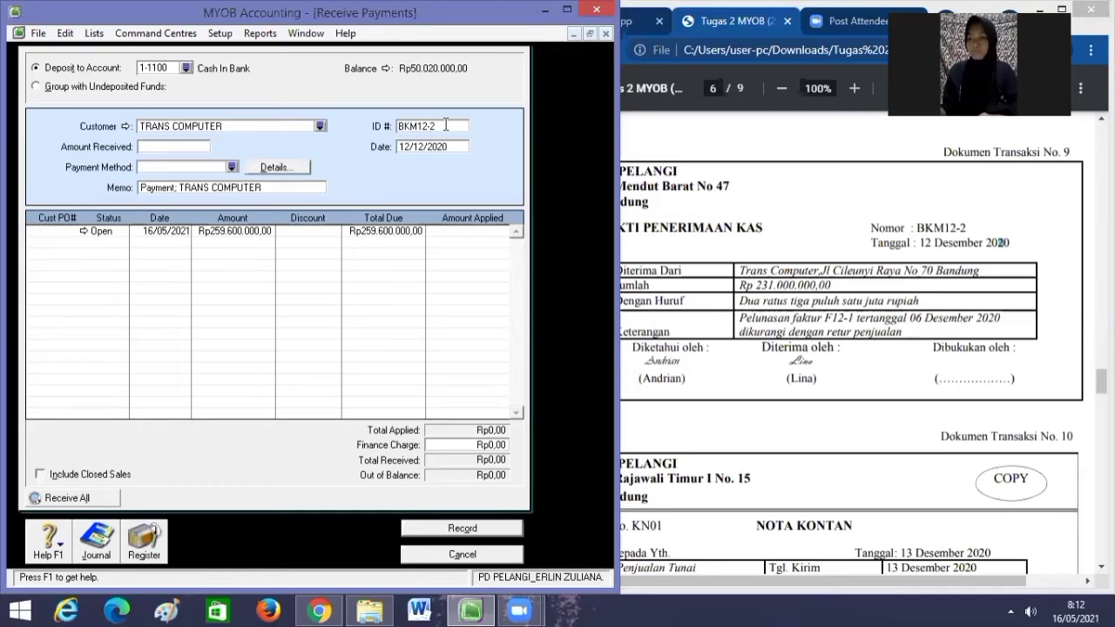
key("Tab")
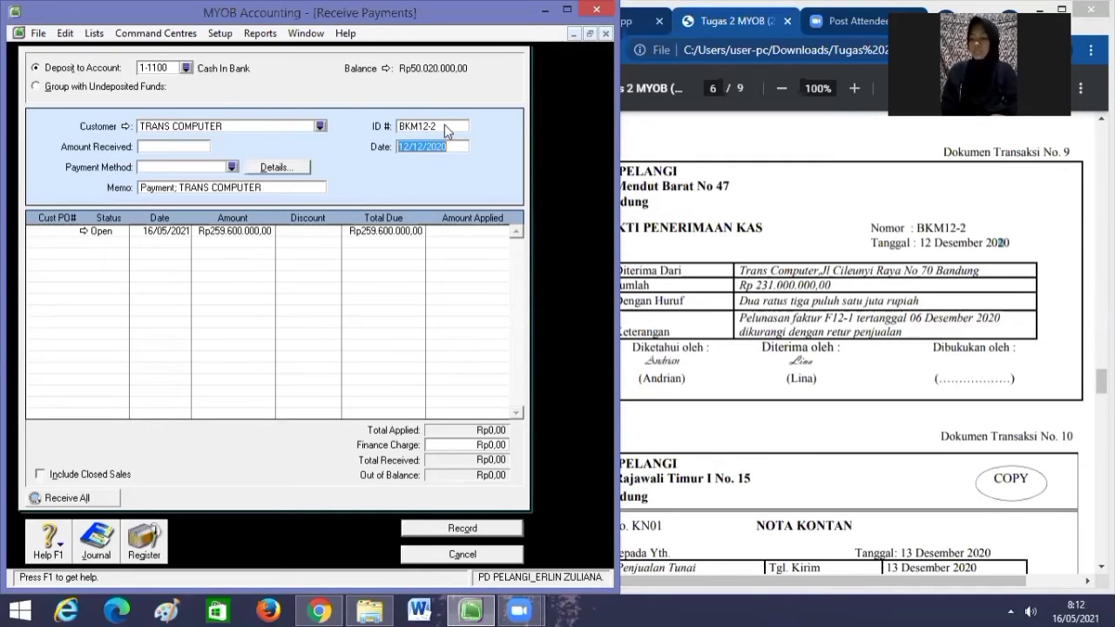
type("12/")
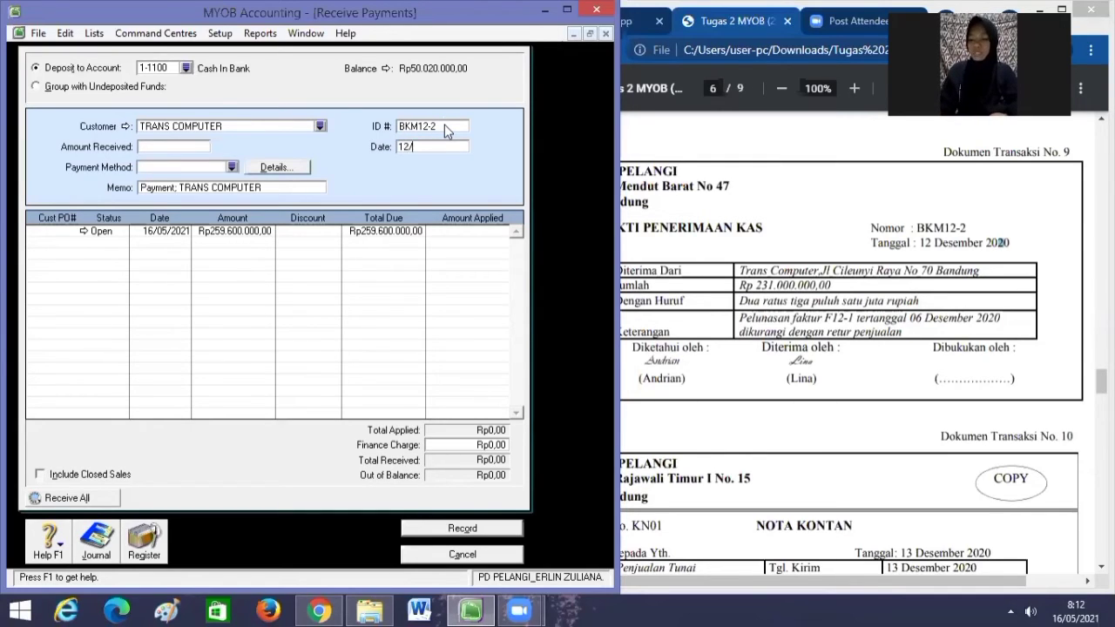
type("12/2020")
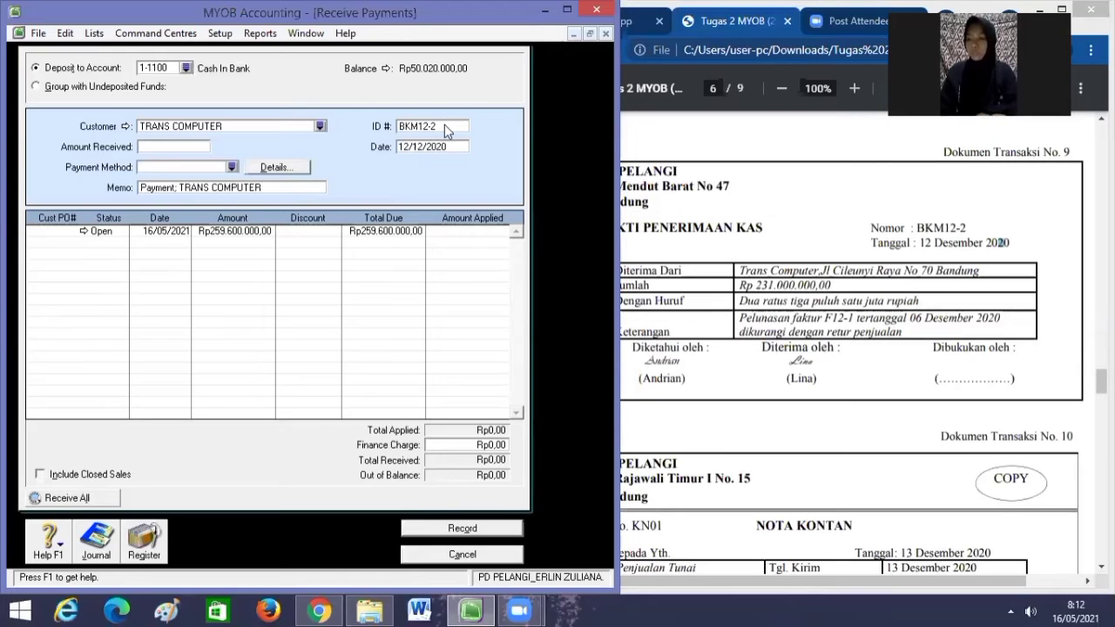
Receive Rp231.000.000, apply it to the open invoice, and record the payment.
left_click(171, 146)
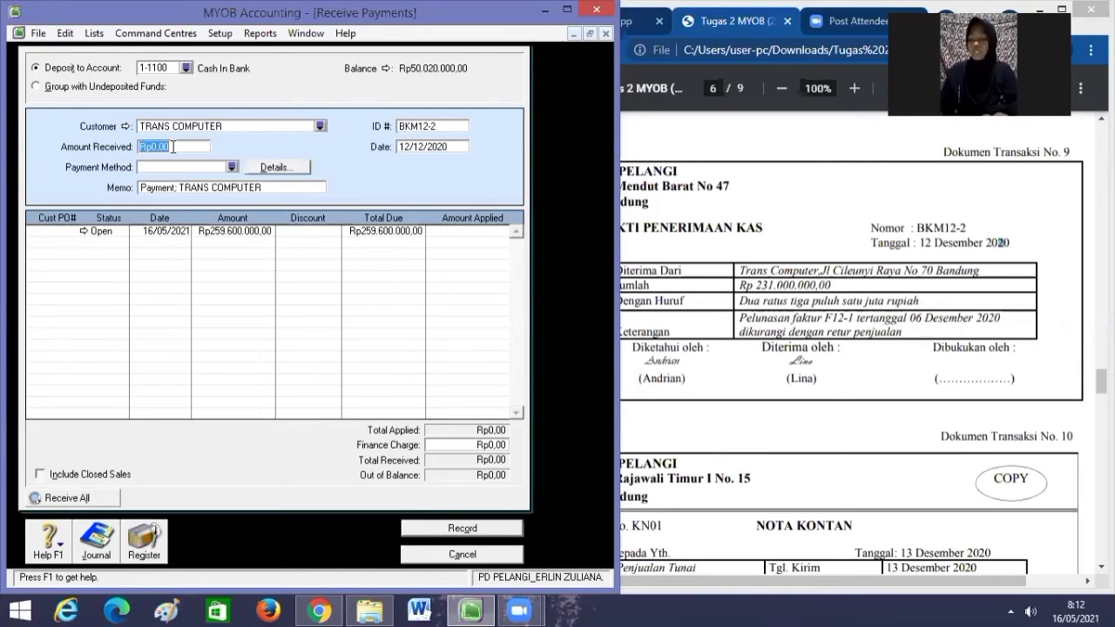
key("BackSpace")
type("231")
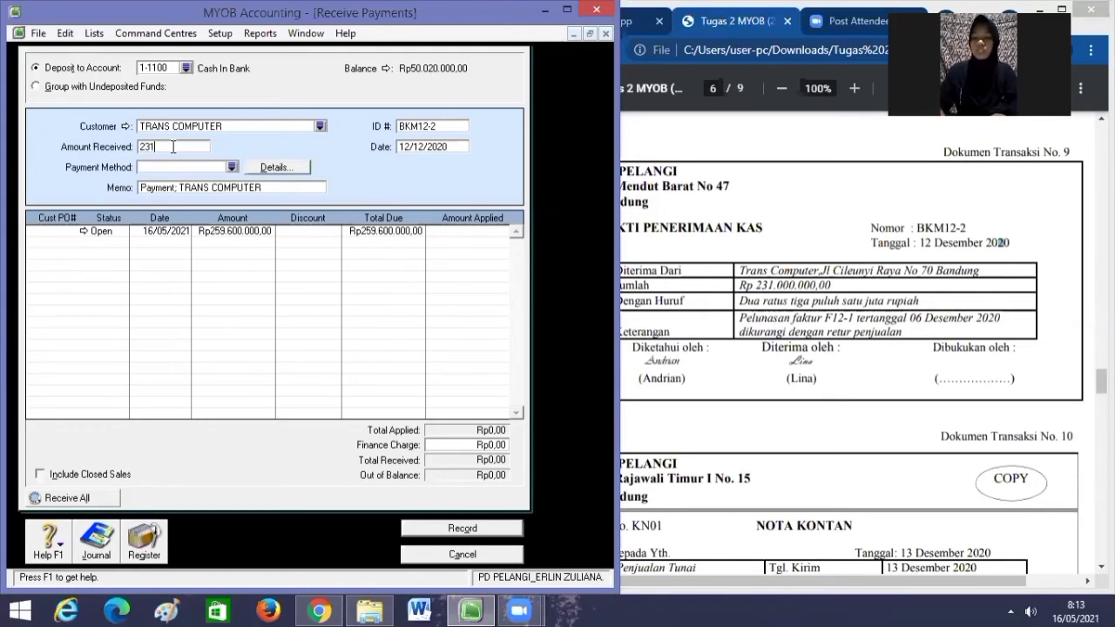
type("000000")
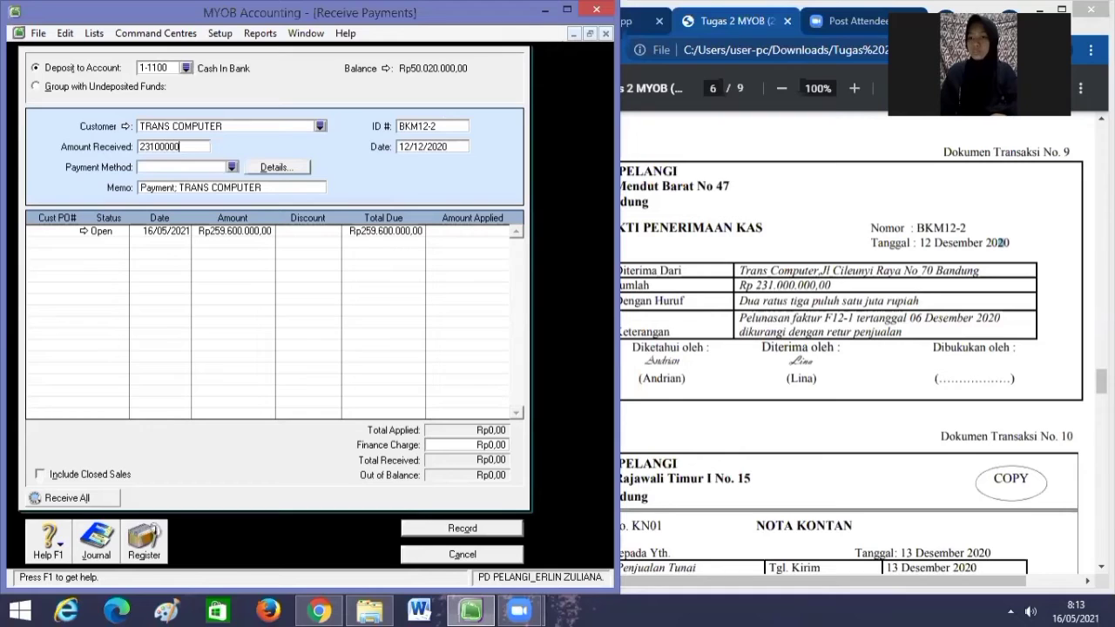
key("Tab")
key("Tab")
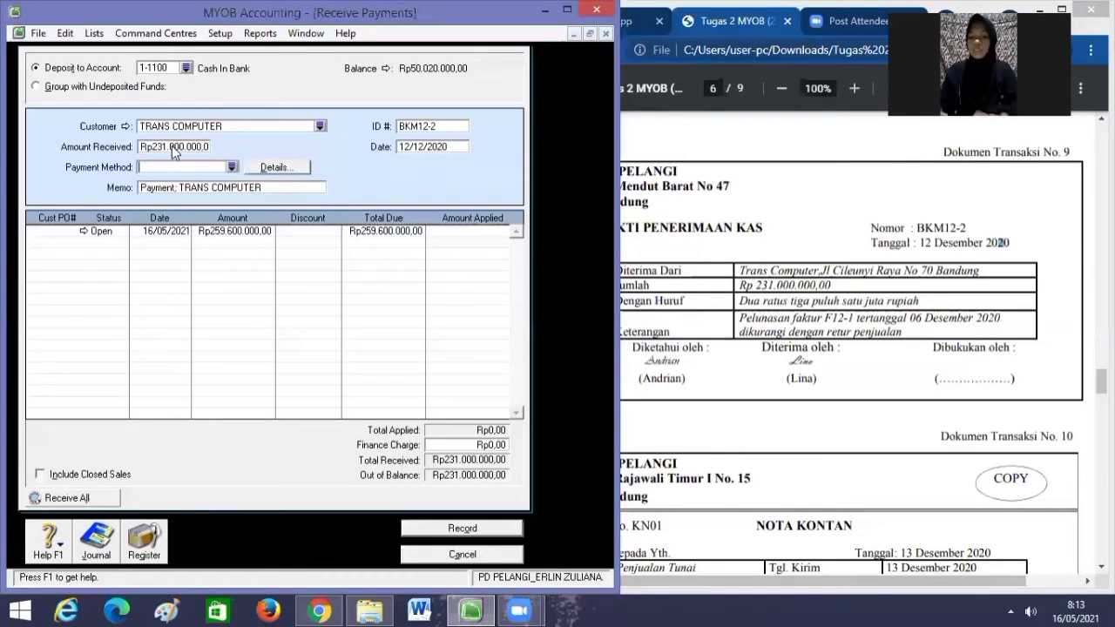
key("Tab")
key("Tab")
key("Tab")
key("Tab")
key("Tab")
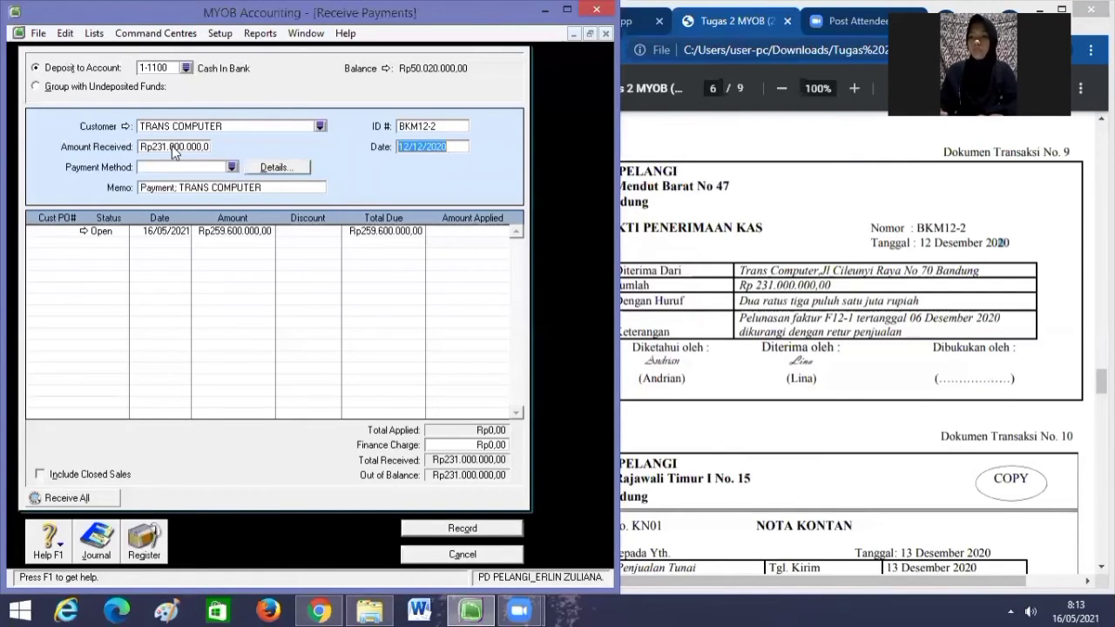
key("Tab")
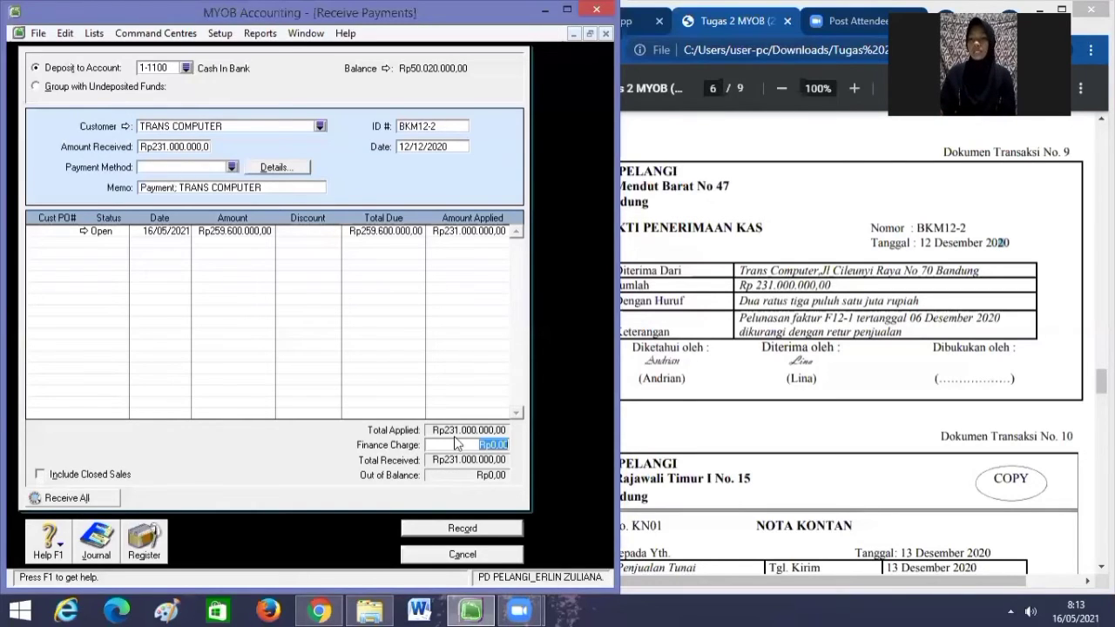
left_click(438, 528)
scroll(784, 217, "down", 3)
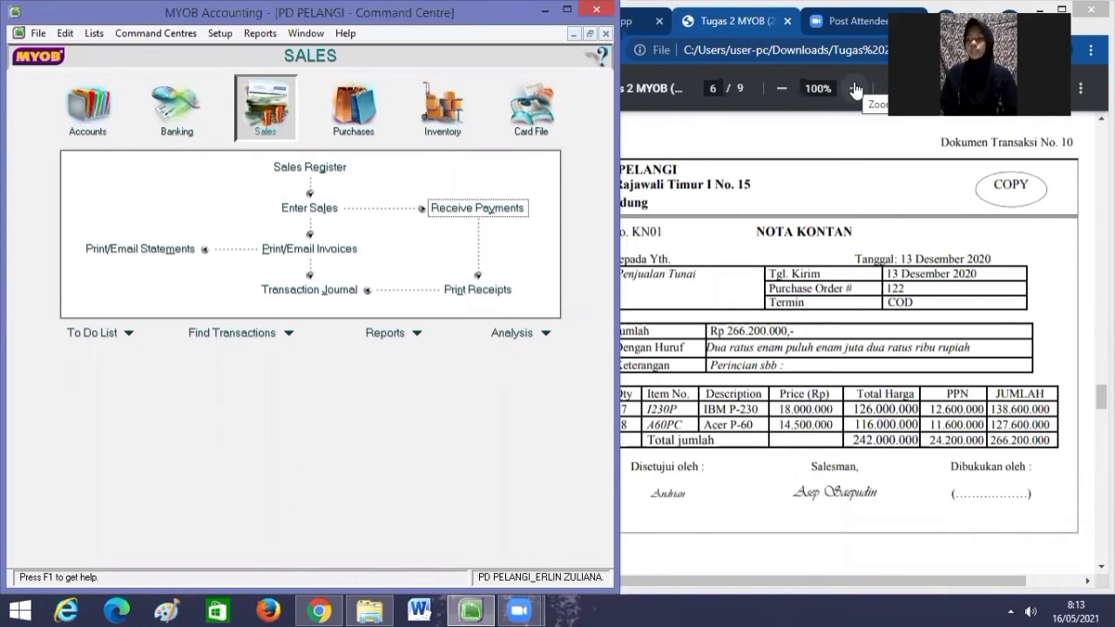
Return to MYOB and start a new sales invoice with Enter Sales.
left_click(884, 261)
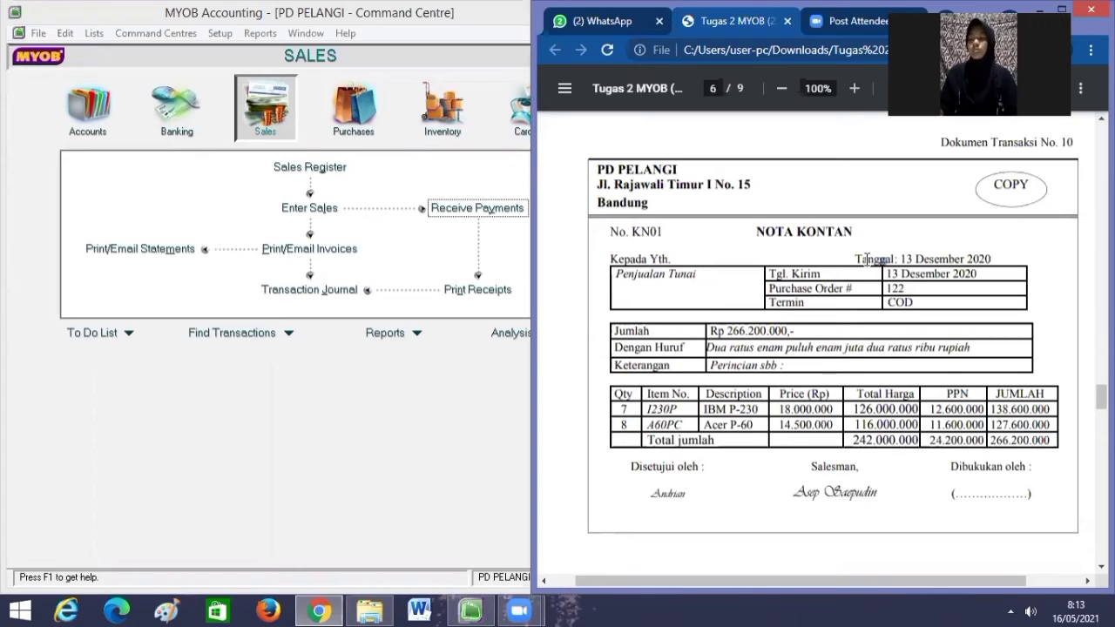
left_click(266, 116)
left_click(314, 208)
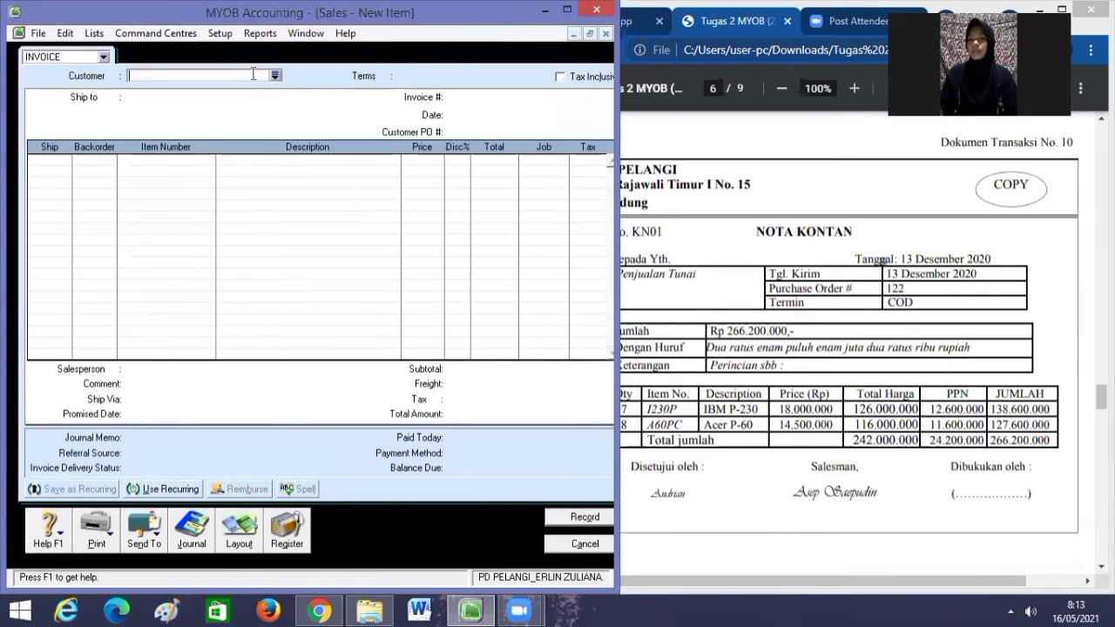
Create customer card 'Penjualan Tunai' with card ID C005.
left_click(275, 75)
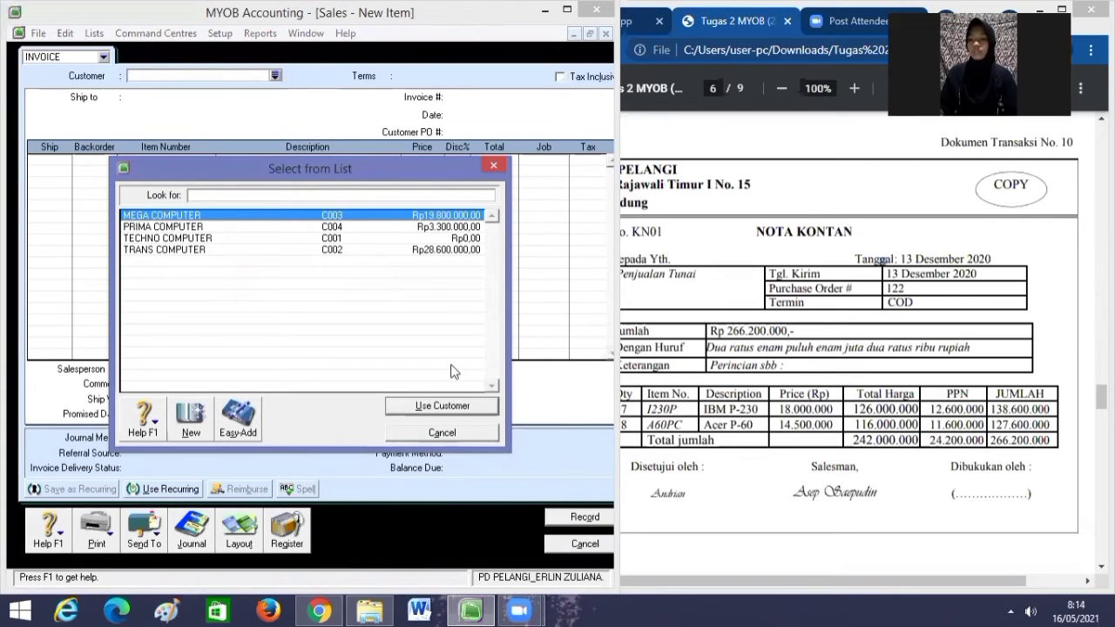
left_click(192, 418)
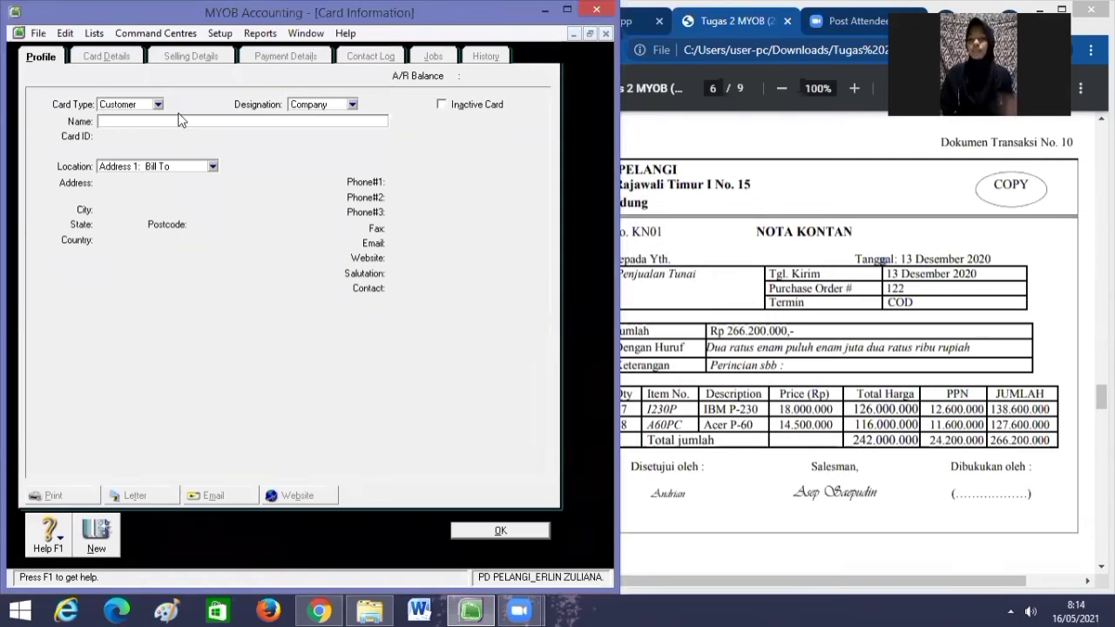
type("Penjualan")
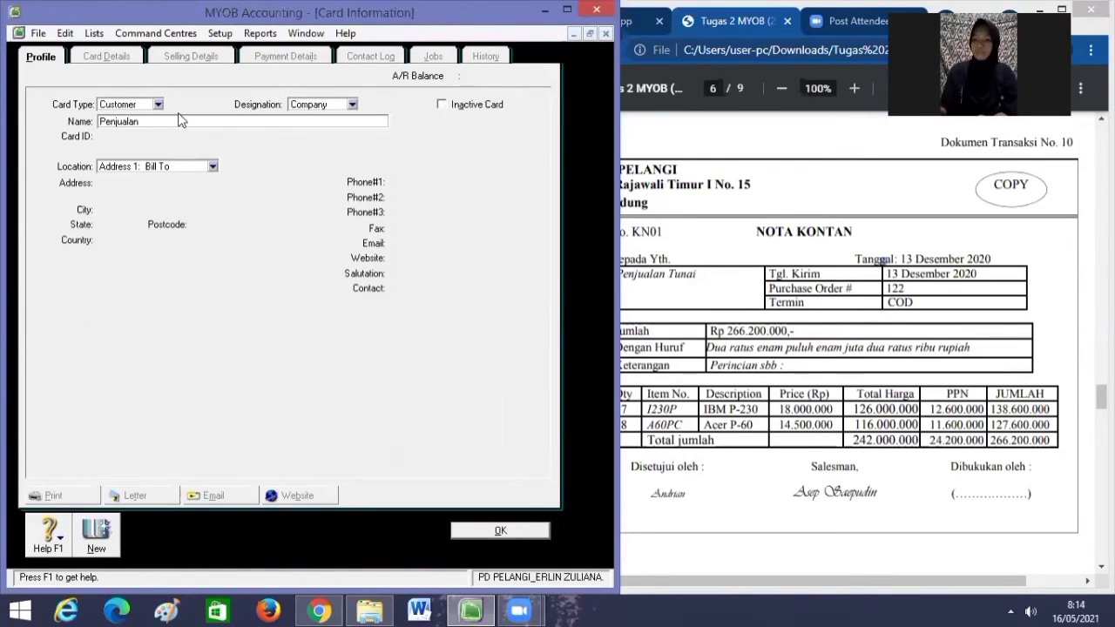
type(" Tunai")
key("Tab")
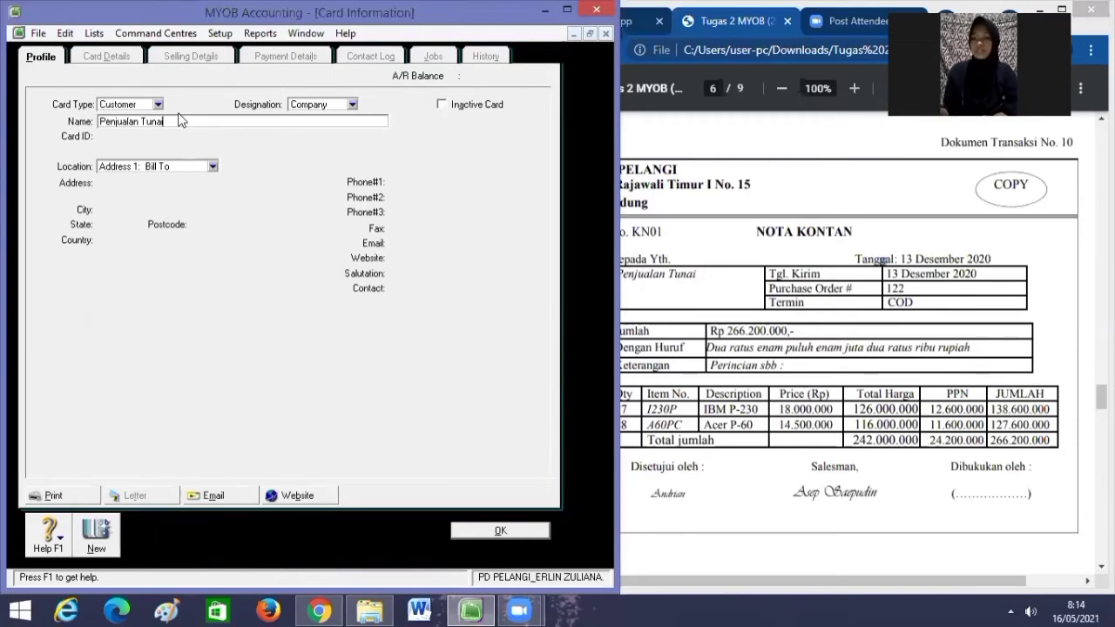
key("BackSpace")
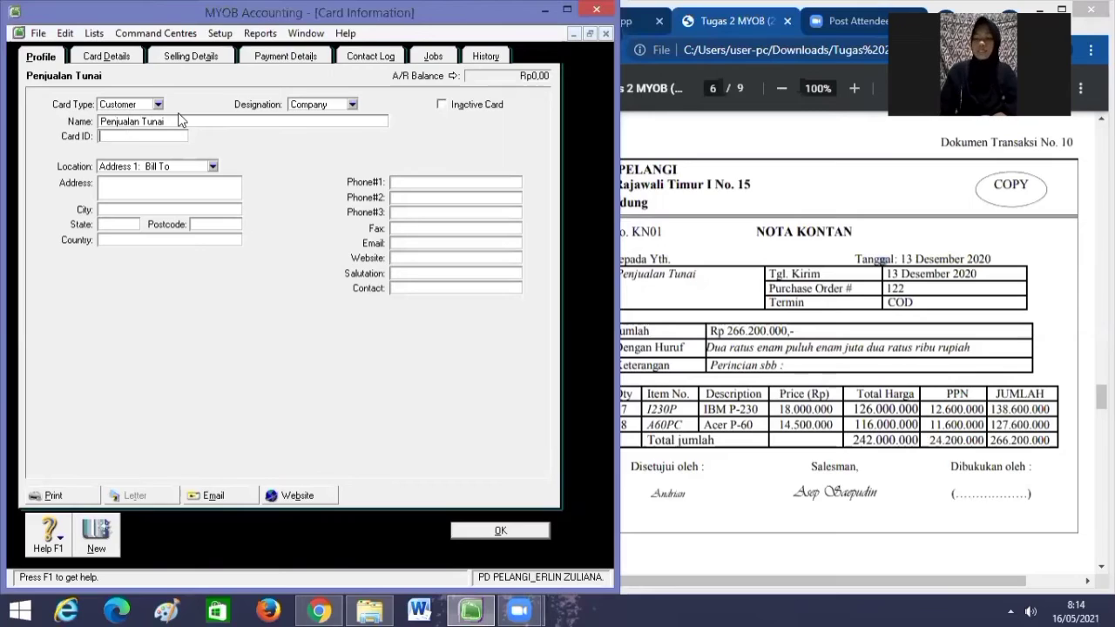
type("C00")
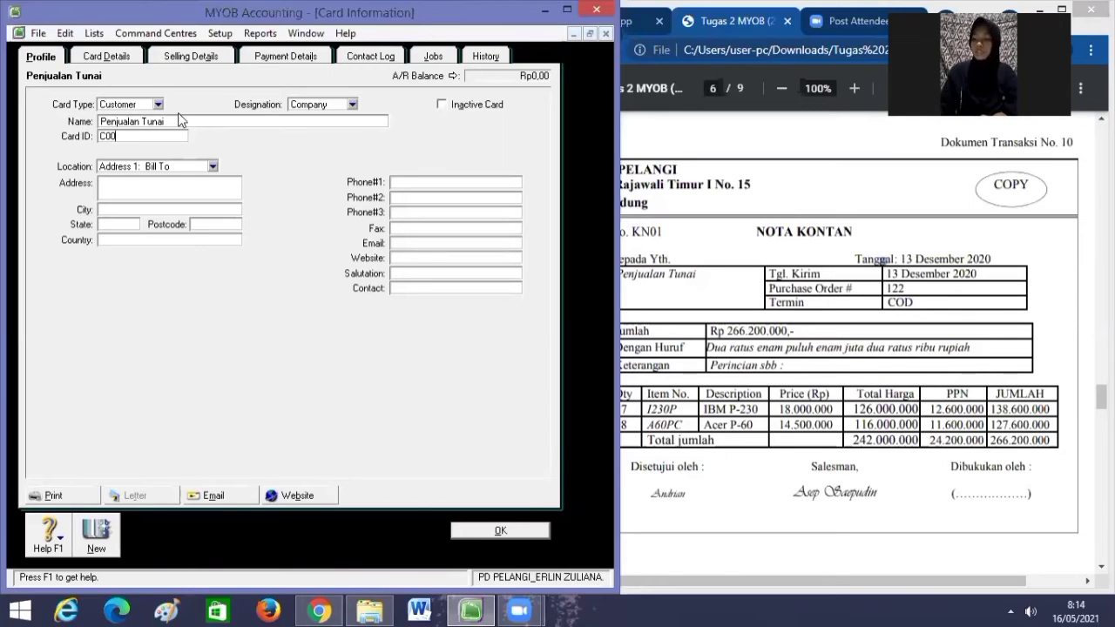
type("5")
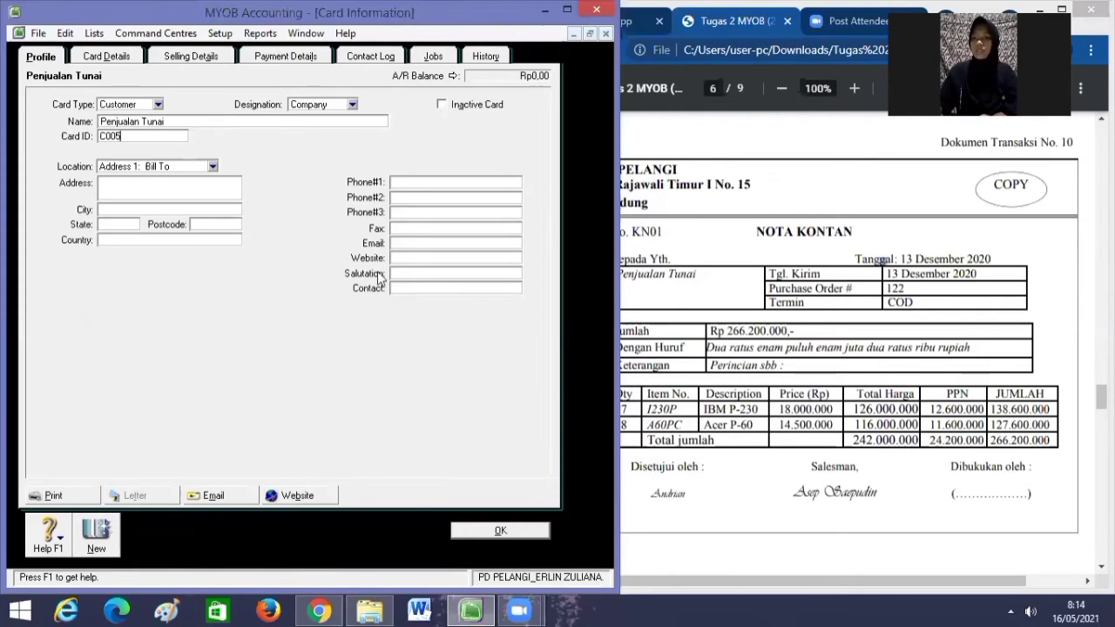
left_click(510, 530)
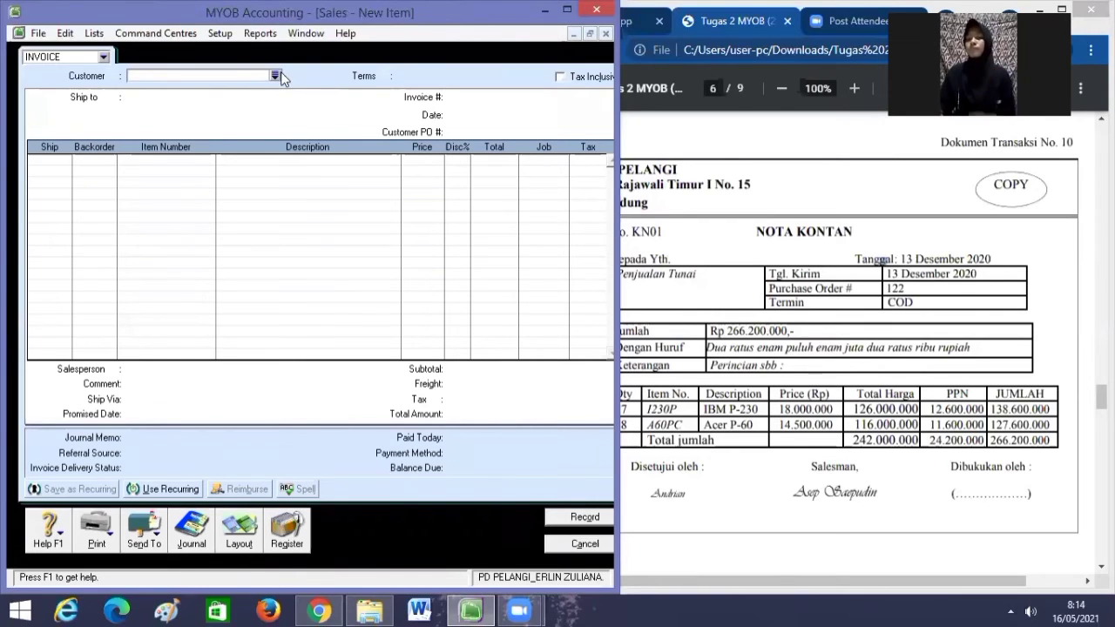
Choose Penjualan Tunai as the invoice's customer.
left_click(274, 76)
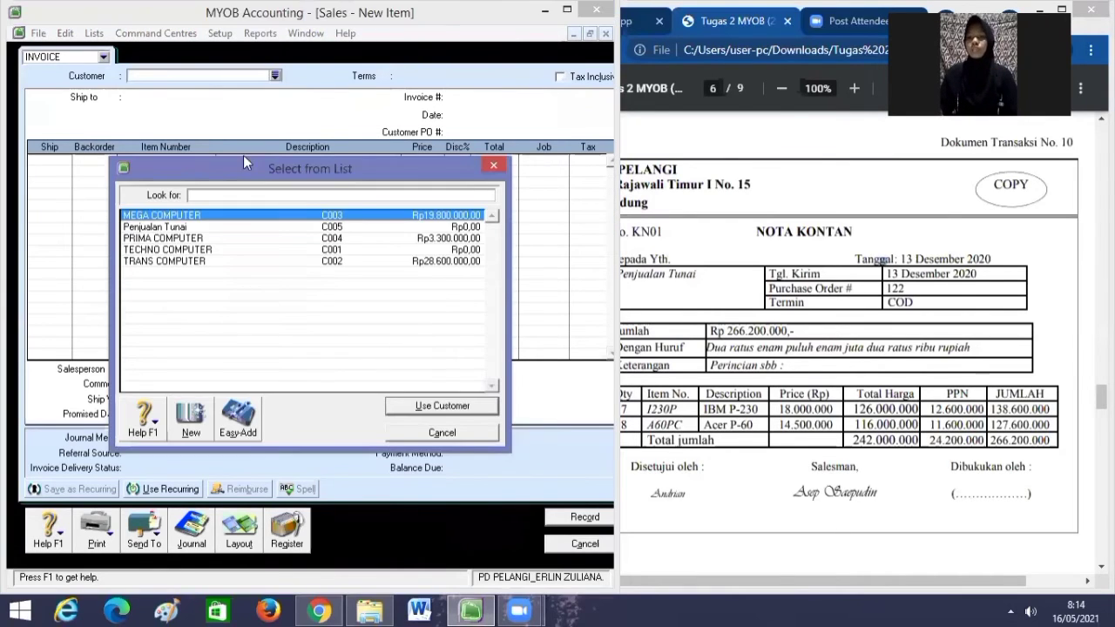
left_click(213, 228)
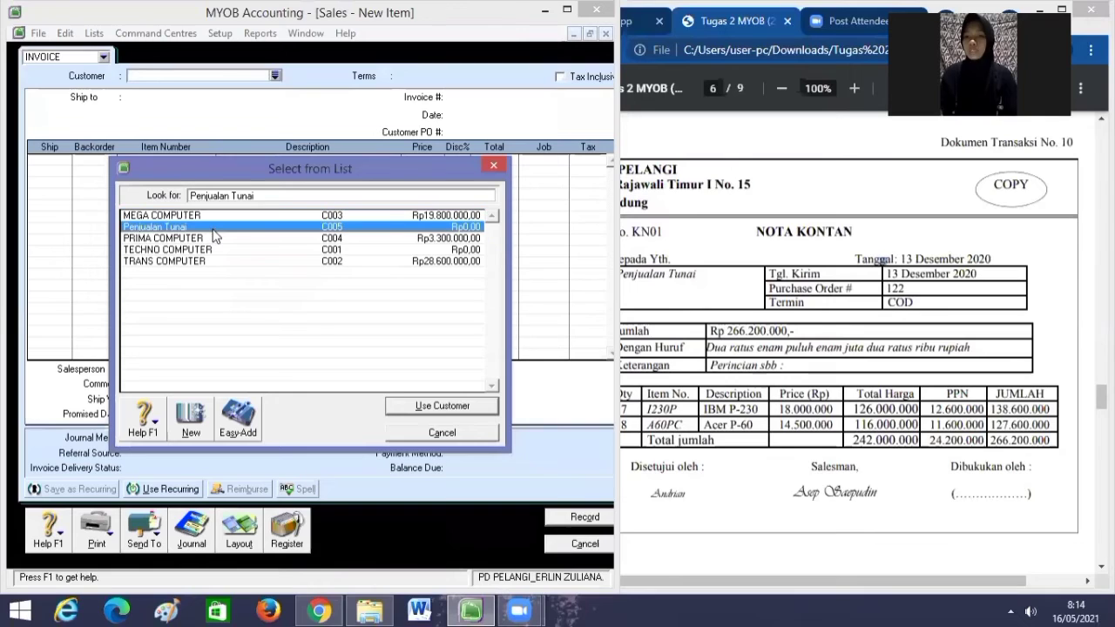
left_click(417, 407)
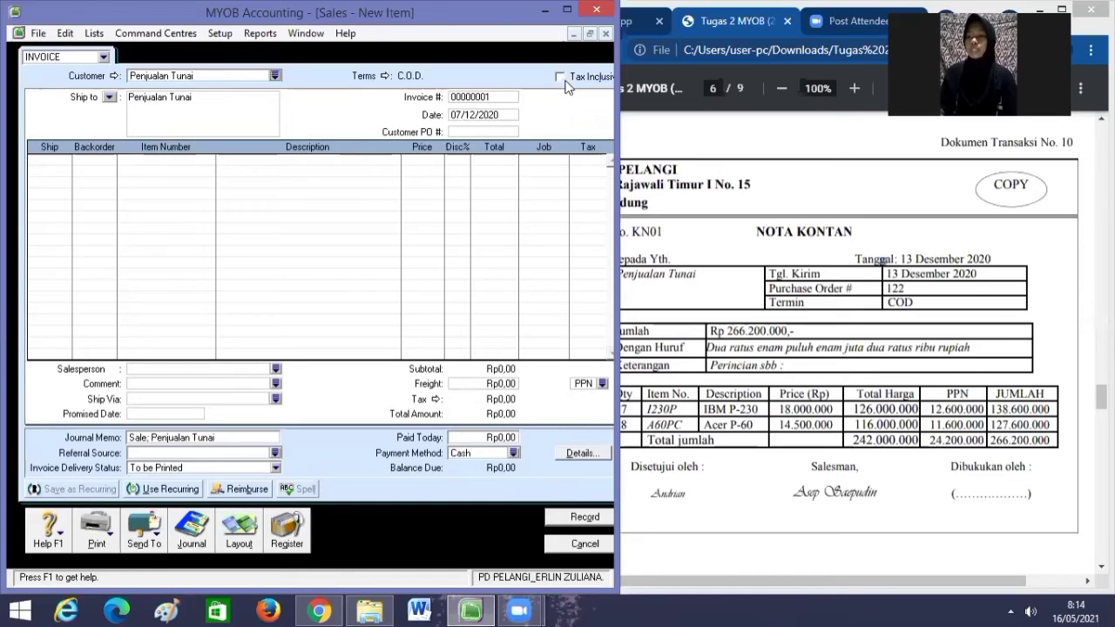
Change the invoice number to KN01 and begin entering date 13/12/2020.
left_click(502, 97)
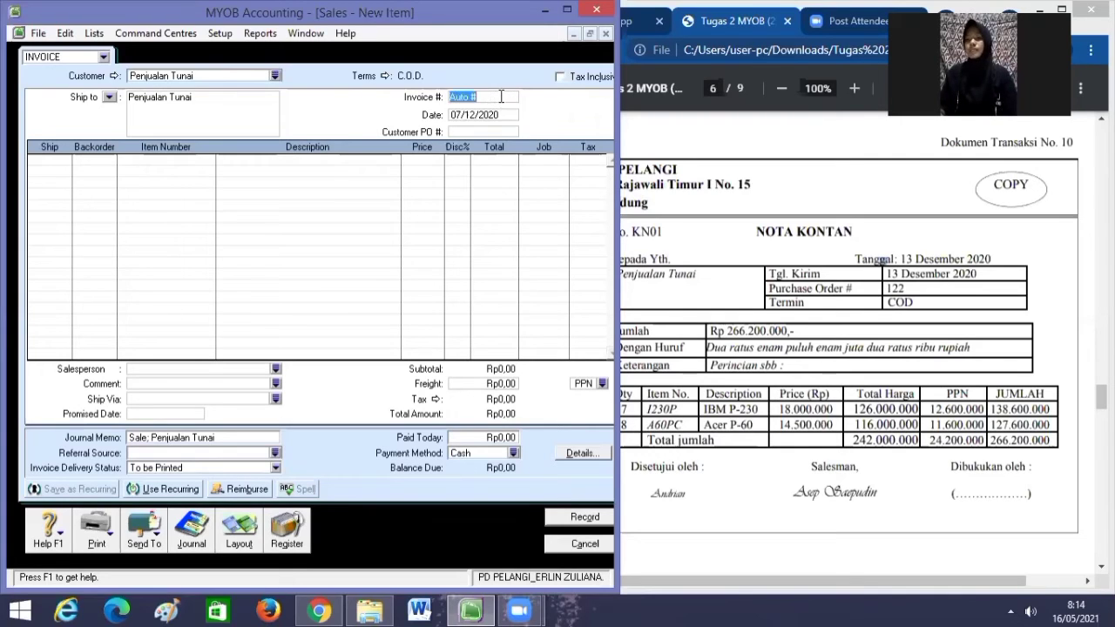
key("BackSpace")
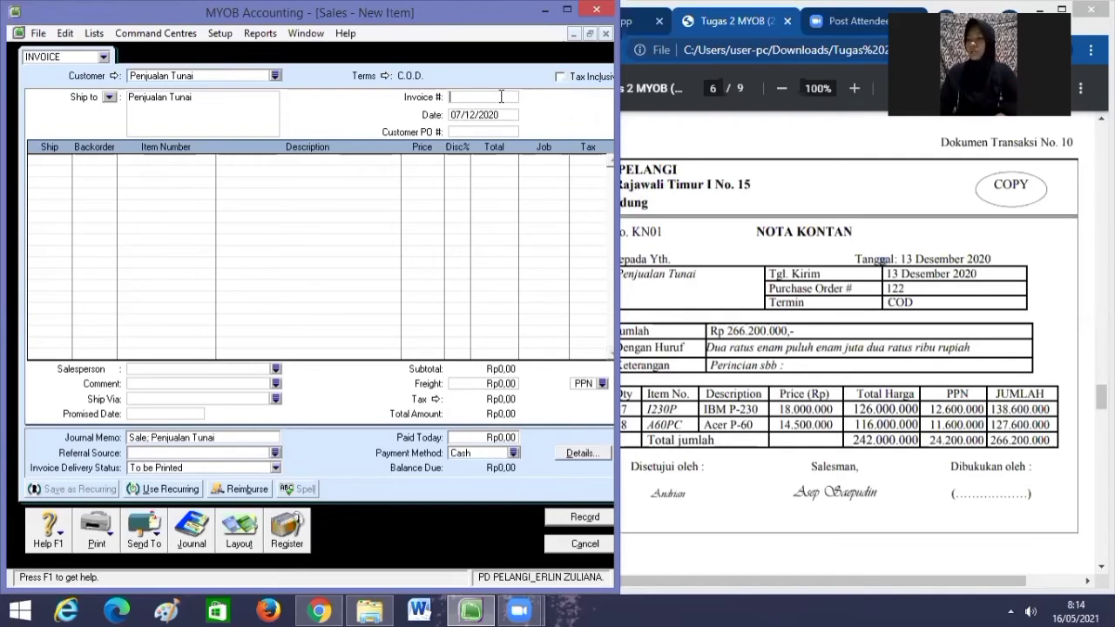
type("KN")
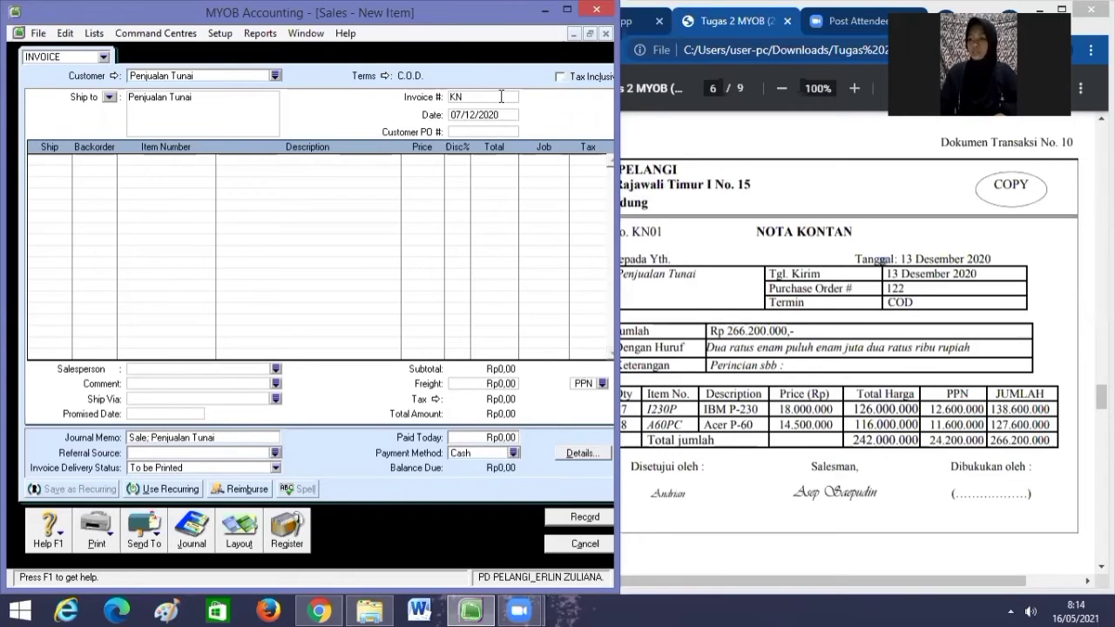
type("01")
key("Tab")
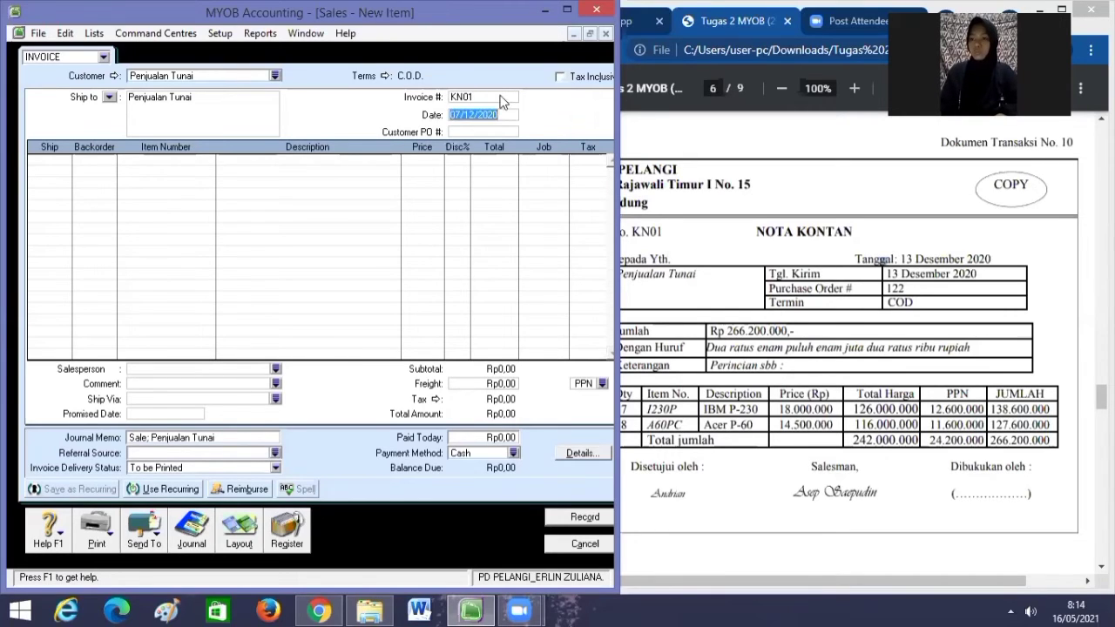
key("BackSpace")
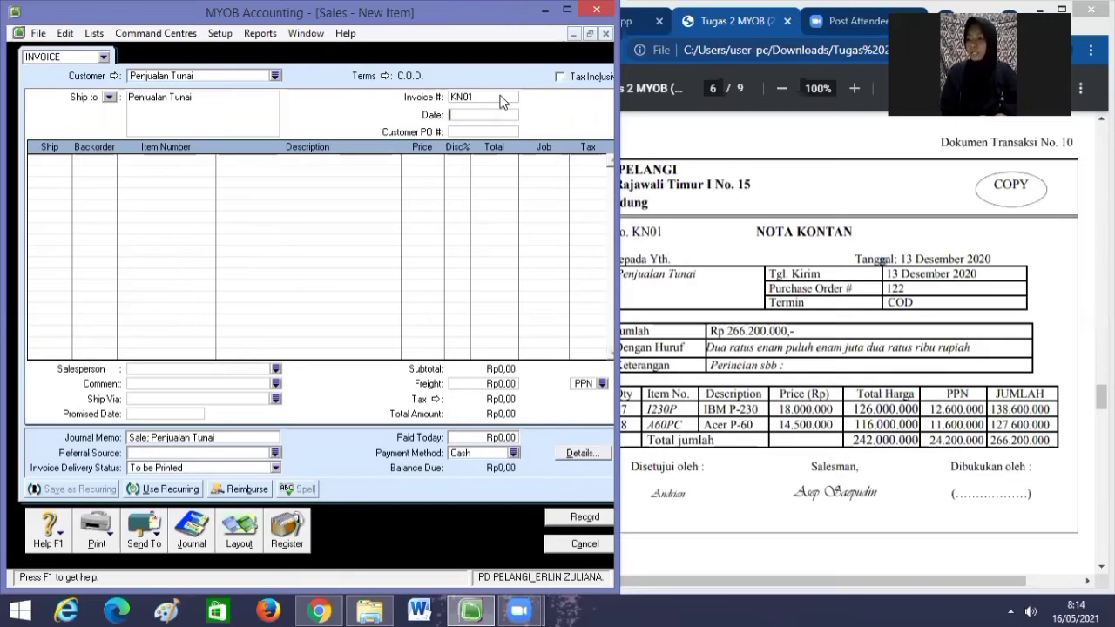
type("13/")
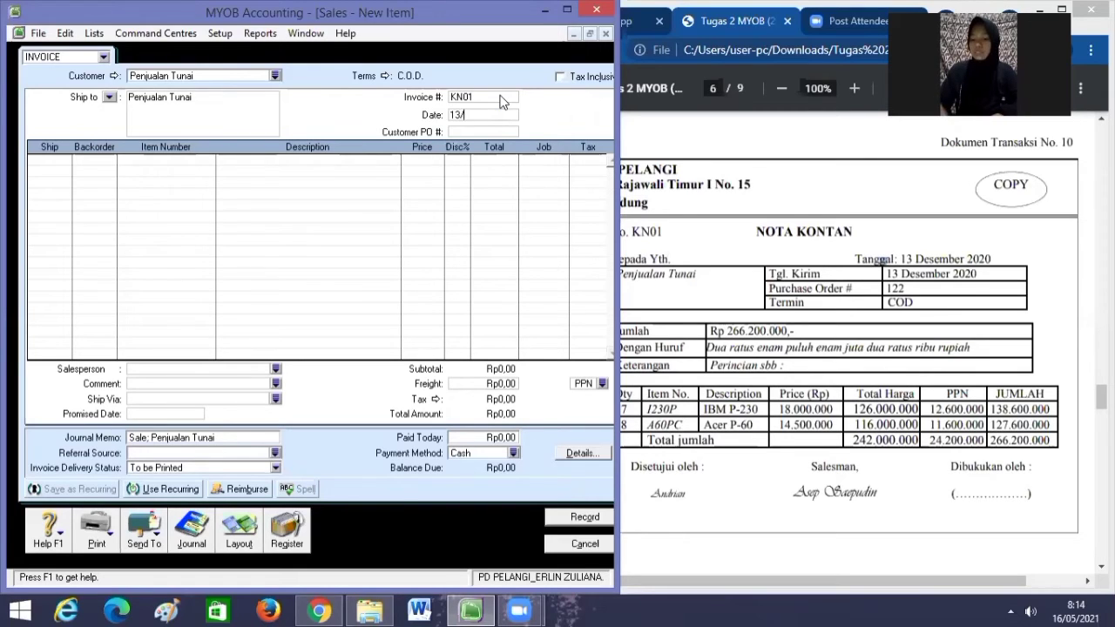
type("12/2020")
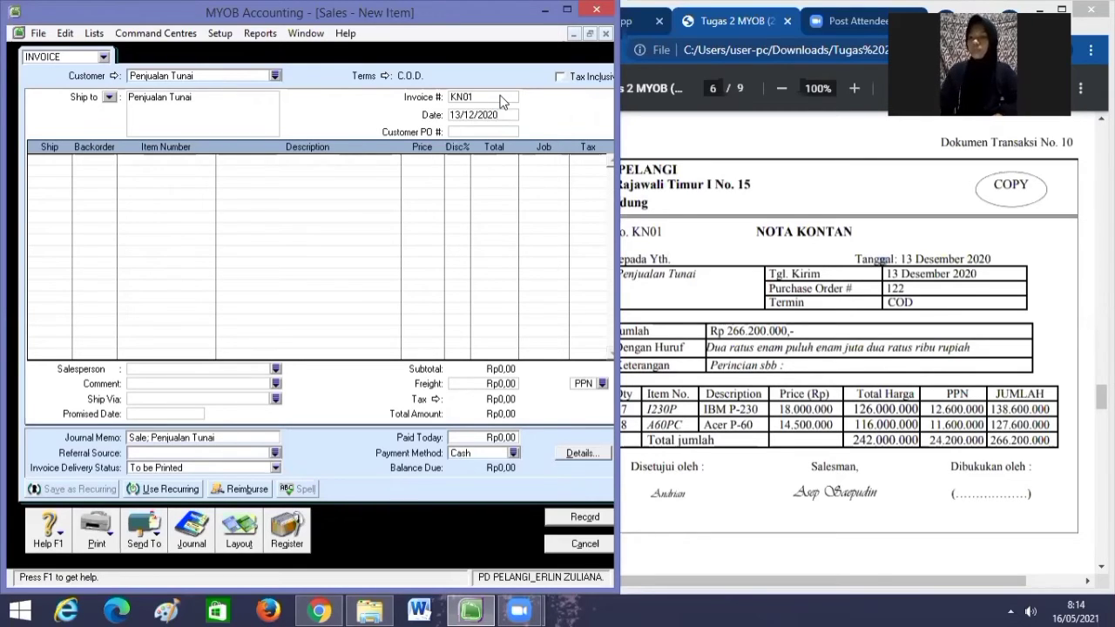
Add the first line: 7 × item I230P at 18.000.000.
left_click(66, 162)
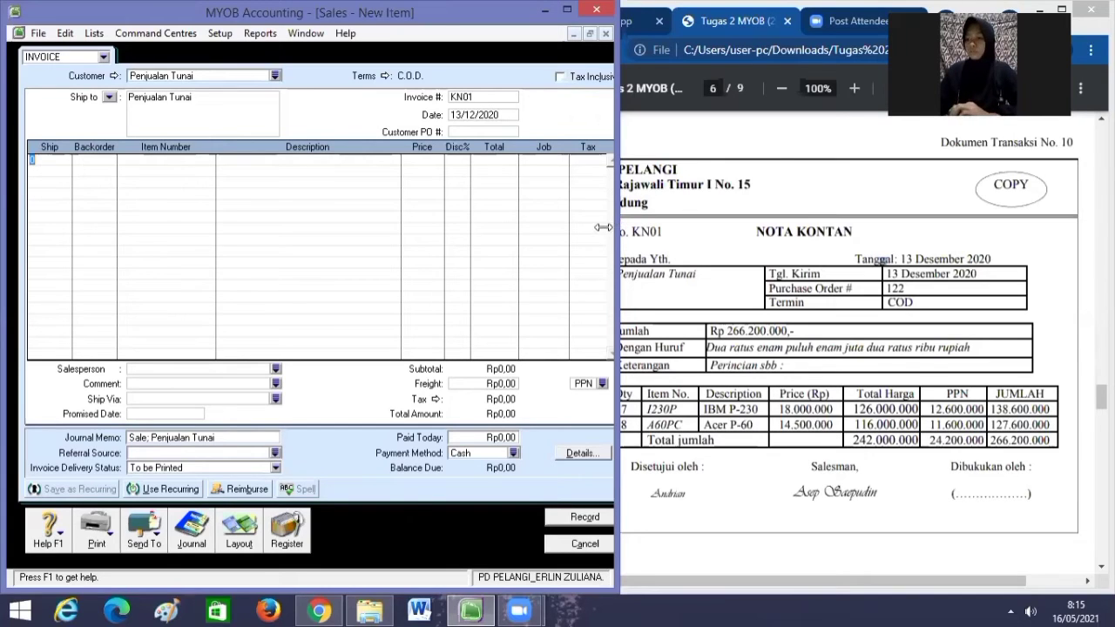
left_click_drag(613, 226, 601, 228)
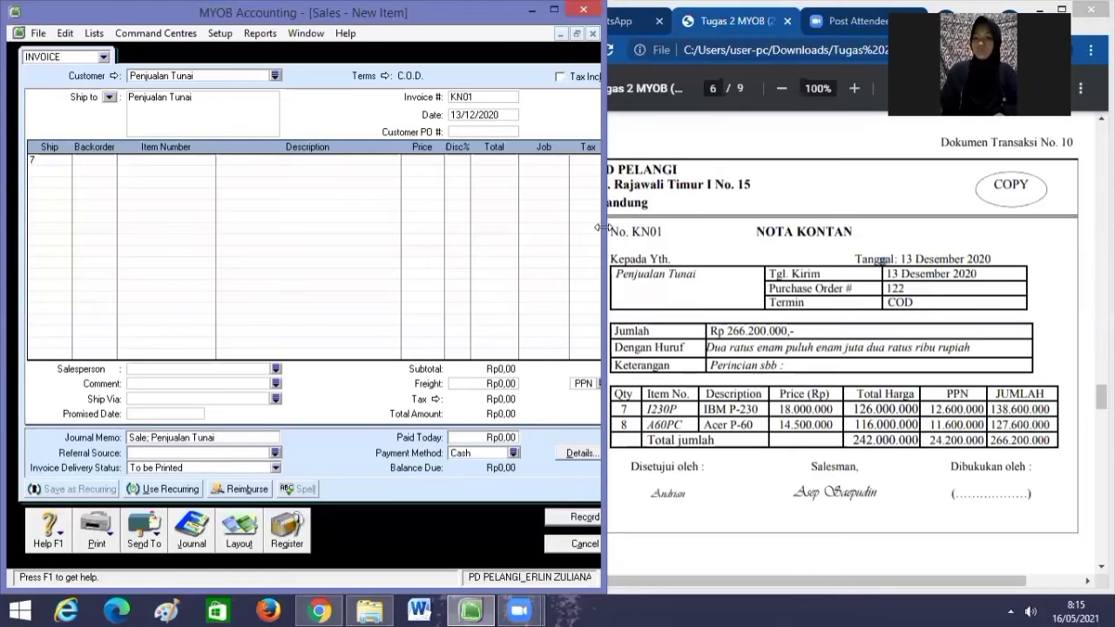
type("7")
key("Tab")
key("Tab")
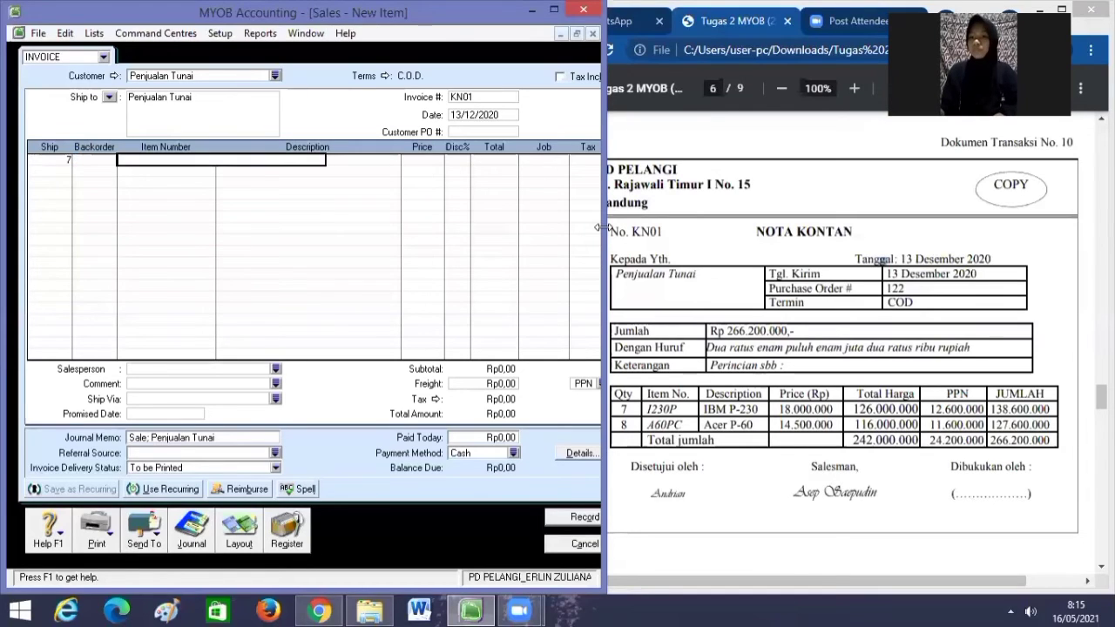
type("I230P")
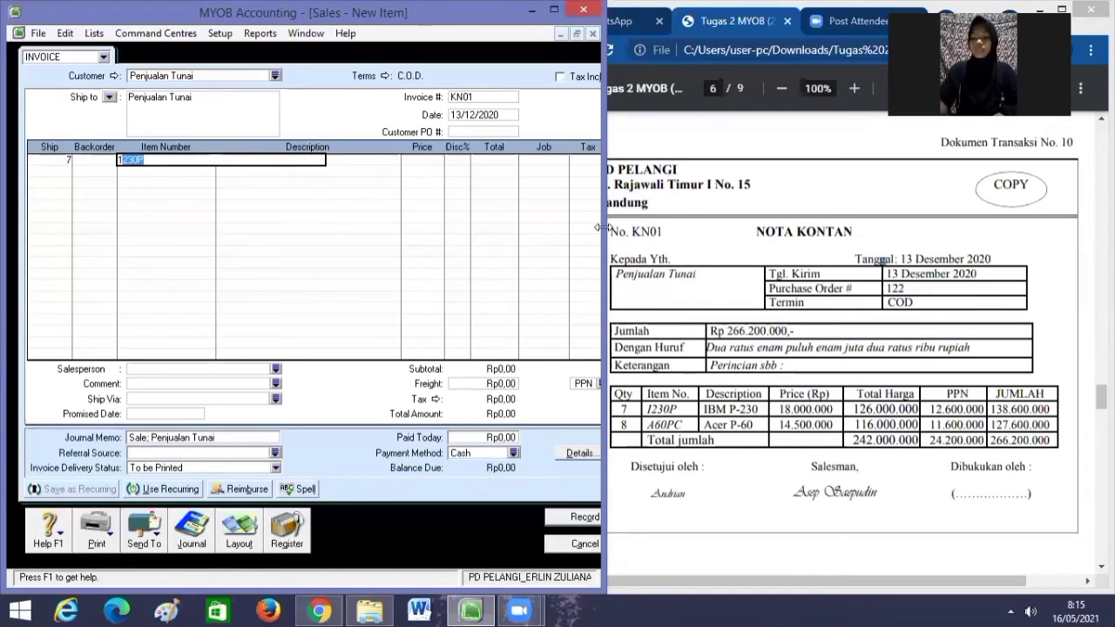
key("Tab")
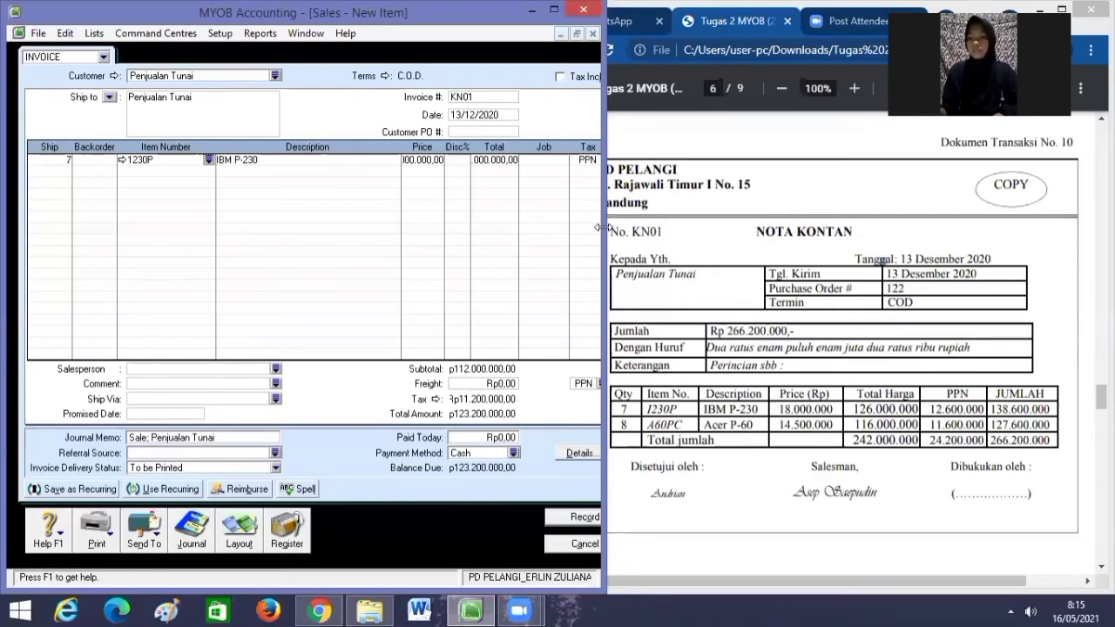
key("Tab")
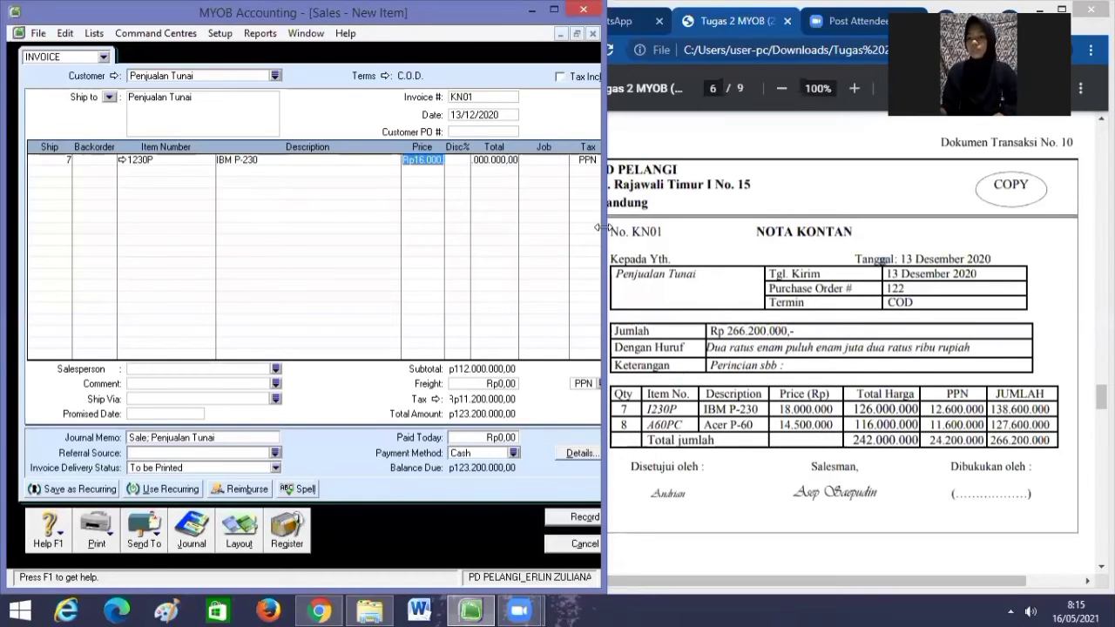
key("BackSpace")
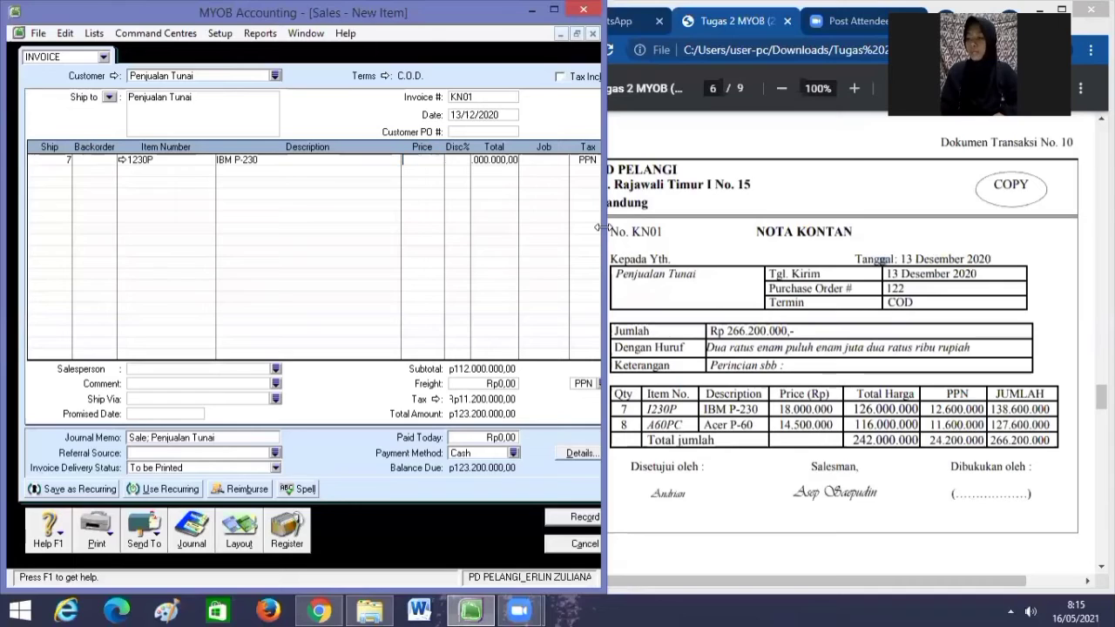
type("1")
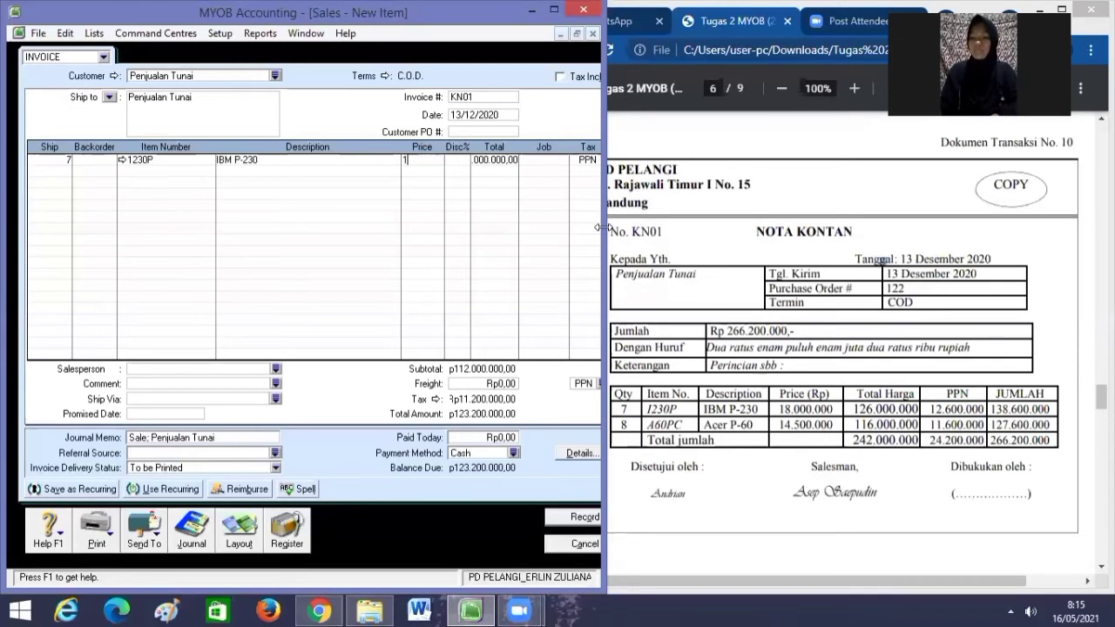
type("8000000")
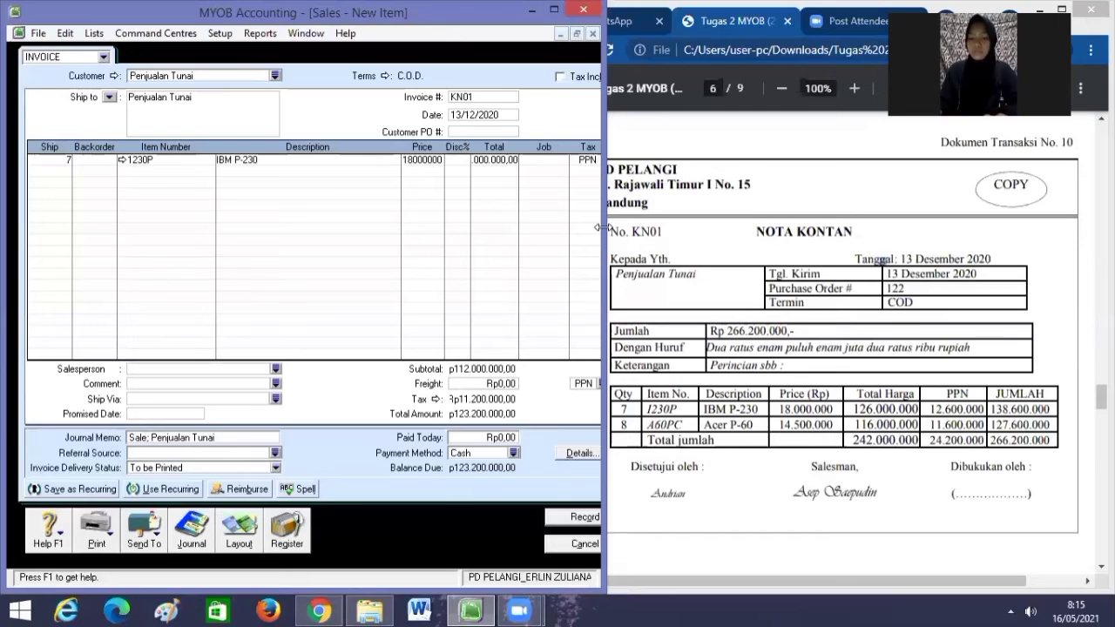
key("Tab")
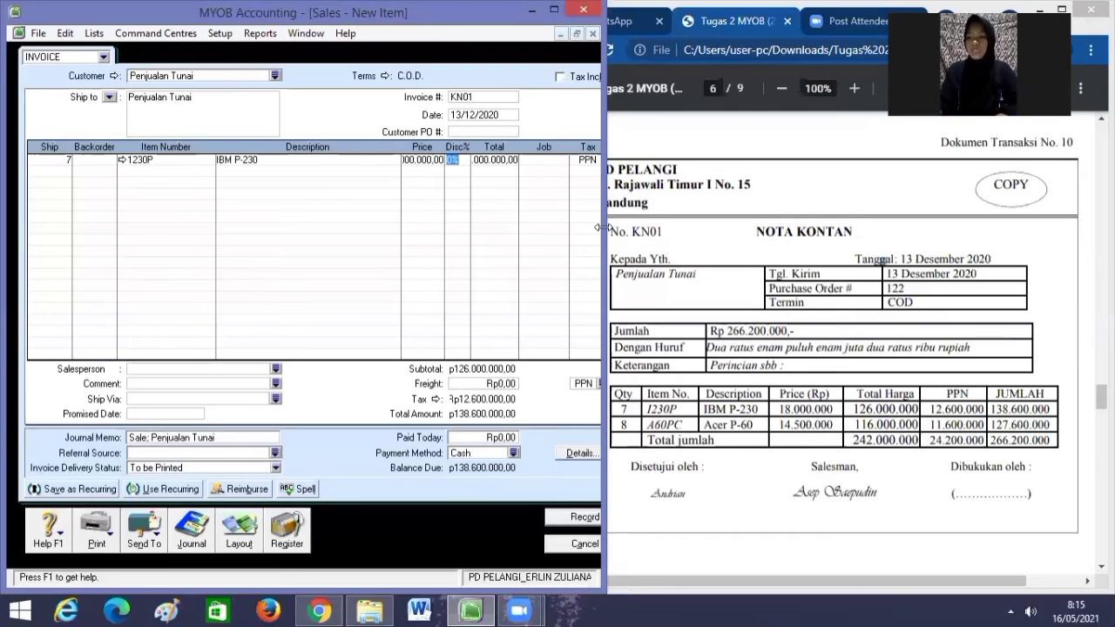
key("Tab")
key("Tab")
key("Tab")
key("Tab")
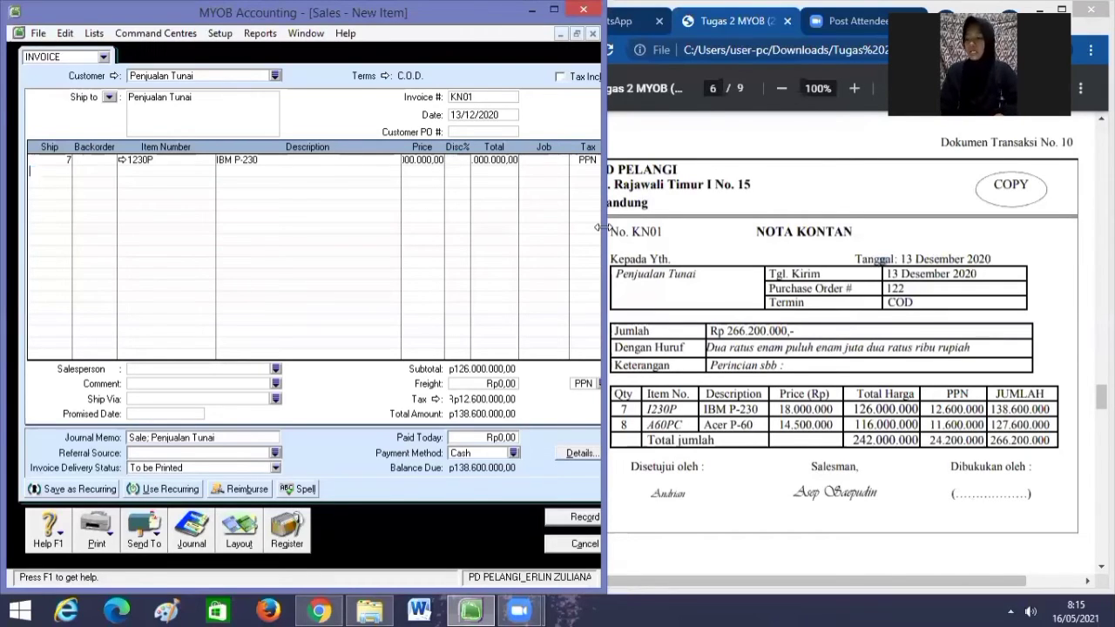
Add the second line: 8 × item A60PC at 14.500.000.
type("8")
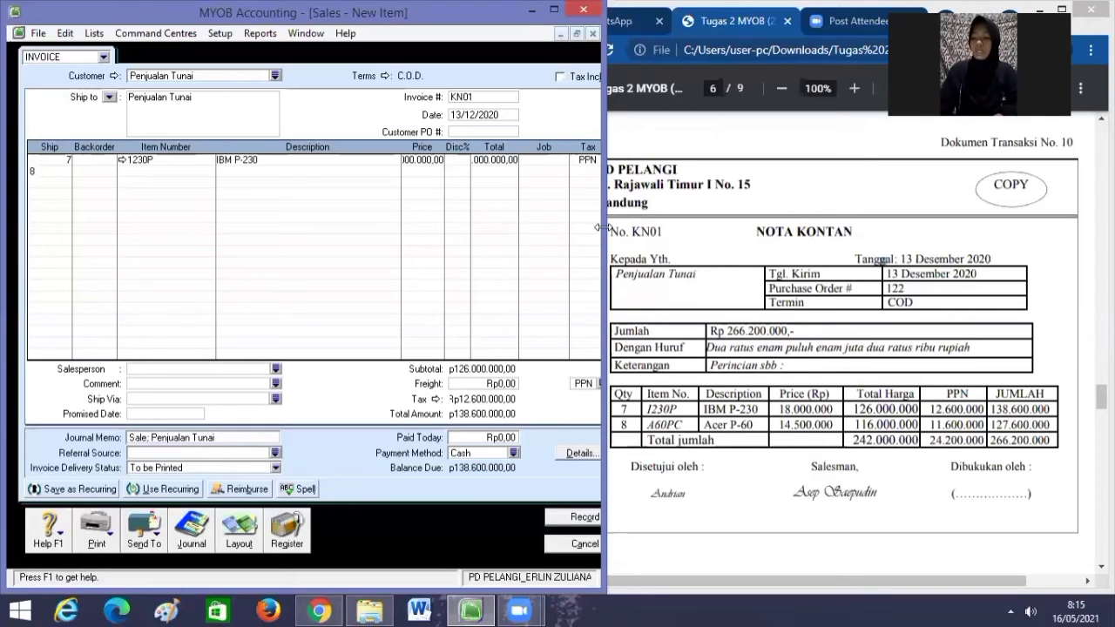
key("Tab")
key("Tab")
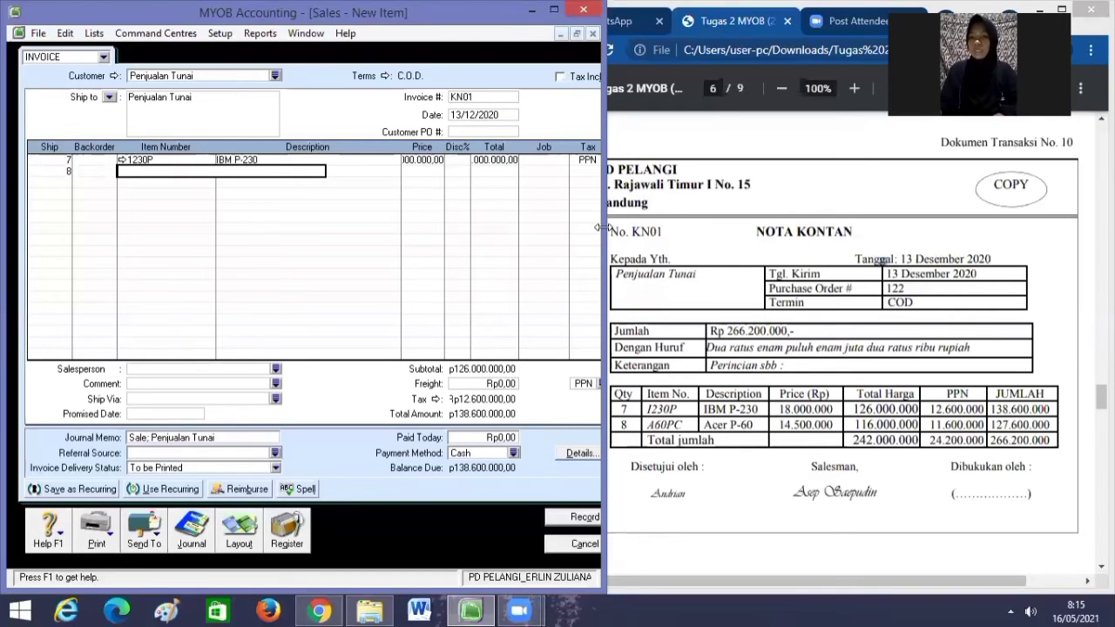
type("A60PC")
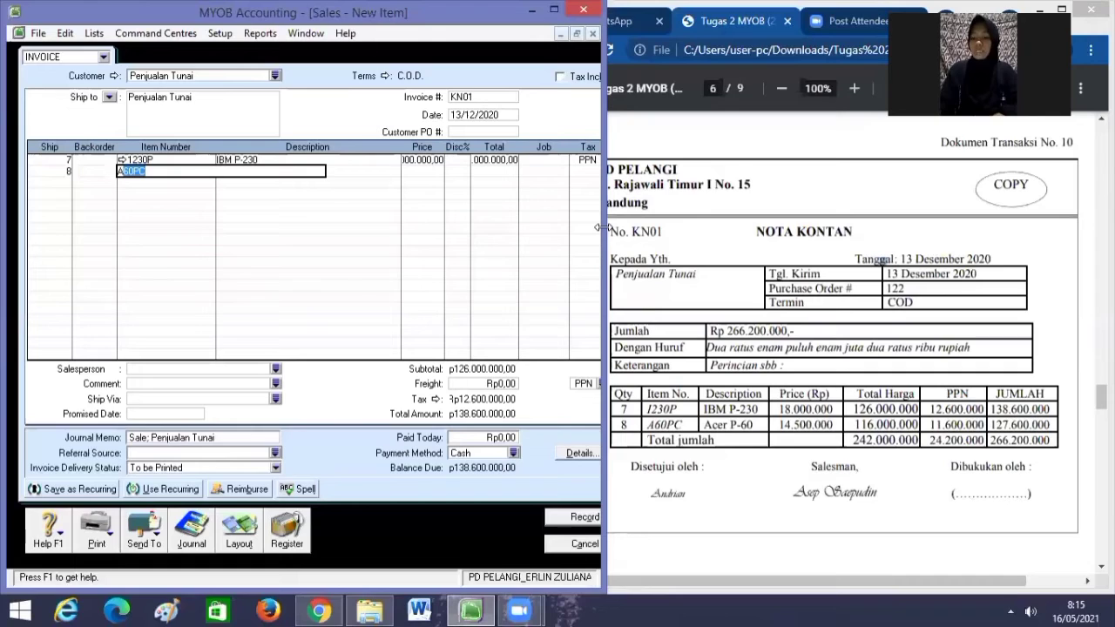
key("Tab")
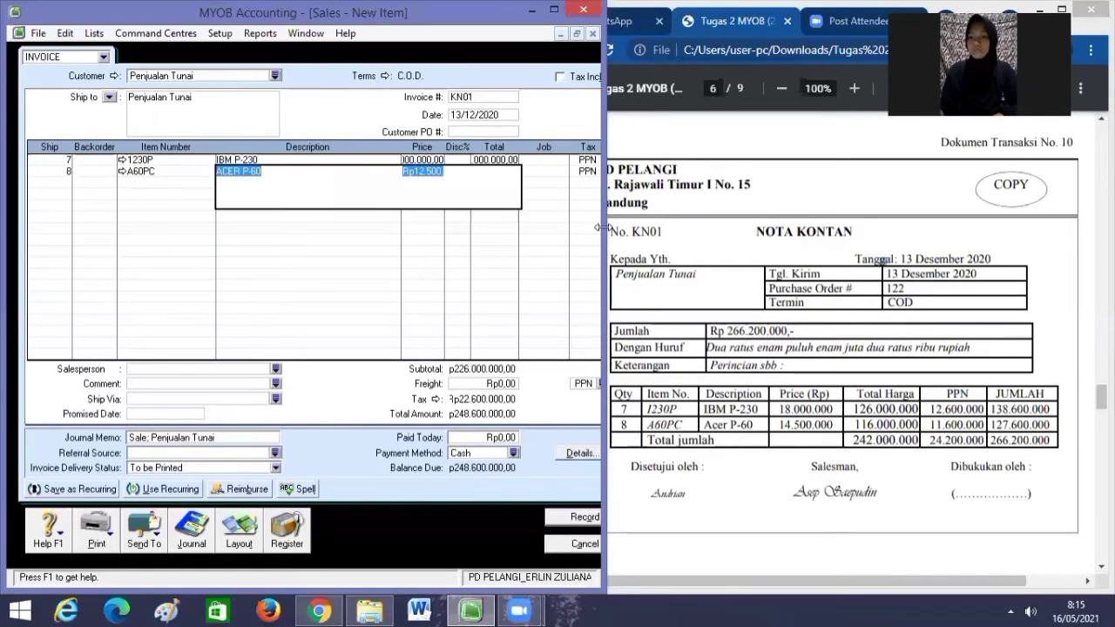
key("Tab")
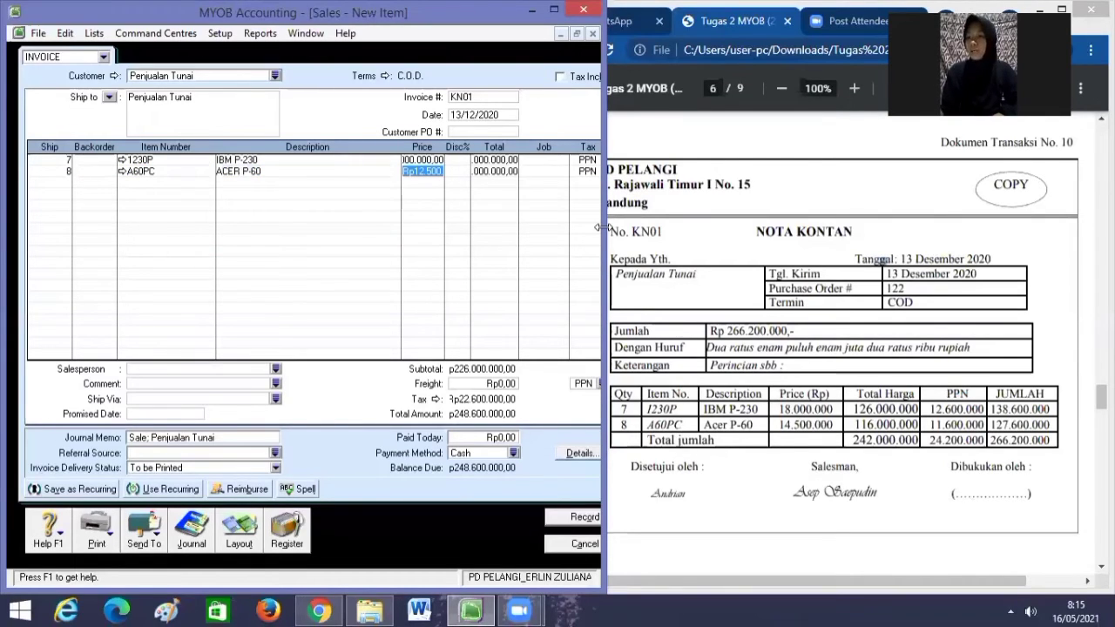
key("BackSpace")
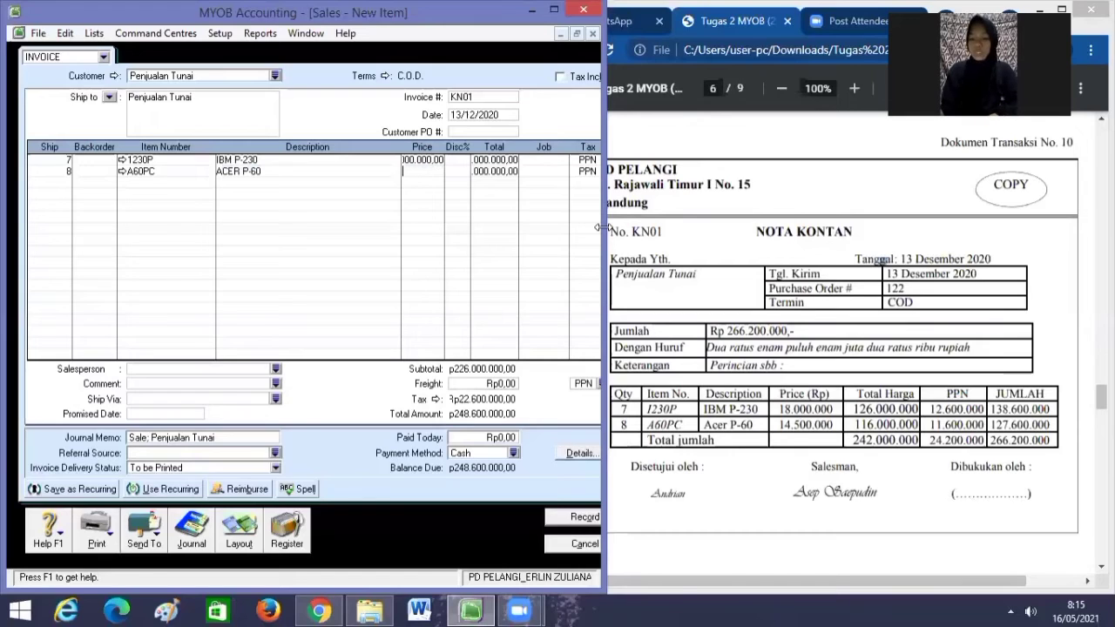
type("145")
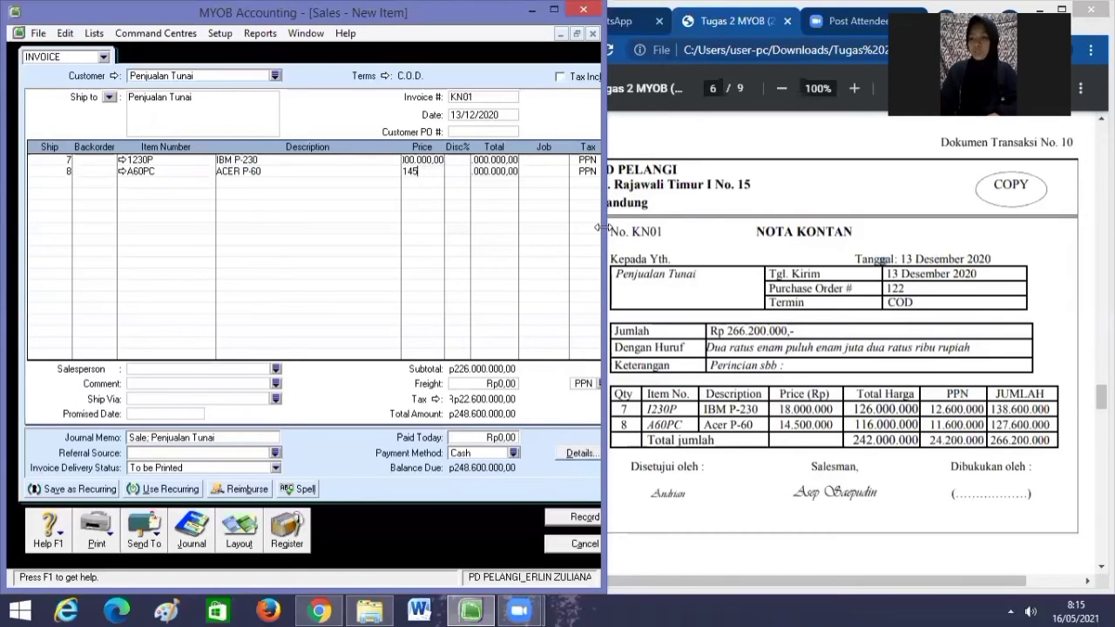
type("00000")
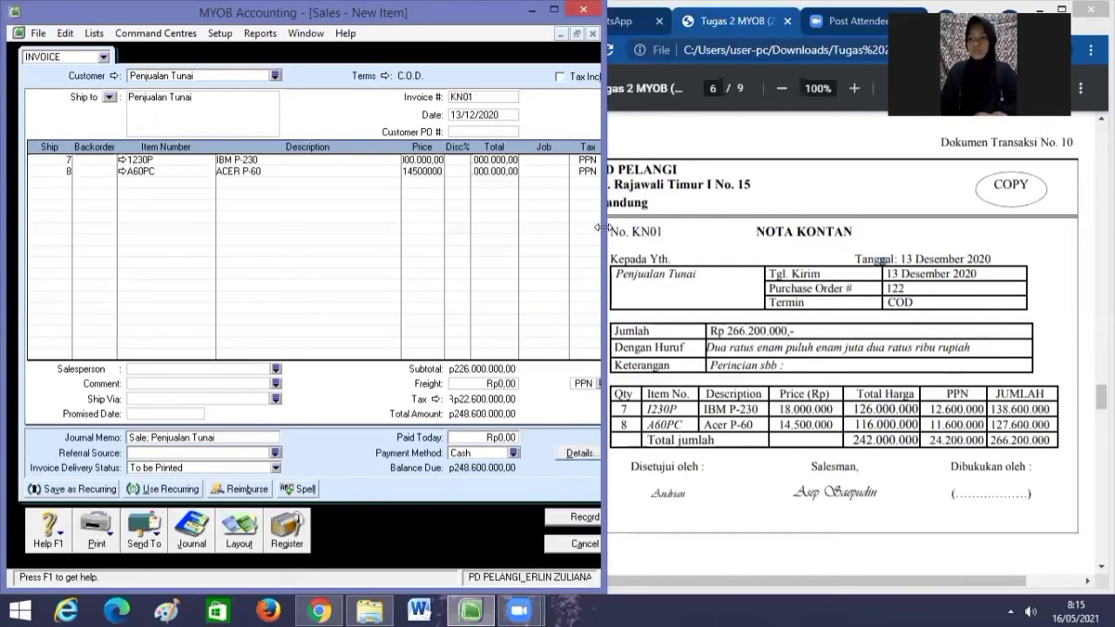
key("Tab")
key("Tab")
key("Tab")
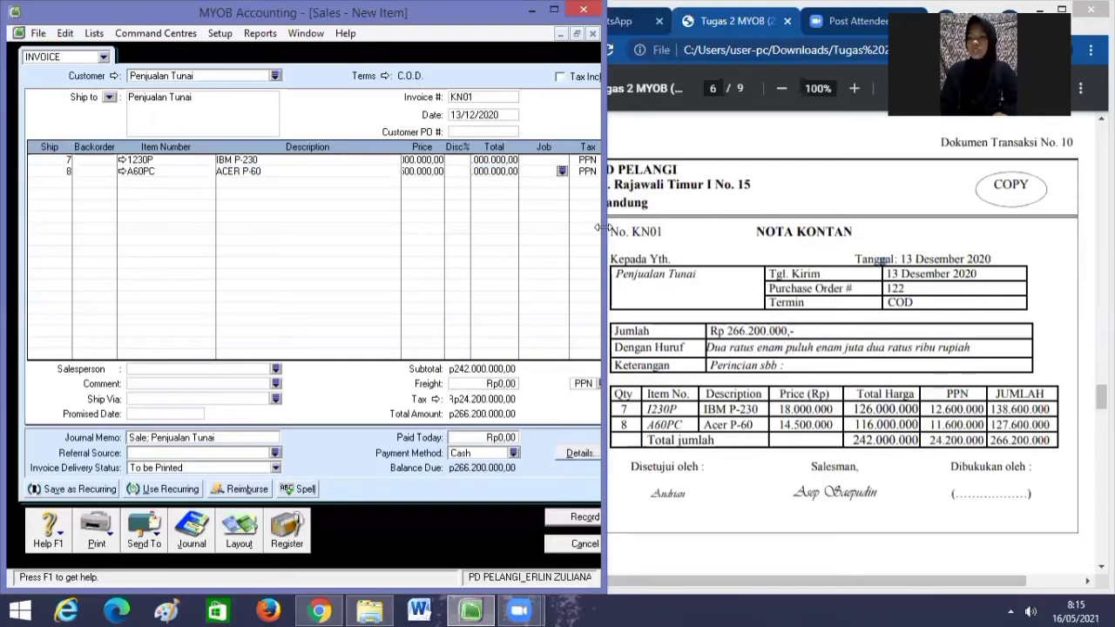
key("Tab")
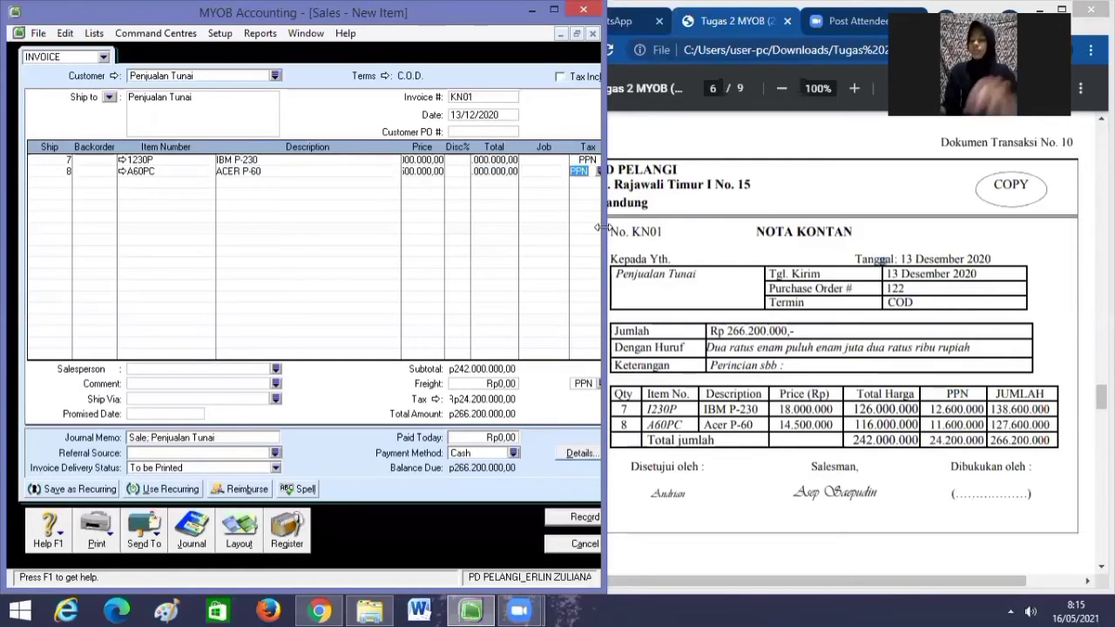
key("Tab")
key("Tab")
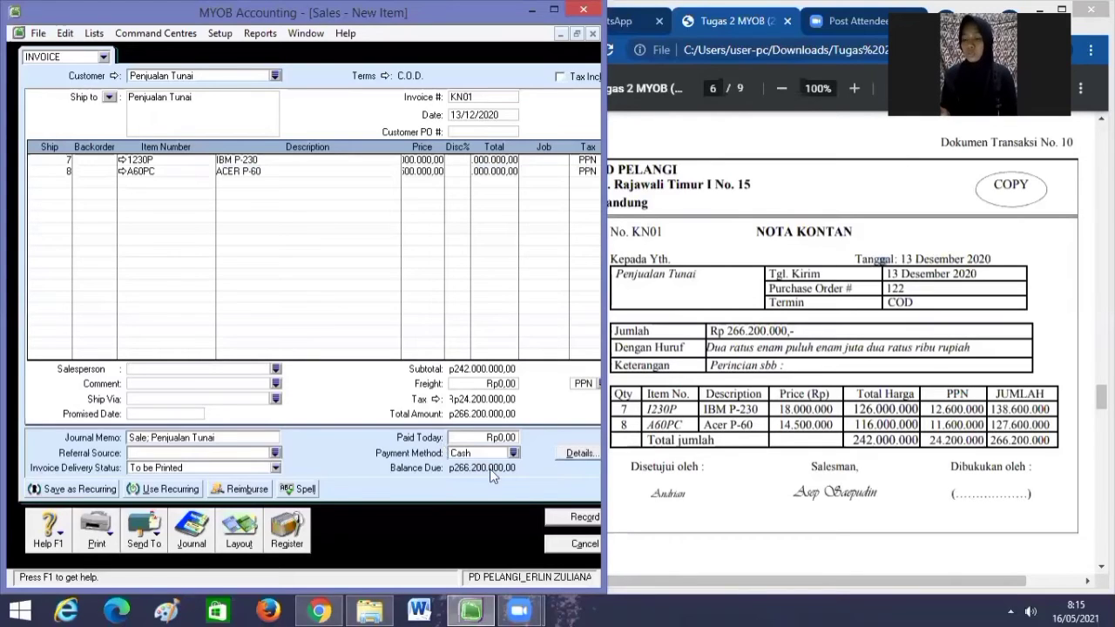
Record invoice KN01 and start its payment with receipt ID KN01 dated 13/12/2020.
left_click(566, 521)
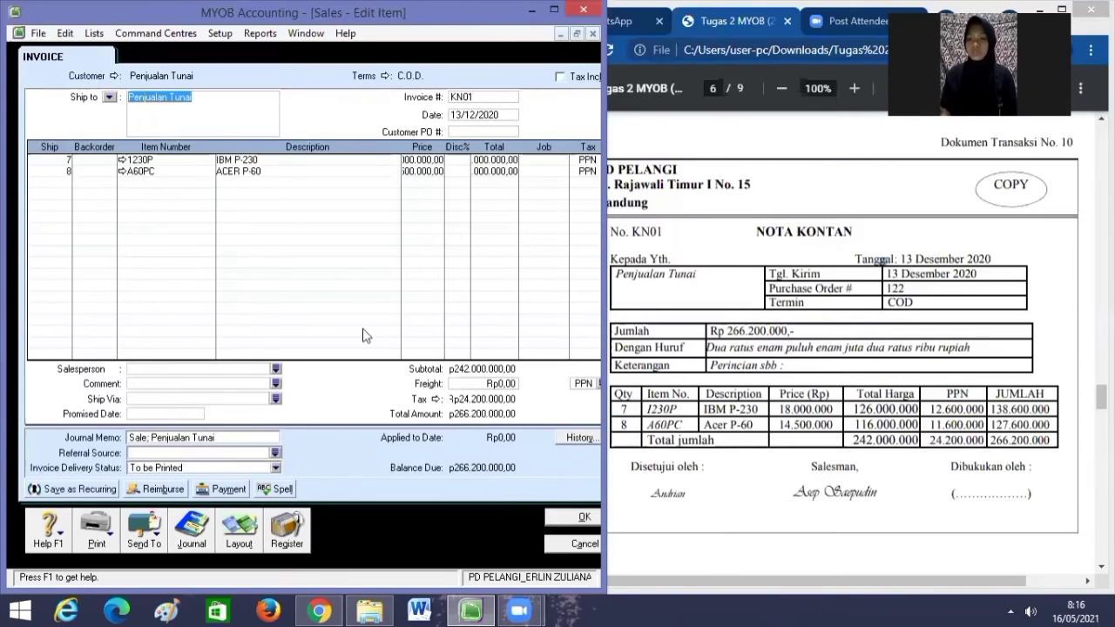
left_click(229, 493)
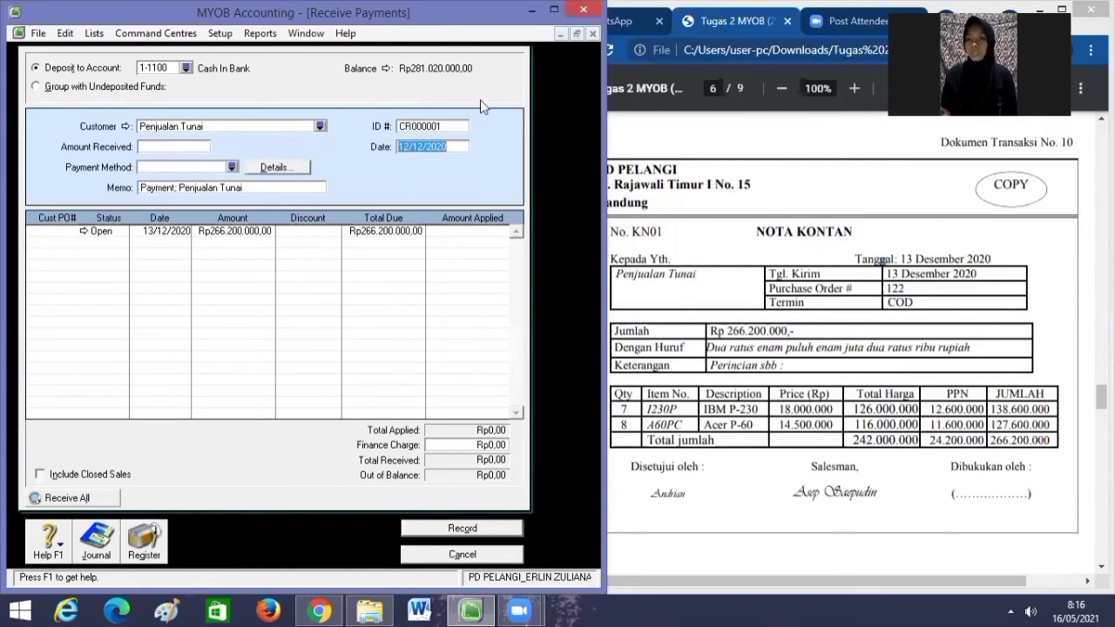
left_click(452, 124)
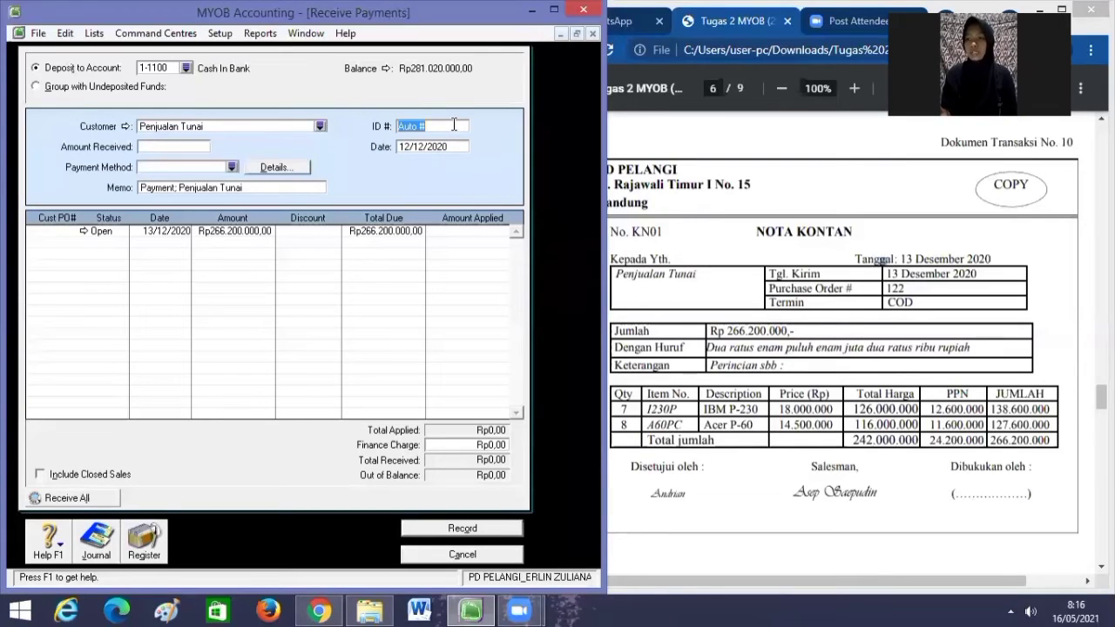
key("BackSpace")
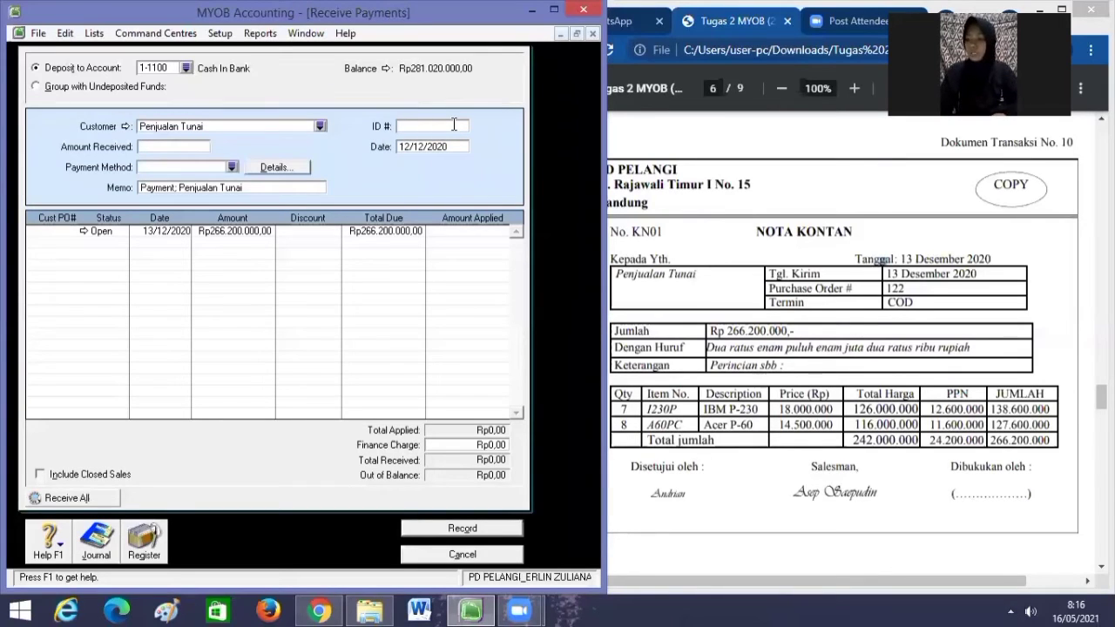
type("KN01")
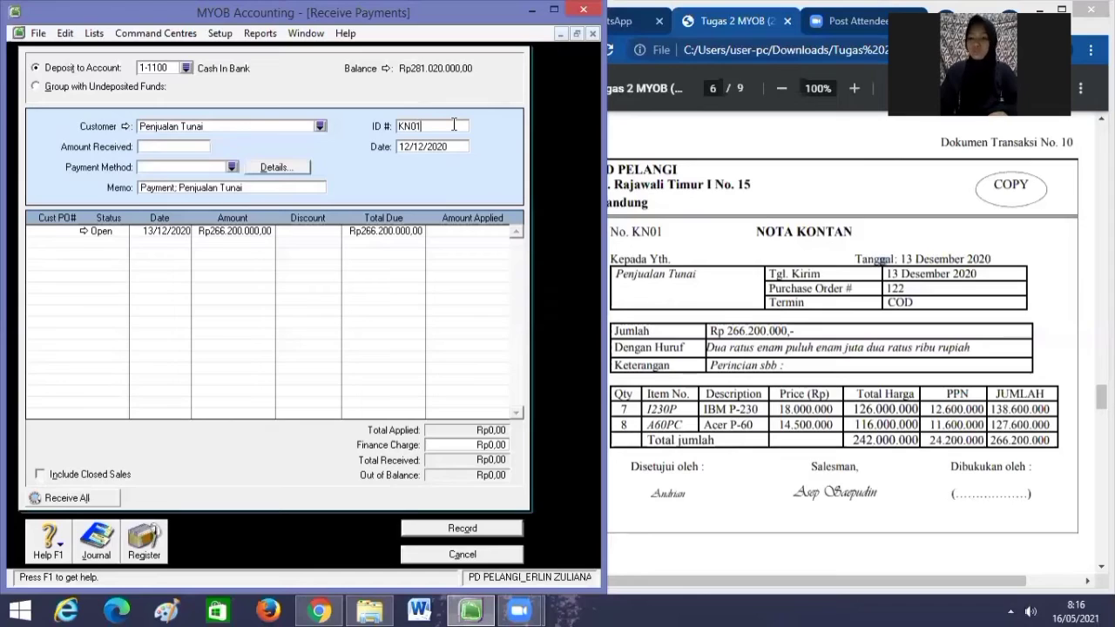
key("Tab")
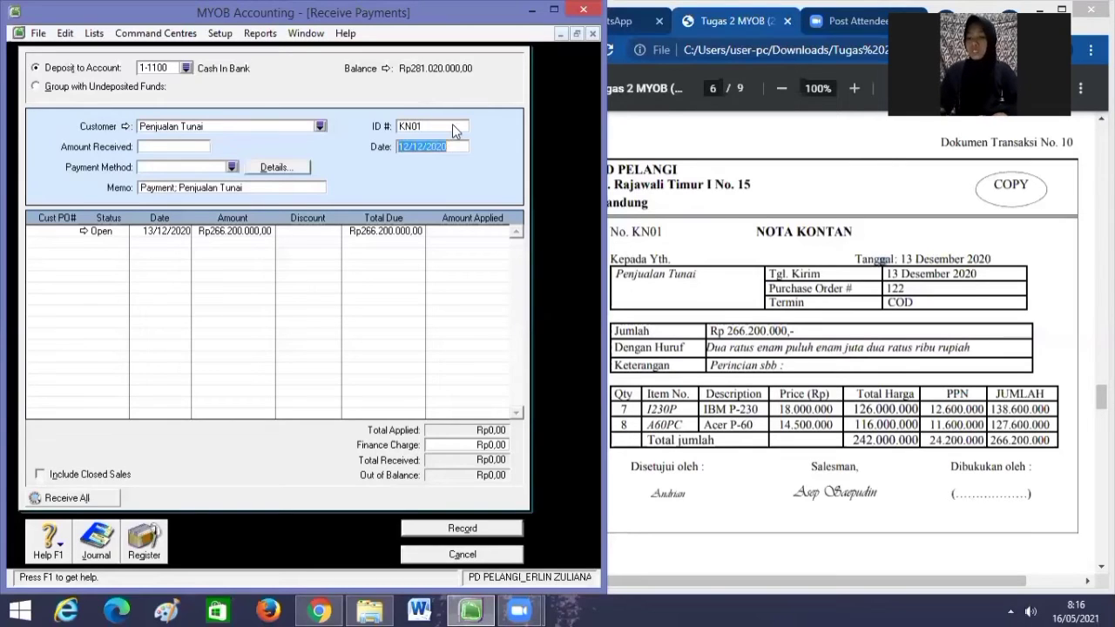
key("BackSpace")
type("13")
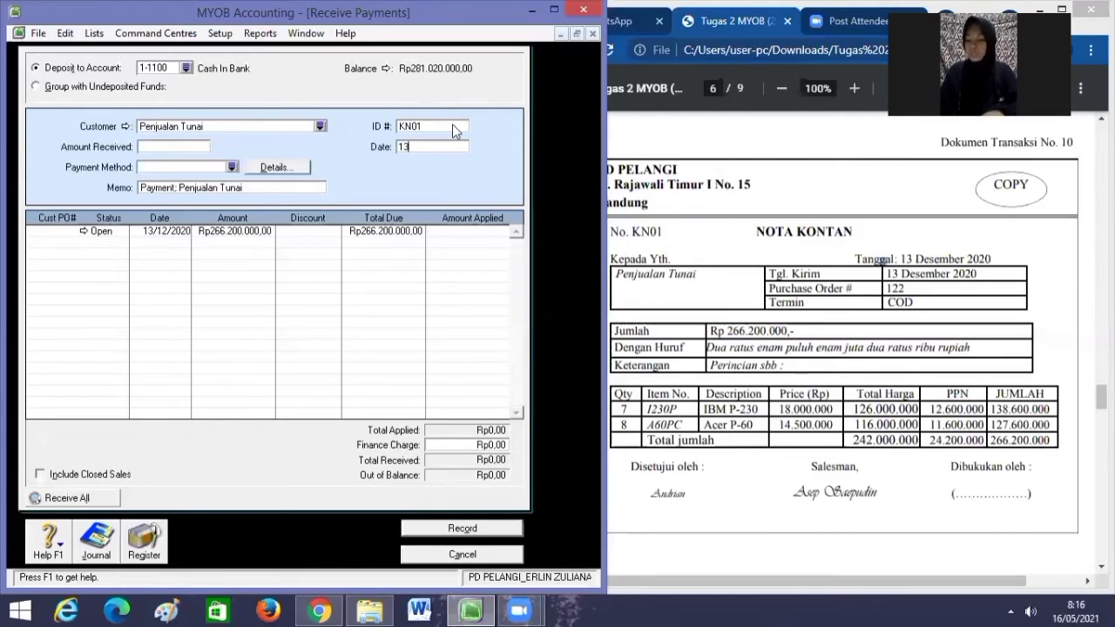
type("/12/2020")
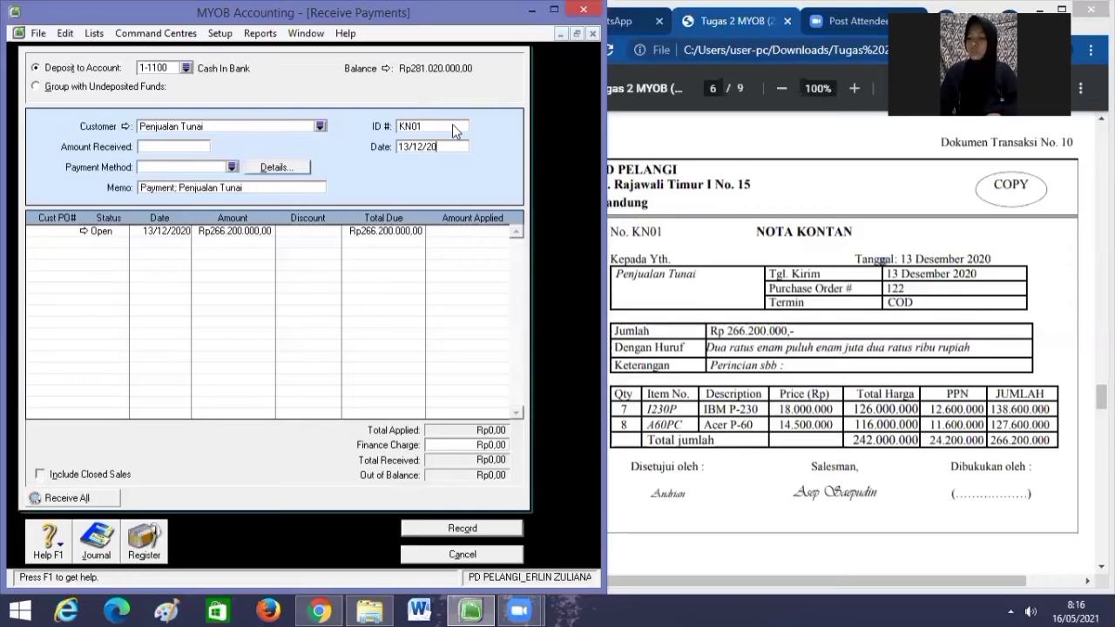
Enter Rp266.200.000 as the amount received and apply it all to the open invoice.
left_click(192, 148)
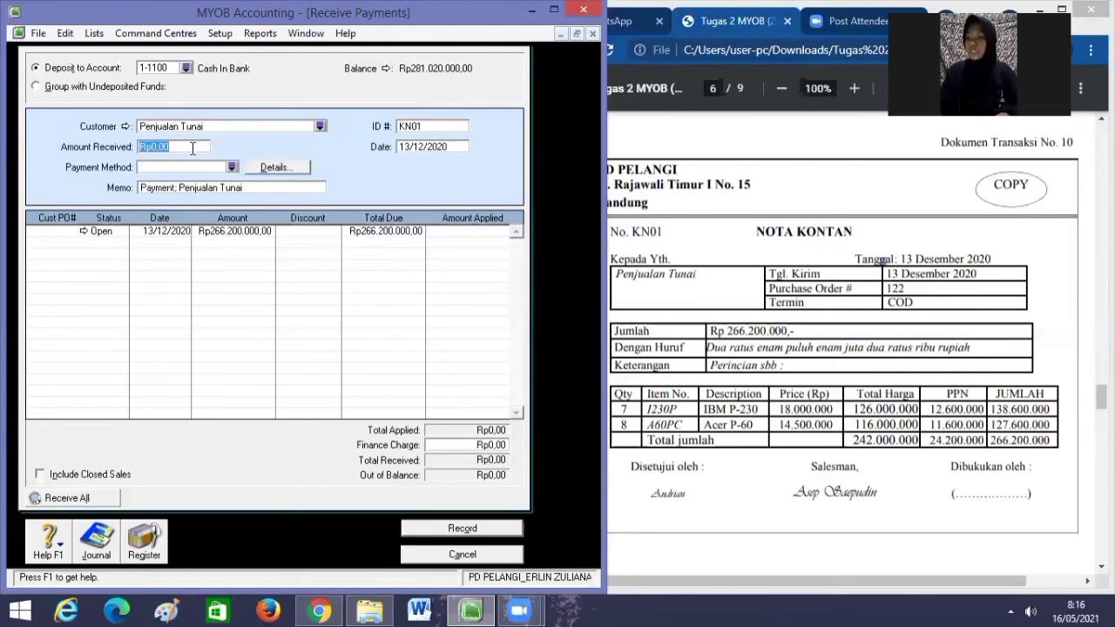
key("BackSpace")
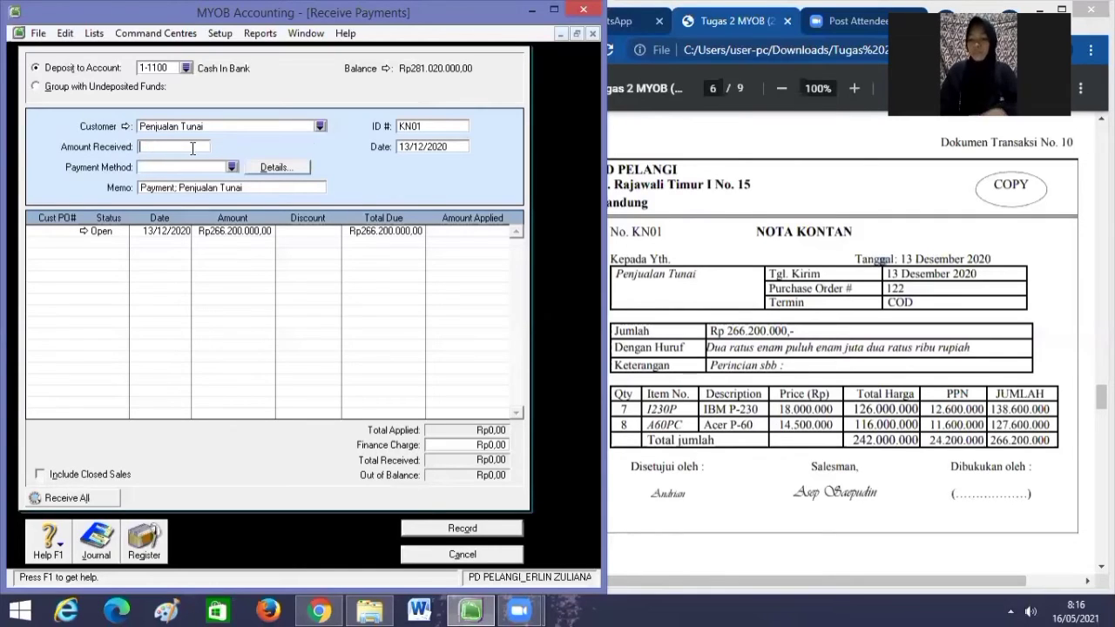
type("2")
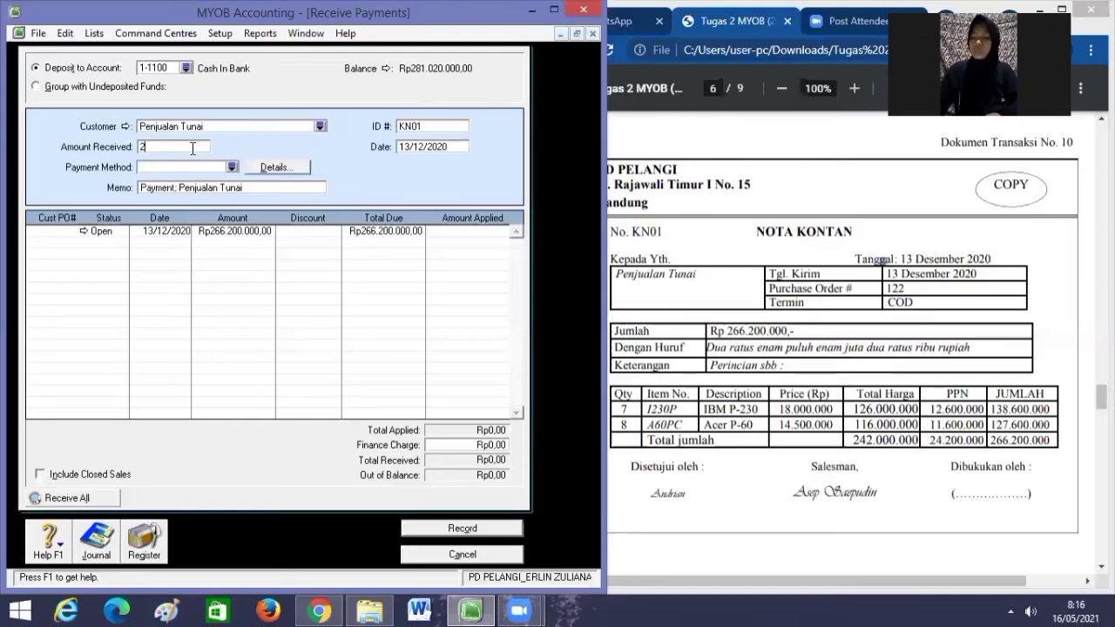
type("66")
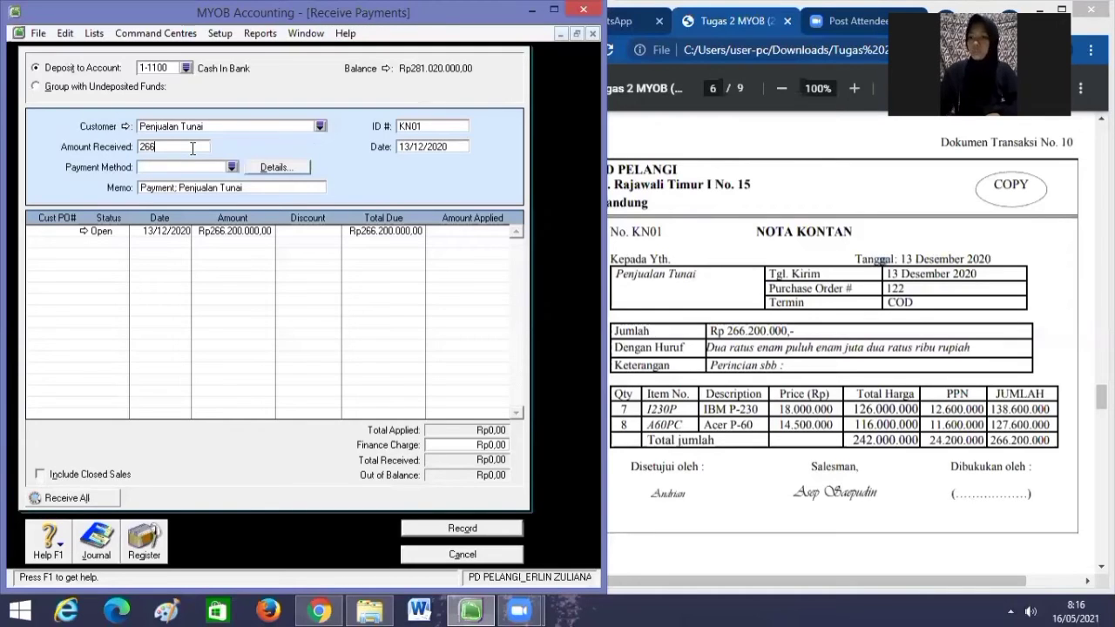
type(".200.000")
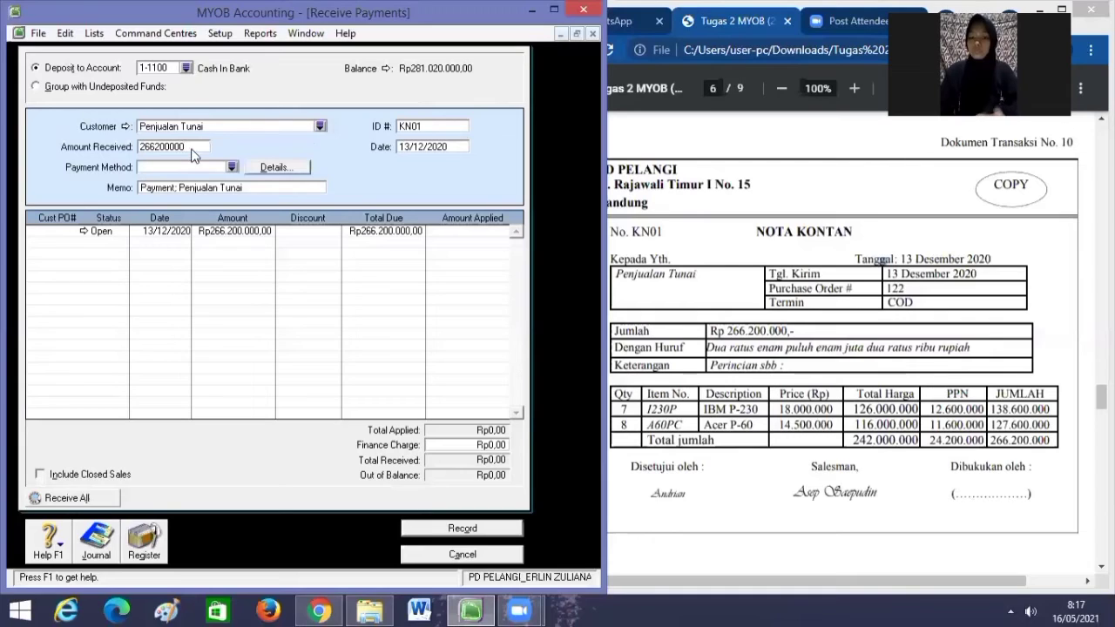
key("Tab")
key("Tab")
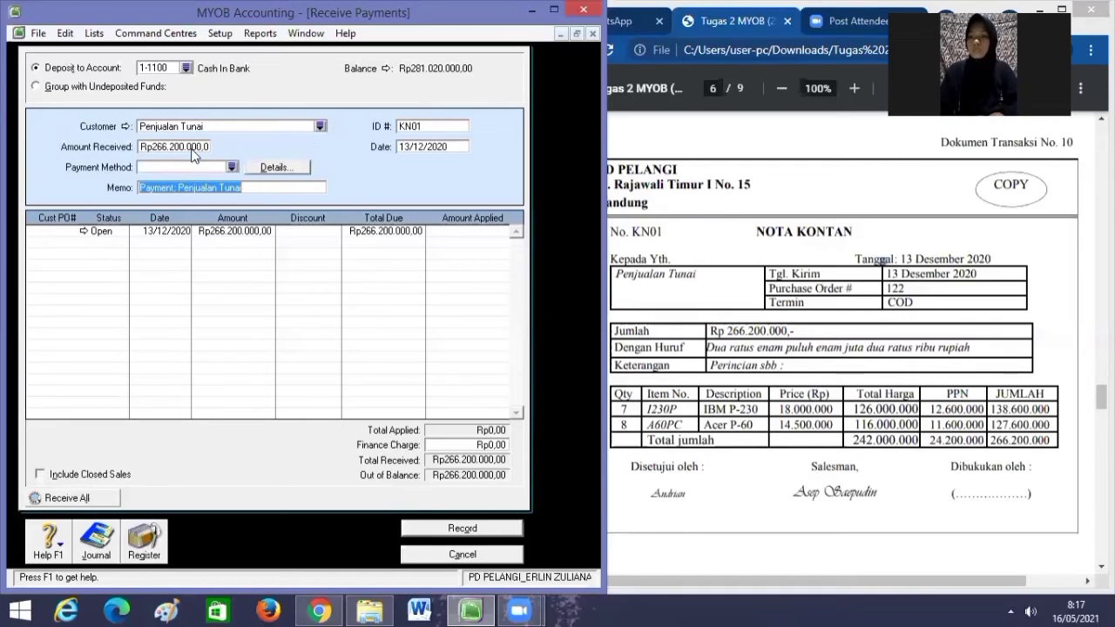
key("Tab")
key("Tab")
key("Tab")
key("Tab")
key("Tab")
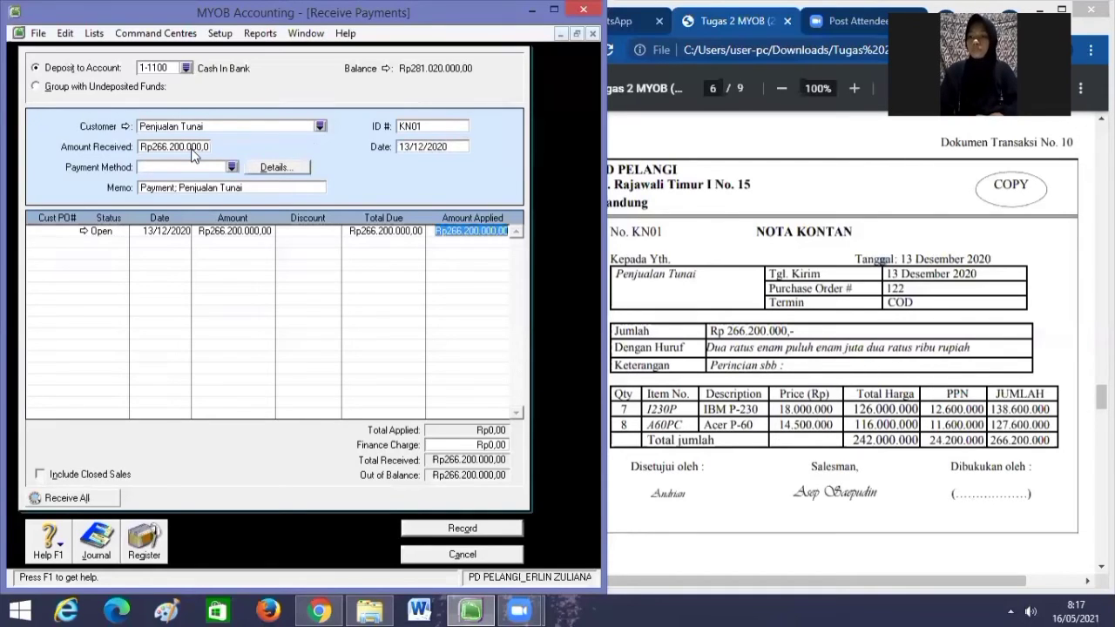
key("Tab")
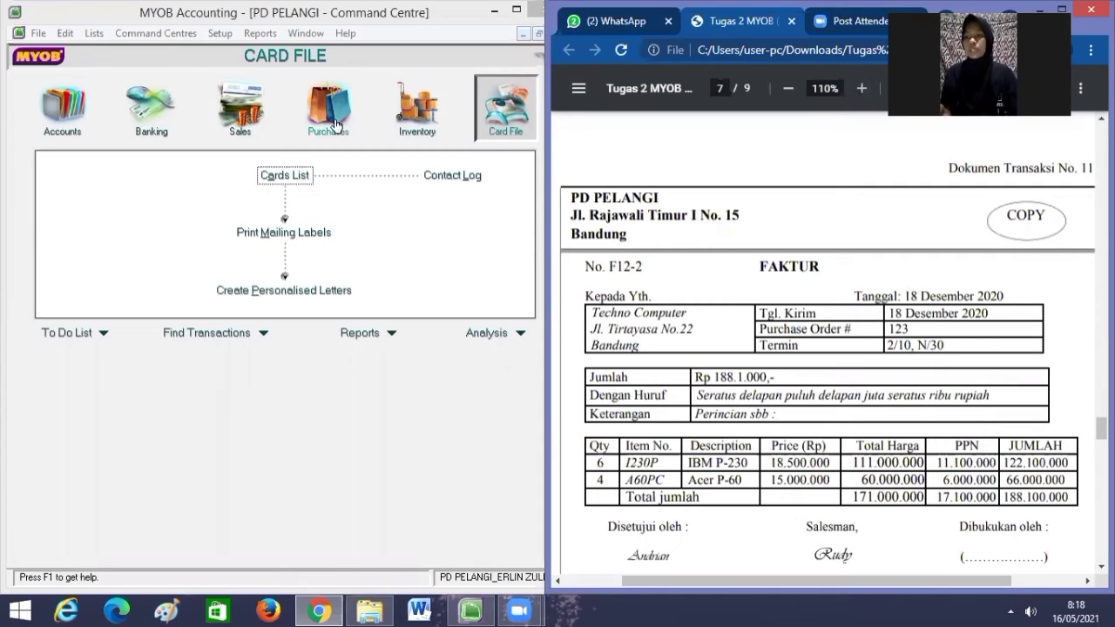
Open a new sale from the Sales area and choose TECHNO COMPUTER as the customer.
left_click(244, 127)
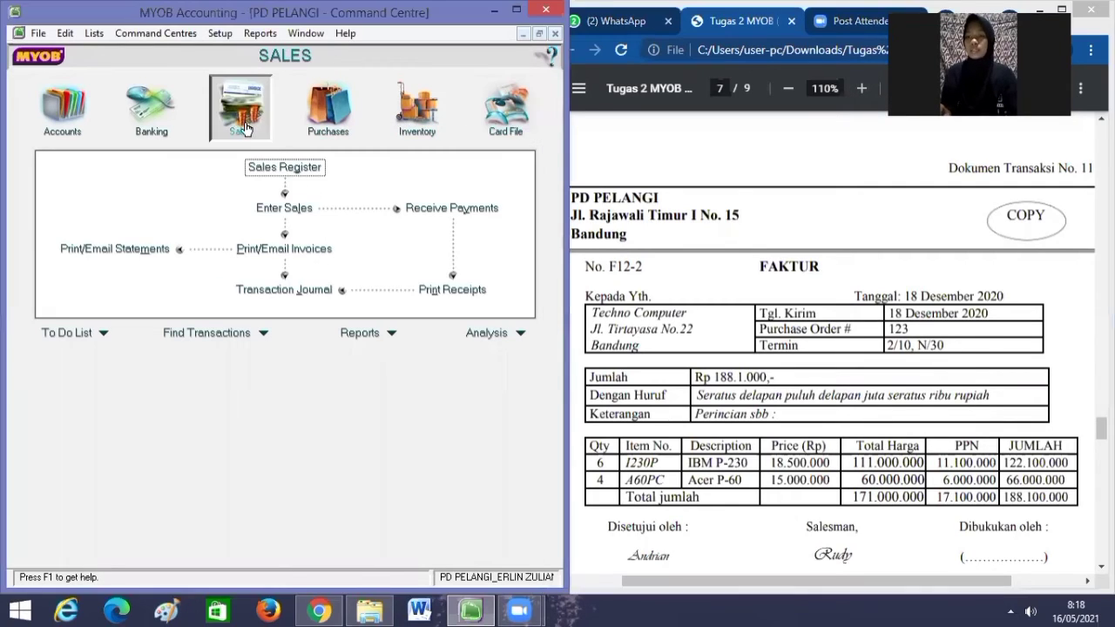
left_click(304, 217)
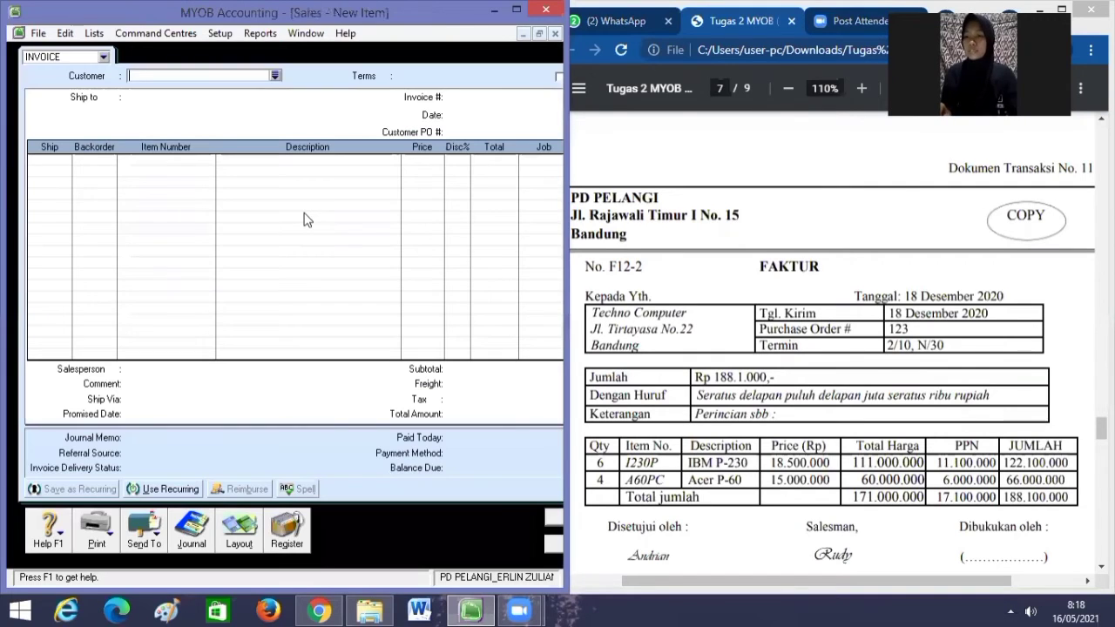
left_click(276, 76)
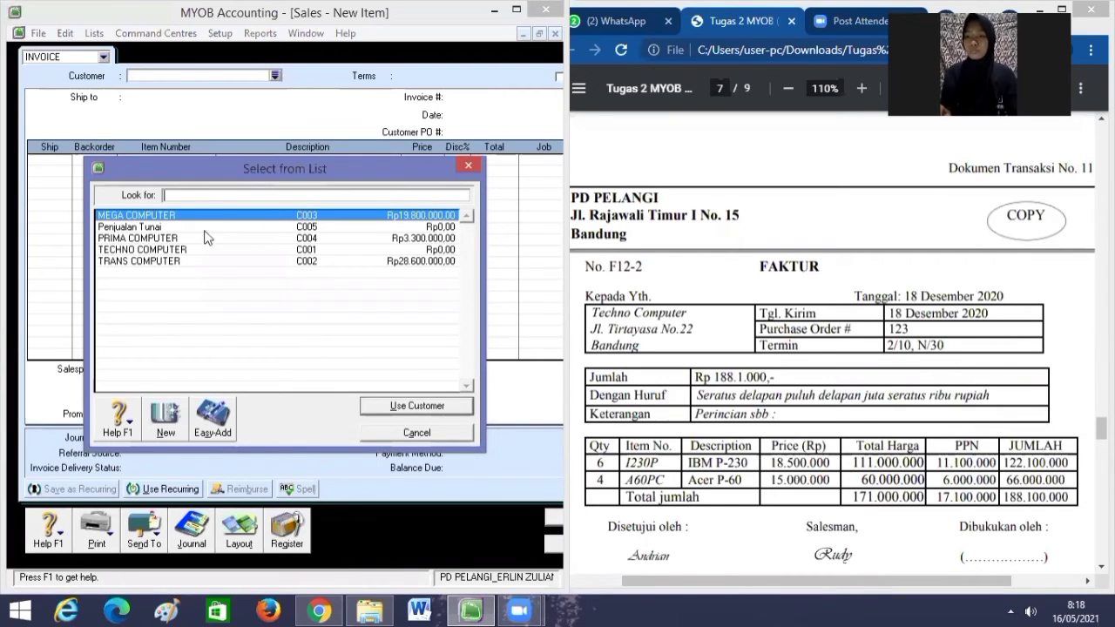
left_click(183, 250)
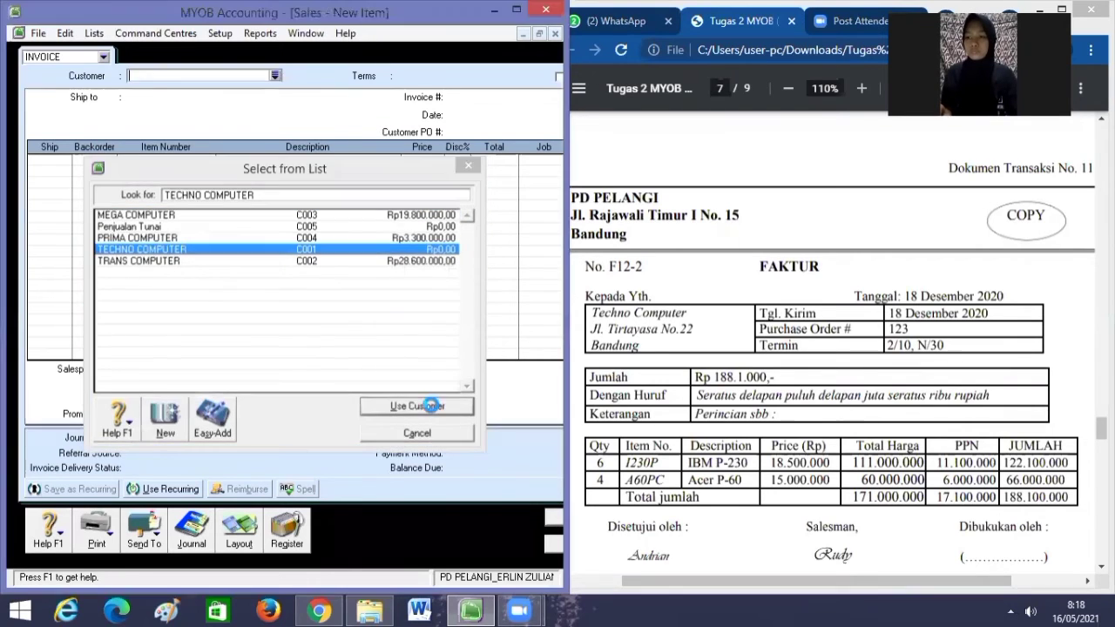
left_click(417, 406)
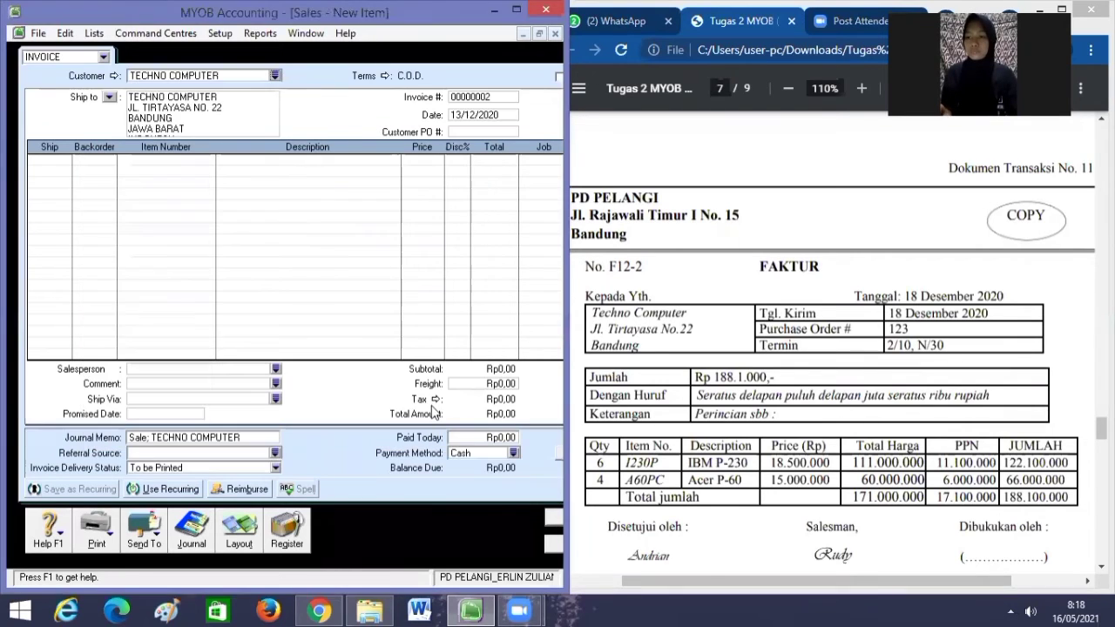
Set the invoice terms to payment due in a given number of days, 30 days.
left_click(384, 77)
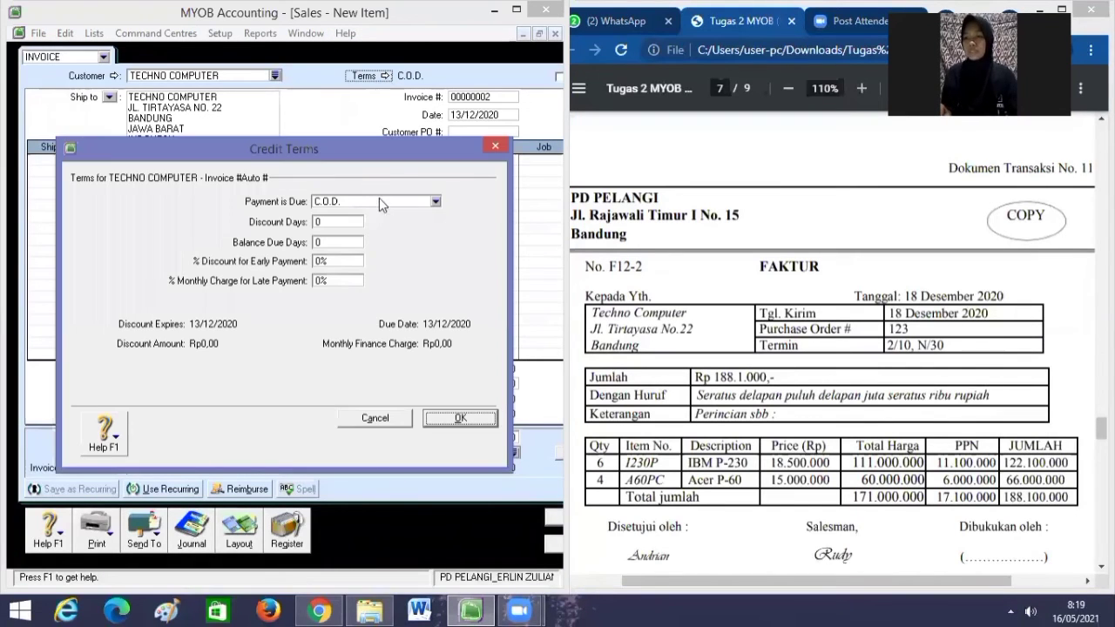
left_click(379, 200)
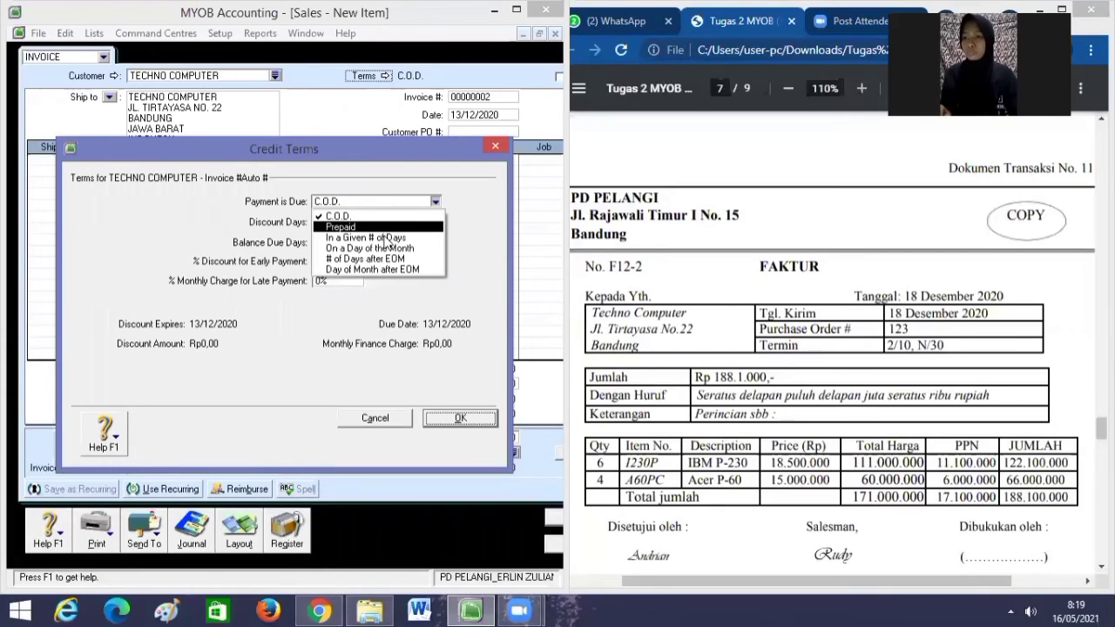
left_click(383, 238)
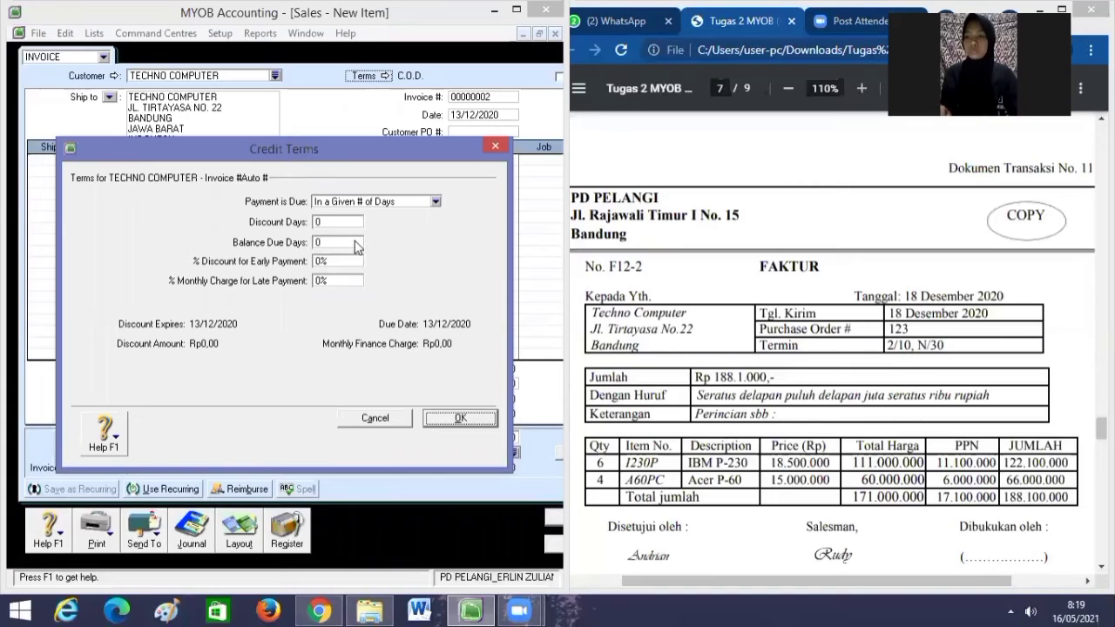
left_click(356, 242)
type("30")
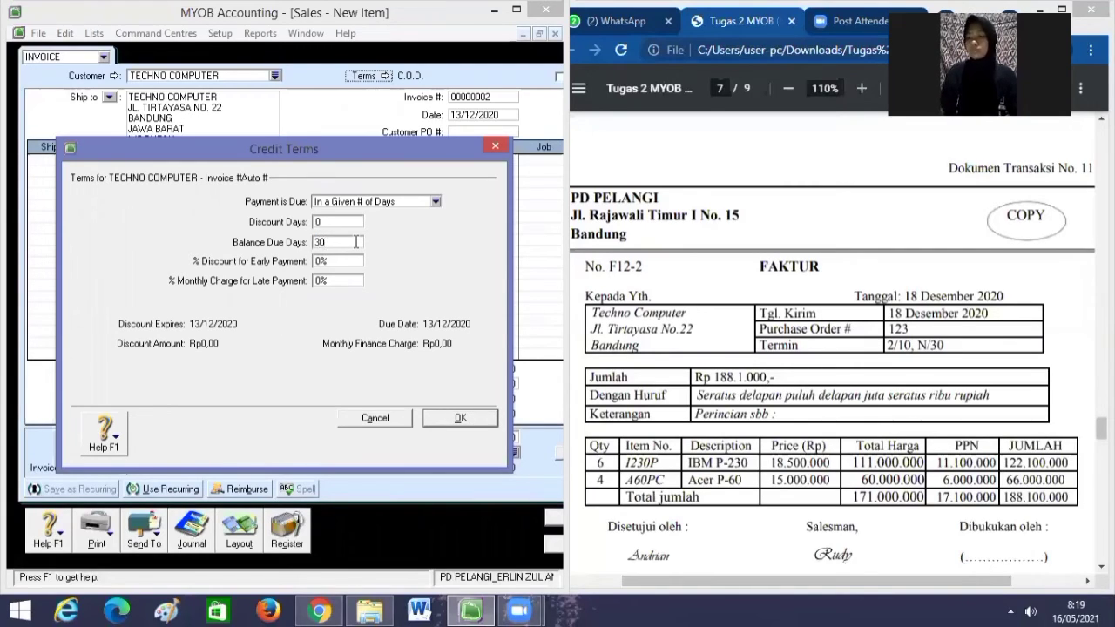
left_click(460, 420)
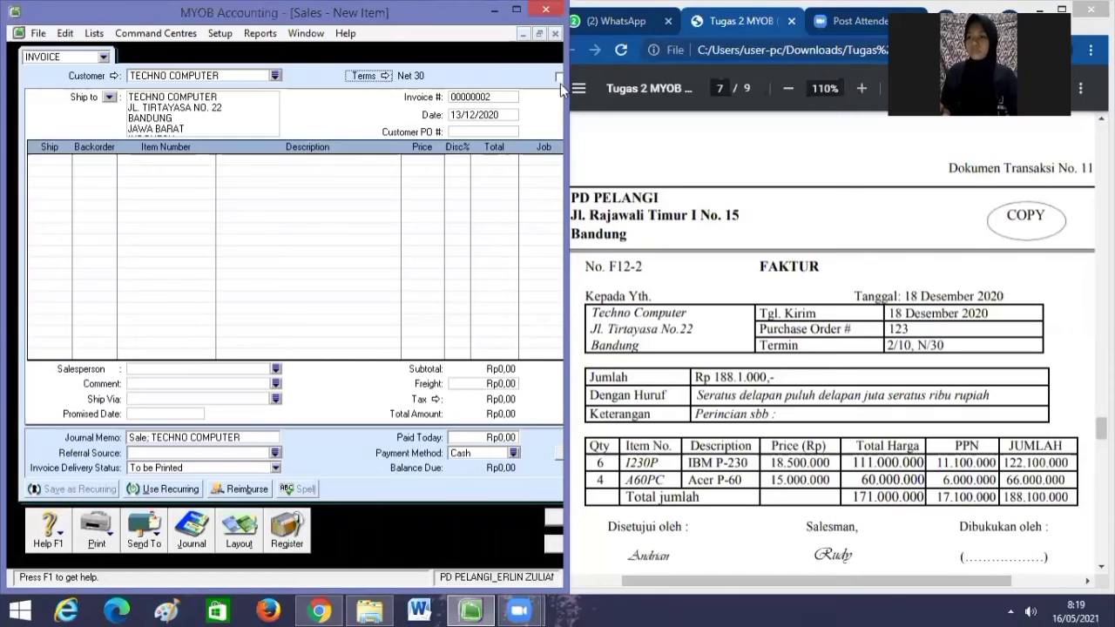
Widen the sales window and change the invoice number to F12-2.
left_click_drag(562, 84, 604, 88)
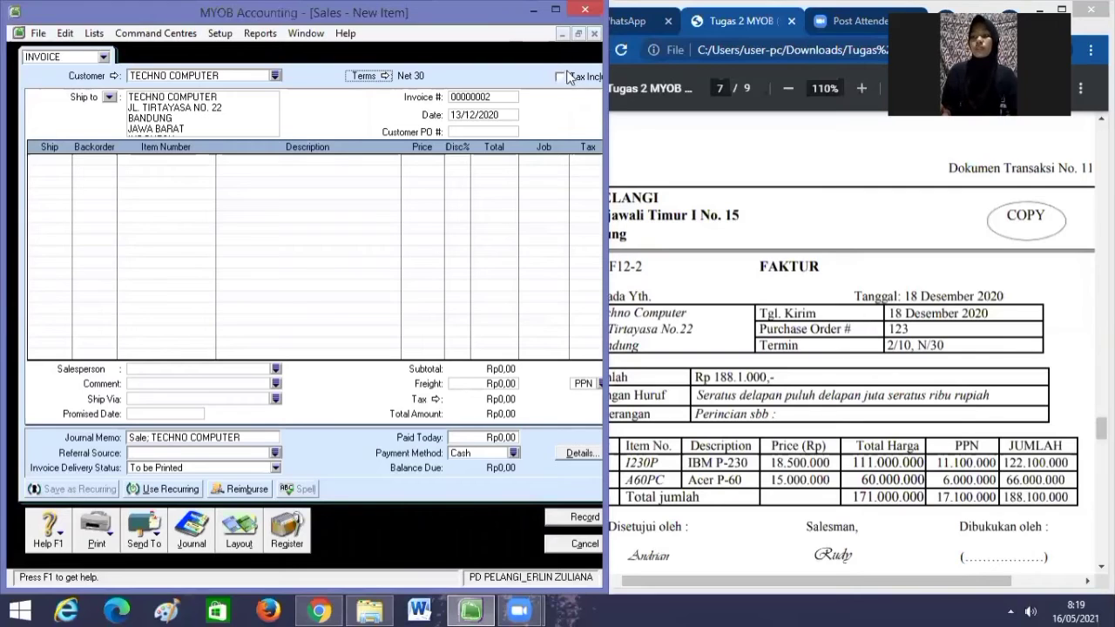
left_click(472, 92)
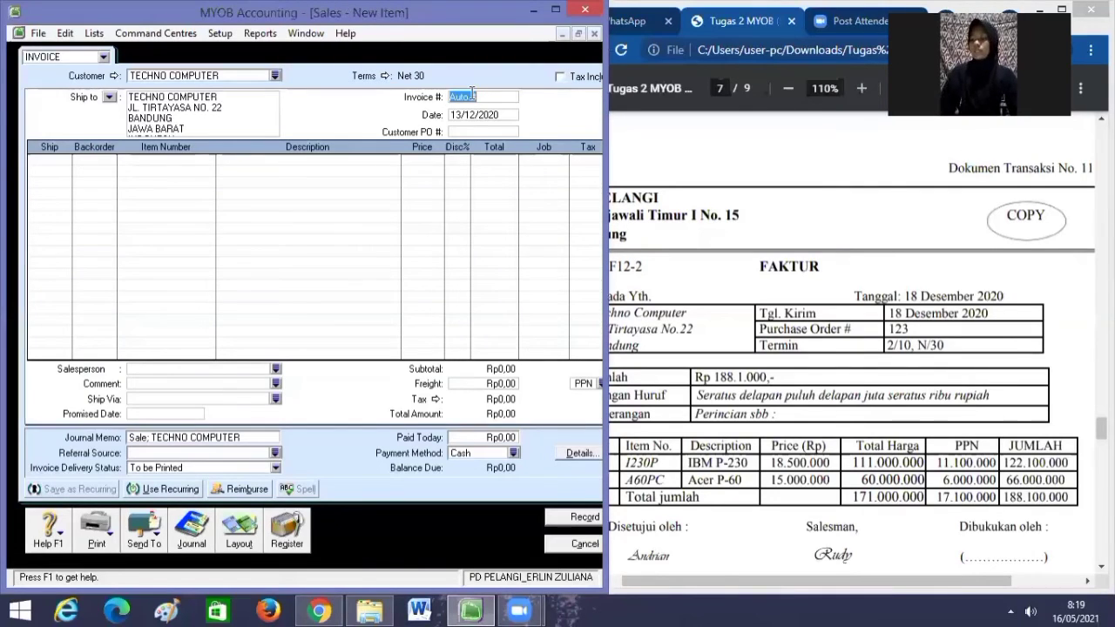
key("BackSpace")
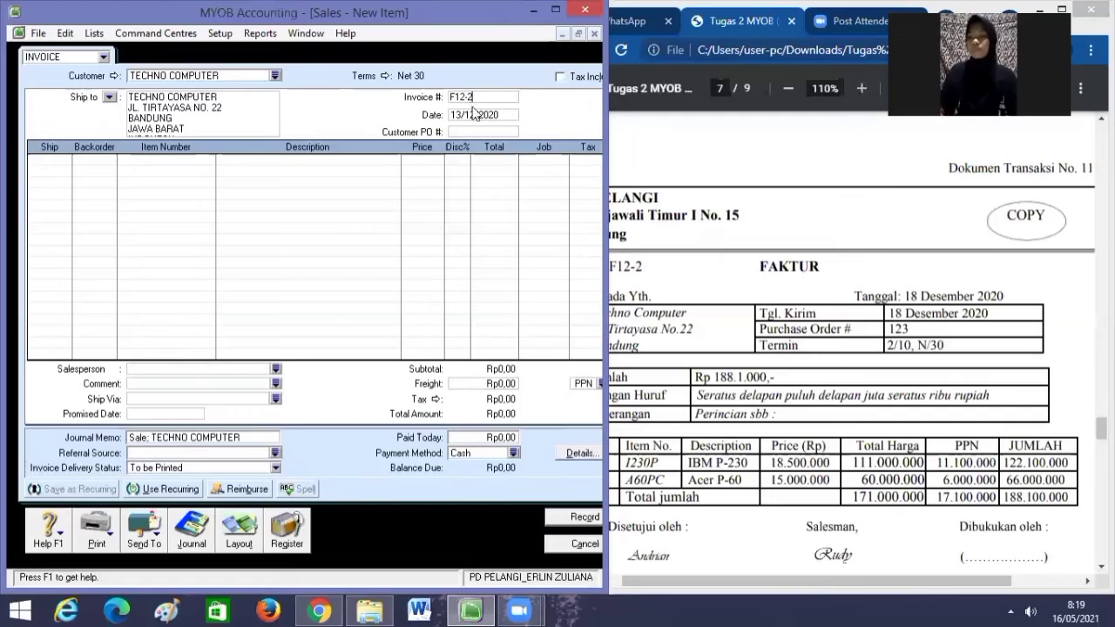
double_click(479, 115)
Date the invoice 18/12/2020 and give the PDF viewer more room beside MYOB.
key("BackSpace")
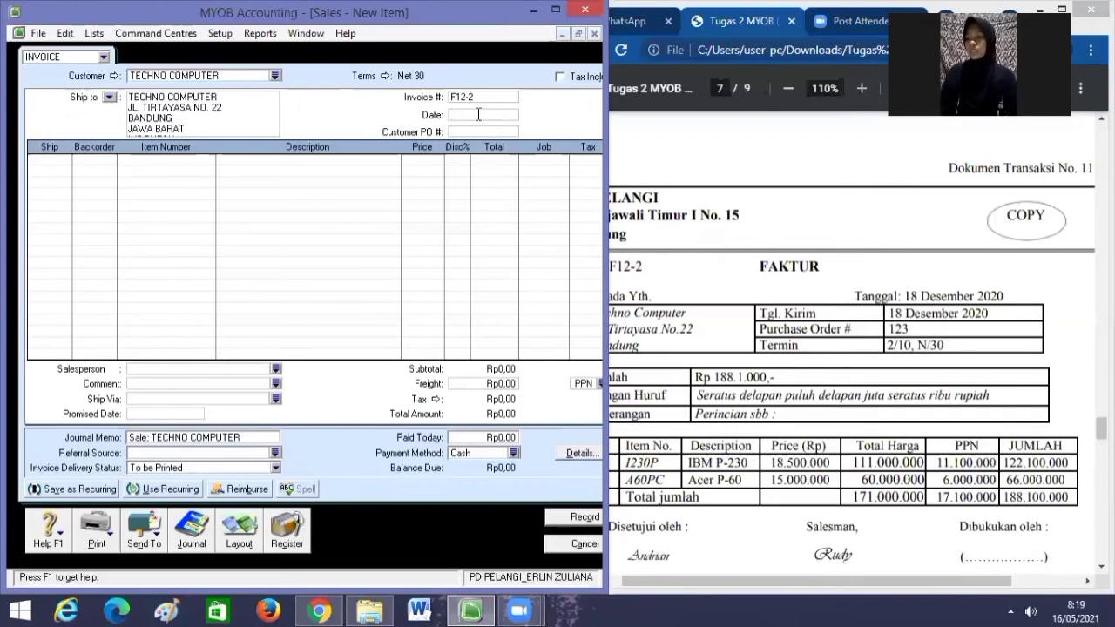
type("1")
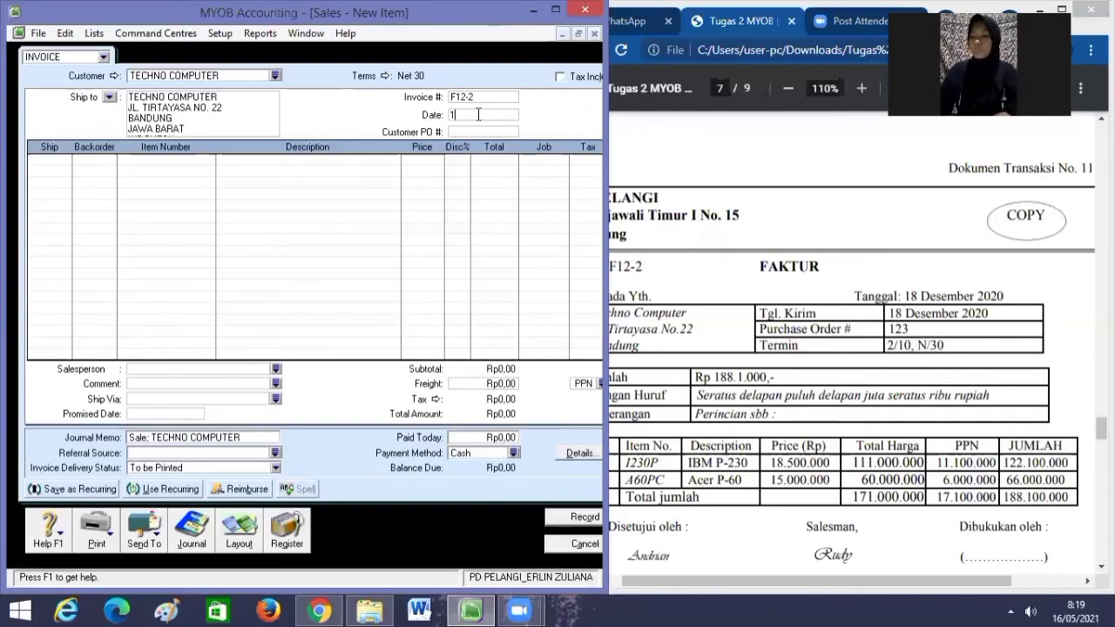
type("8/1")
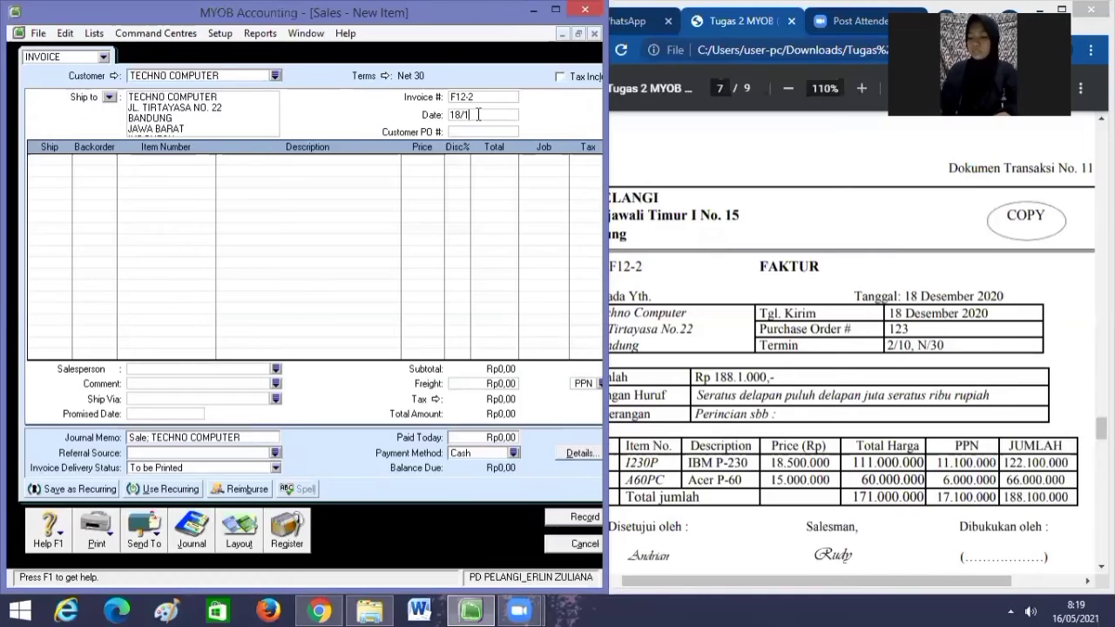
type("2/2020")
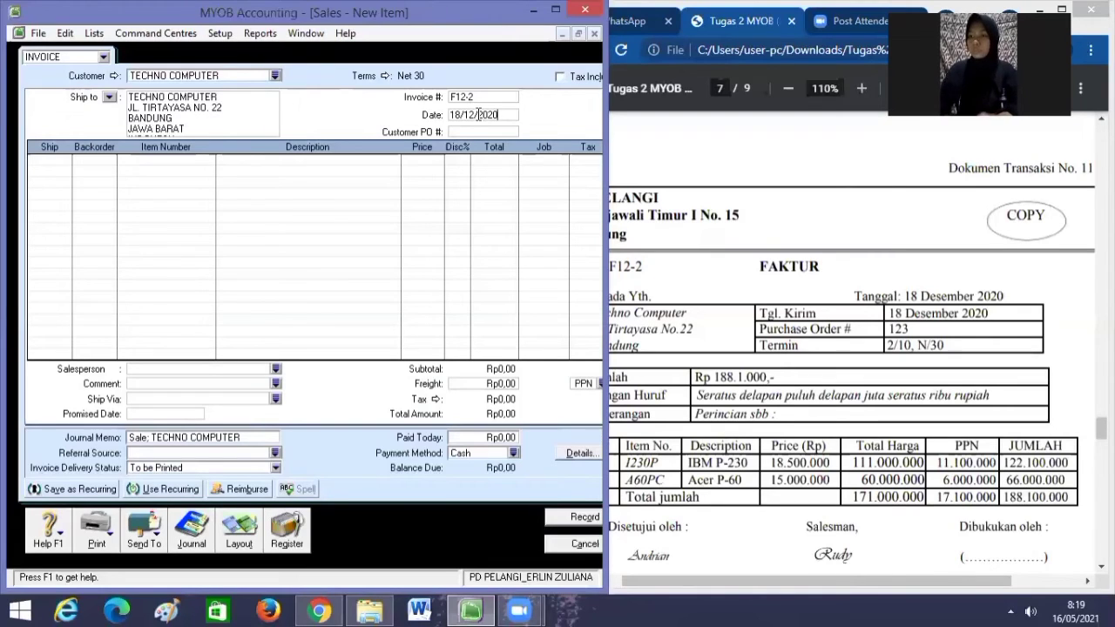
key("Tab")
key("Tab")
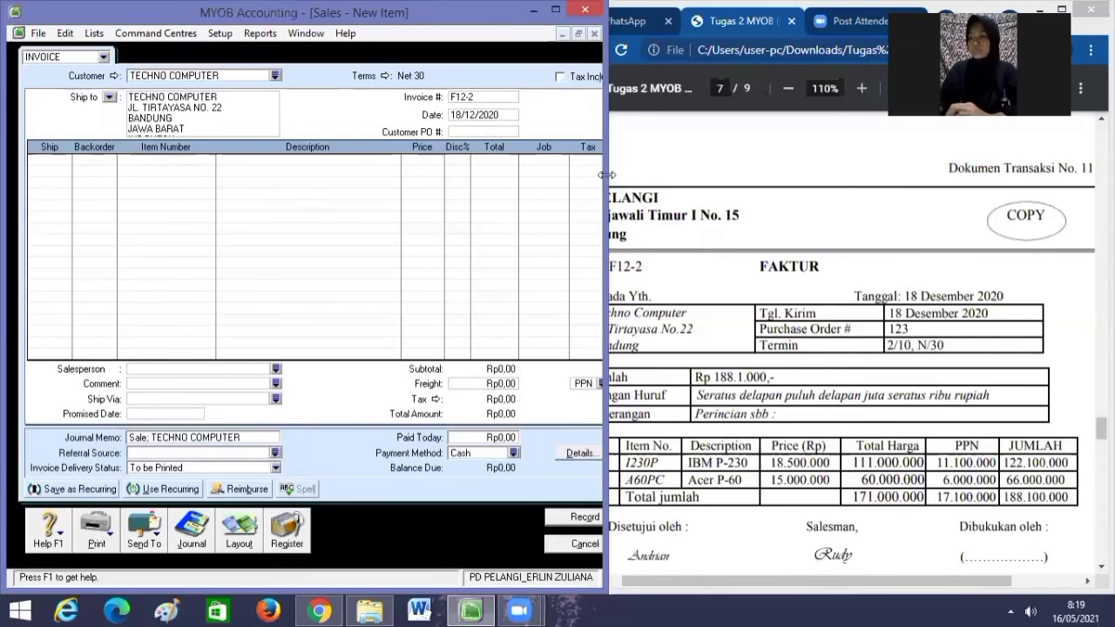
left_click_drag(607, 175, 584, 175)
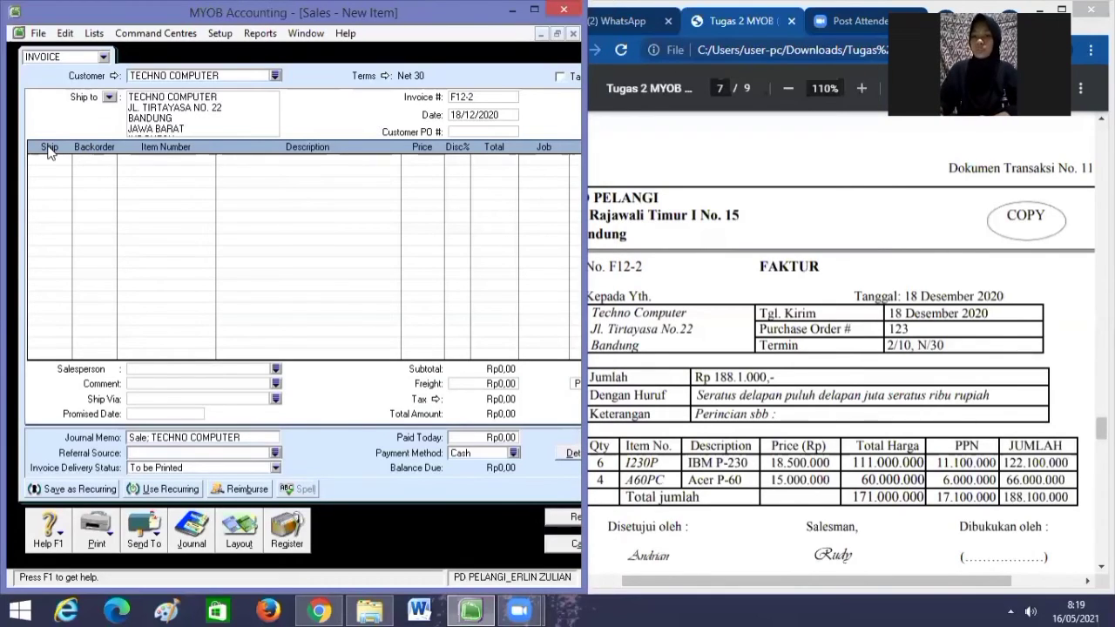
Add a line shipping 6 of item 1230P (IBM P-230) at 18,500,000.
type("6")
key("Tab")
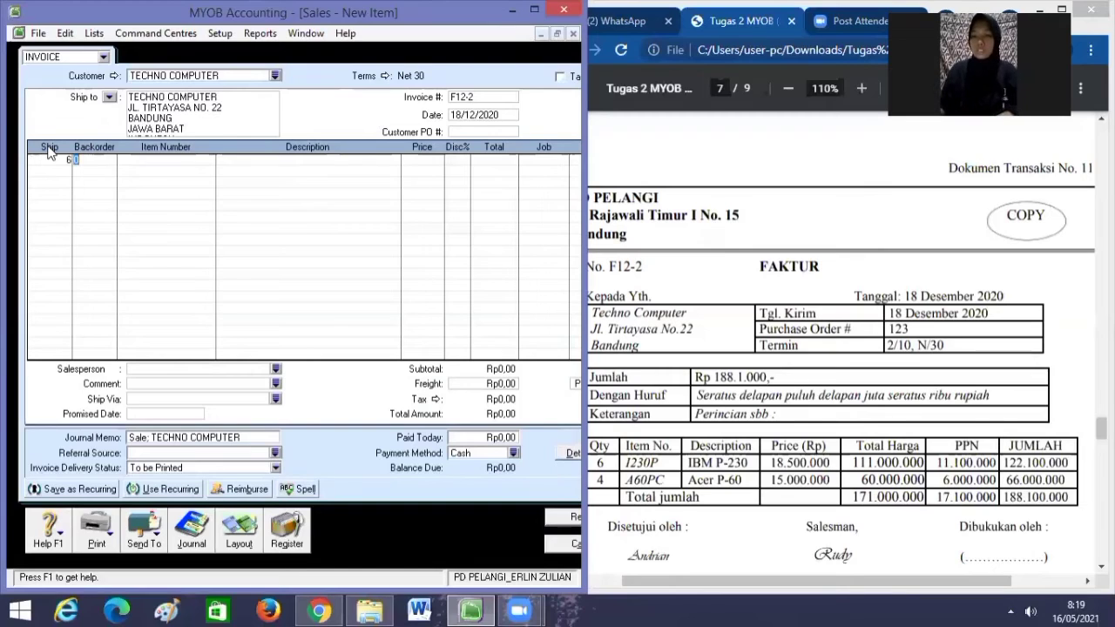
key("Tab")
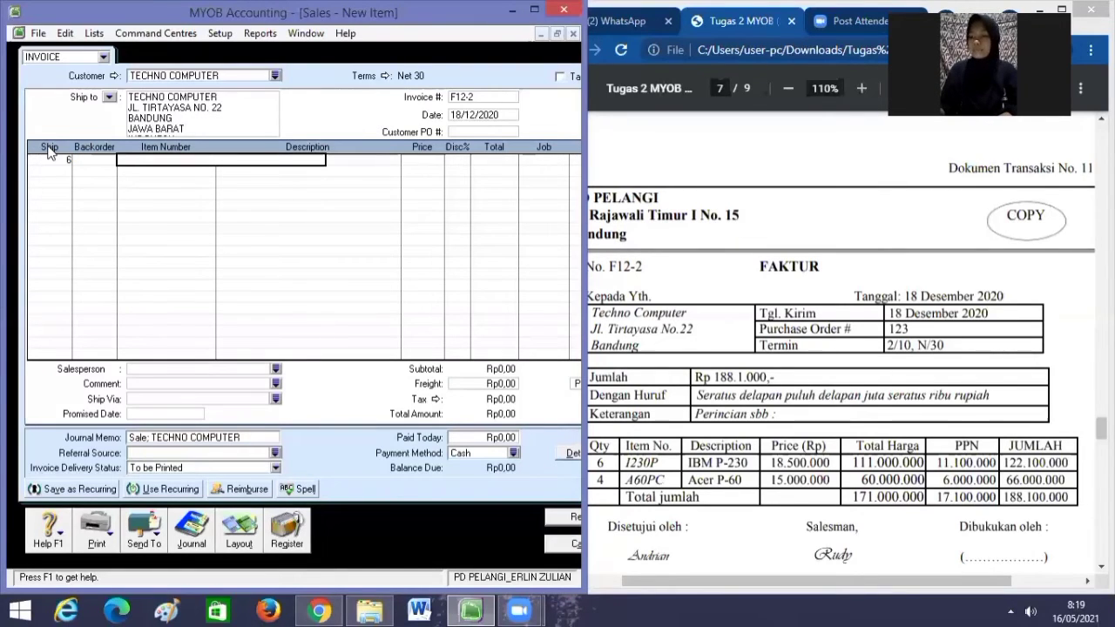
type("1230P")
key("Tab")
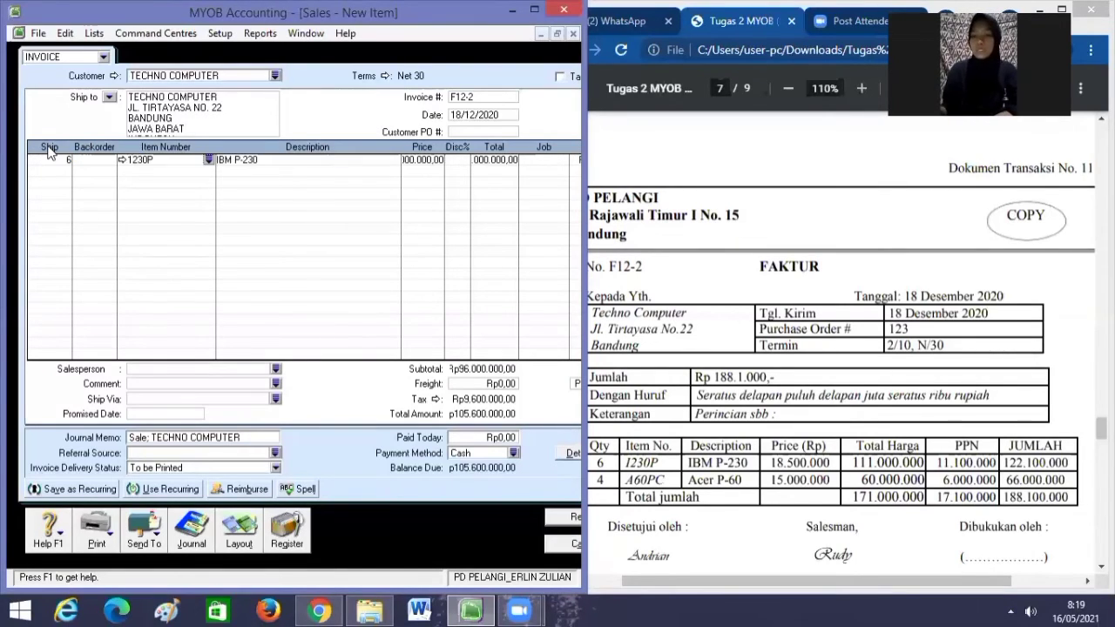
key("Tab")
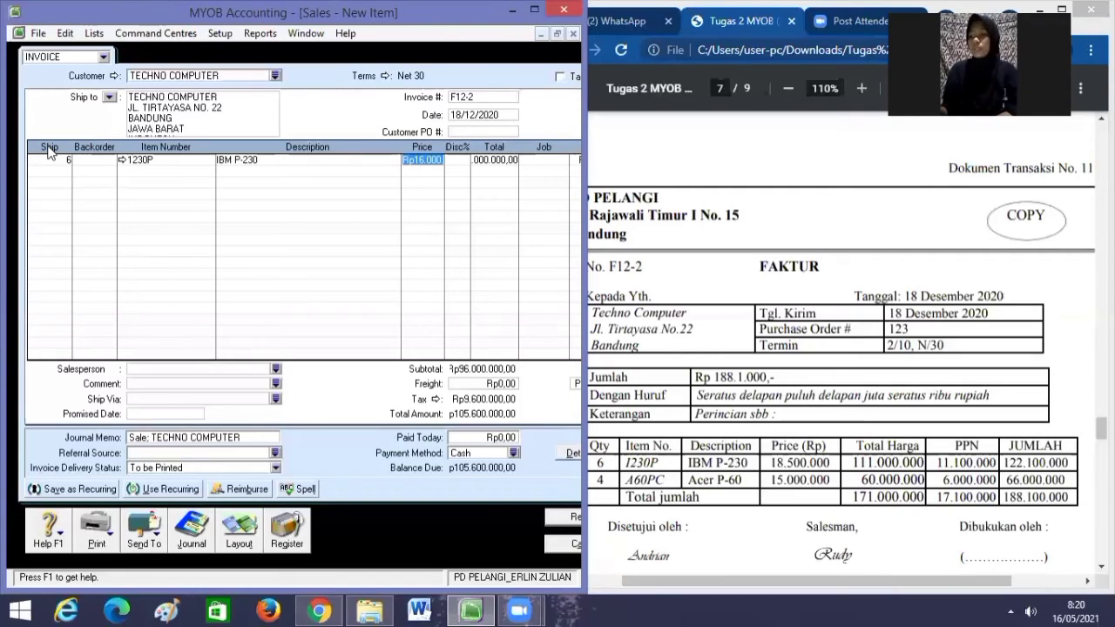
type("1")
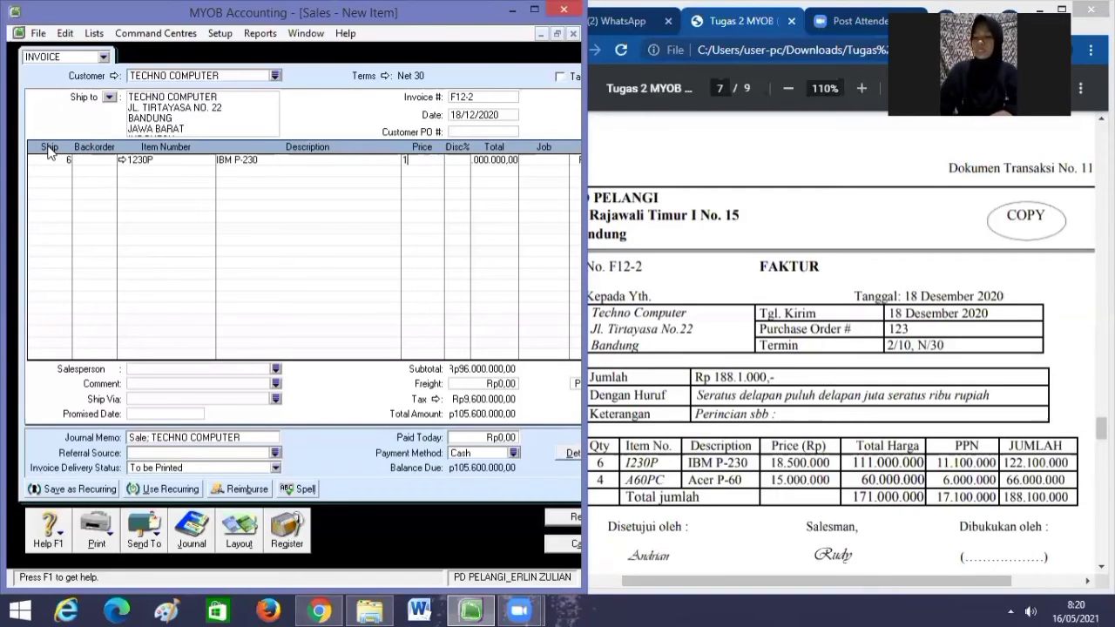
type("850")
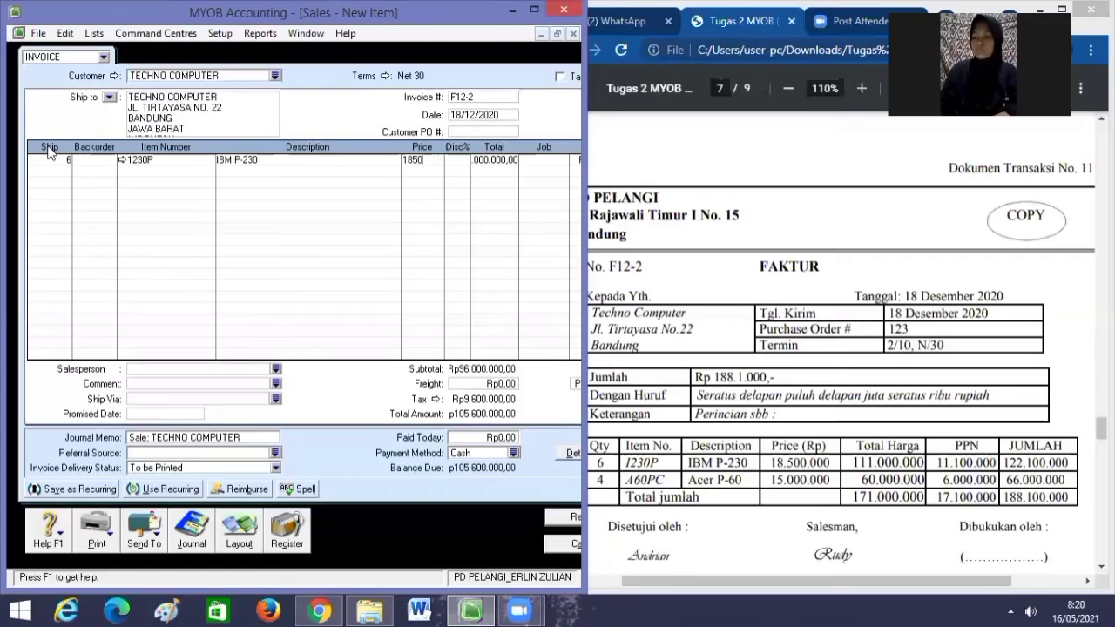
type("0000")
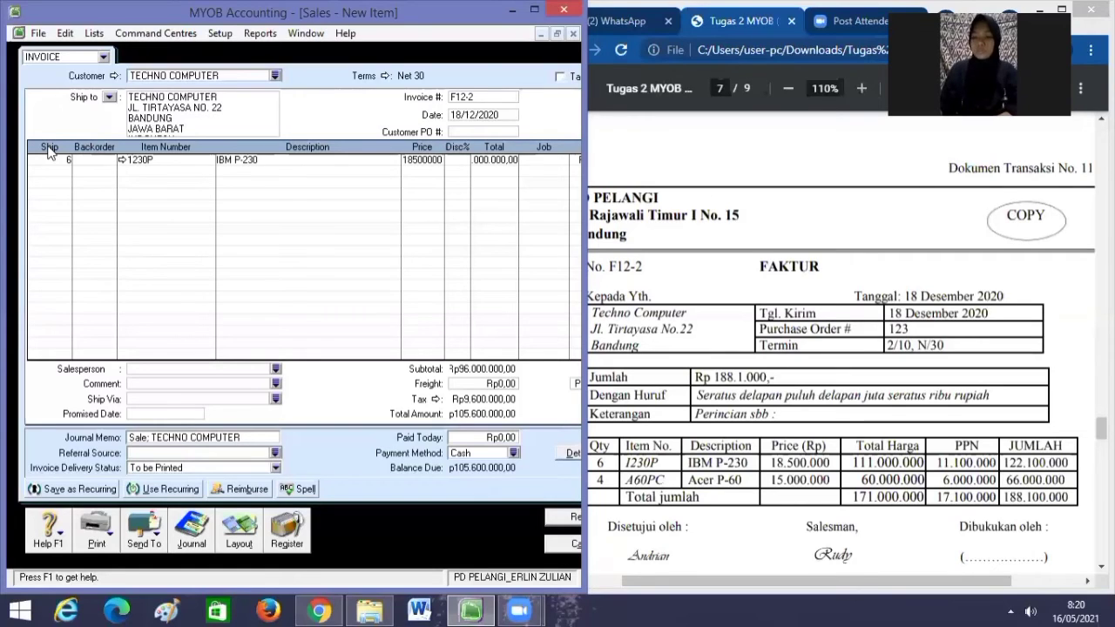
key("Tab")
key("Tab")
key("Tab")
key("Tab")
key("Tab")
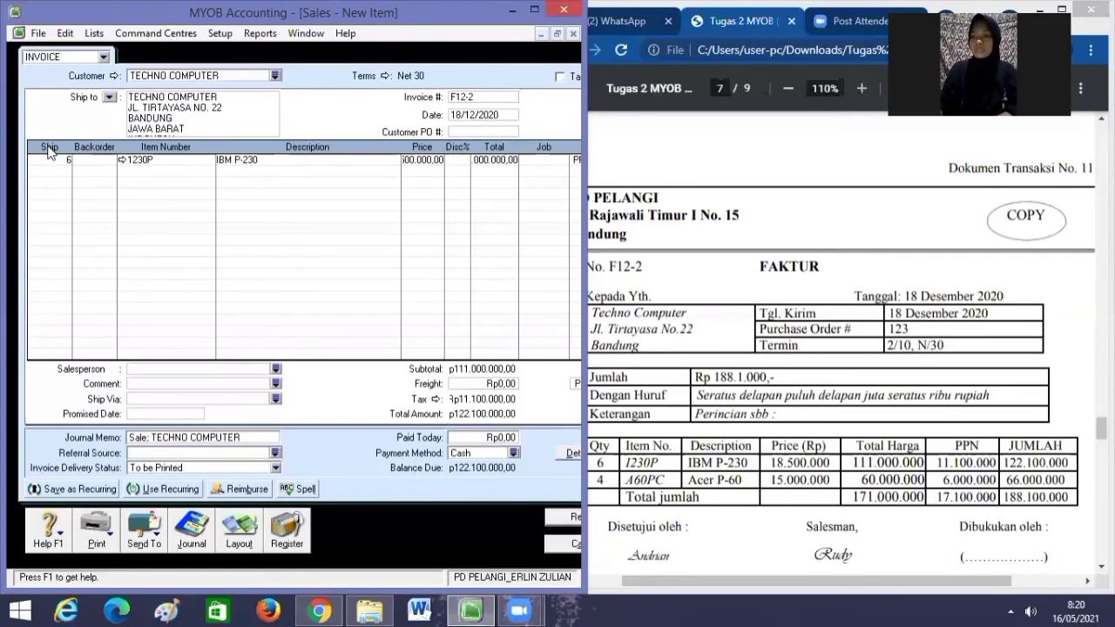
Add 4 of item A60PC (ACER P-60) at 15,000,000 and record the invoice.
key("Tab")
type("4")
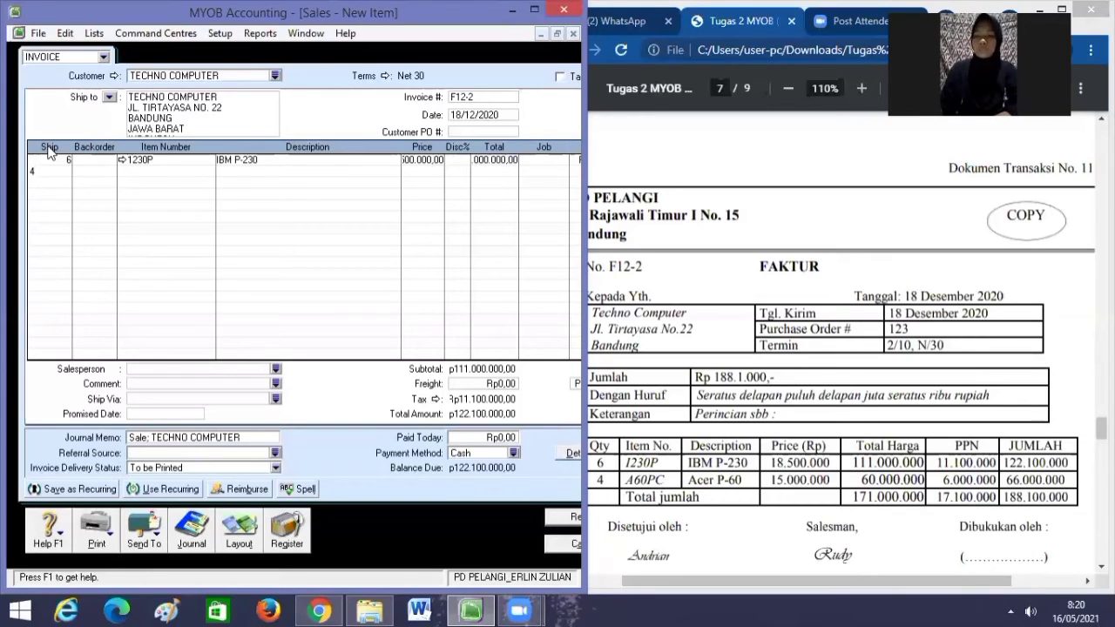
key("Tab")
key("Tab")
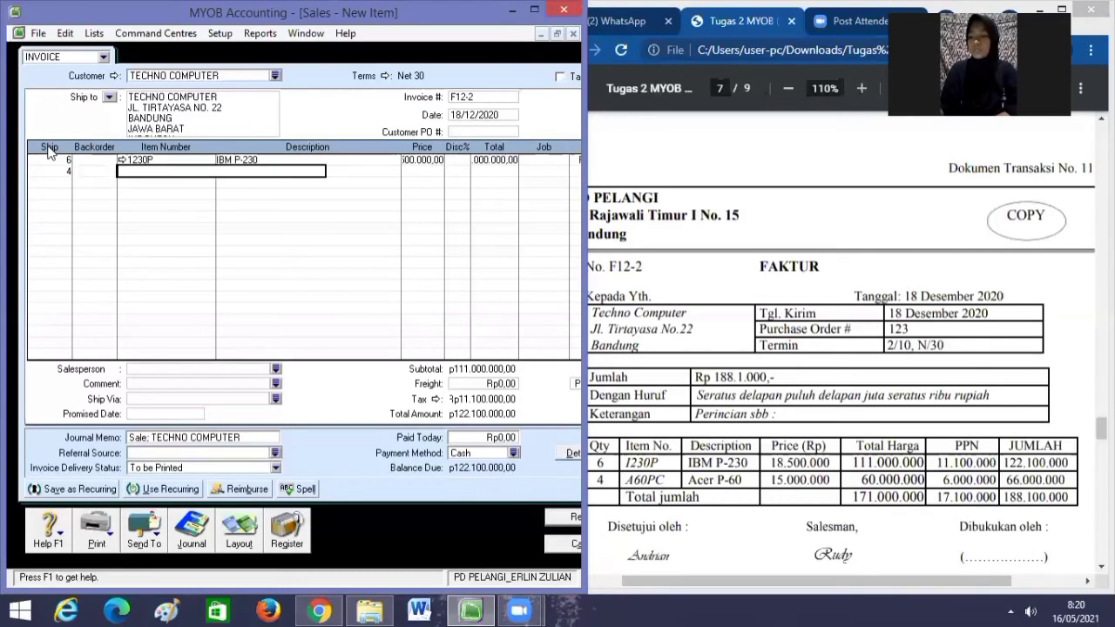
type("A6")
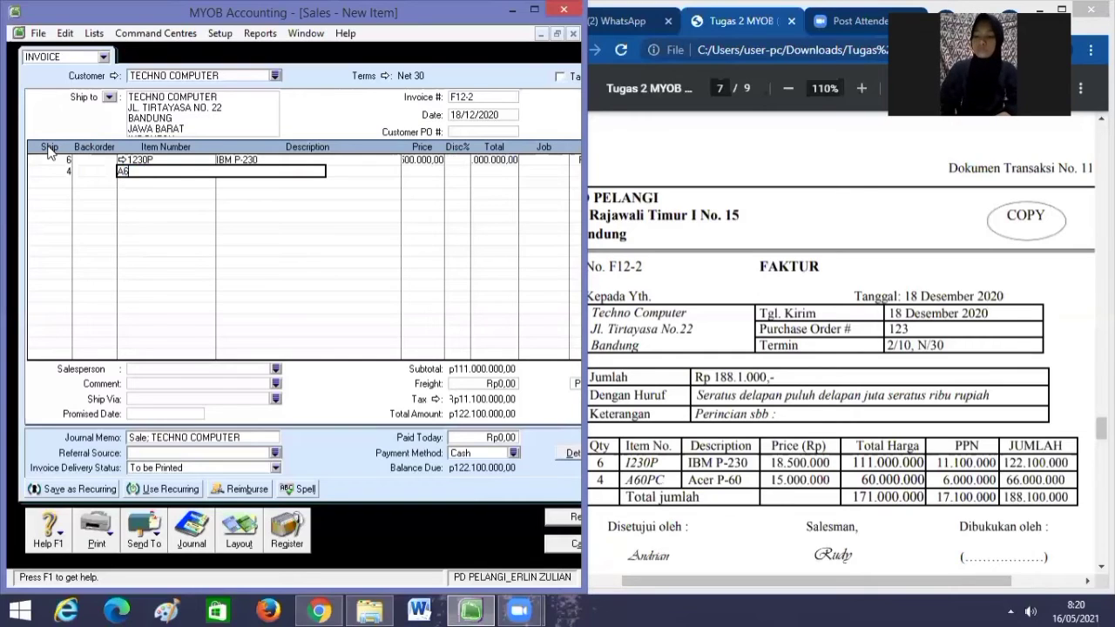
type("0PC")
key("Tab")
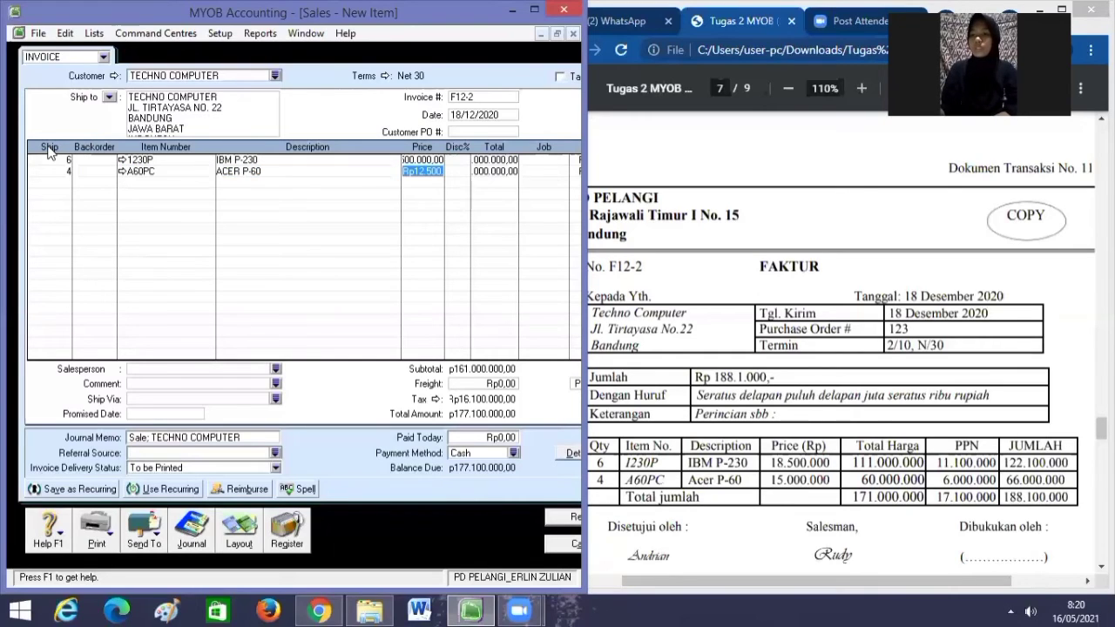
key("BackSpace")
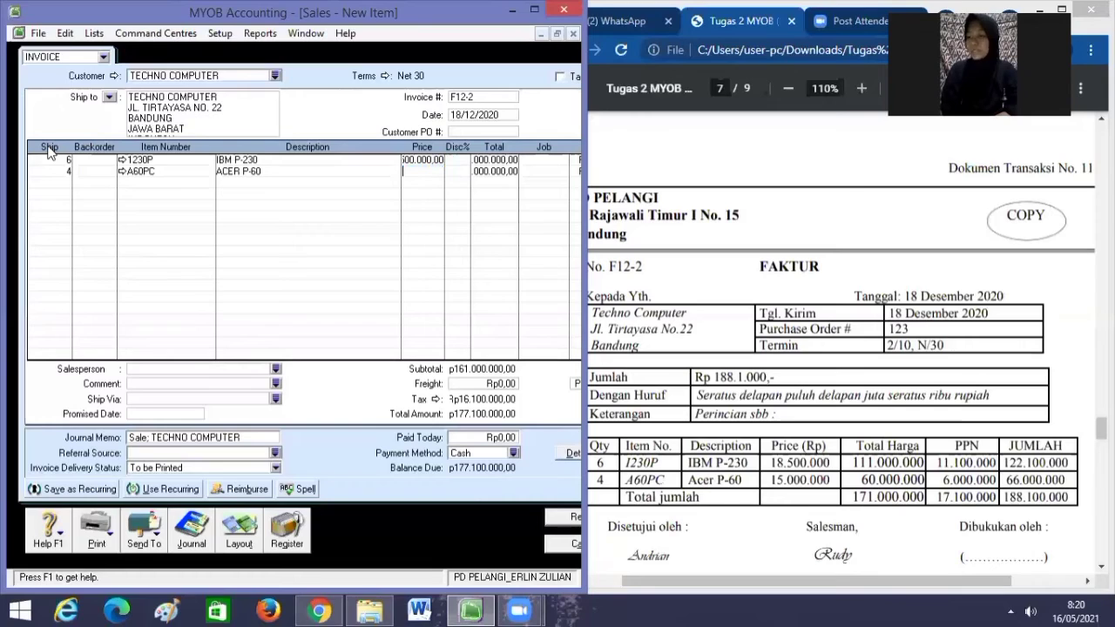
type("15")
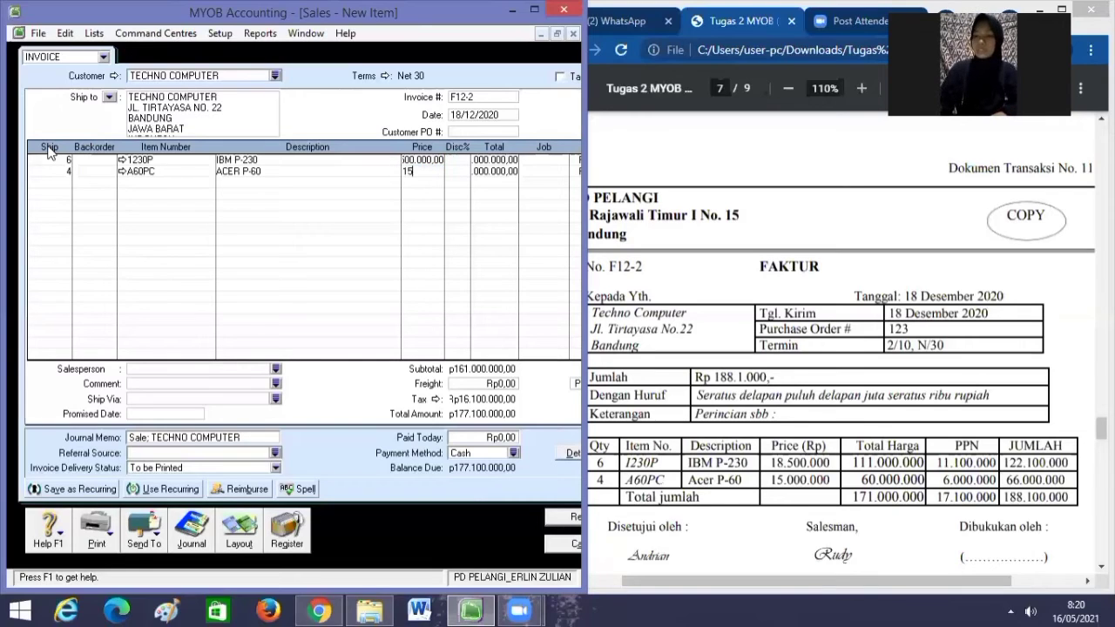
type("000000")
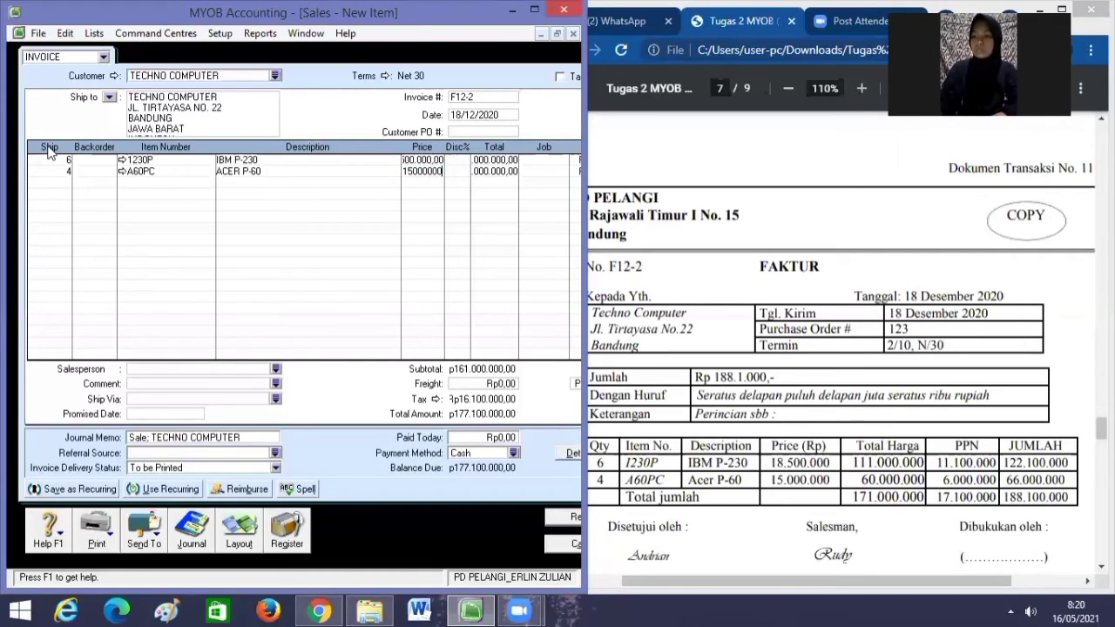
key("Tab")
key("Tab")
key("Tab")
key("Tab")
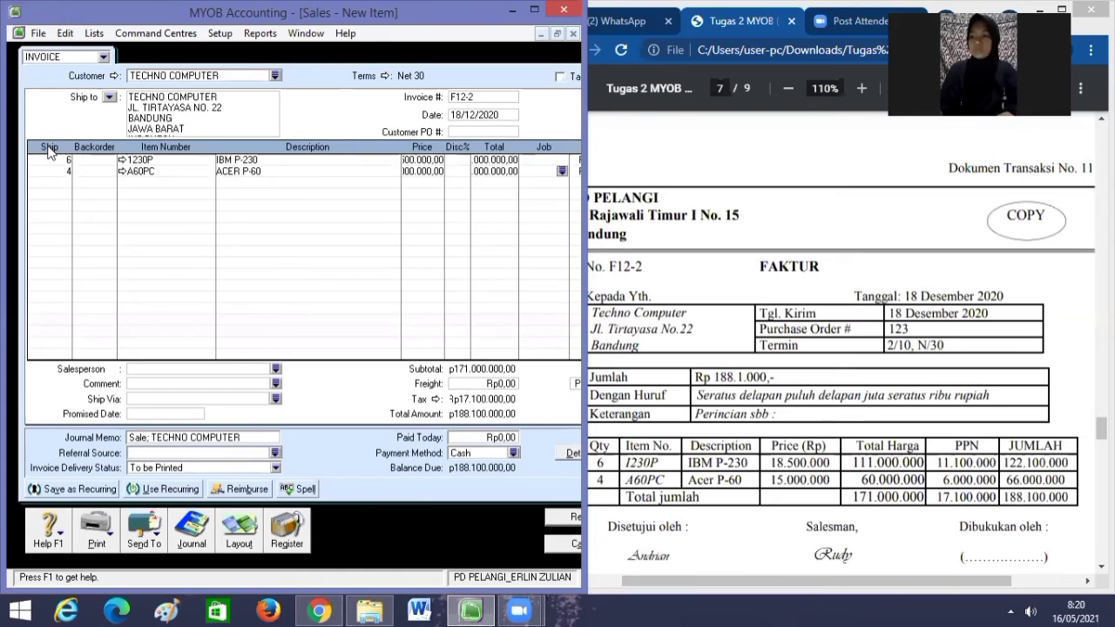
key("Tab")
key("Tab")
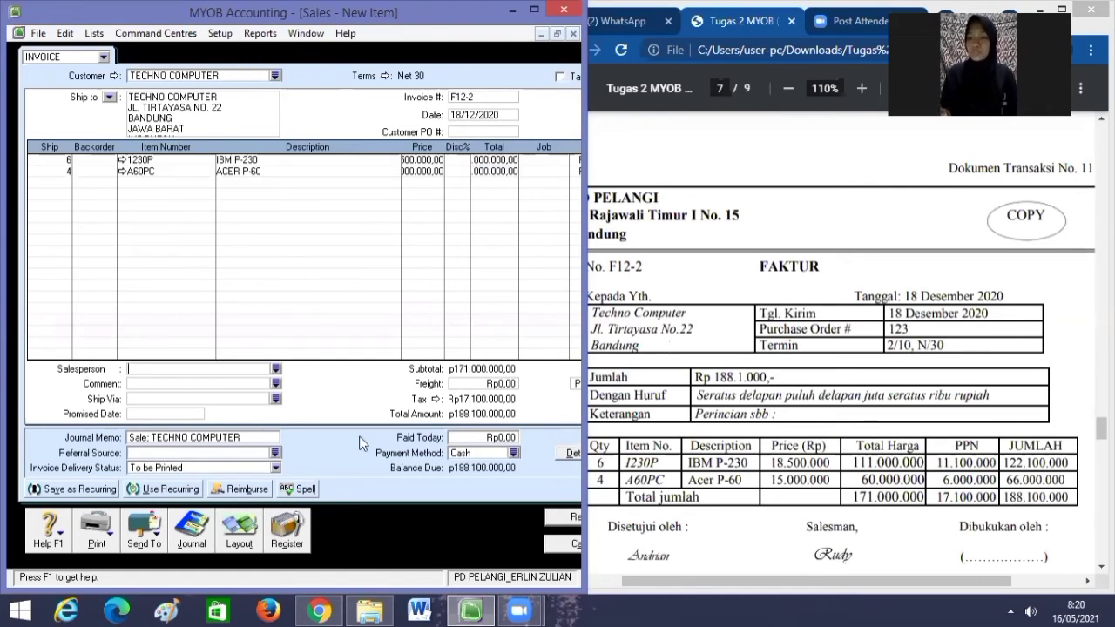
left_click(564, 518)
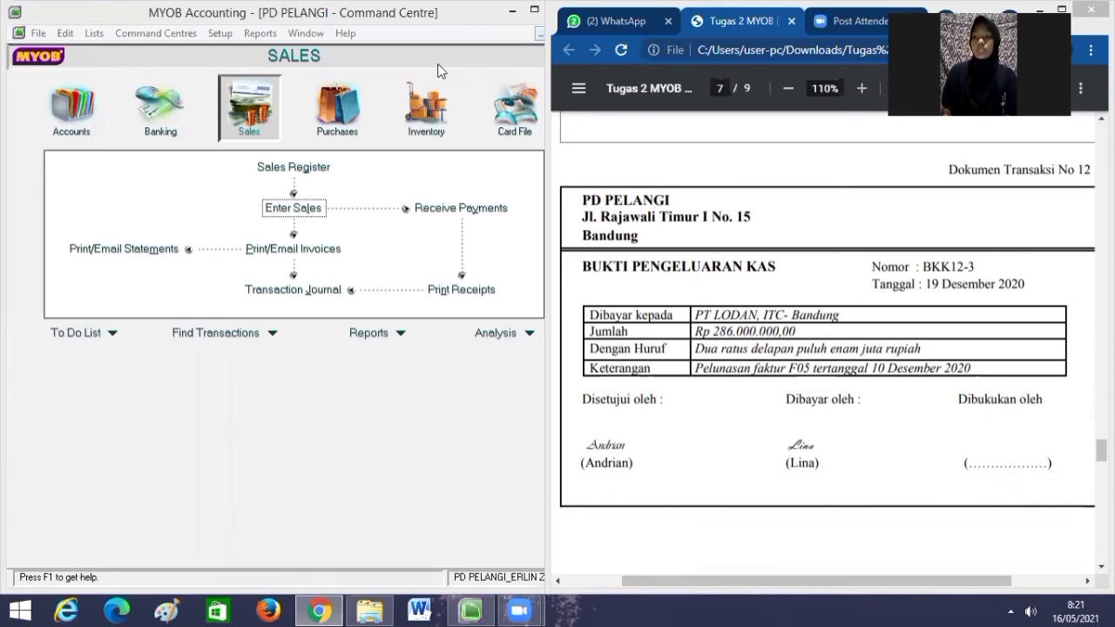
Switch the Command Centre to Purchases.
left_click(349, 128)
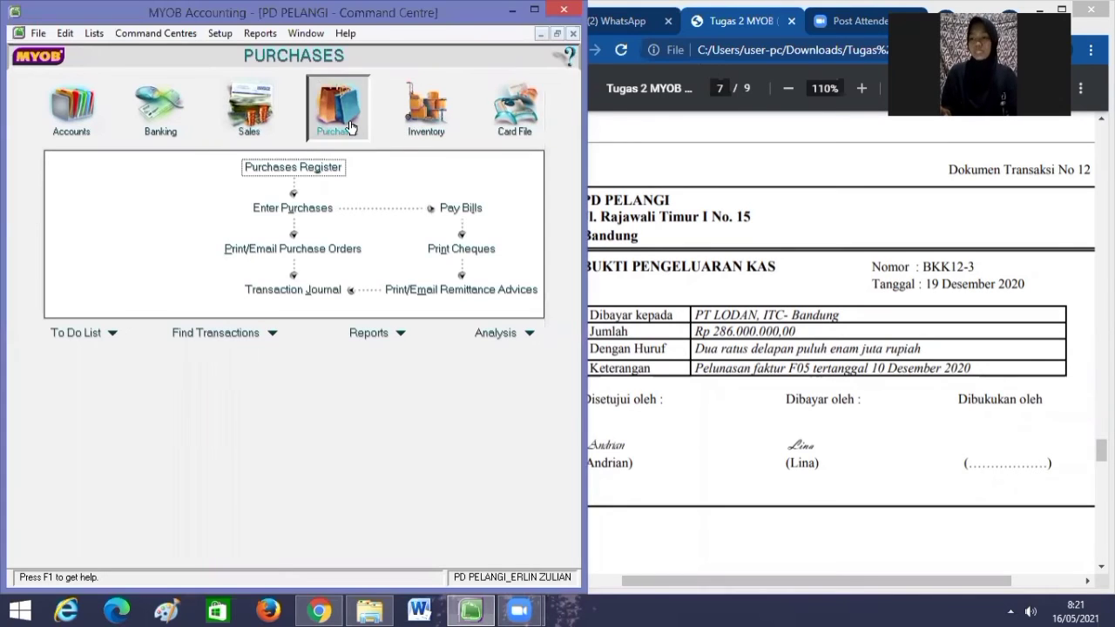
Start a bill payment to supplier PT LODAN.
left_click(462, 208)
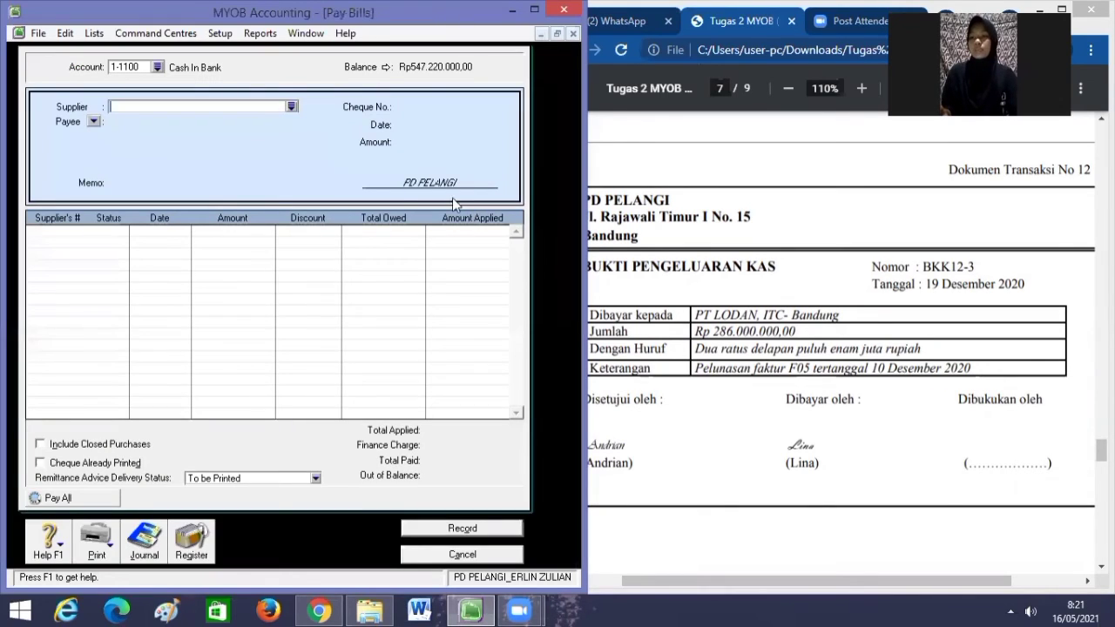
left_click(292, 107)
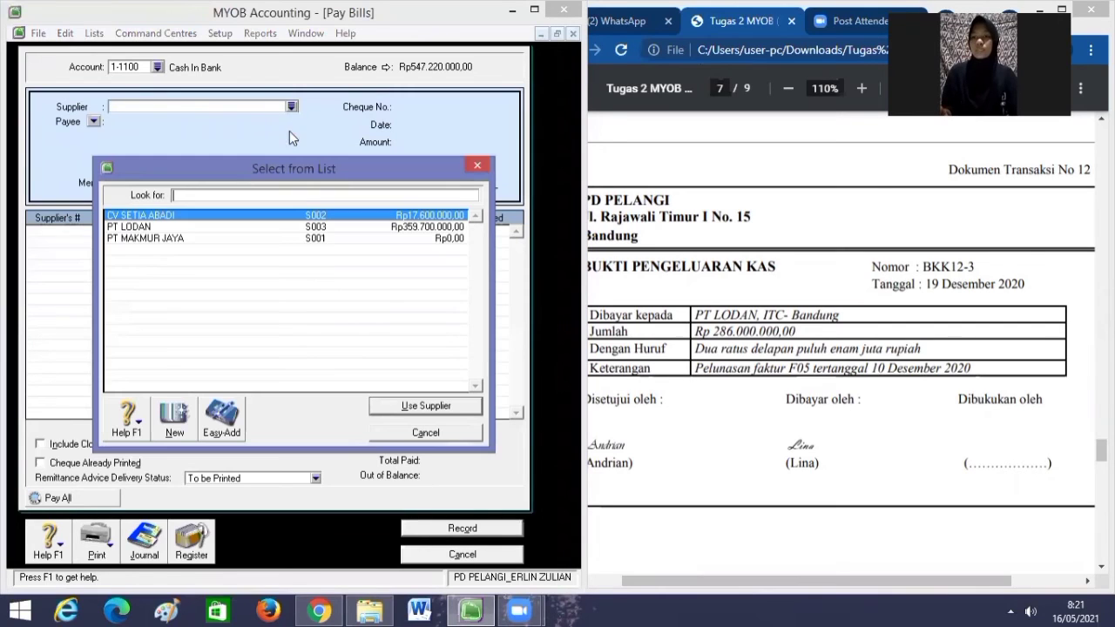
left_click(270, 227)
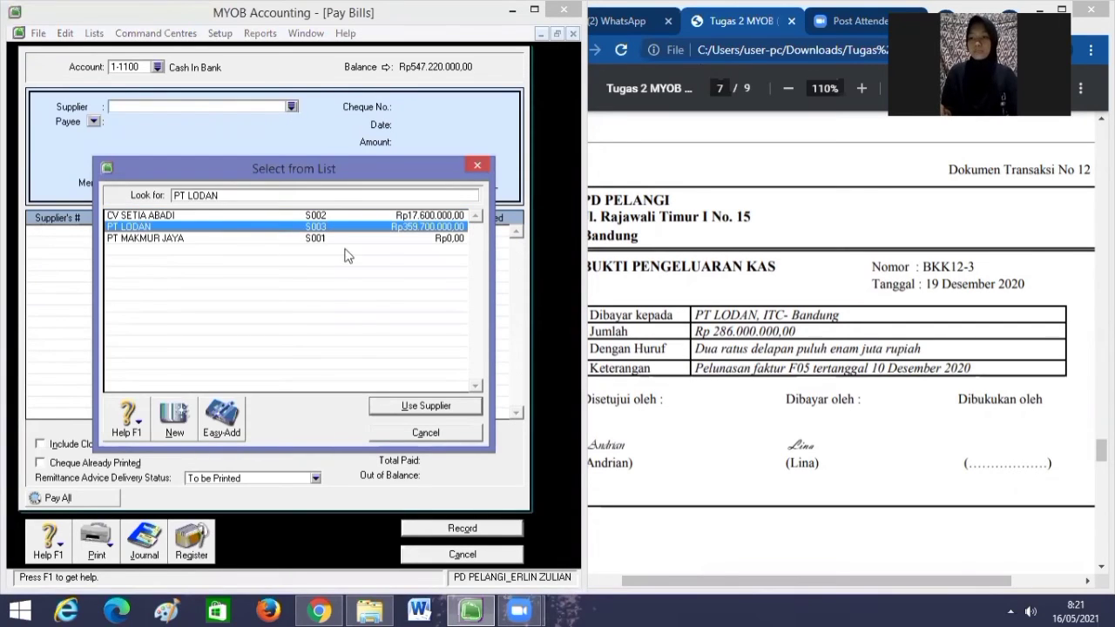
left_click(445, 406)
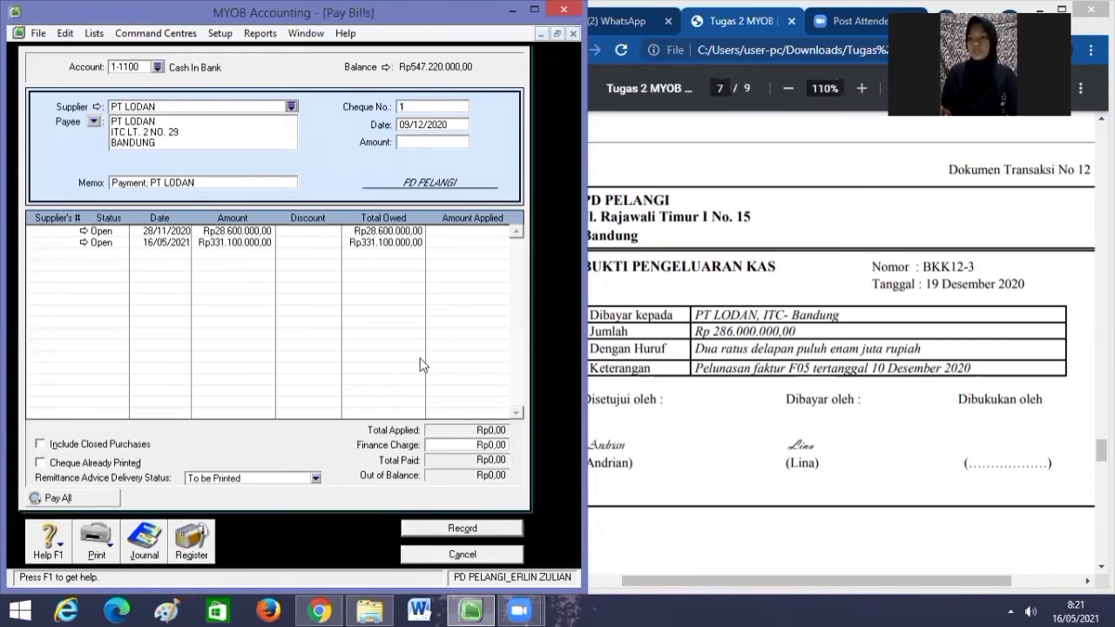
Number the payment BKK12-3 and date it 19/12/2020.
left_click(429, 107)
key("BackSpace")
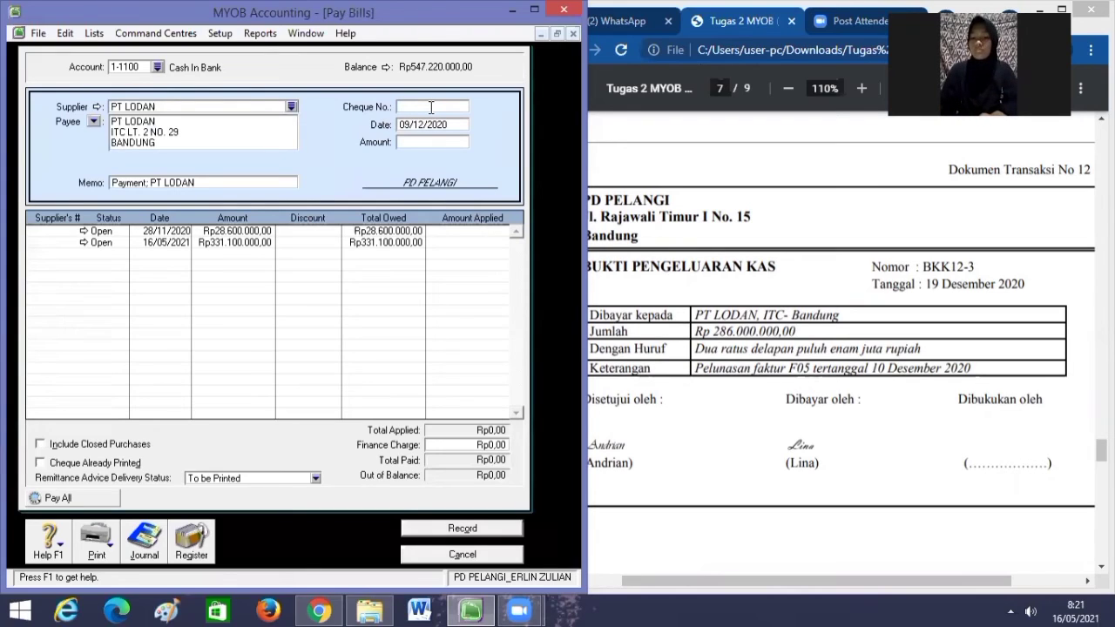
type("B")
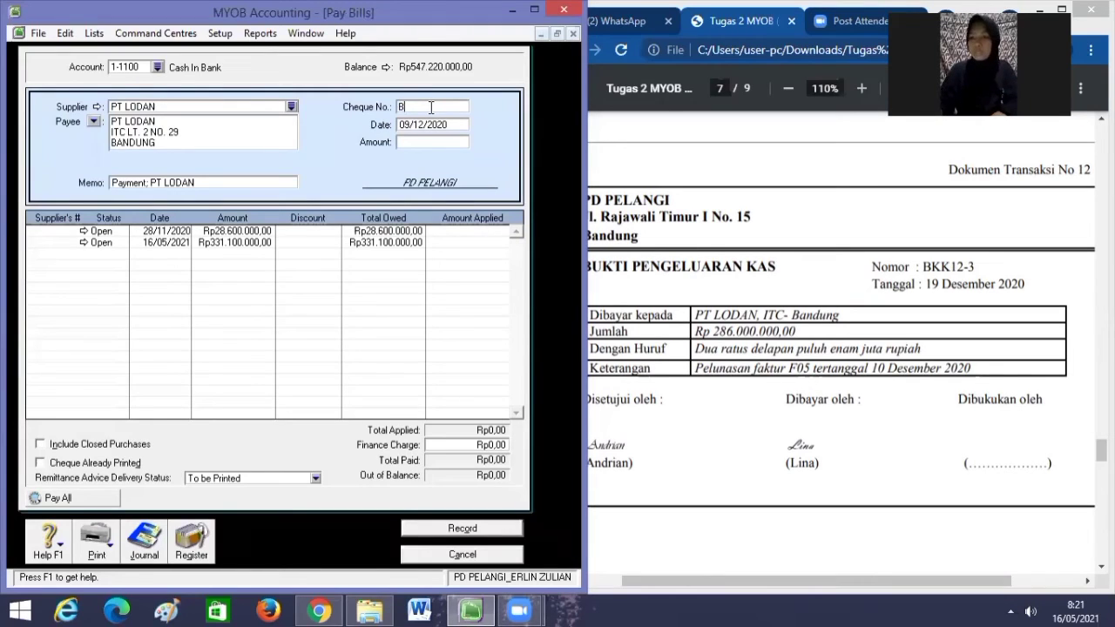
type("KK12")
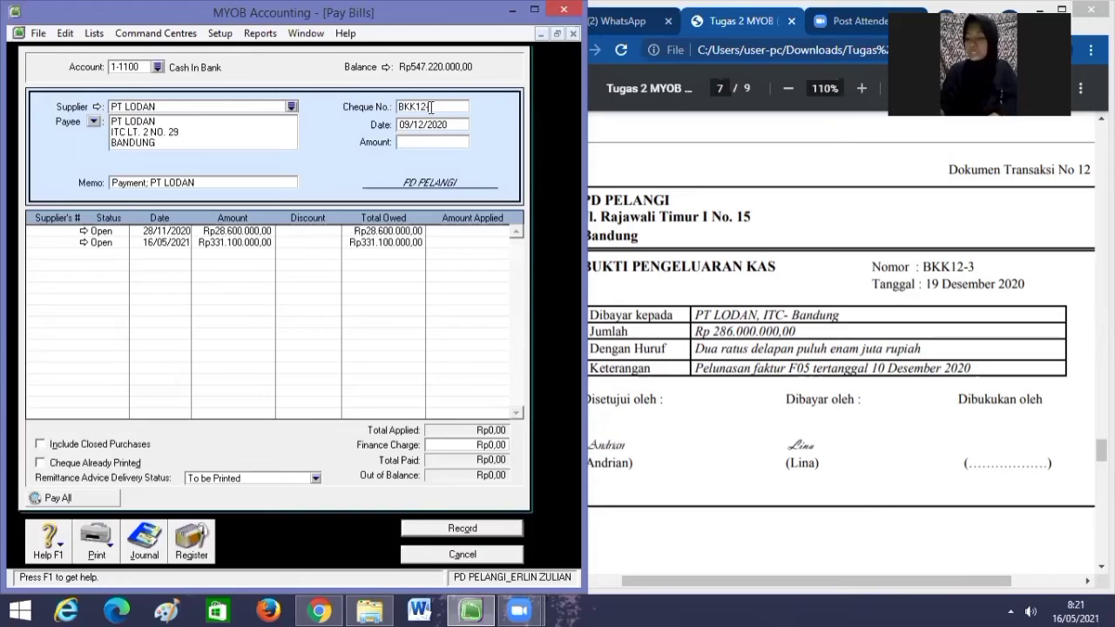
type("-3")
key("Tab")
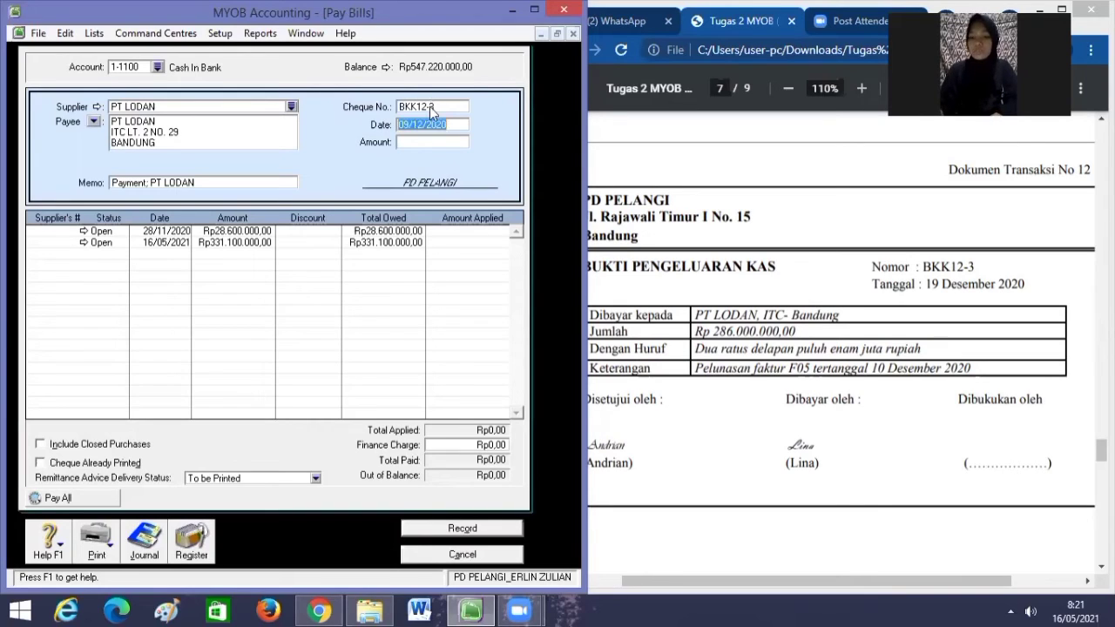
type("1")
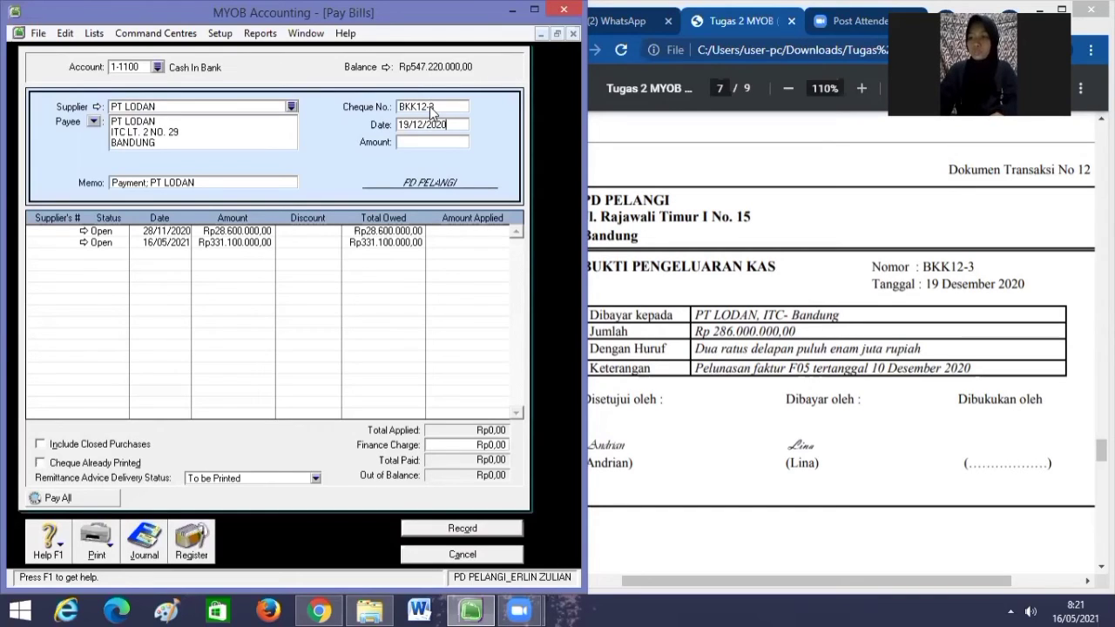
key("Tab")
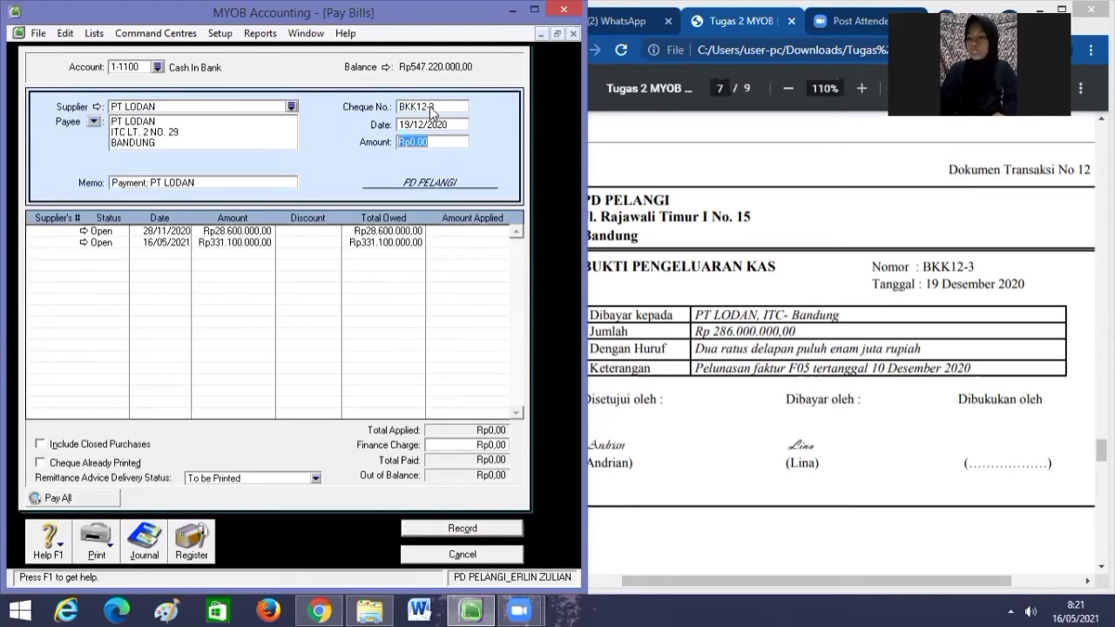
Enter the Rp286.000.000 amount and apply it across both open bills.
key("BackSpace")
type("2")
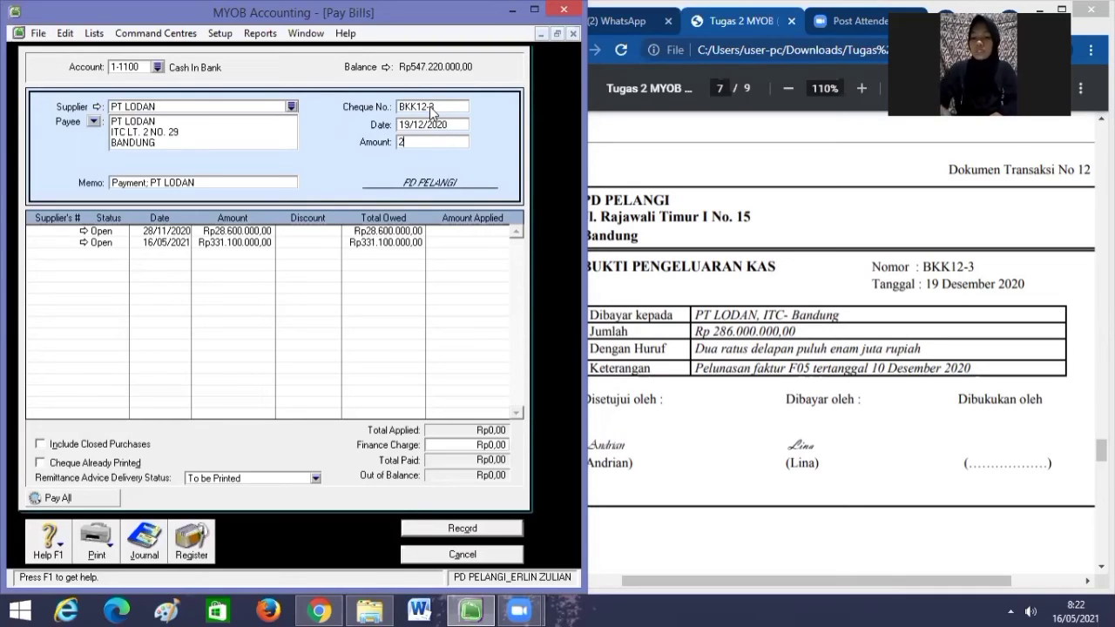
type("6")
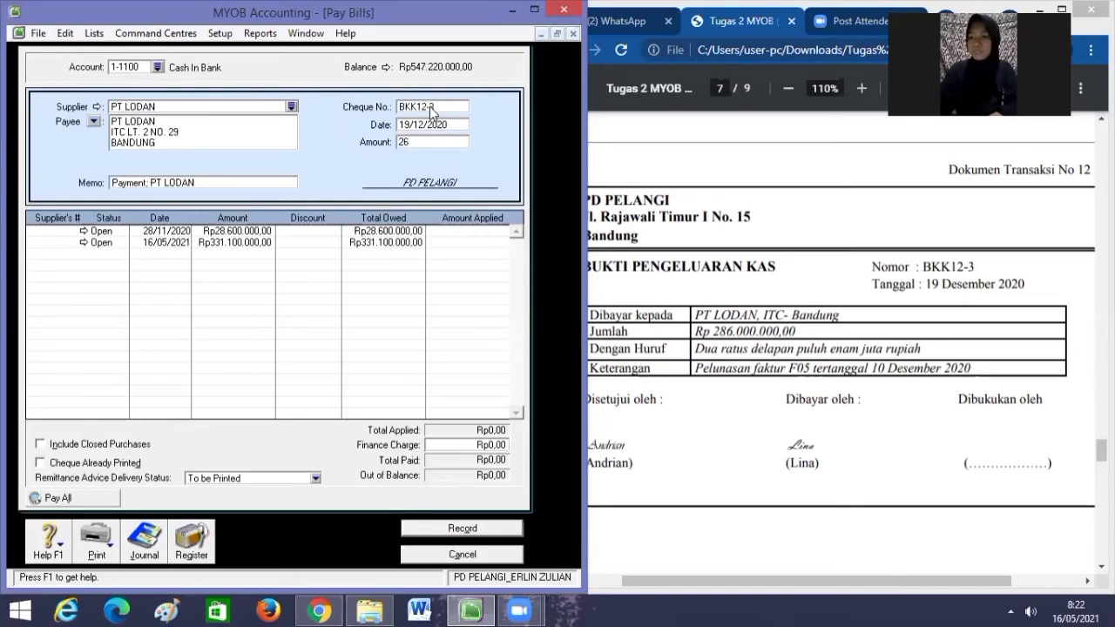
type("6000000")
key("Tab")
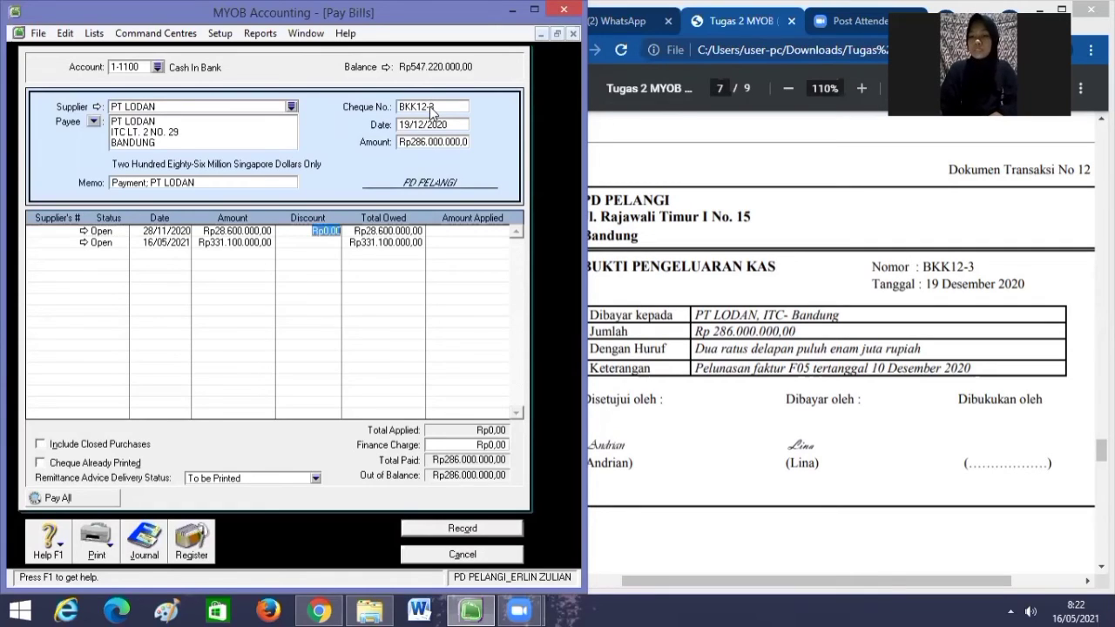
key("Tab")
key("Tab")
key("Tab")
key("Tab")
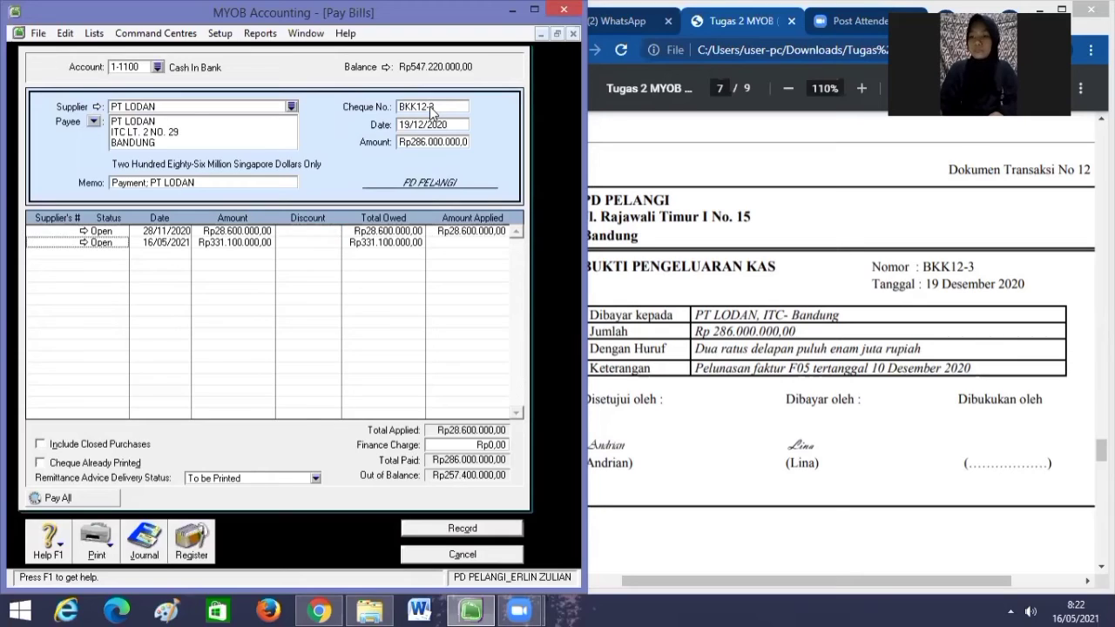
key("Tab")
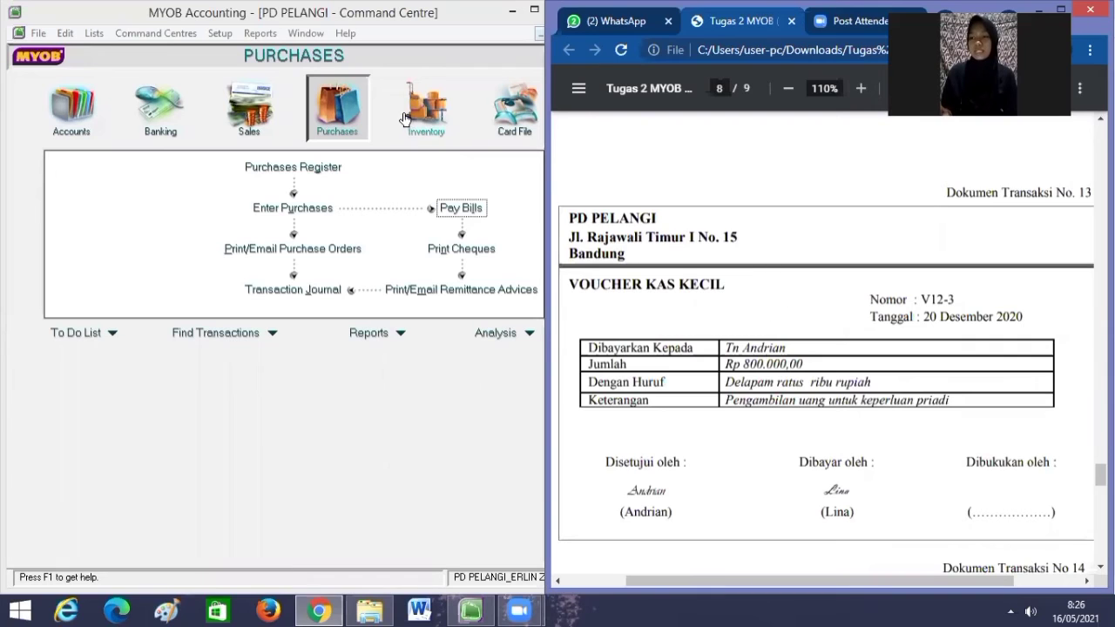
Go to the Banking area and begin a new Spend Money transaction.
left_click(160, 127)
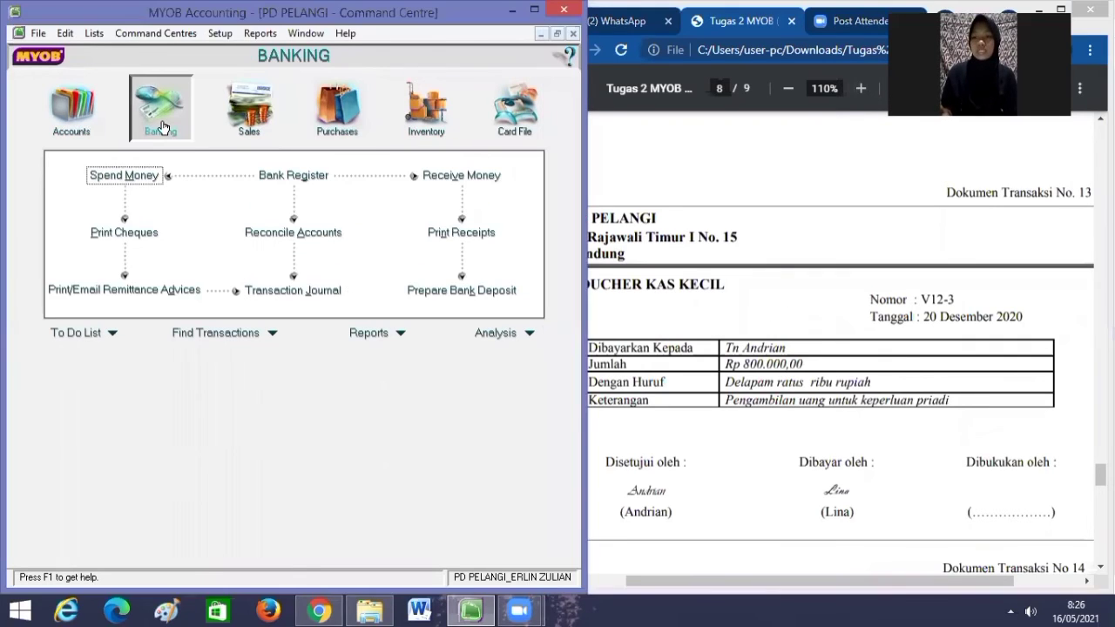
left_click(124, 175)
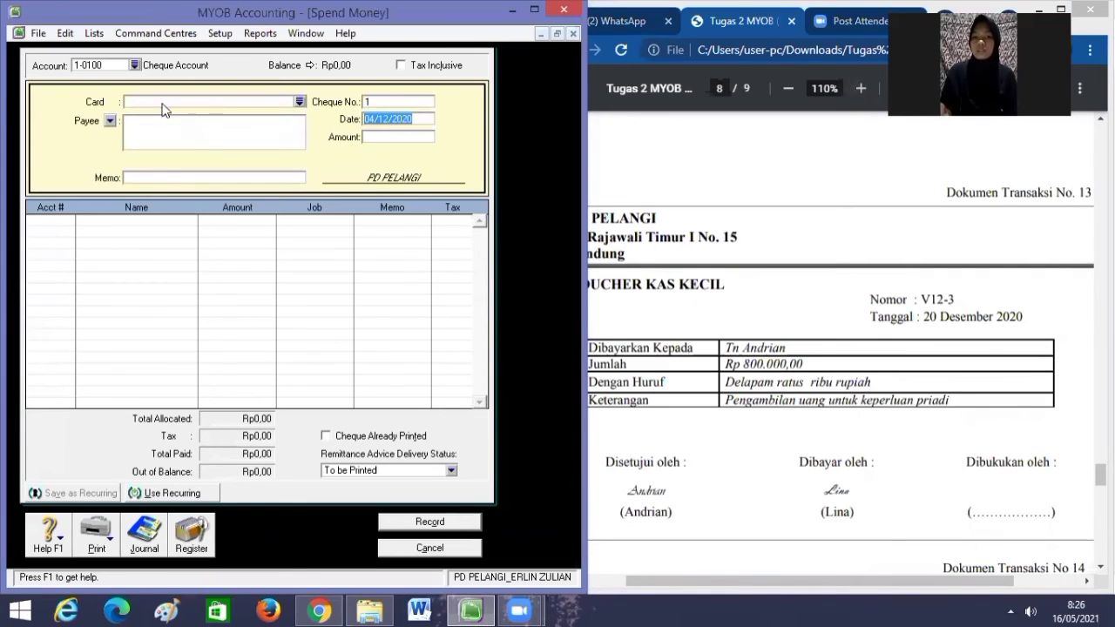
Pay from account 1-1200 Petty Cash with voucher number V12-3.
left_click(134, 65)
left_click(200, 250)
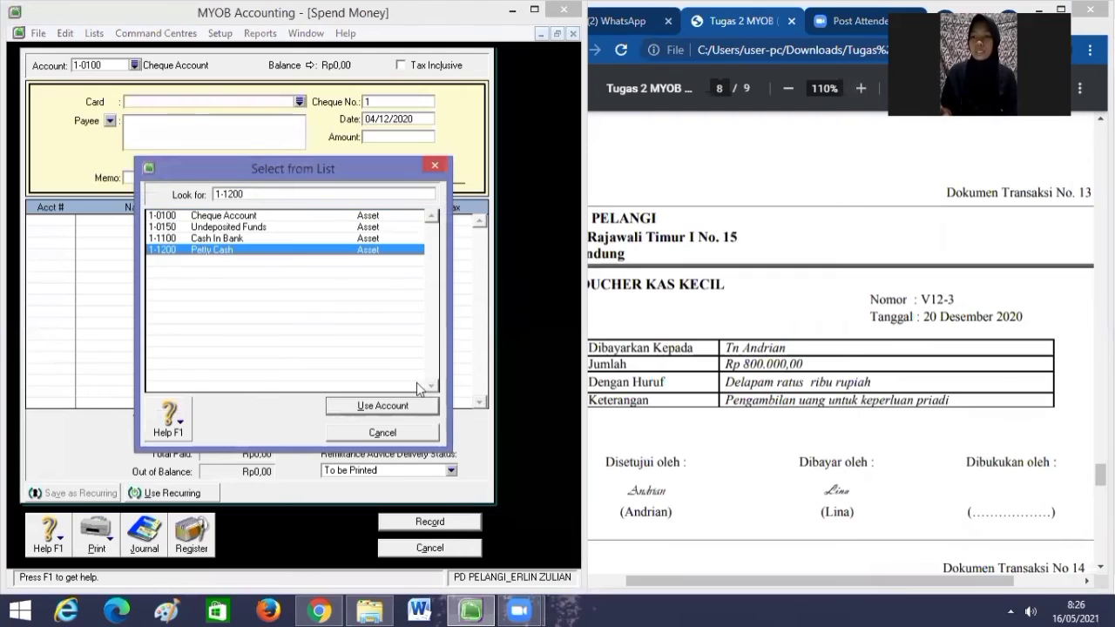
left_click(404, 403)
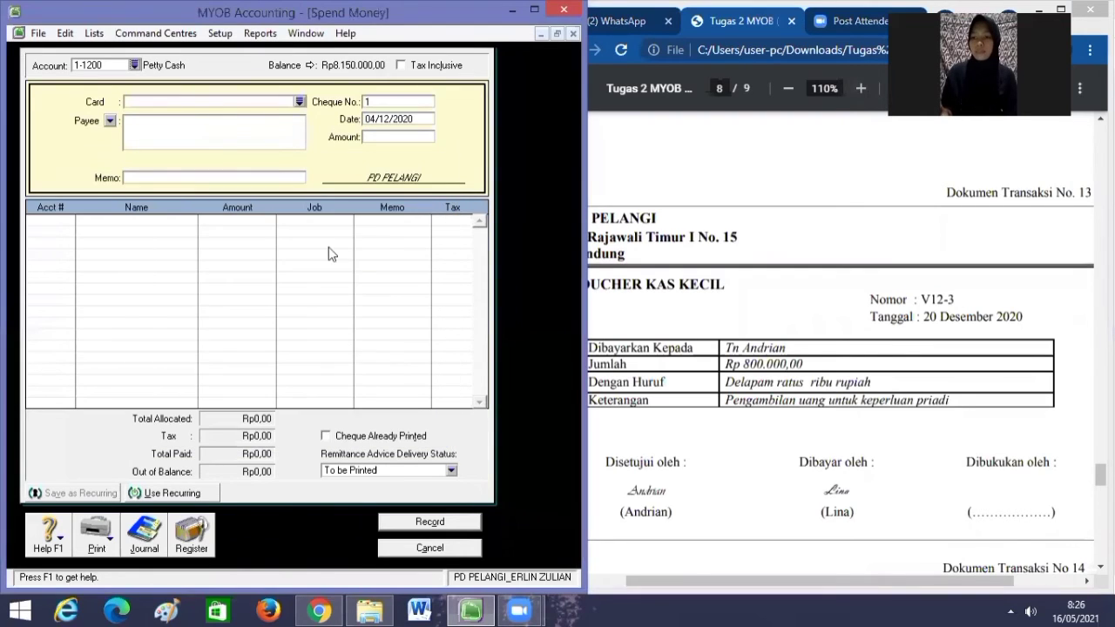
left_click(389, 100)
key("BackSpace")
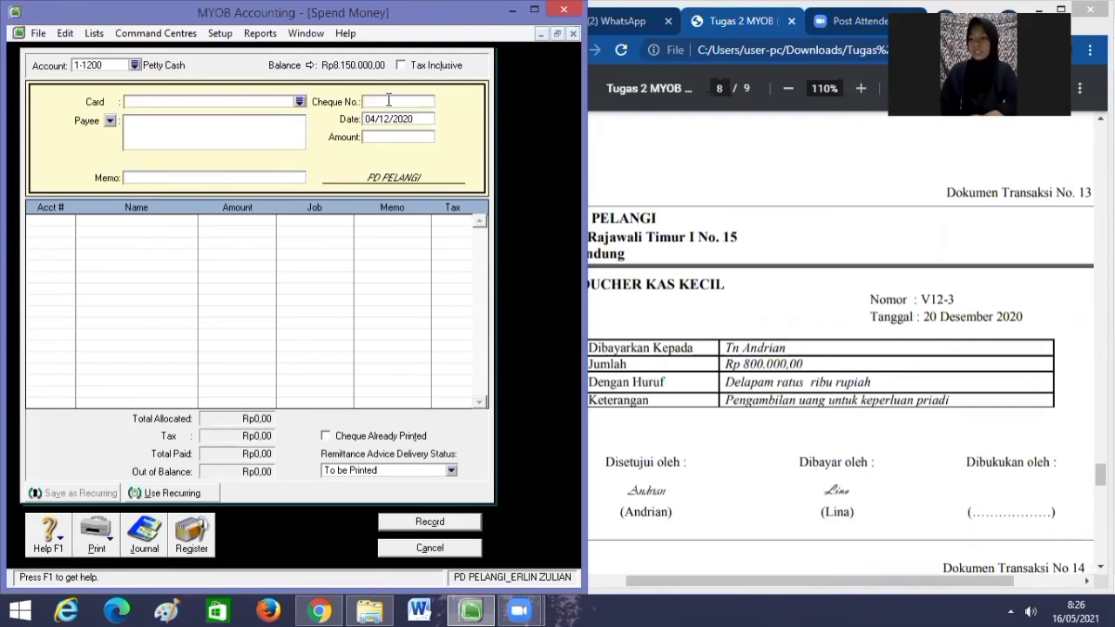
type("V")
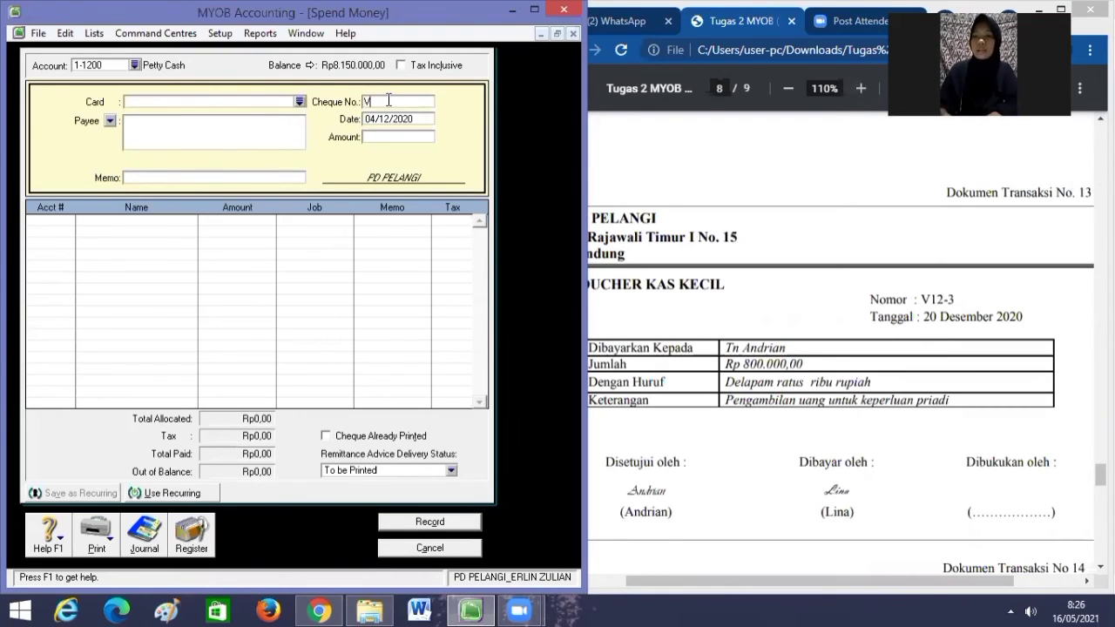
type("12-3")
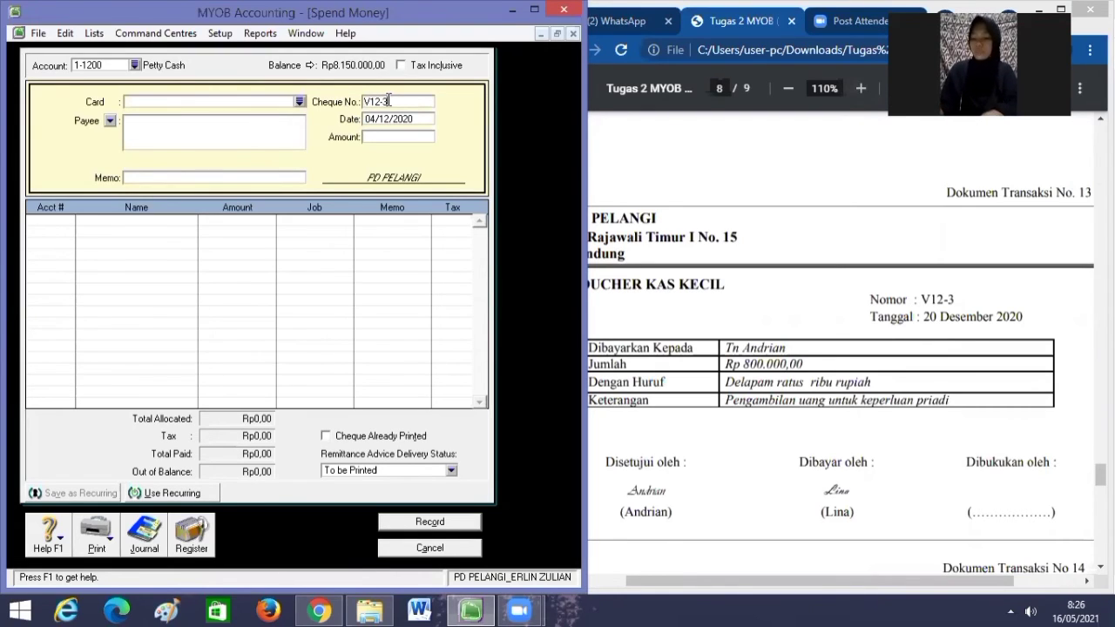
key("Tab")
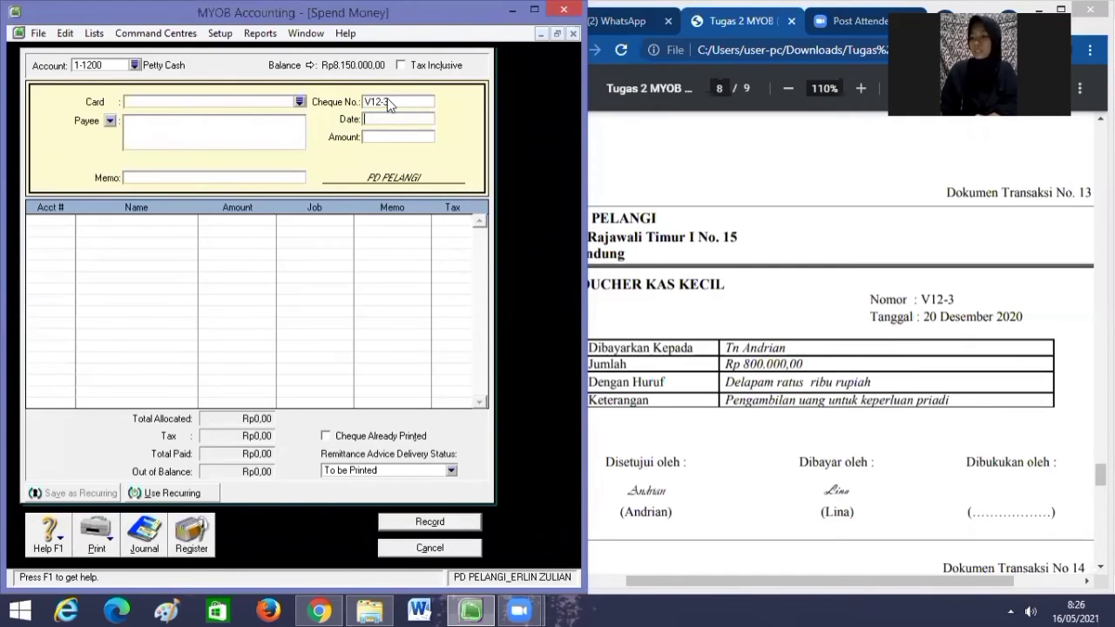
Date the voucher 20/12/2020 with an amount of Rp800.000,00.
type("20/12/2020")
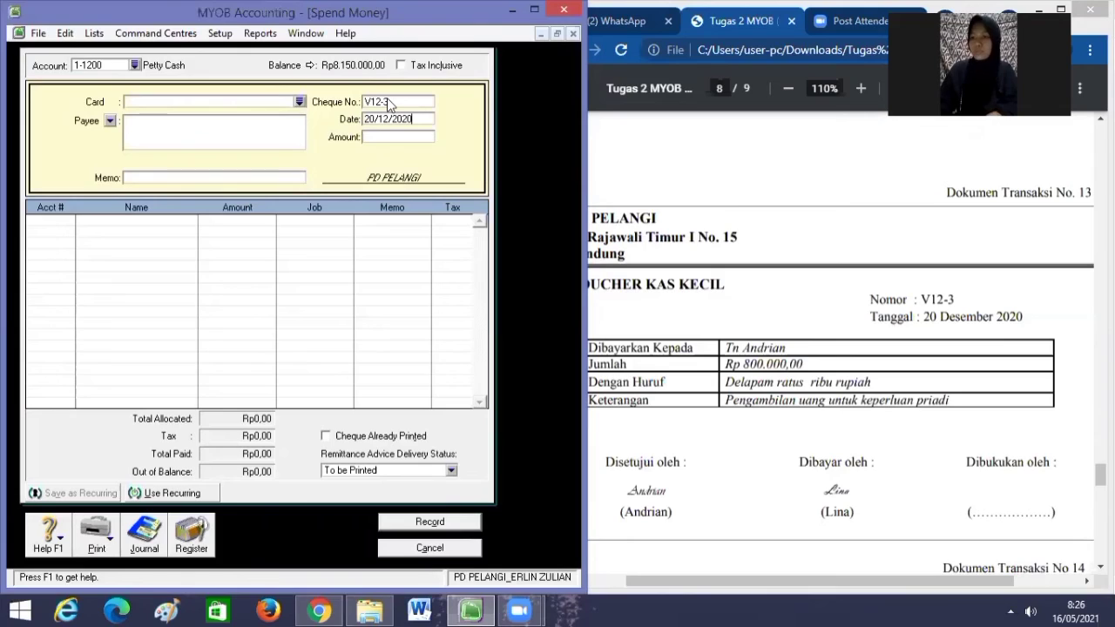
key("Tab")
type("8")
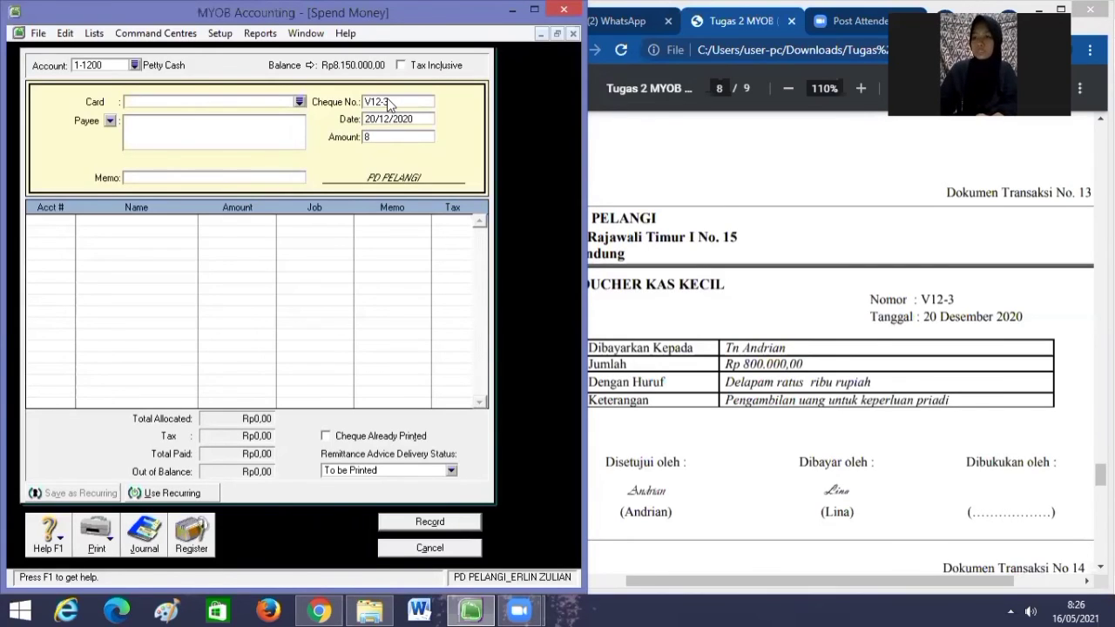
type("00000")
key("Tab")
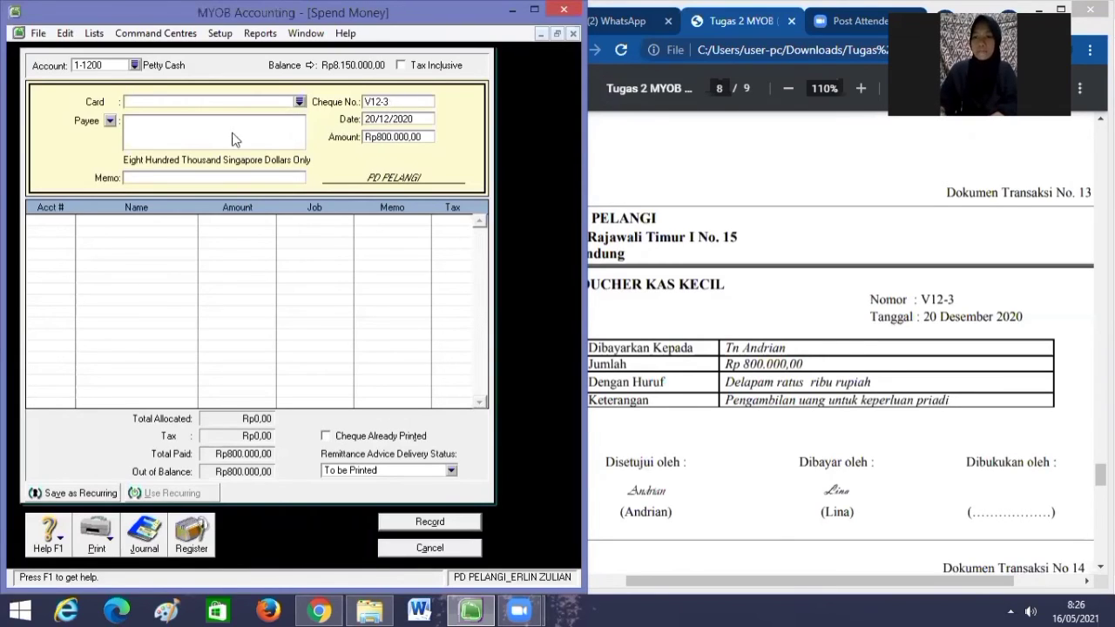
Enter the memo 'Pengambilan Uang Untuk Keperluan Pribadi'.
left_click(254, 179)
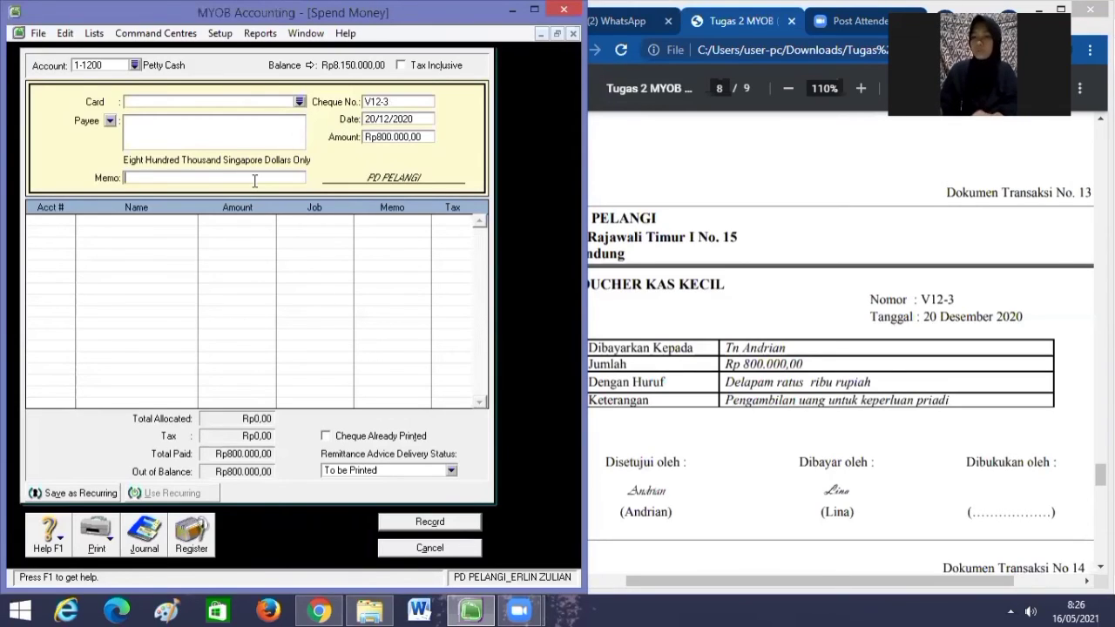
type("Pen")
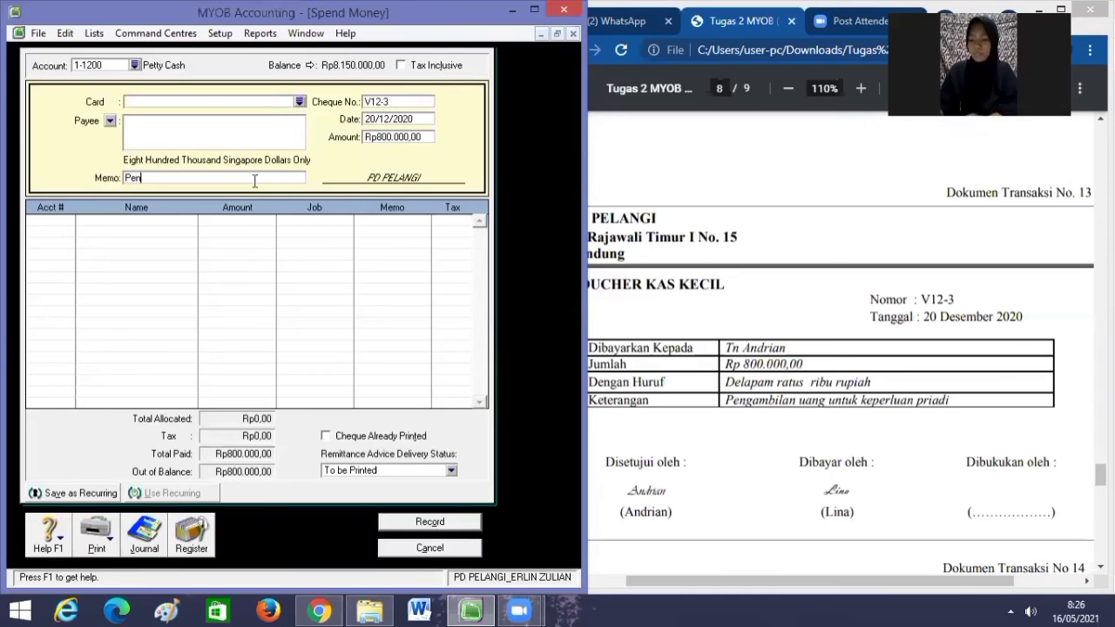
type("gambilan U")
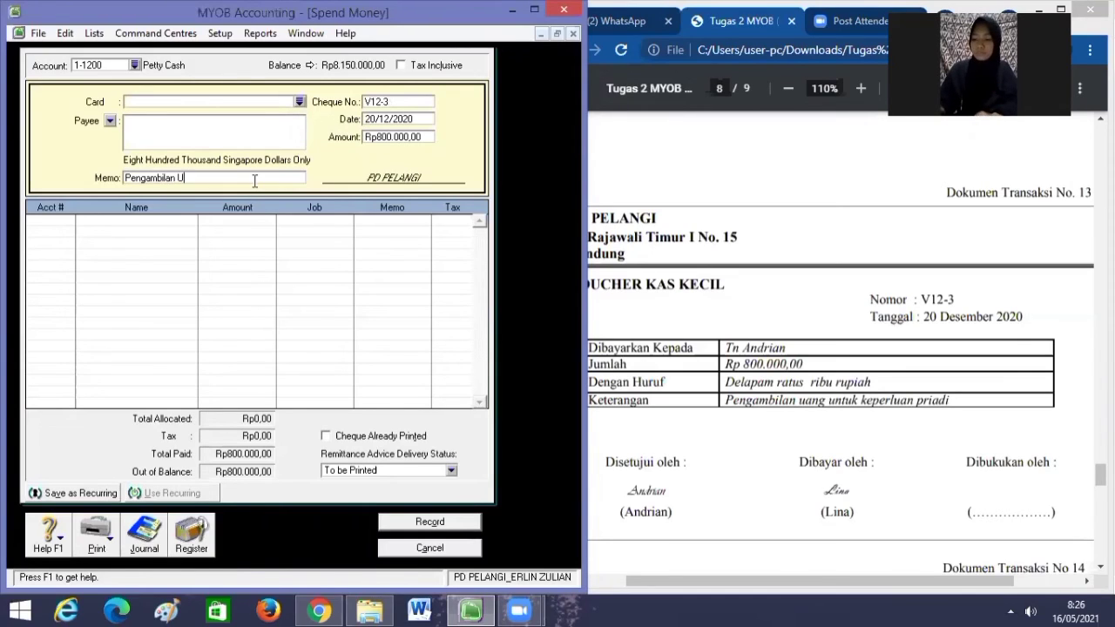
type("ang Untuk Kw")
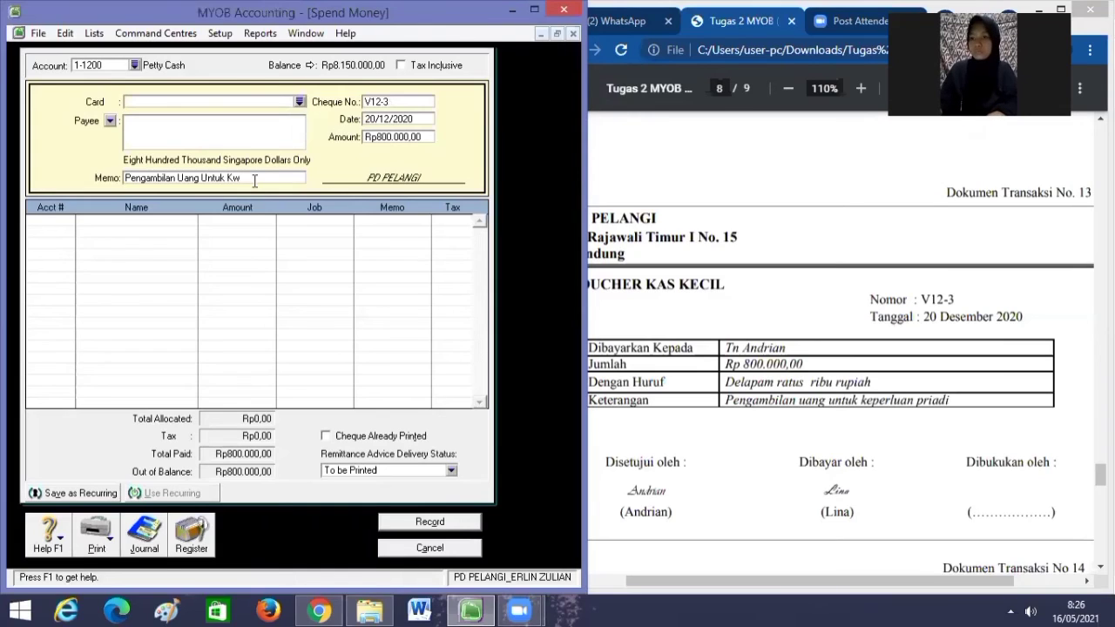
key("BackSpace")
type("epe")
type("rluan P")
type("riba")
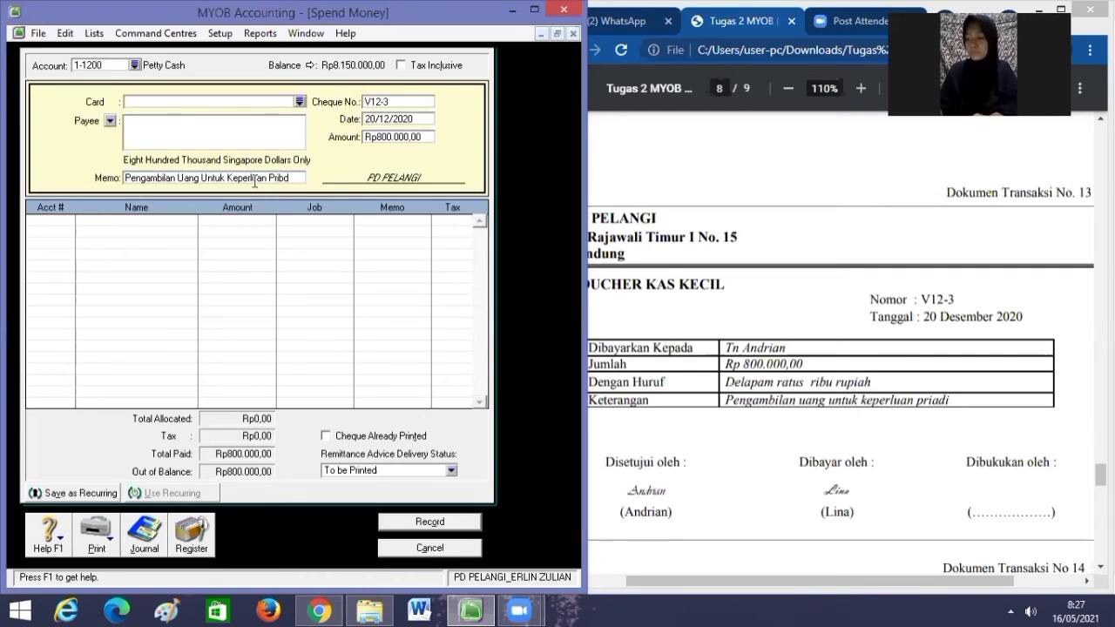
type("di")
key("Tab")
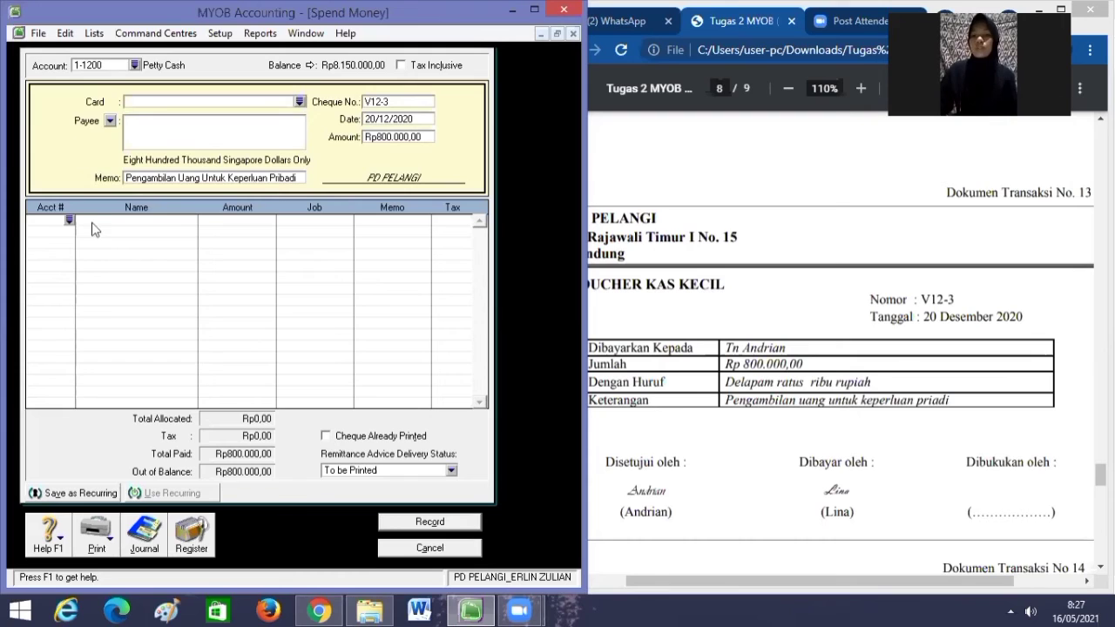
Allocate the full Rp800.000,00 to the owner's drawing account 3-1200.
left_click(69, 220)
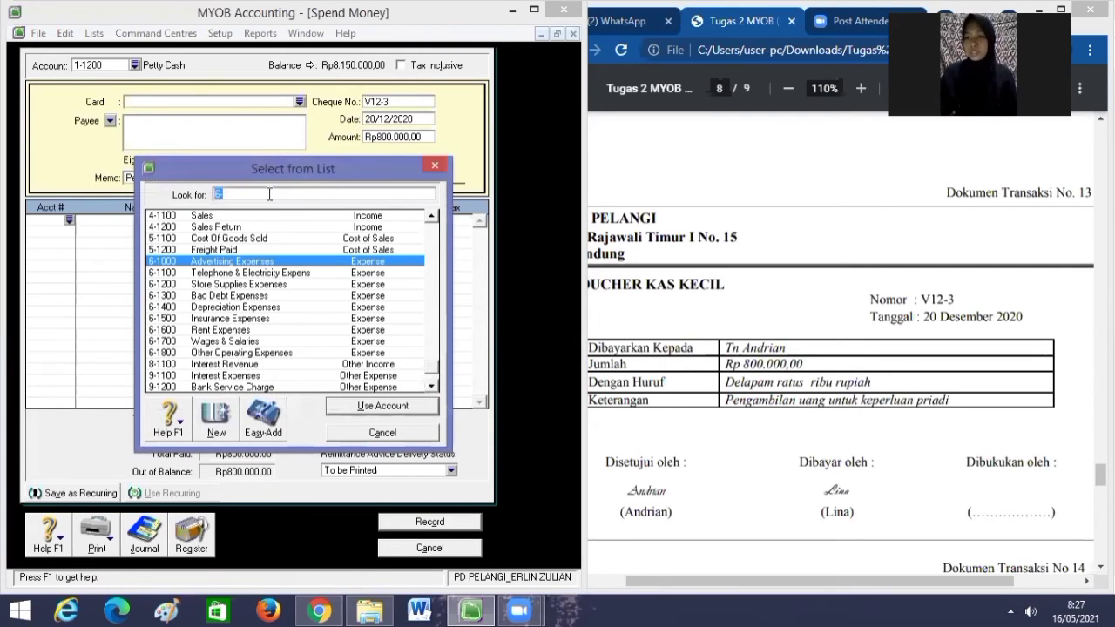
key("BackSpace")
type("3")
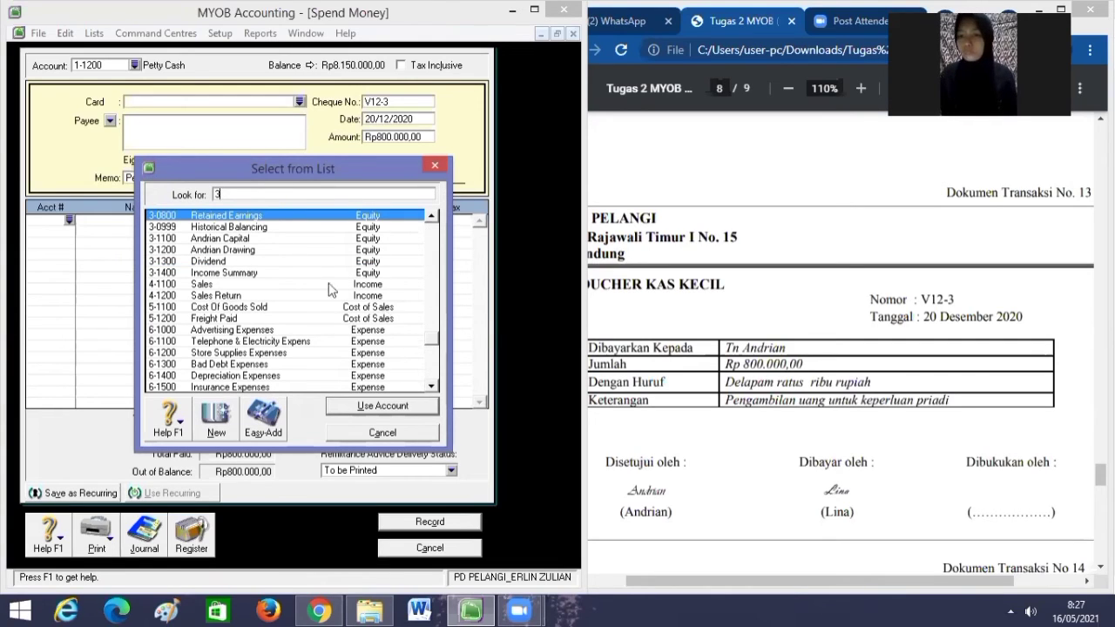
left_click(282, 251)
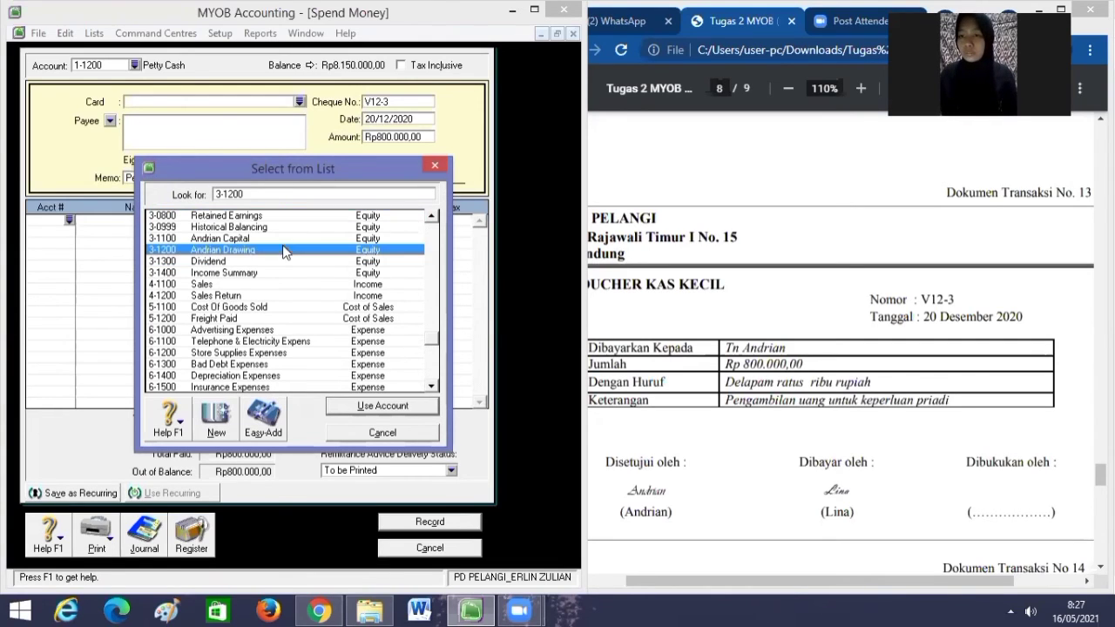
left_click(348, 409)
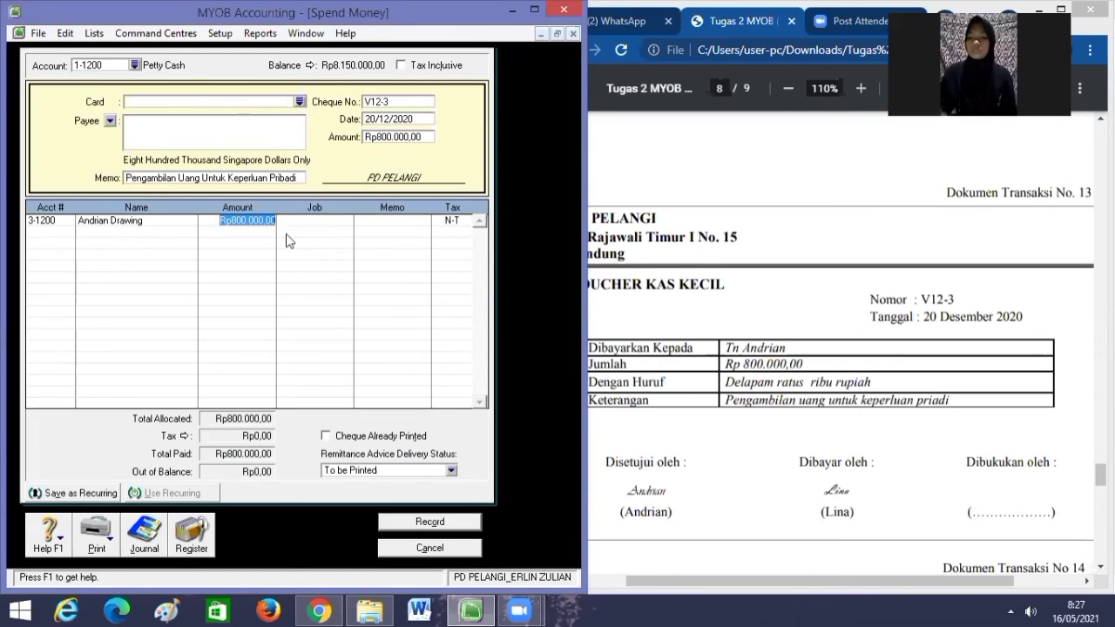
key("Tab")
key("Tab")
key("Tab")
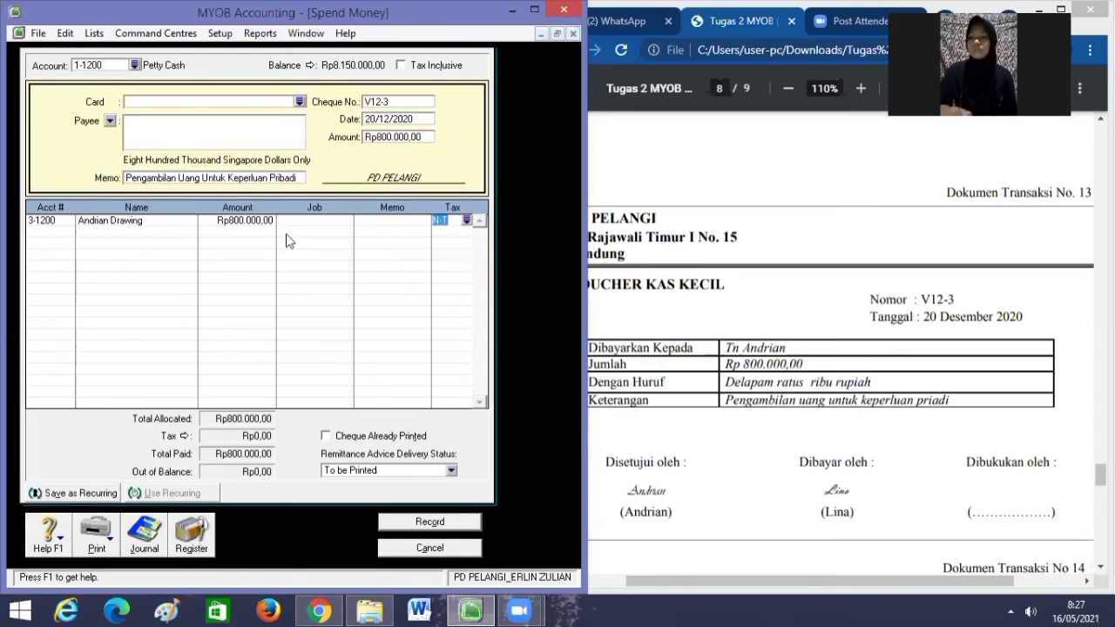
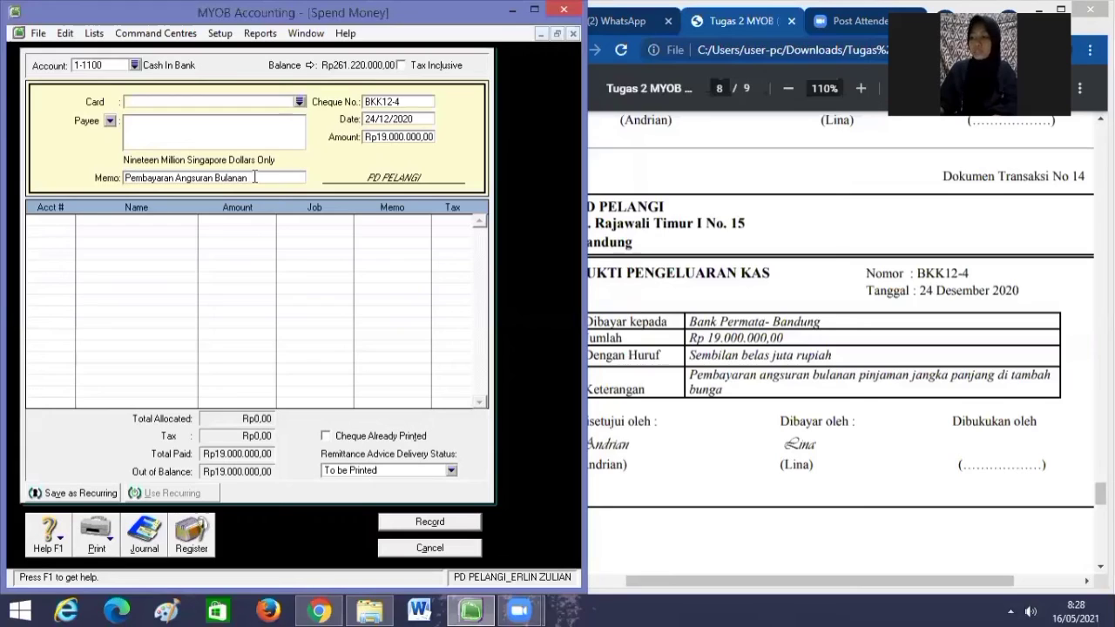
Complete the memo as 'Pembayaran Angsuran Bulanan Pinjaman Jangka Panjang di tambah bunga' with lowercase 'di'.
type("P")
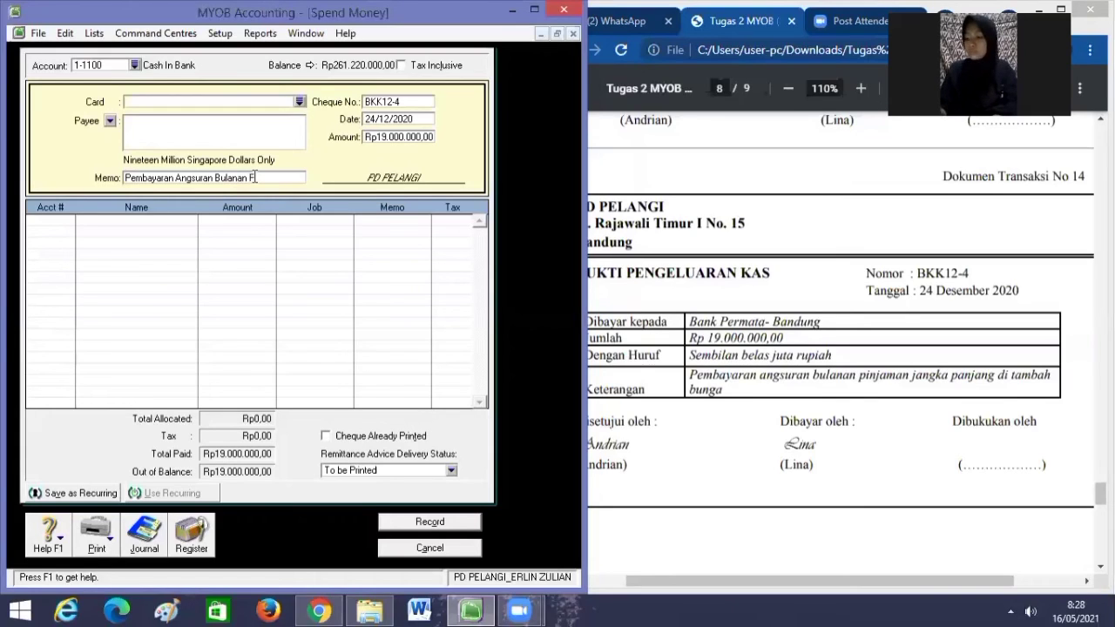
type("injaman ")
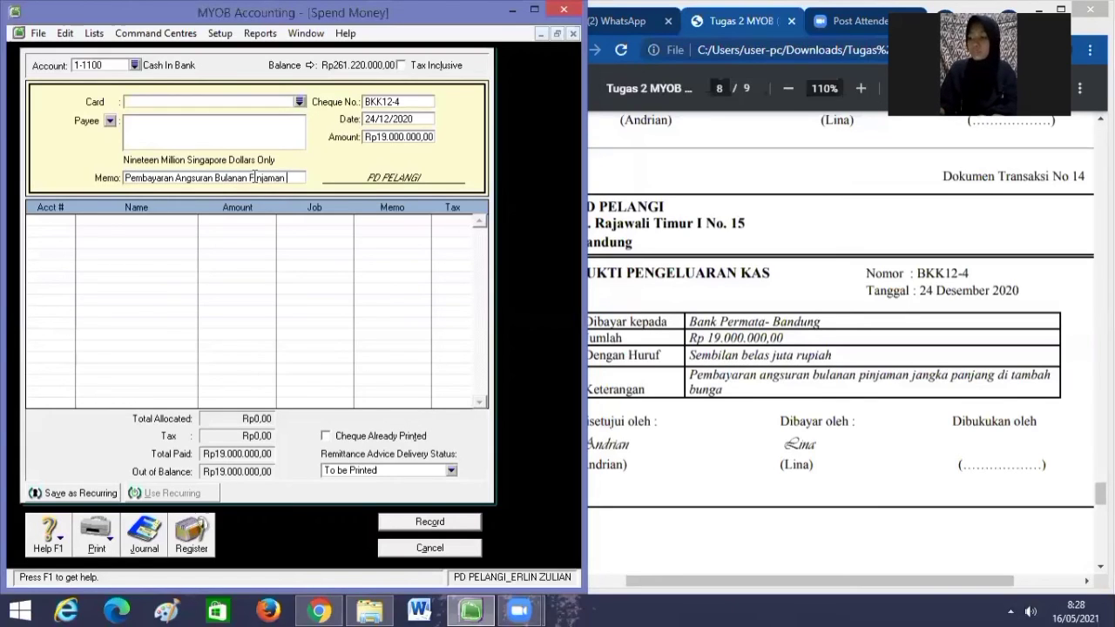
type("Jangka Pa")
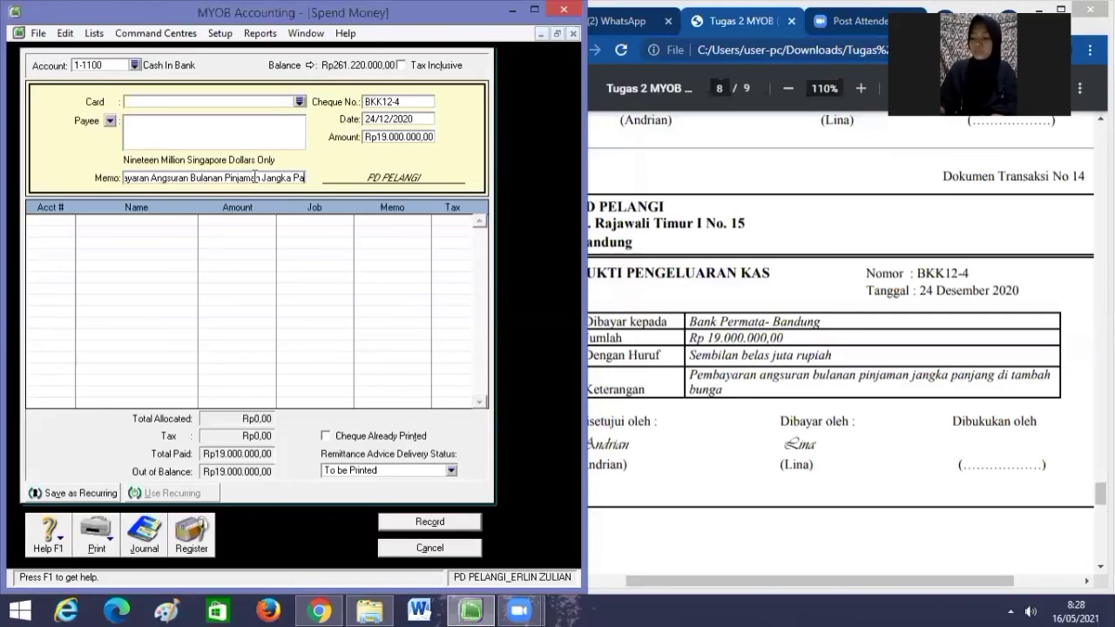
type("njang")
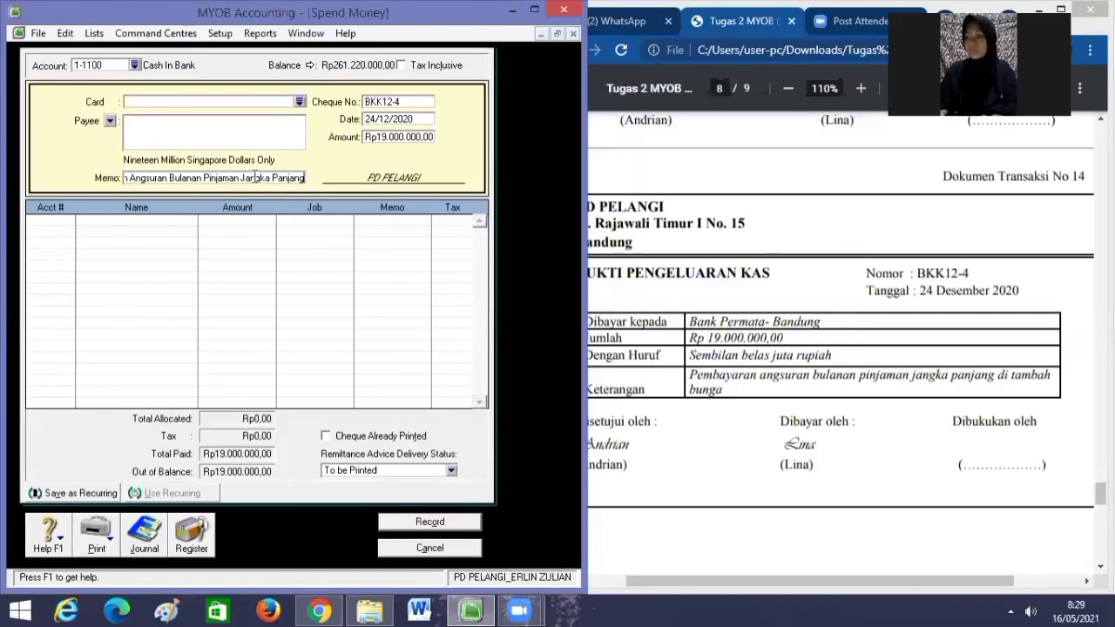
type(" D")
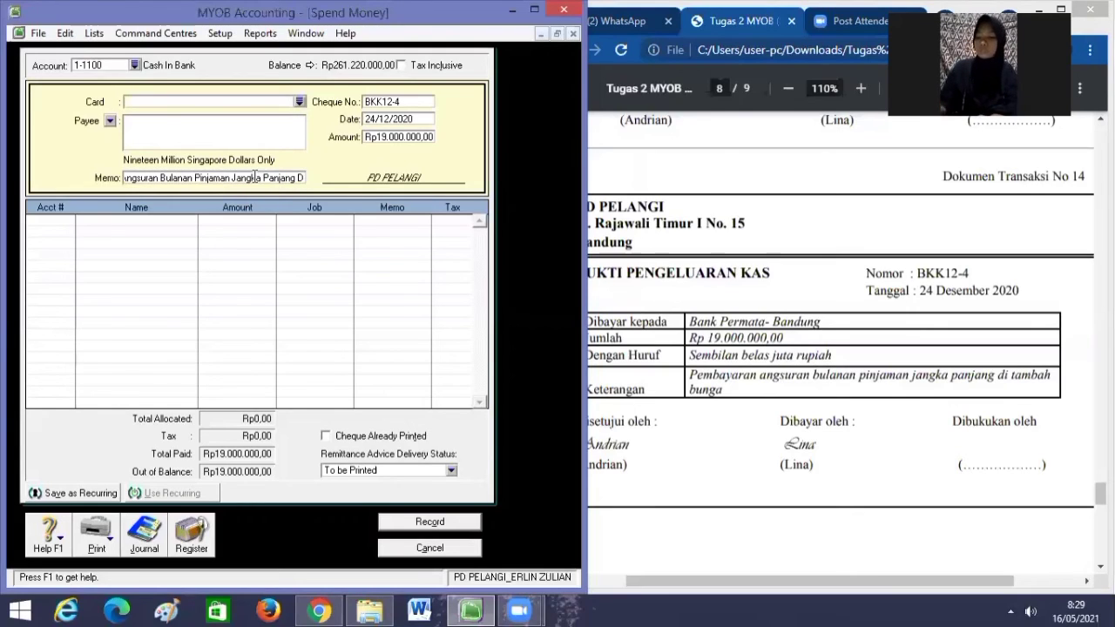
type("i")
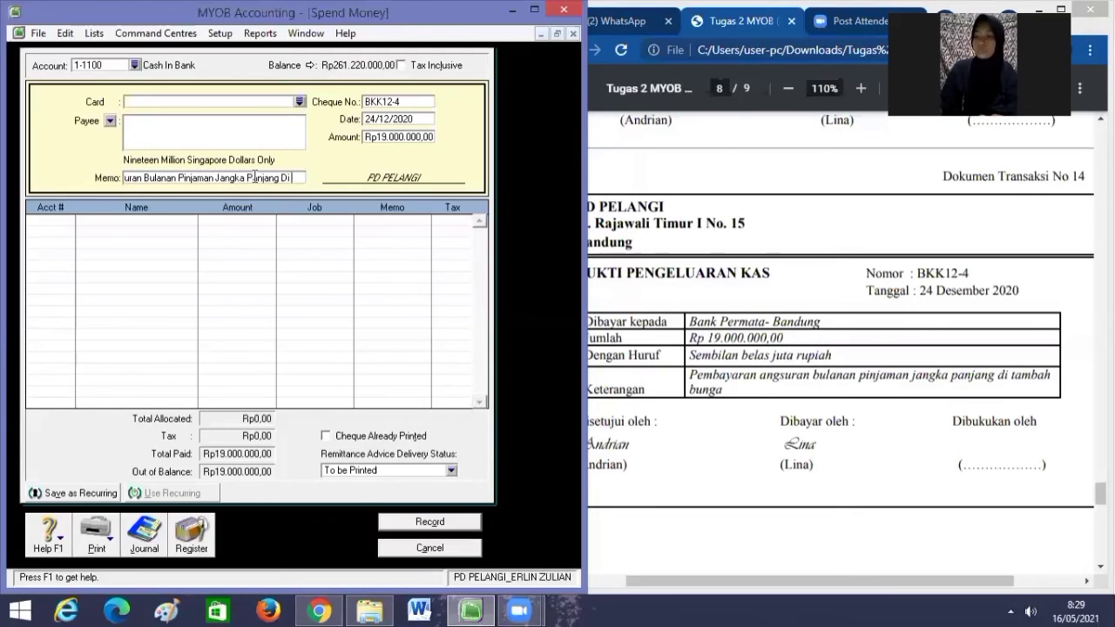
key("BackSpace")
key("BackSpace")
type("d")
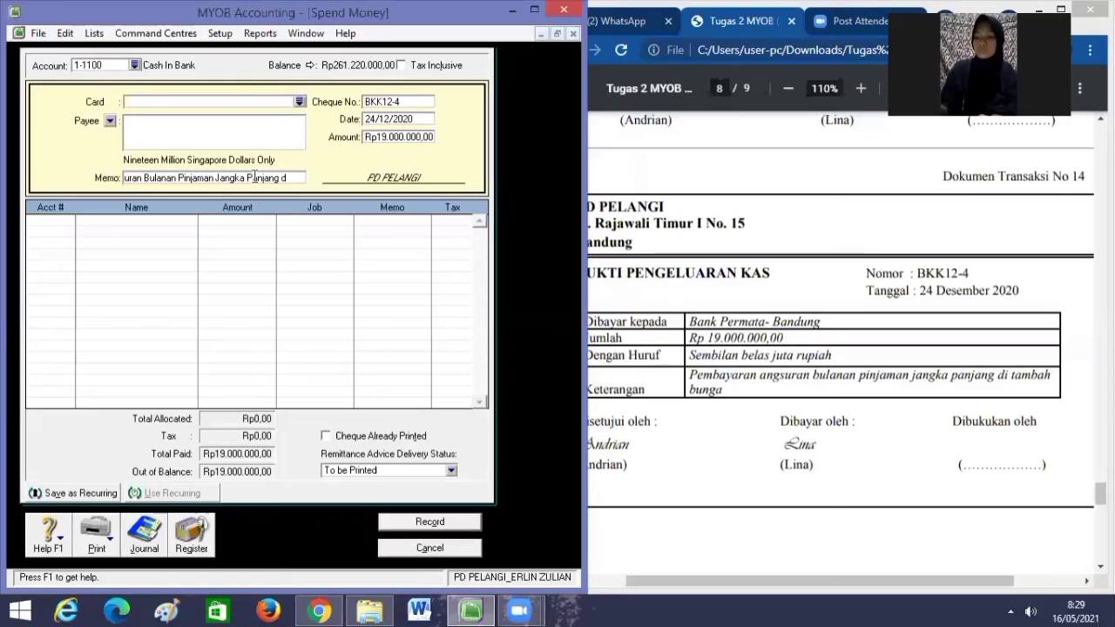
type("i tamb")
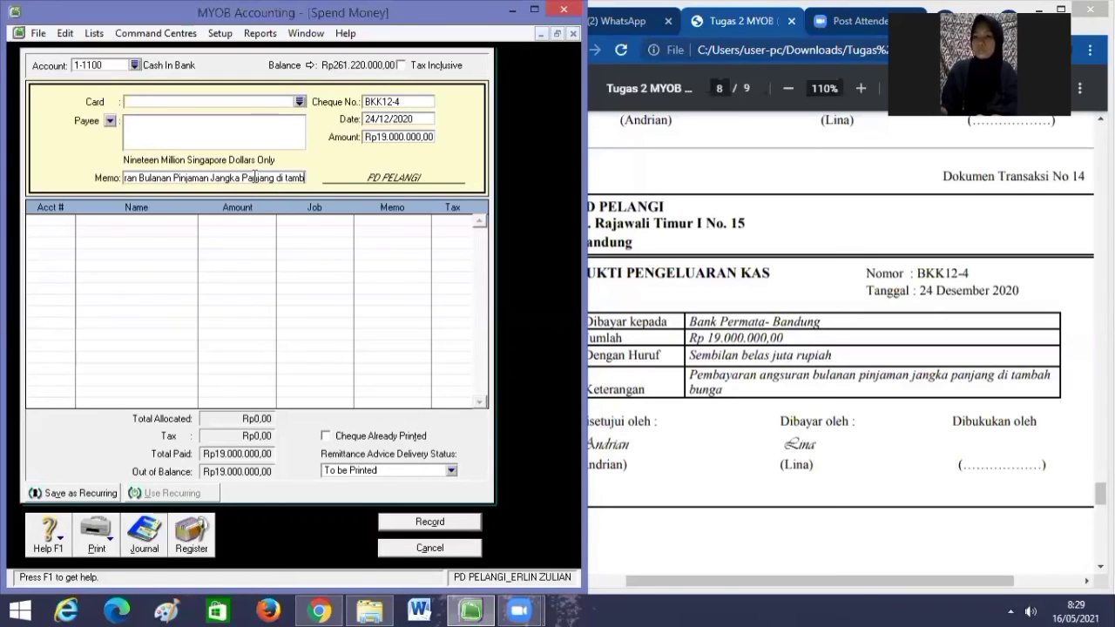
type("ah b")
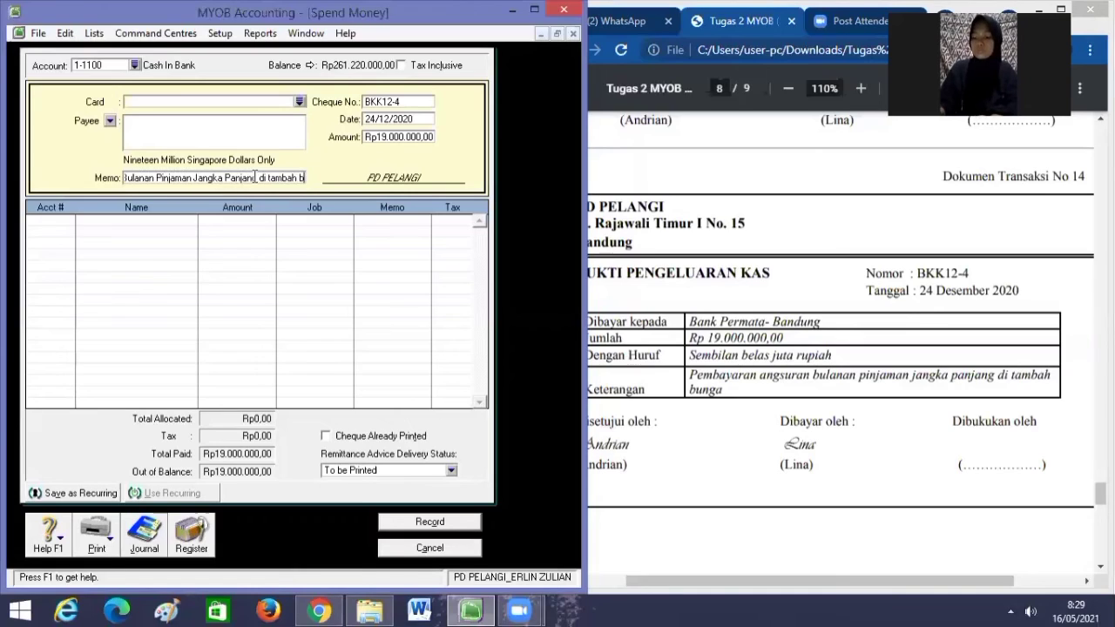
type("unga")
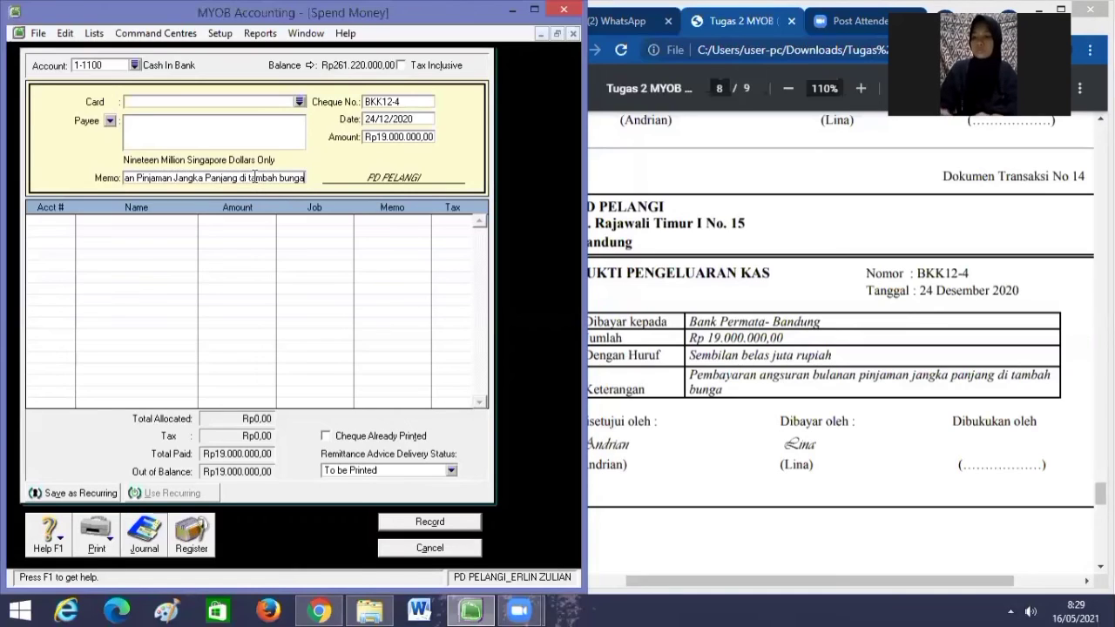
Allocate the Rp19.000.000,00 payment line to account 2-2100 Bank Permata Loan.
left_click(54, 219)
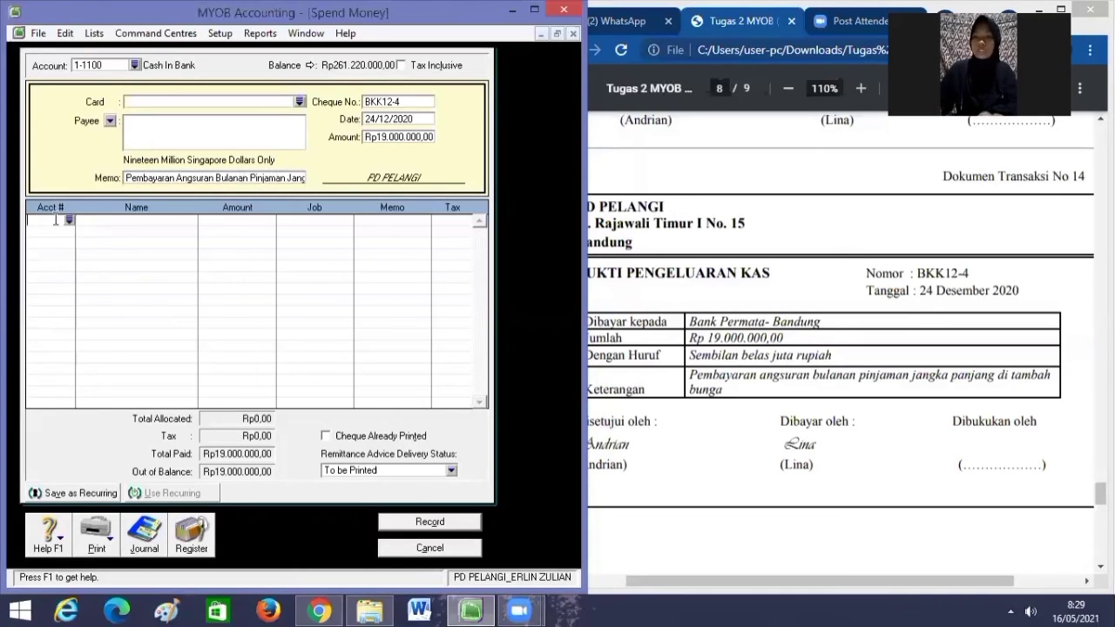
left_click(68, 219)
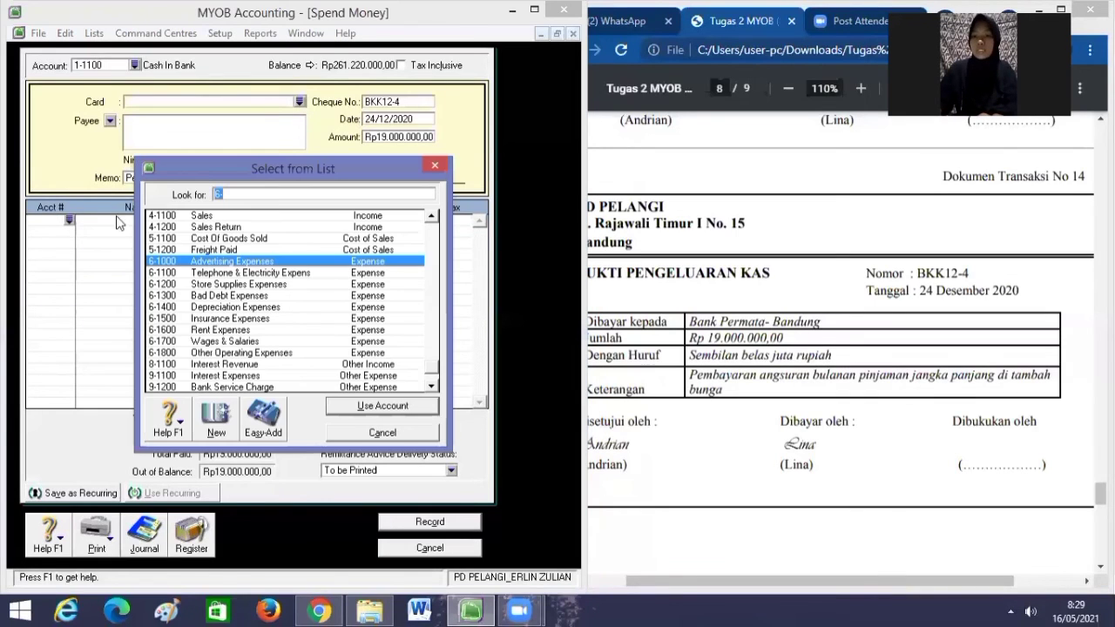
type("2")
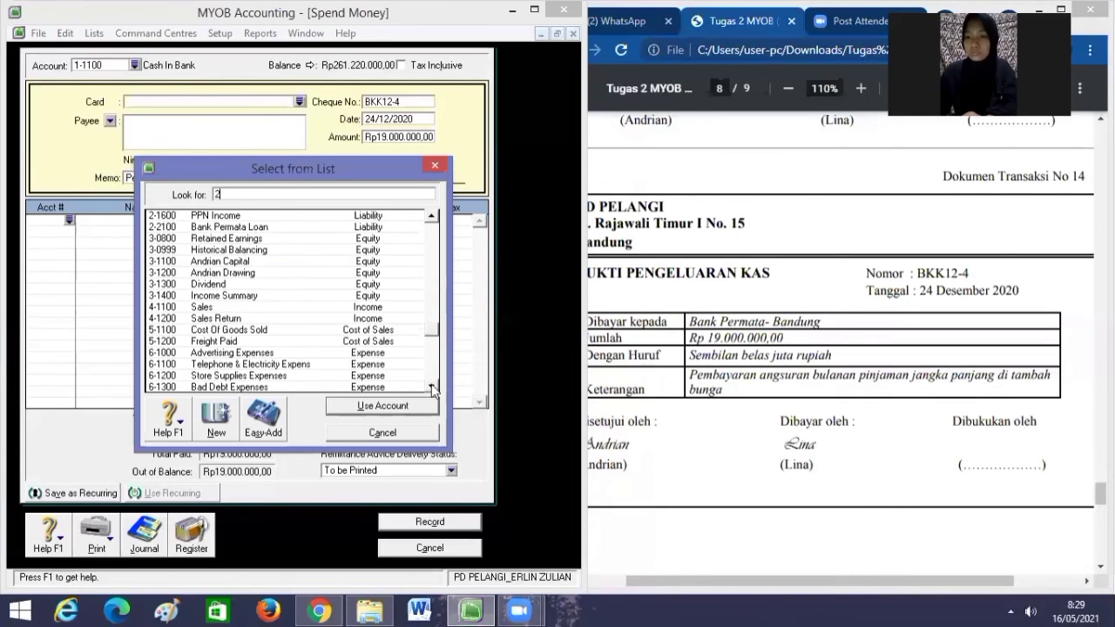
left_click(432, 217)
left_click(432, 218)
left_click(432, 217)
left_click(432, 218)
left_click(432, 217)
left_click(432, 218)
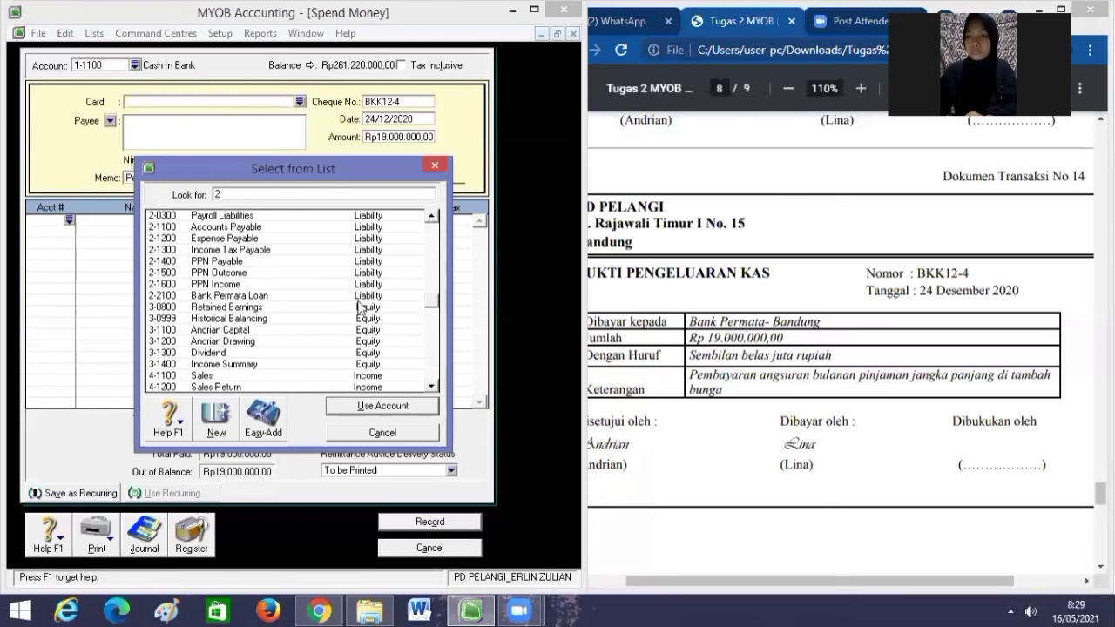
type("-2100")
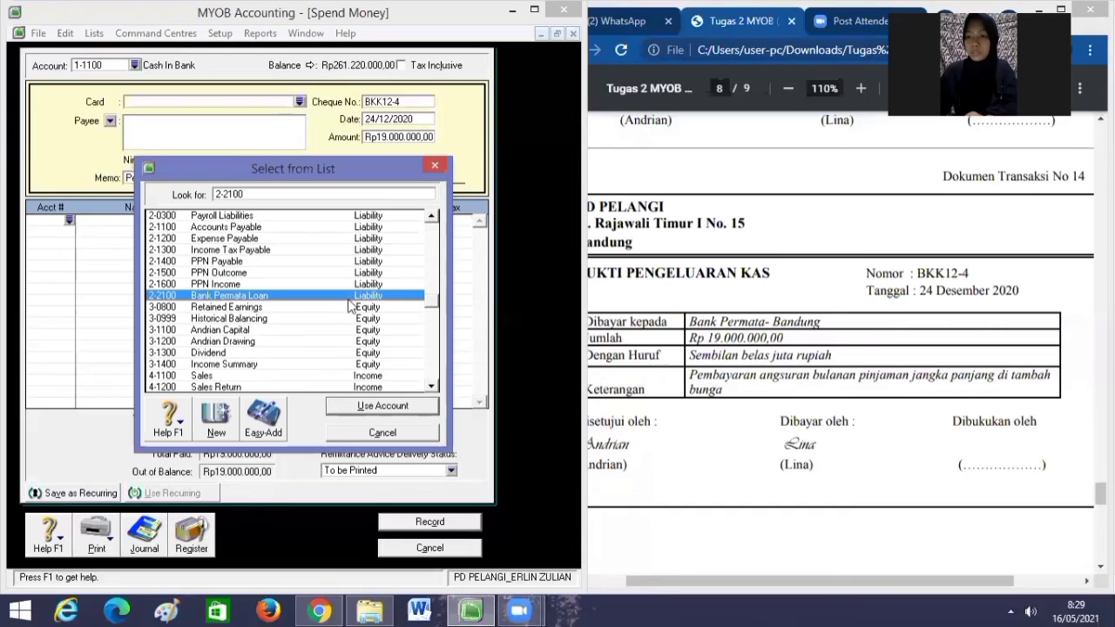
left_click(396, 406)
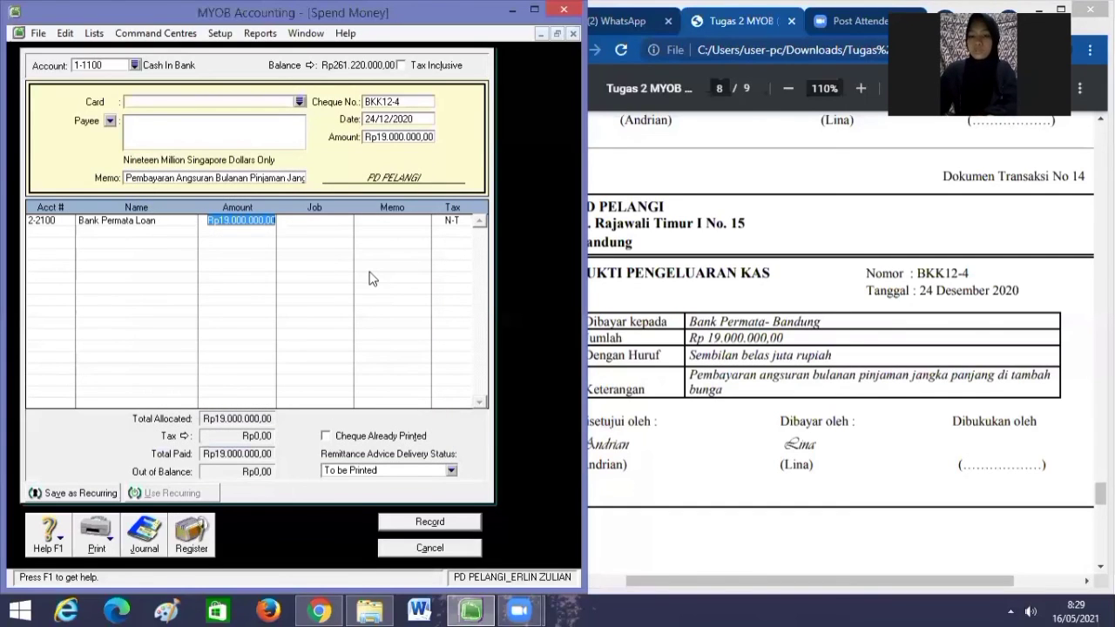
key("Tab")
key("Tab")
key("Tab")
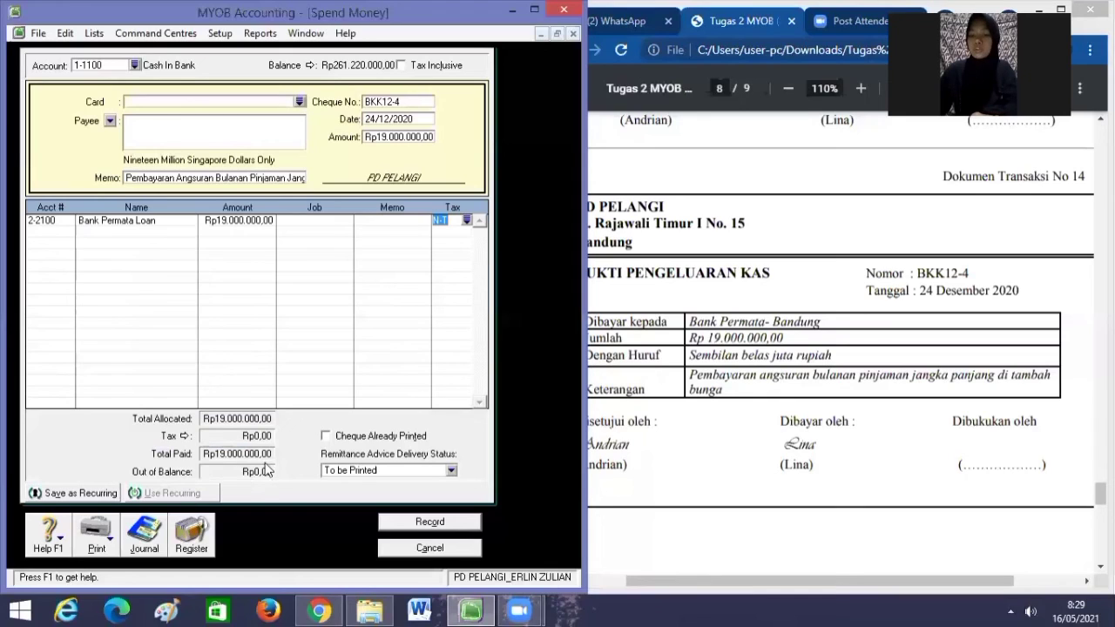
Record the Rp19.000.000,00 loan repayment, then start a blank bill via Purchases > Enter Purchases.
left_click(407, 522)
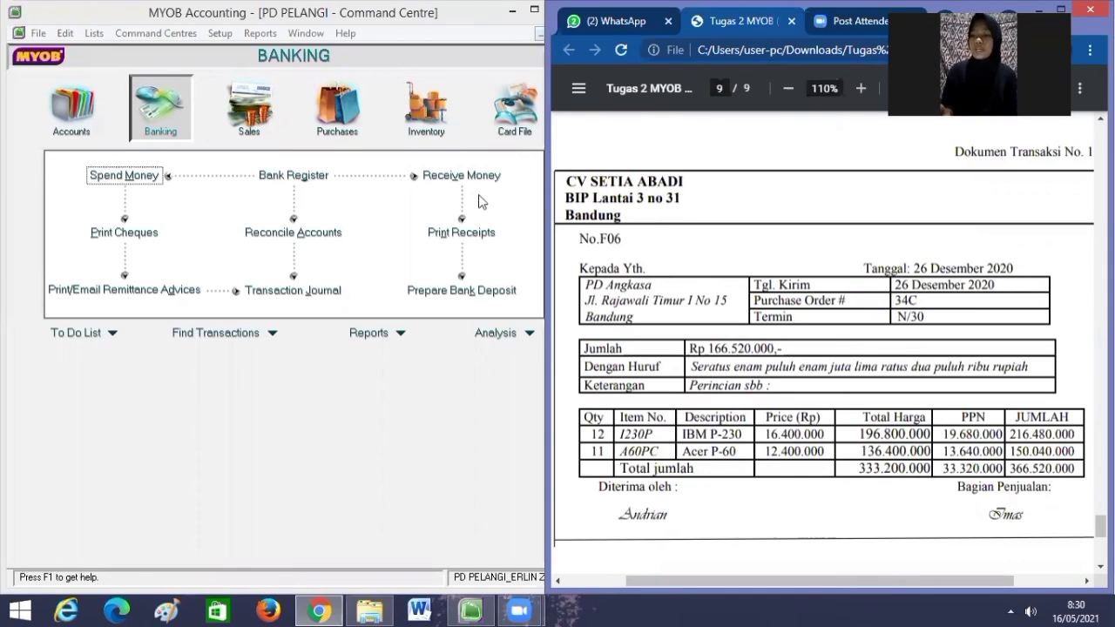
left_click(357, 126)
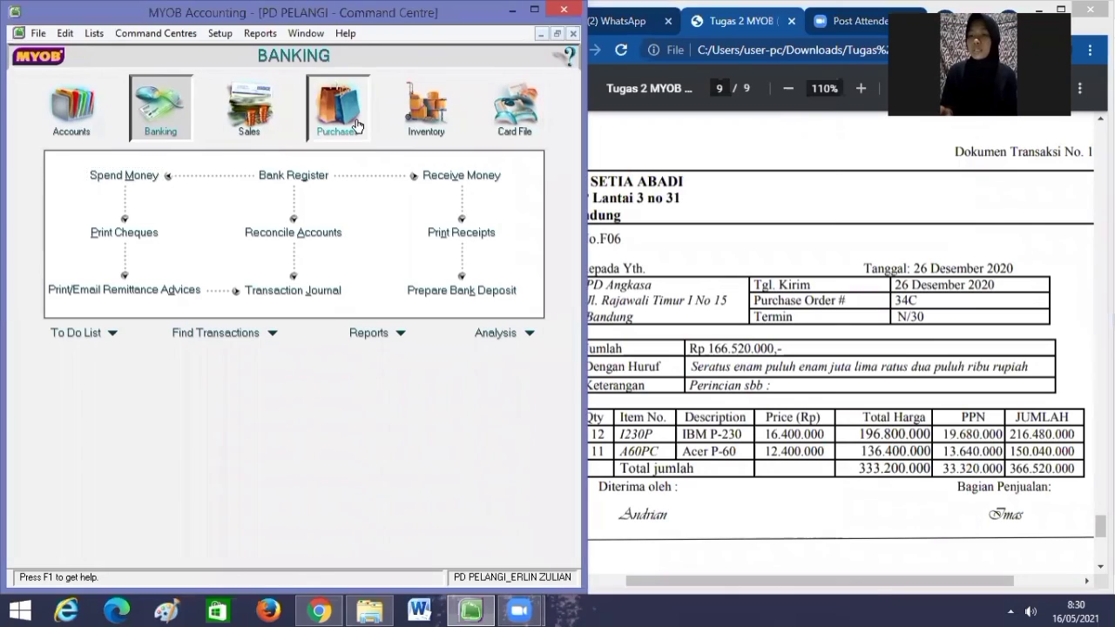
left_click(305, 209)
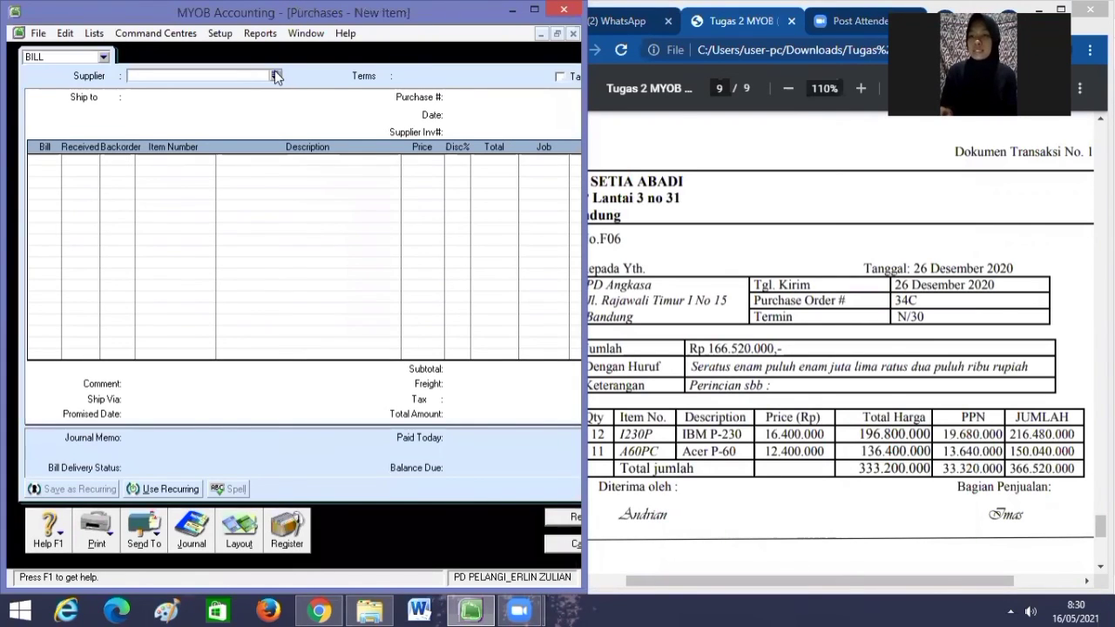
Choose supplier CV SETIA ABADI and change the bill's terms from C.O.D. to 30 balance due days.
left_click(274, 75)
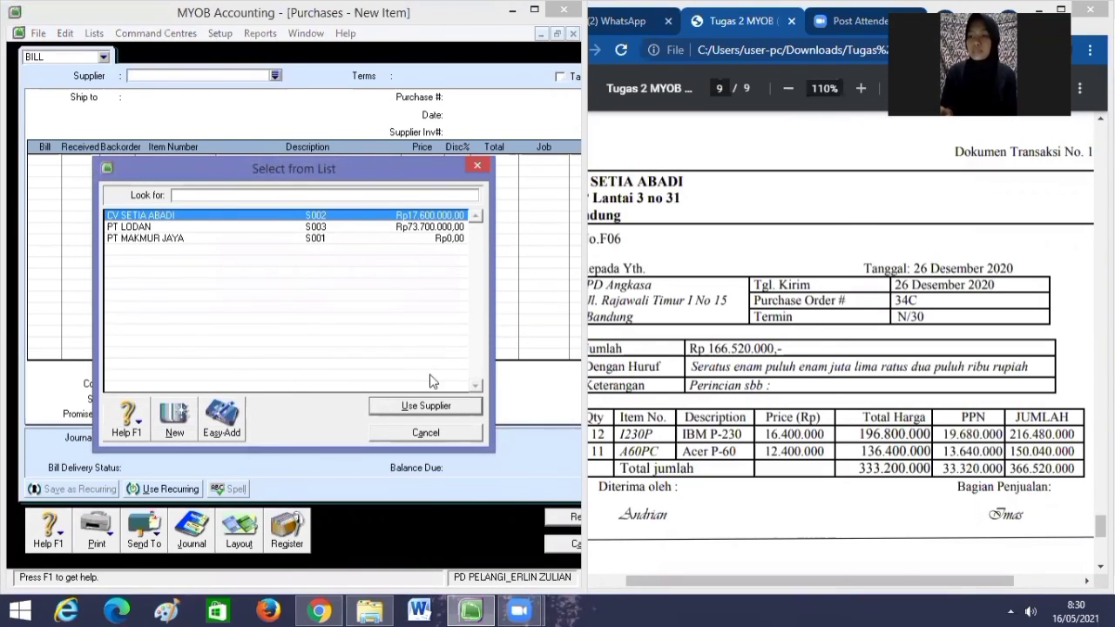
left_click(424, 407)
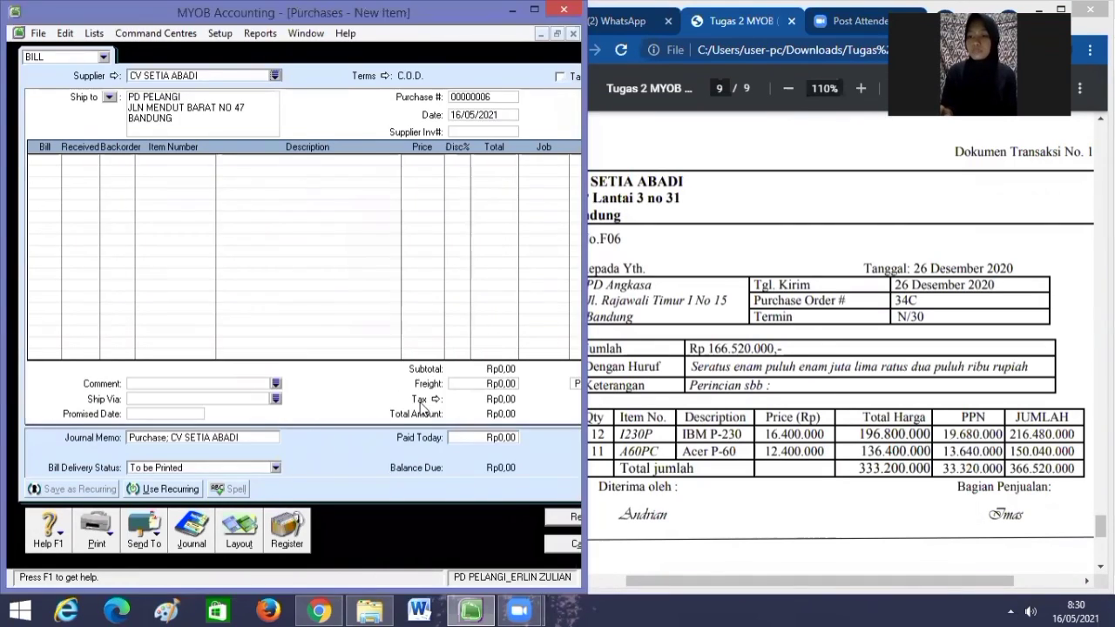
left_click(385, 77)
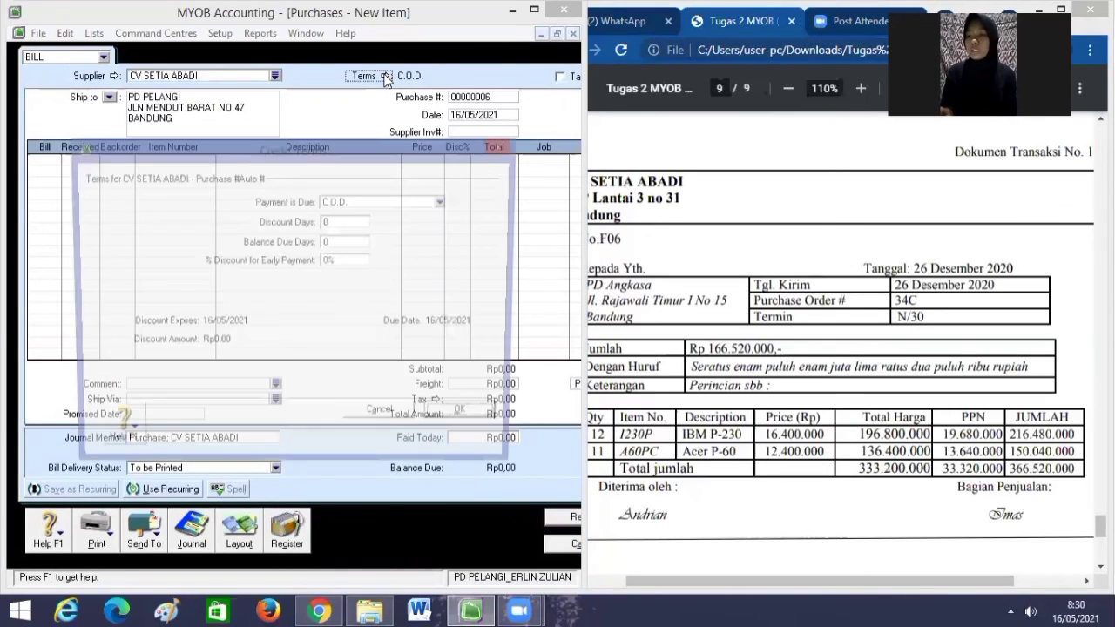
left_click(444, 201)
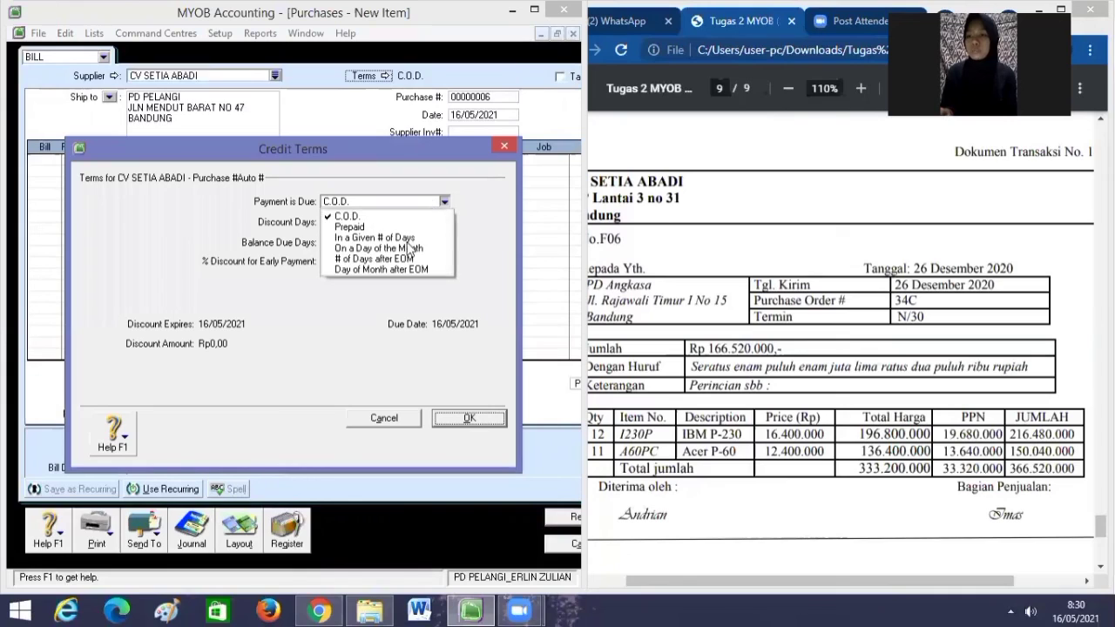
left_click(407, 248)
left_click(430, 202)
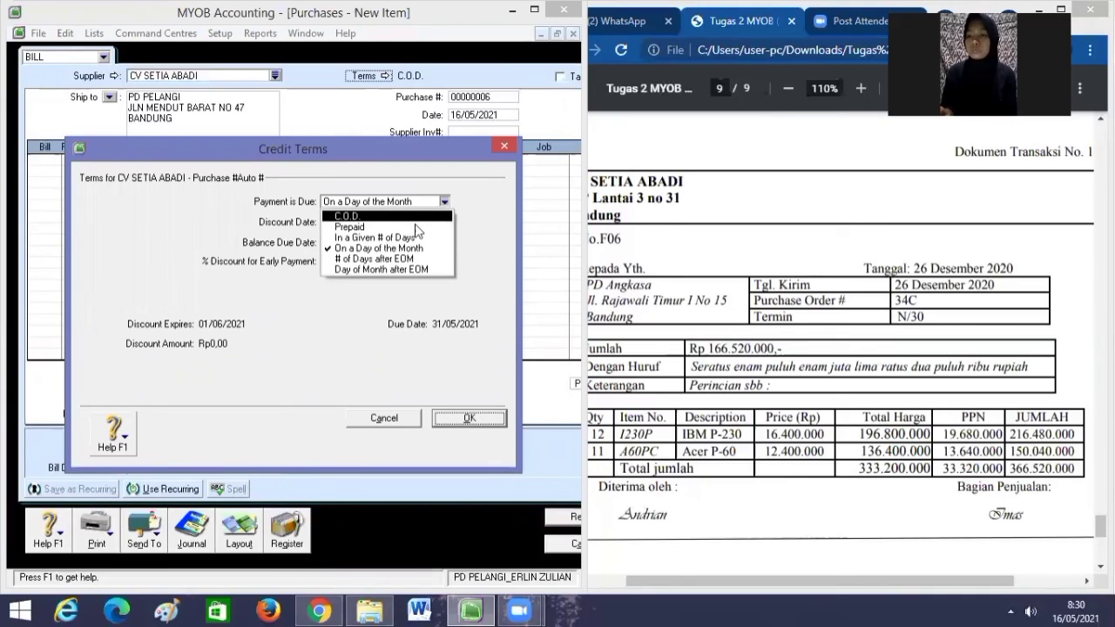
left_click(409, 243)
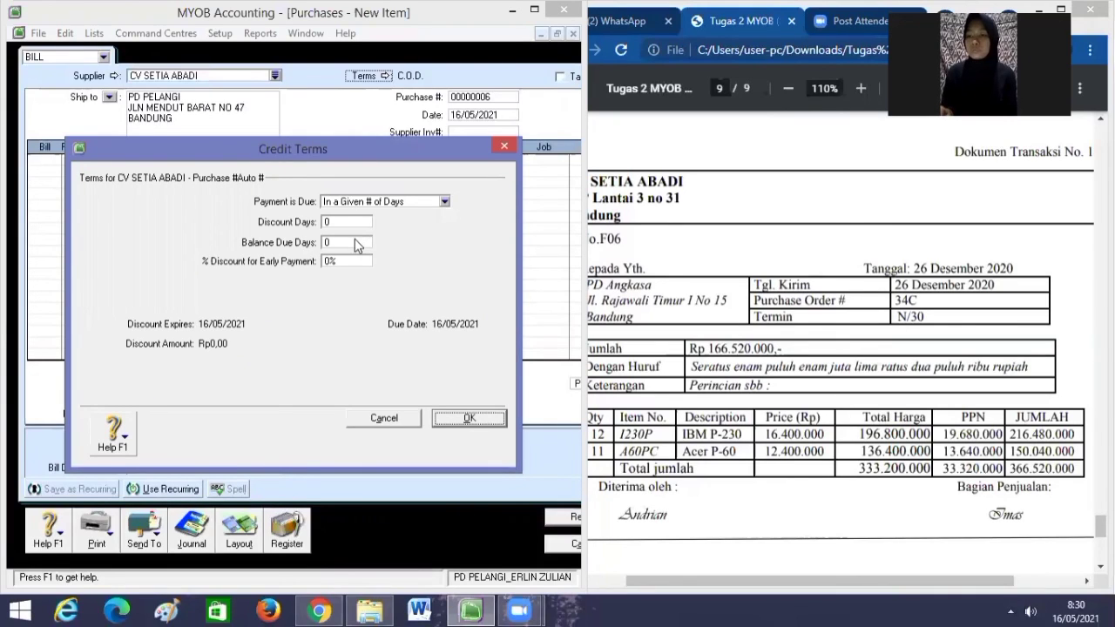
left_click(356, 241)
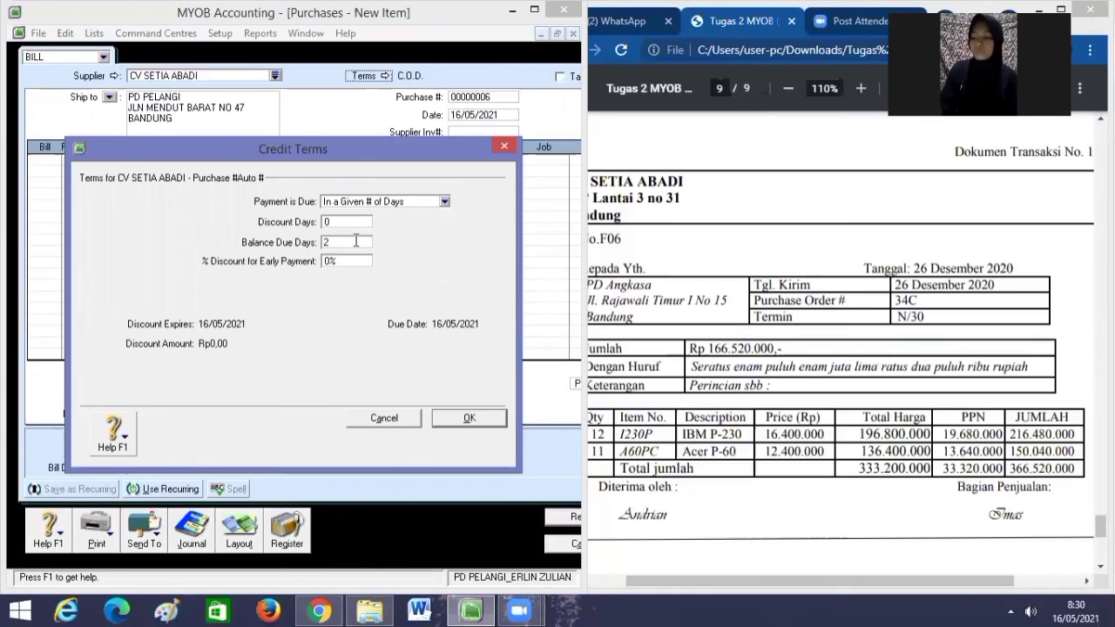
type("30")
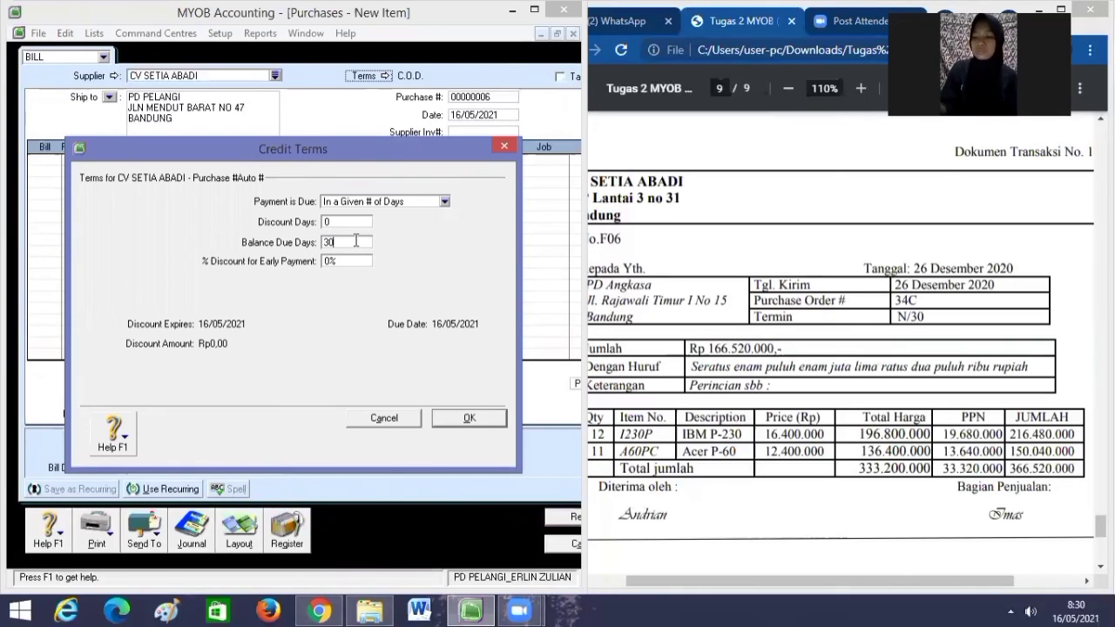
left_click(473, 420)
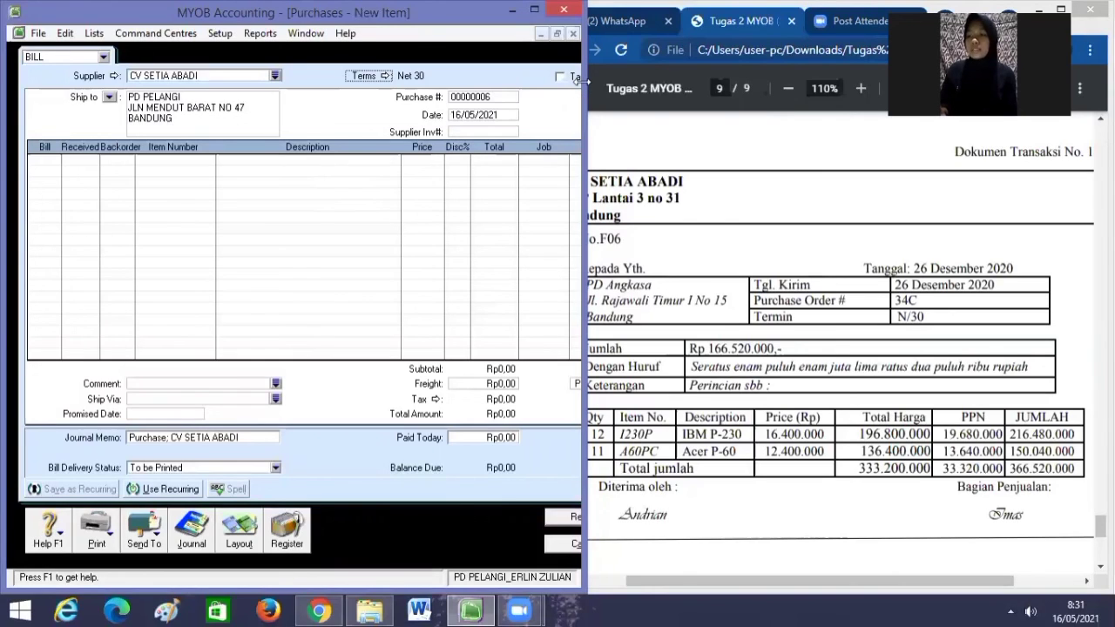
Replace the automatic purchase number with F06 and set the bill date to 26/12/2020.
left_click_drag(584, 80, 603, 82)
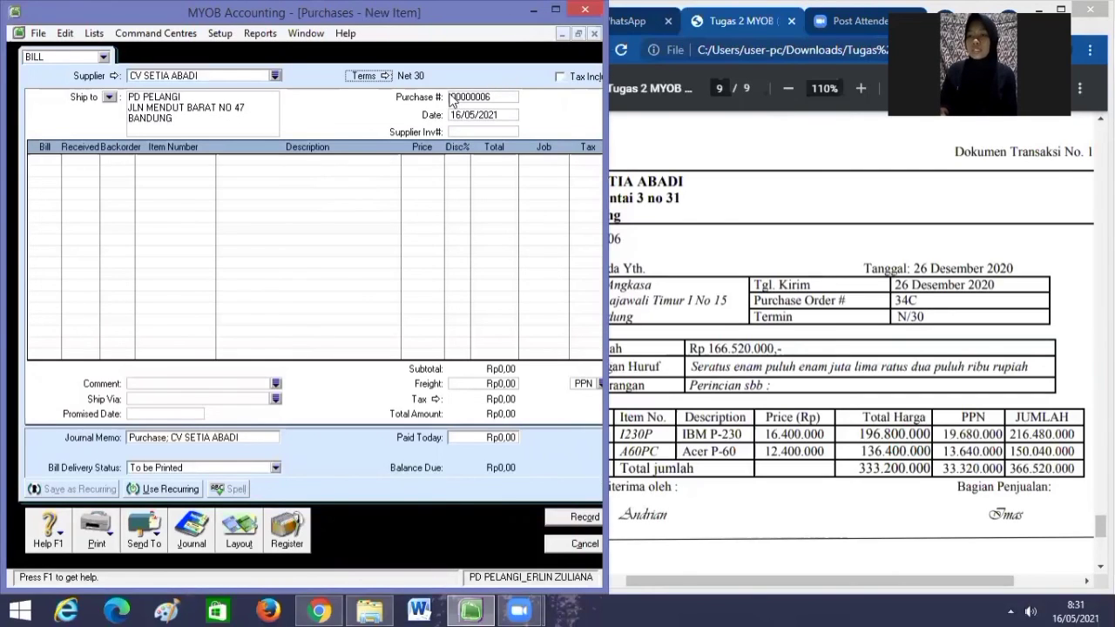
left_click(479, 97)
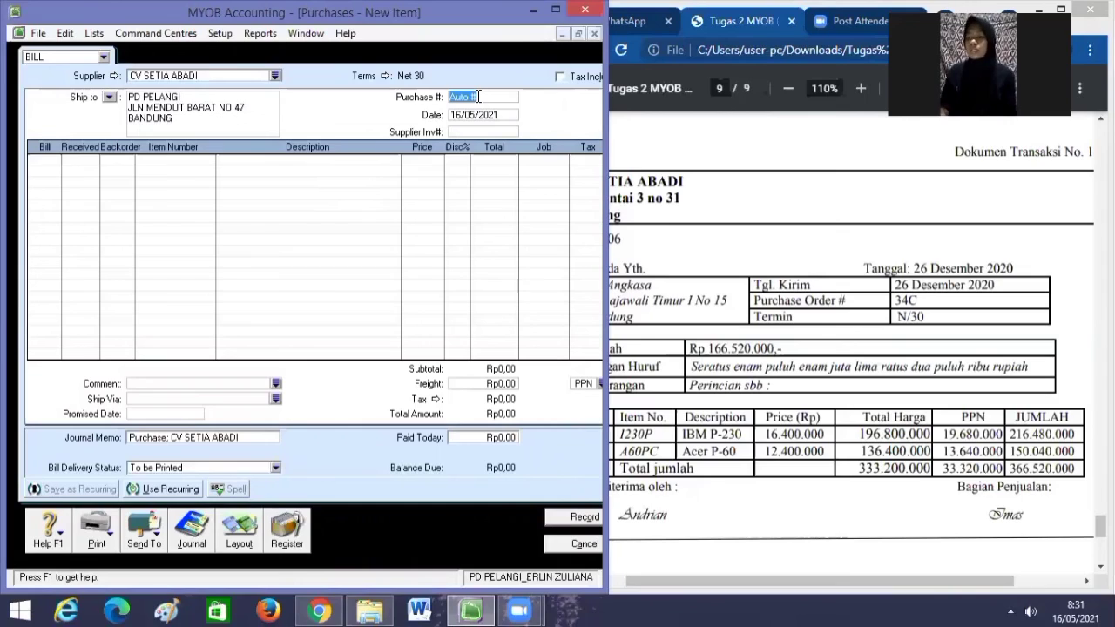
key("BackSpace")
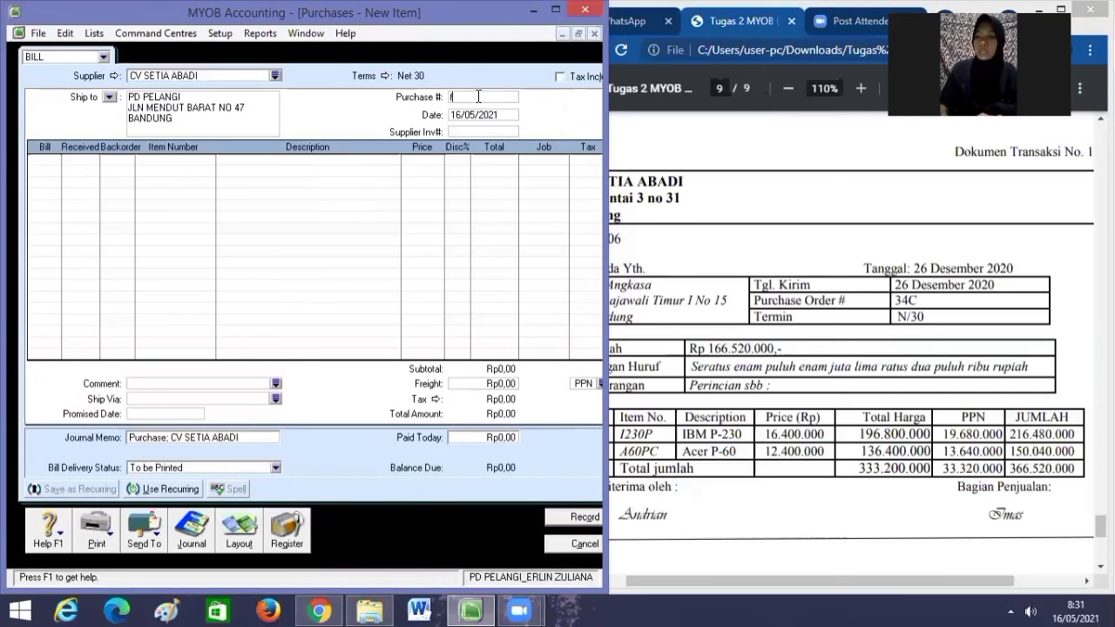
type("F06")
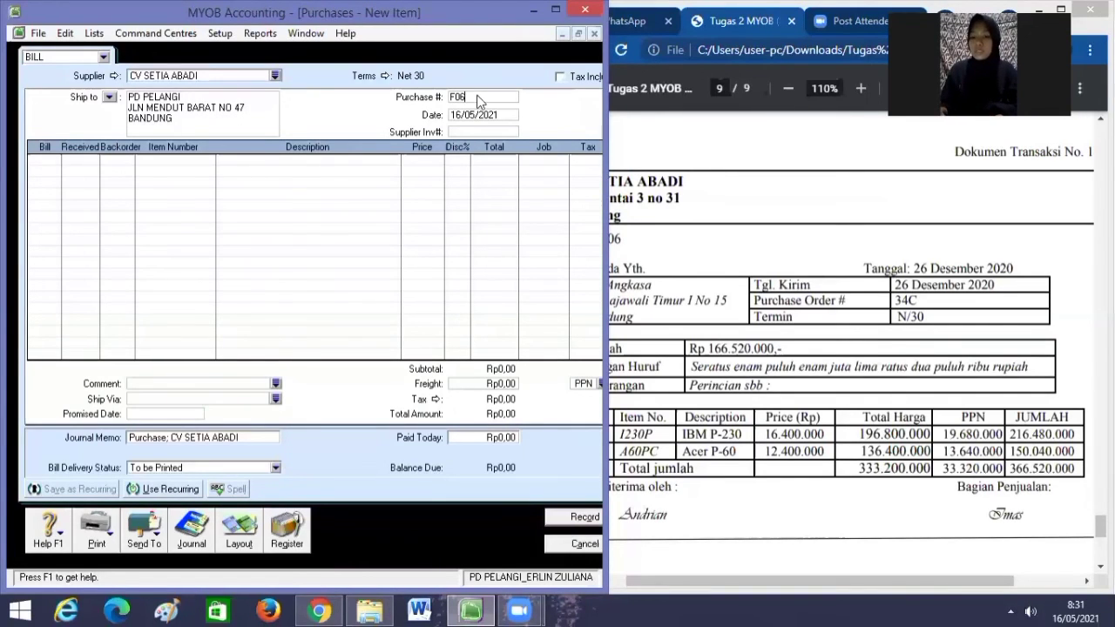
key("Tab")
key("BackSpace")
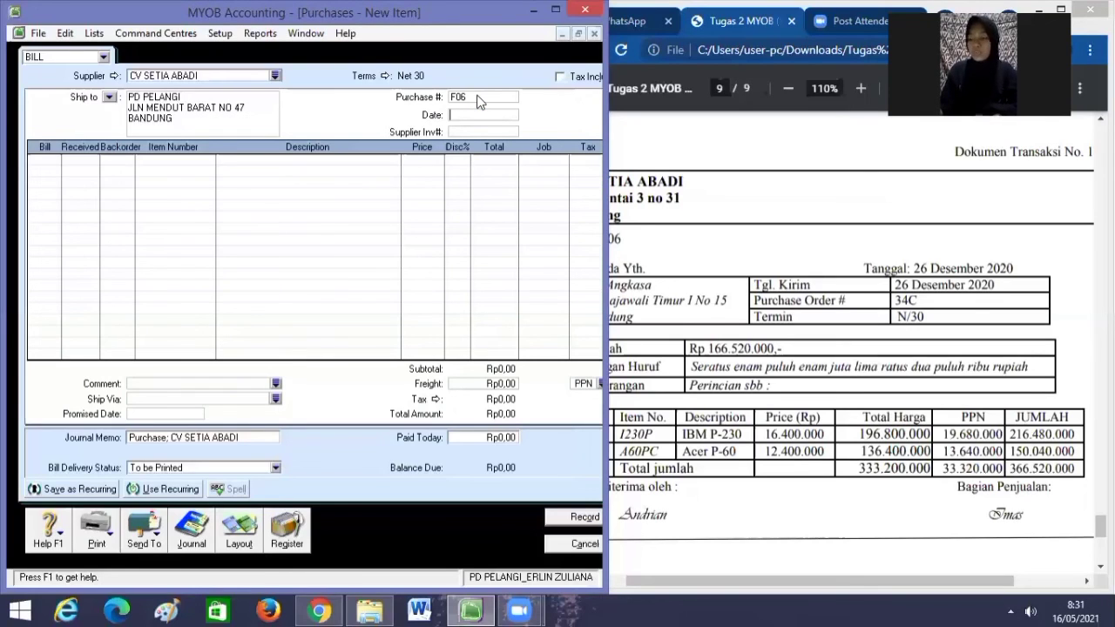
type("26")
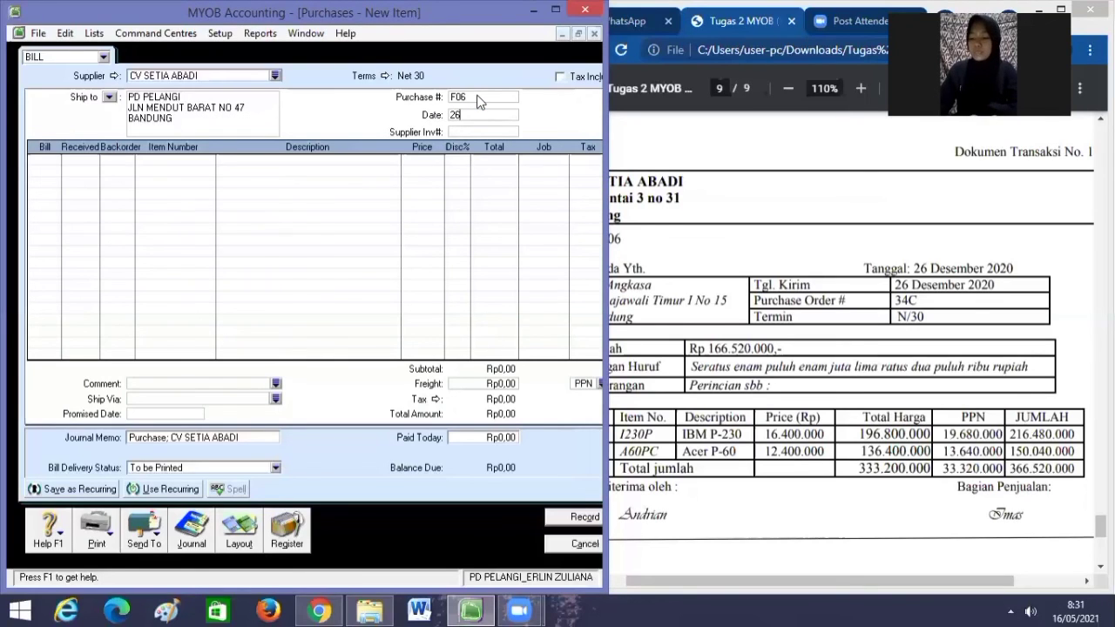
type("/12/202")
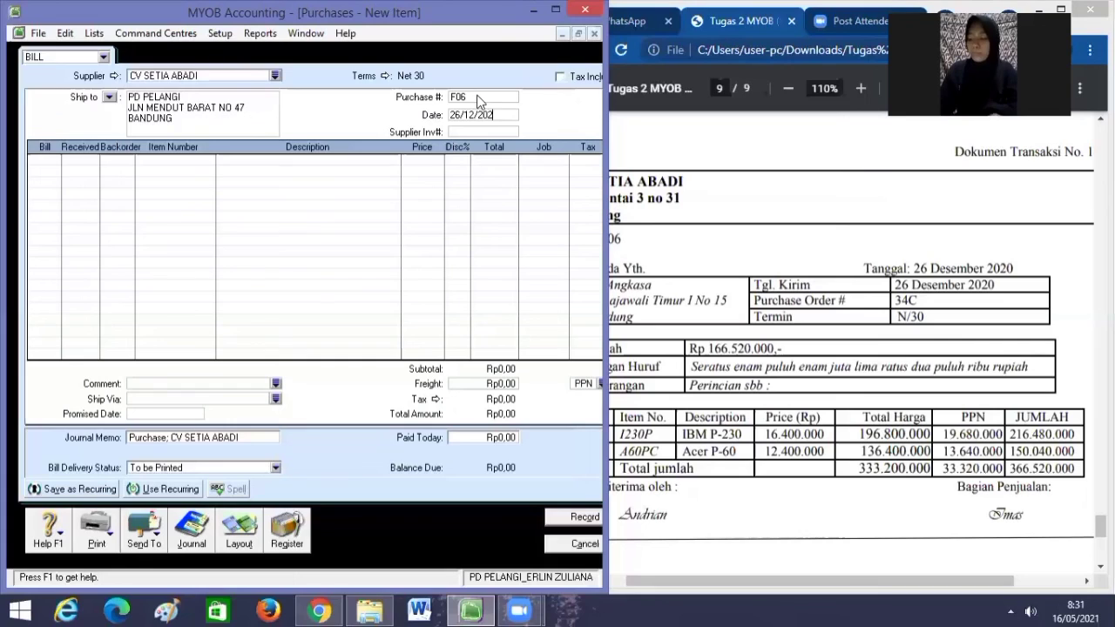
type("0")
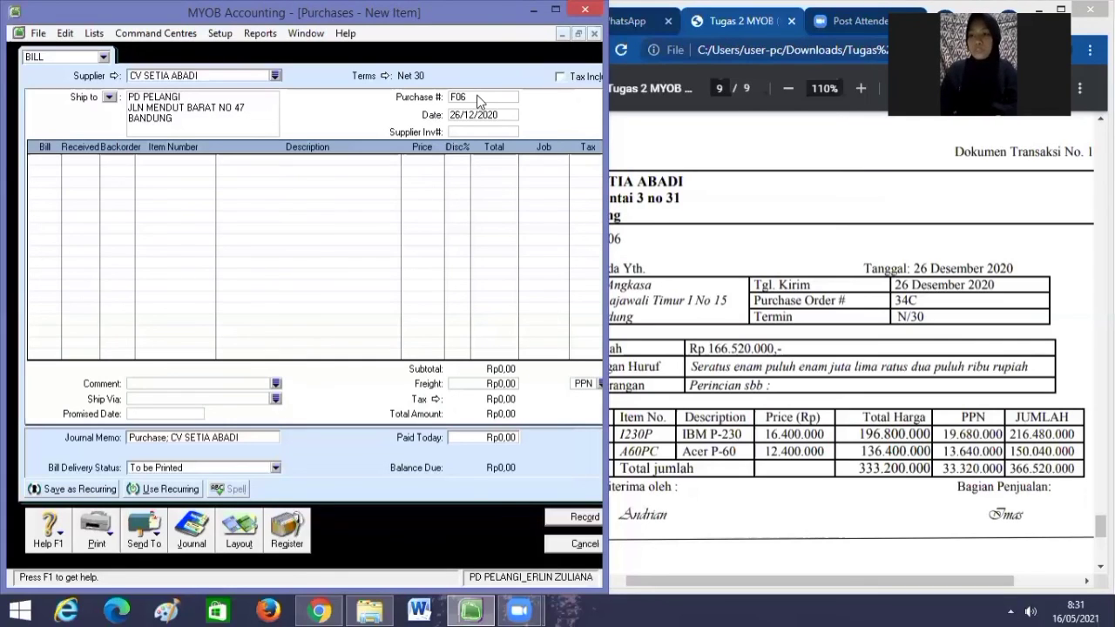
key("Tab")
key("Tab")
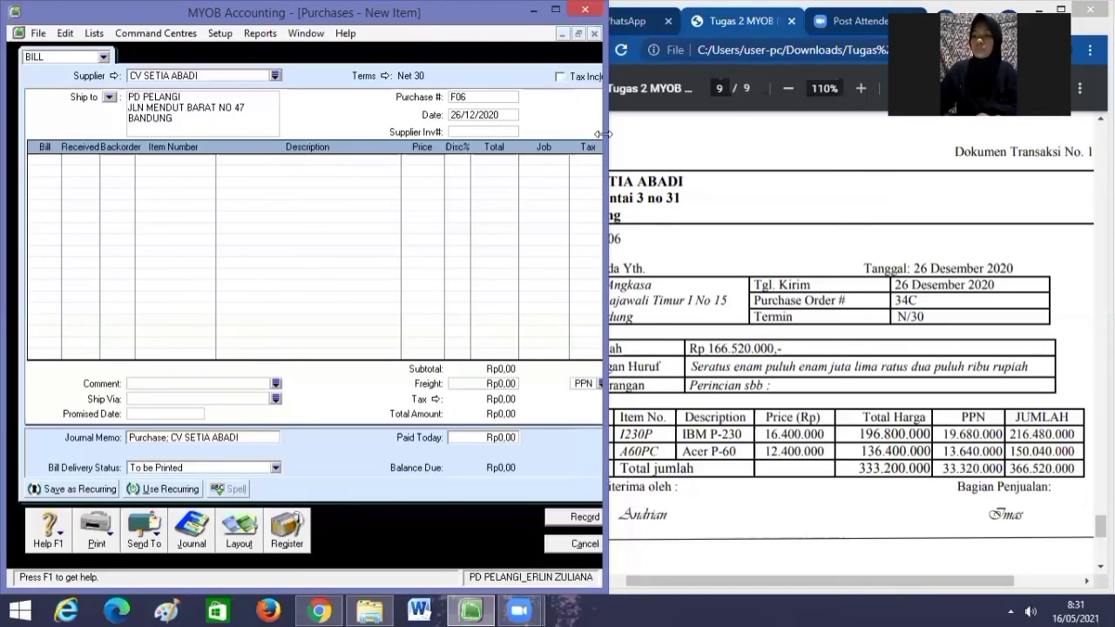
Enter line one: 12 units of item 1230P (IBM P-230) priced at 16.400.000 each.
left_click_drag(604, 133, 578, 137)
type("12")
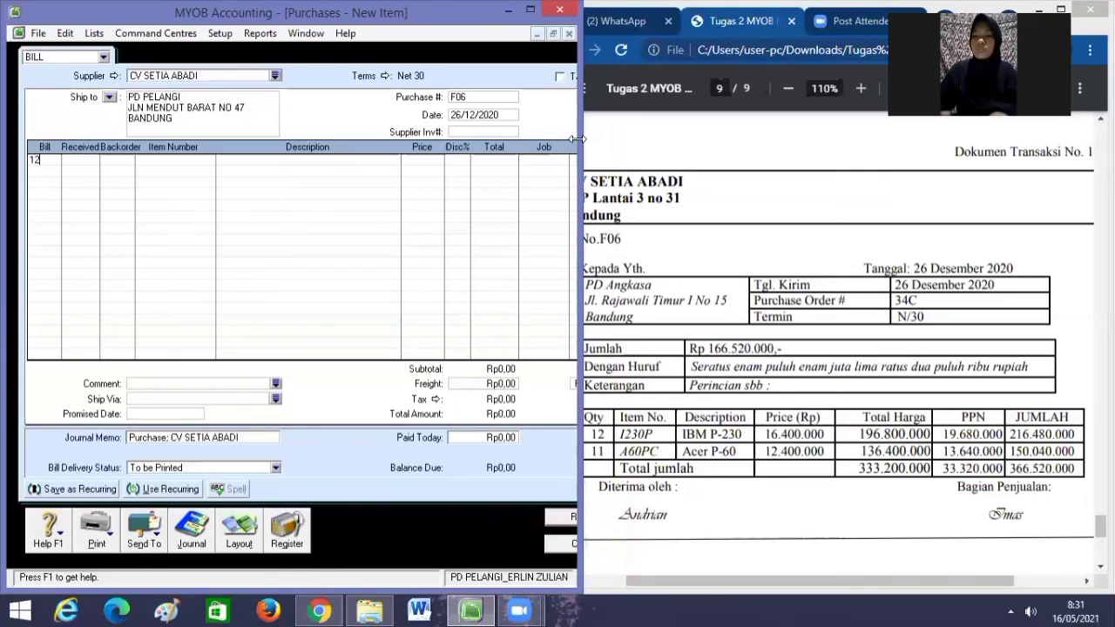
key("Tab")
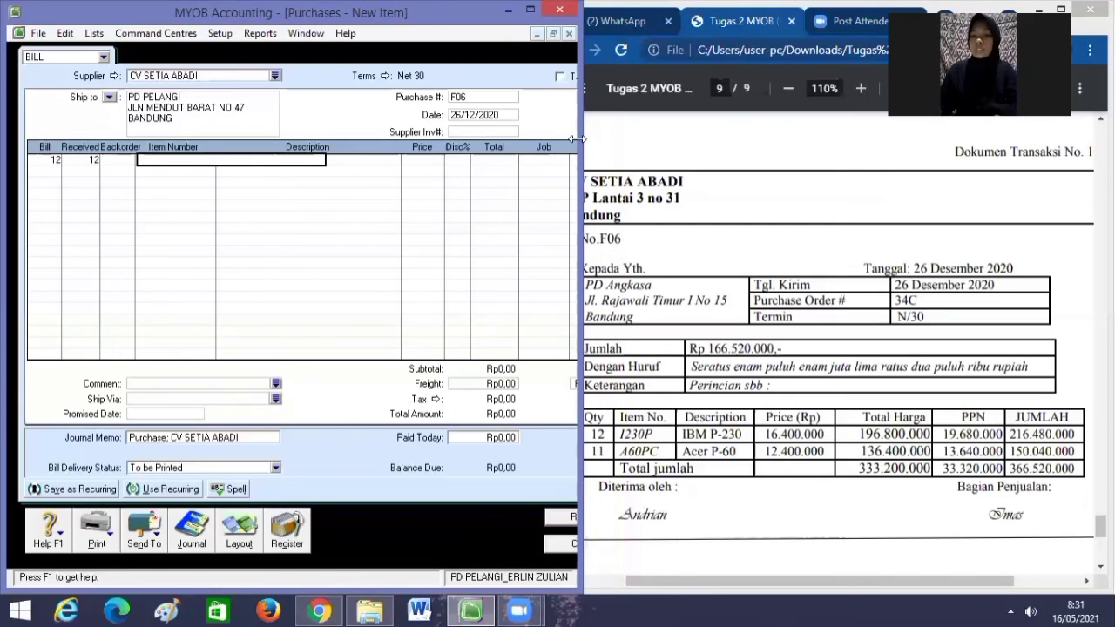
type("I230P")
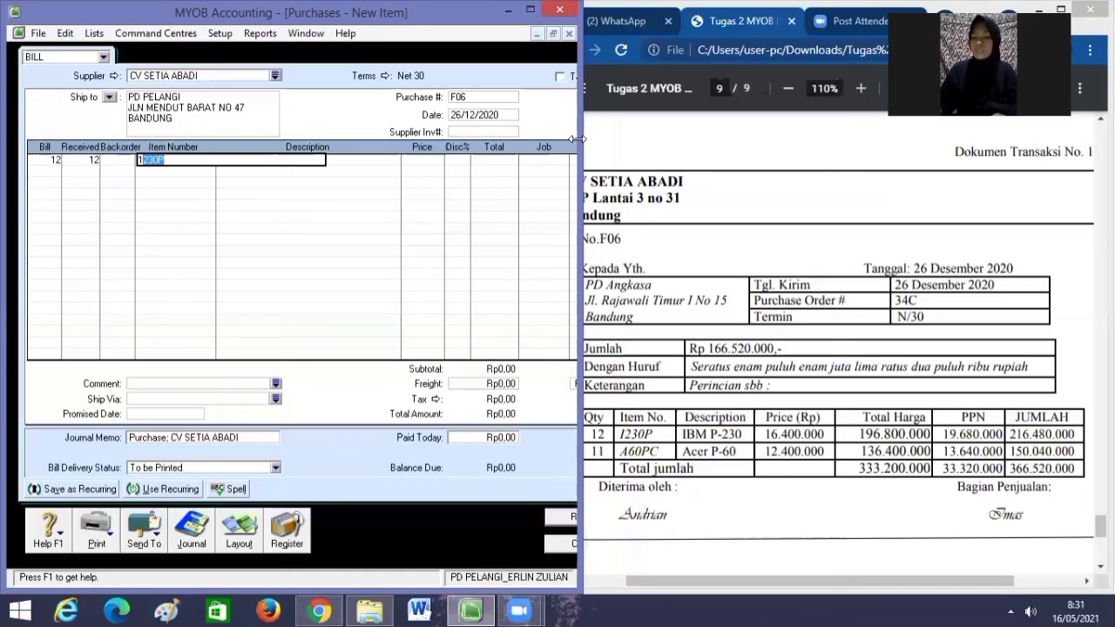
key("Tab")
key("Tab")
key("Tab")
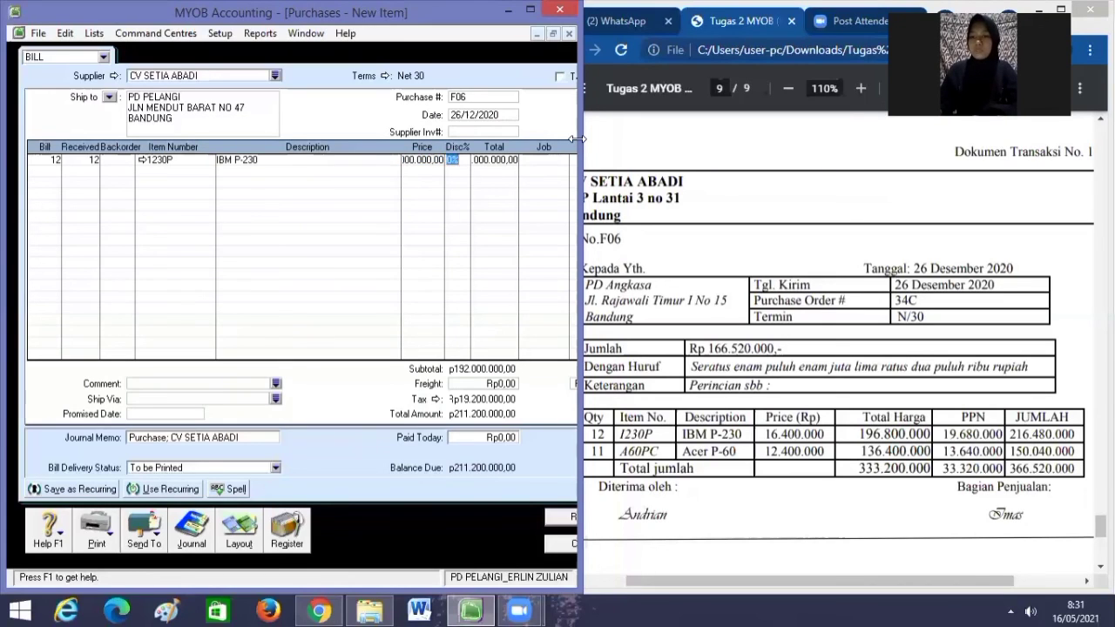
key("Left")
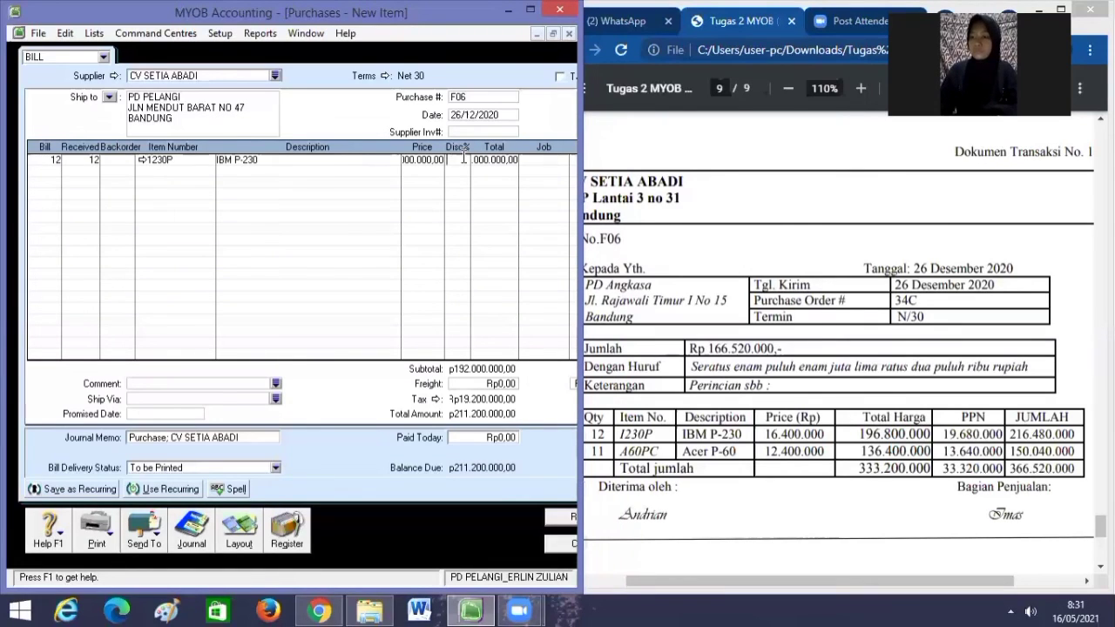
left_click(437, 160)
double_click(437, 160)
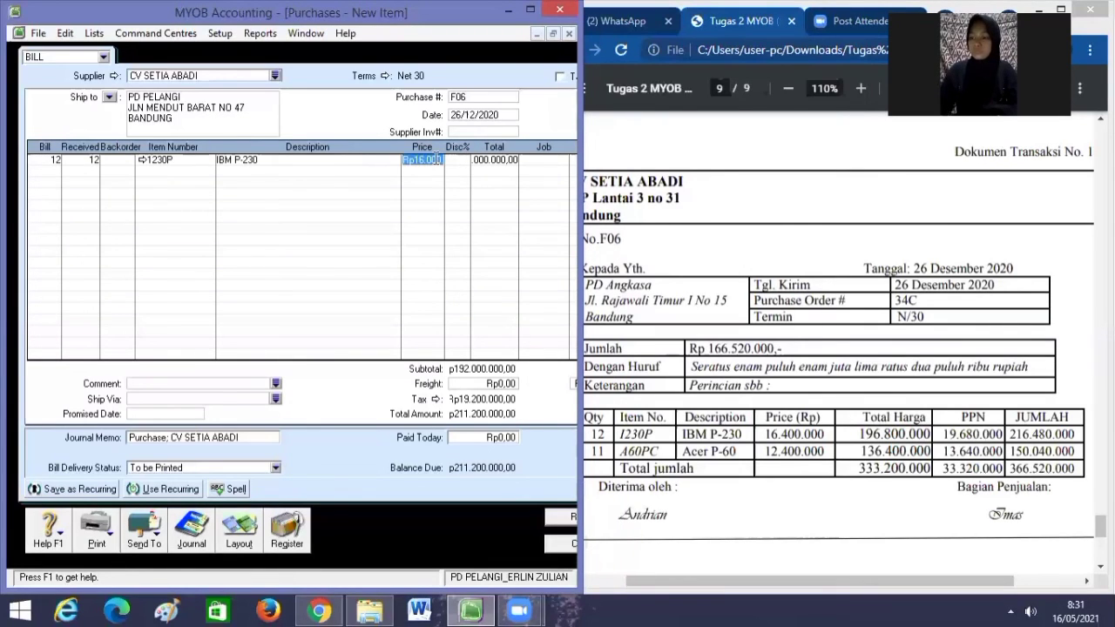
key("BackSpace")
type("16")
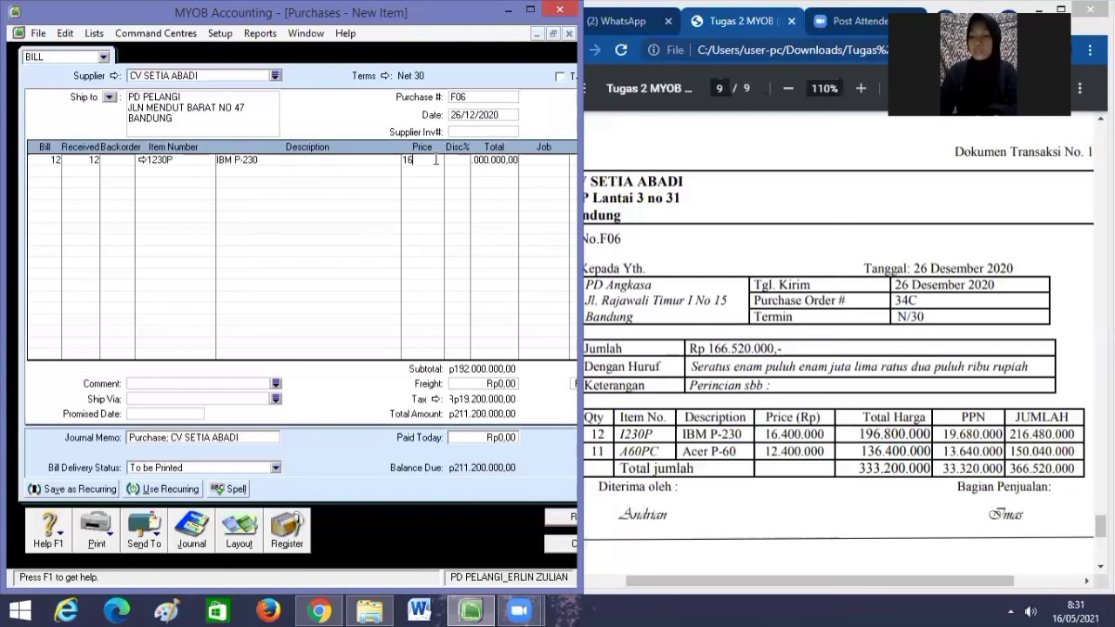
type("400000")
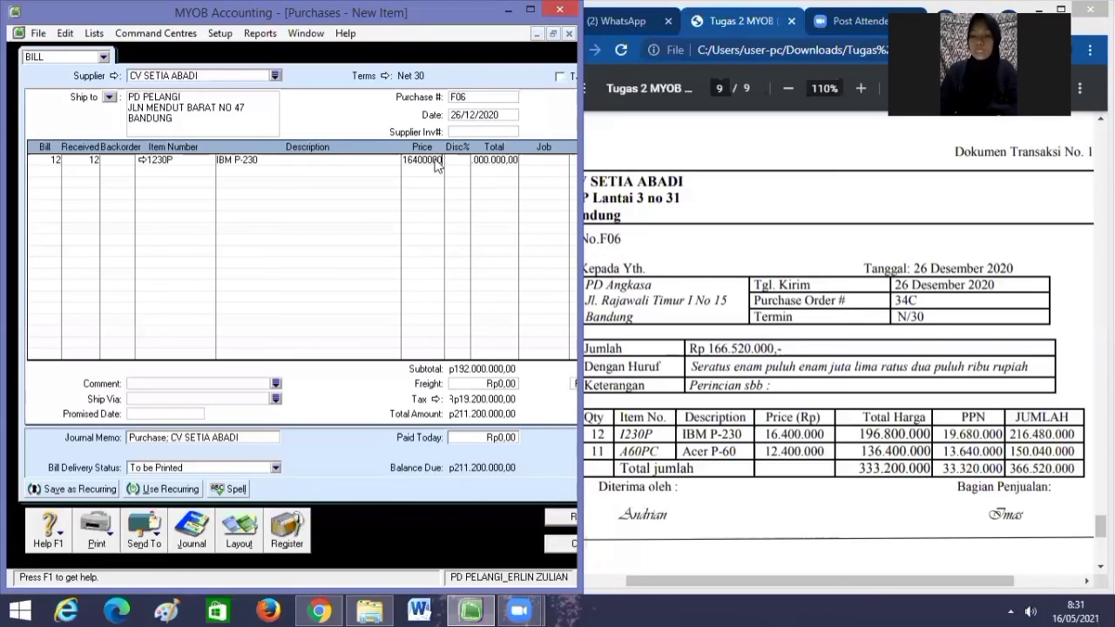
key("Tab")
key("Tab")
key("Tab")
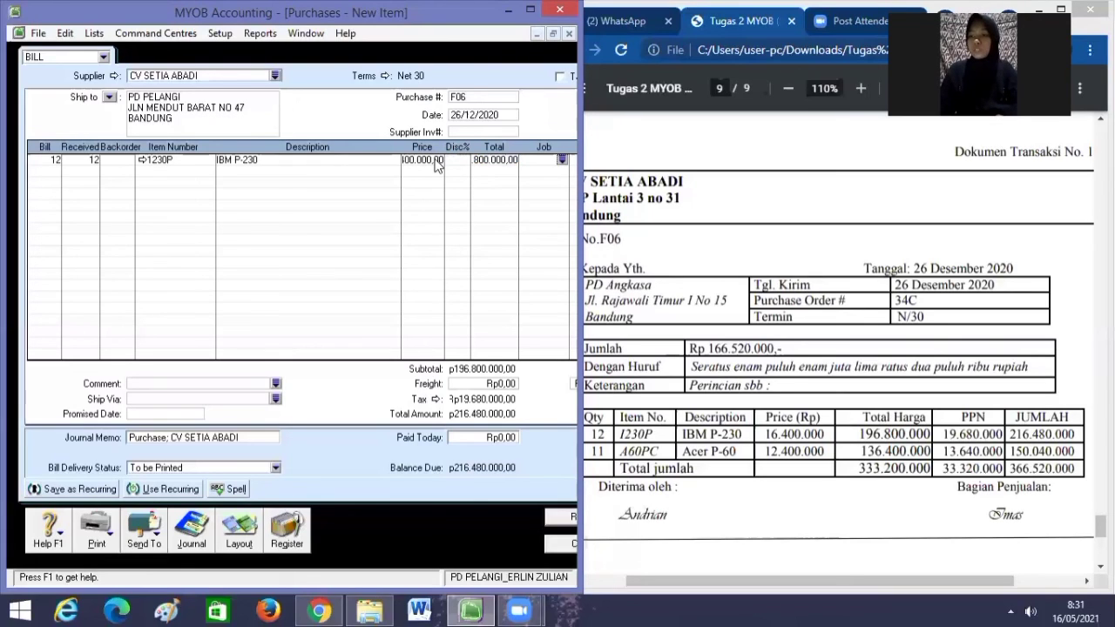
key("Tab")
key("Tab")
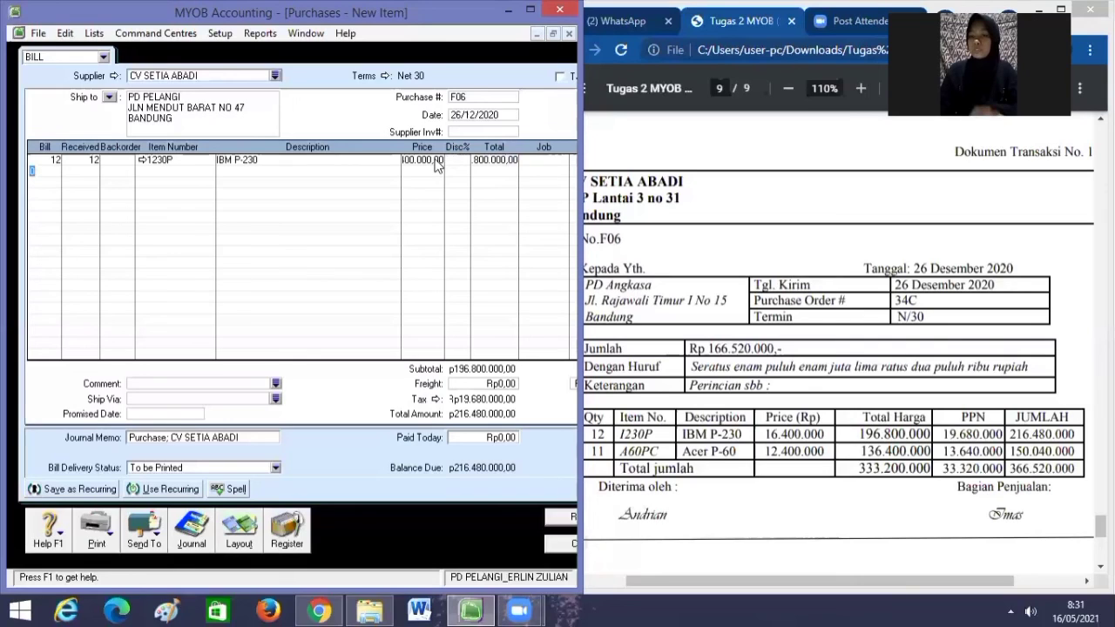
Enter line two: 11 units of item A60PC (Acer P-60) priced at 12.400.000 each.
type("11")
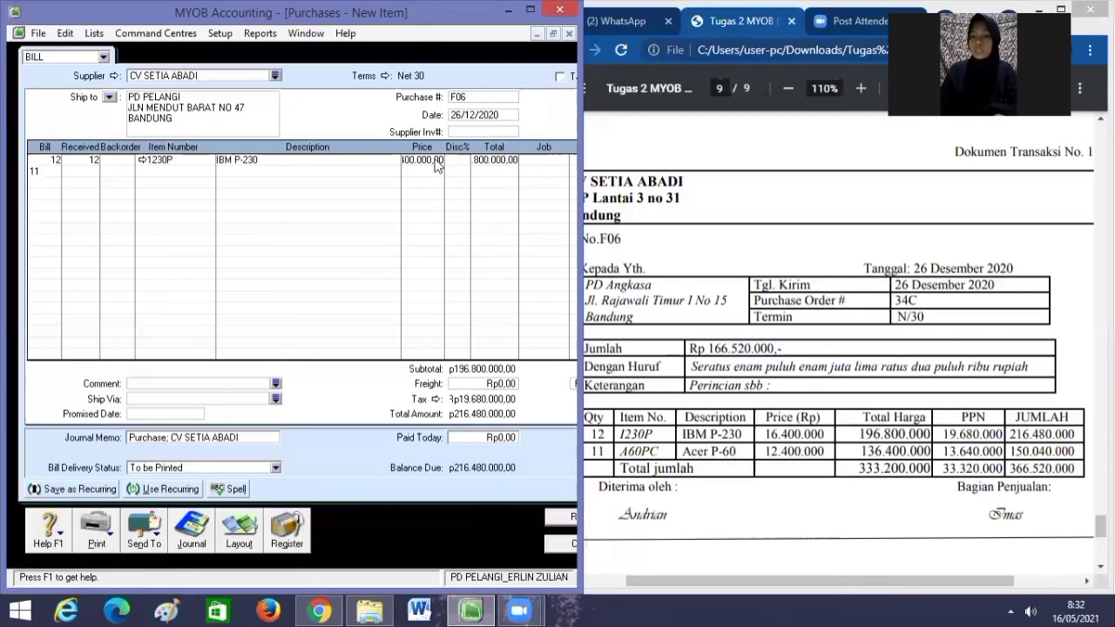
key("Tab")
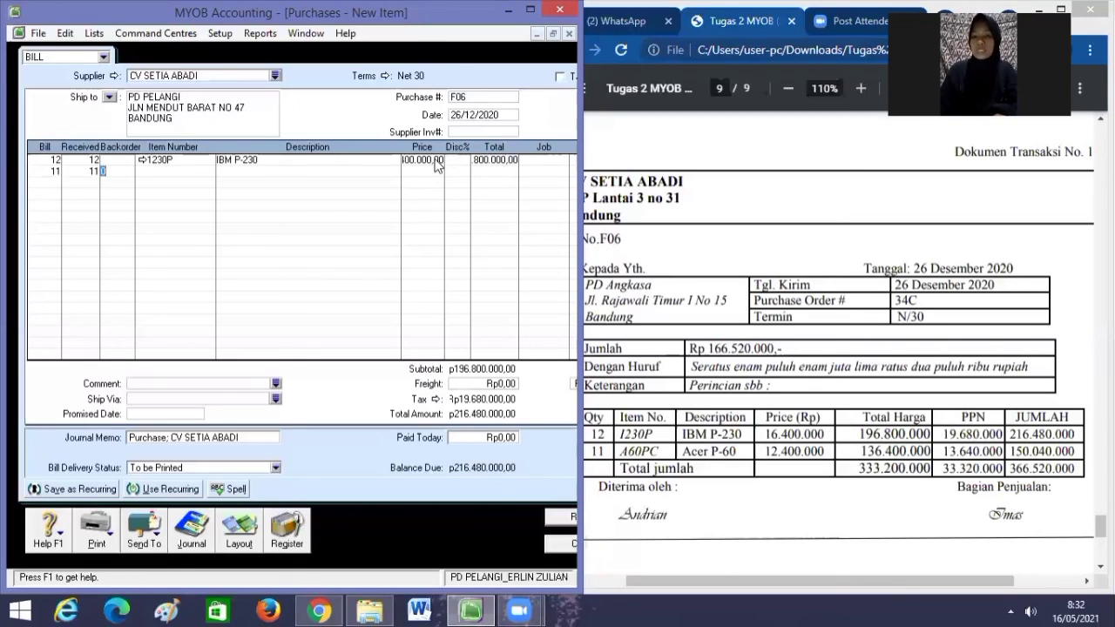
key("Tab")
key("Tab")
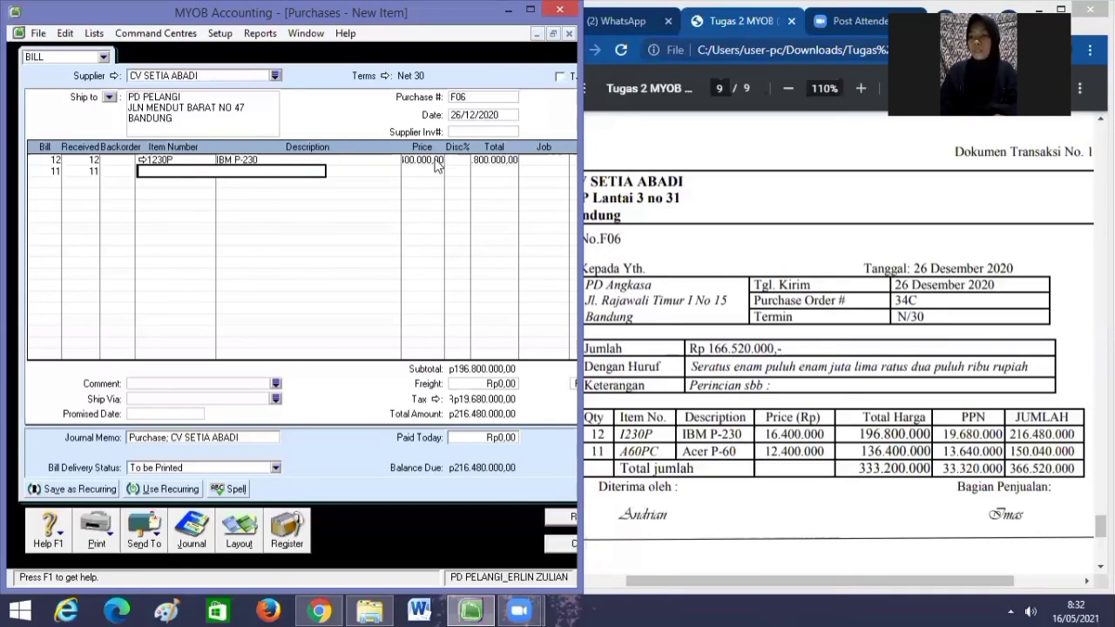
type("A6")
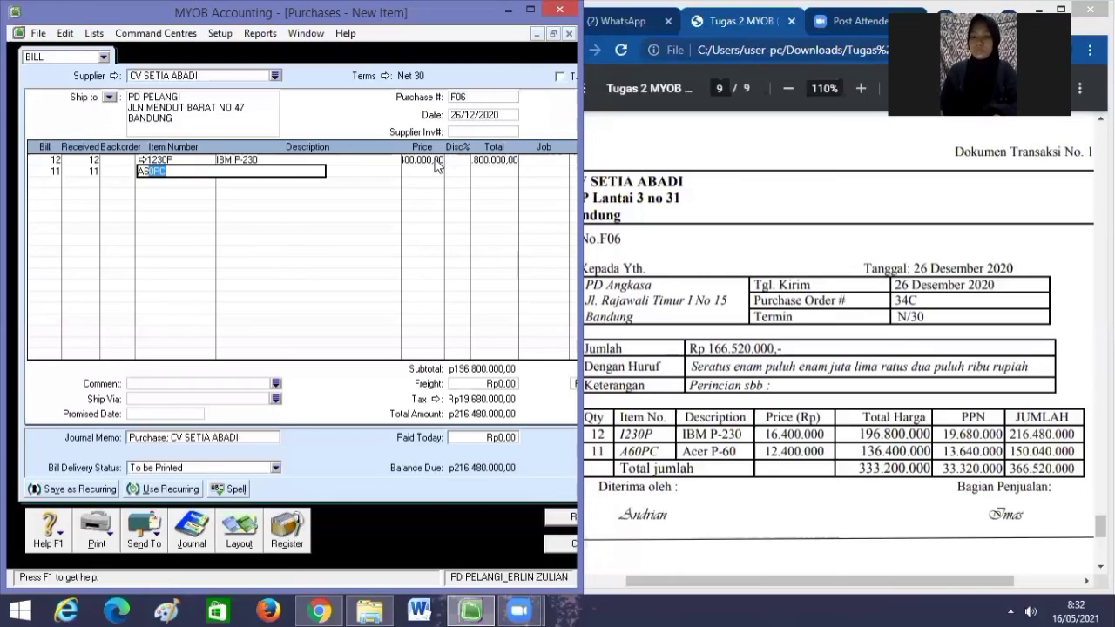
key("Tab")
key("Tab")
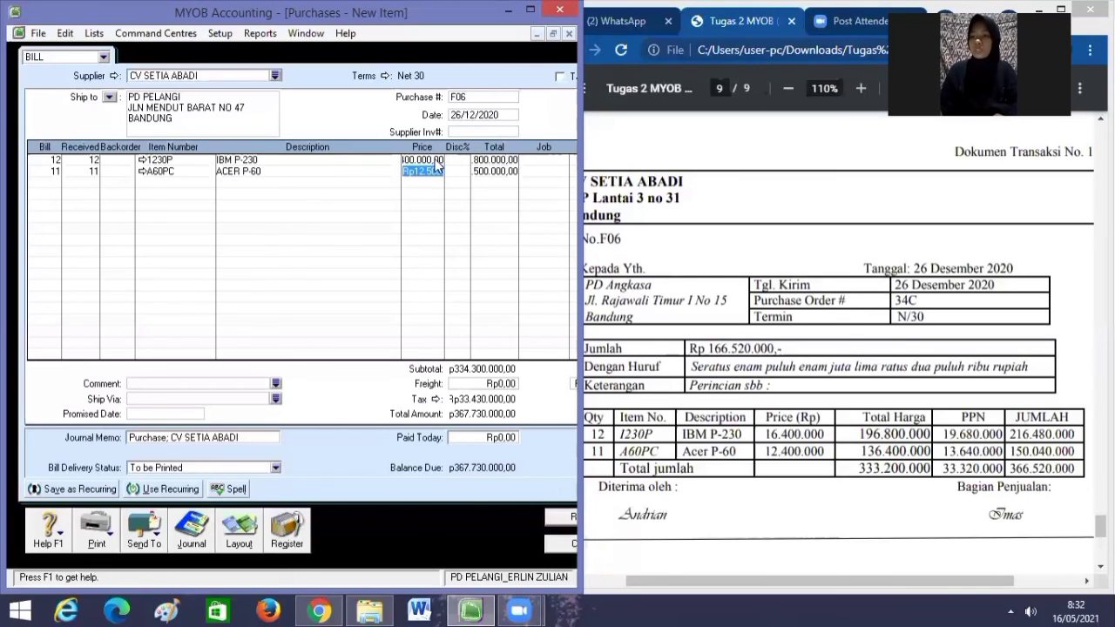
key("BackSpace")
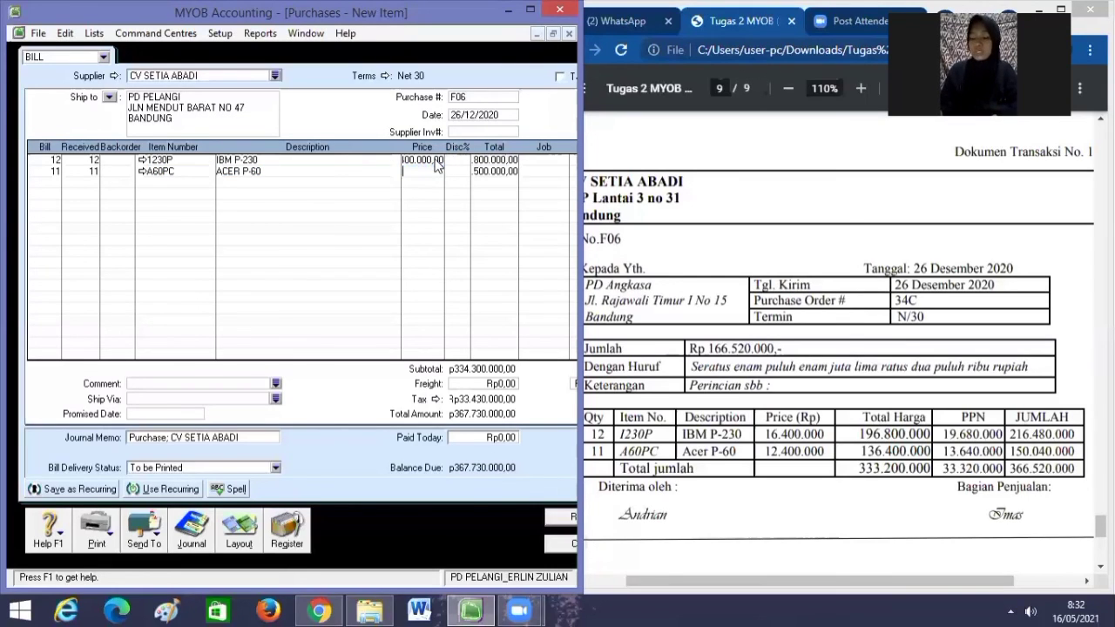
type("124")
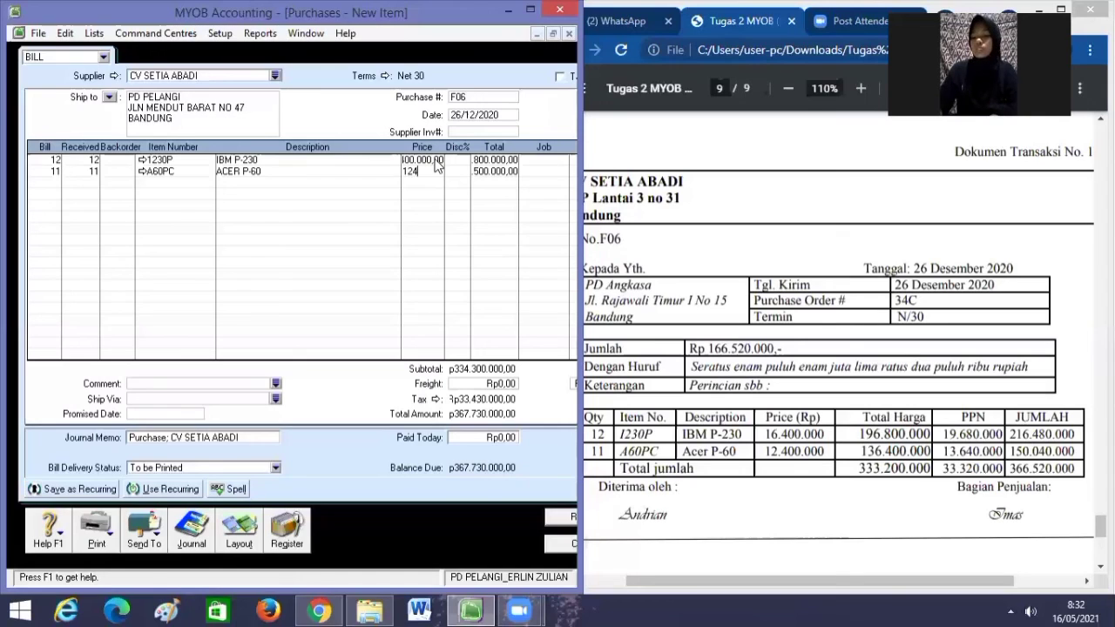
type("00000")
key("Tab")
key("Tab")
key("Tab")
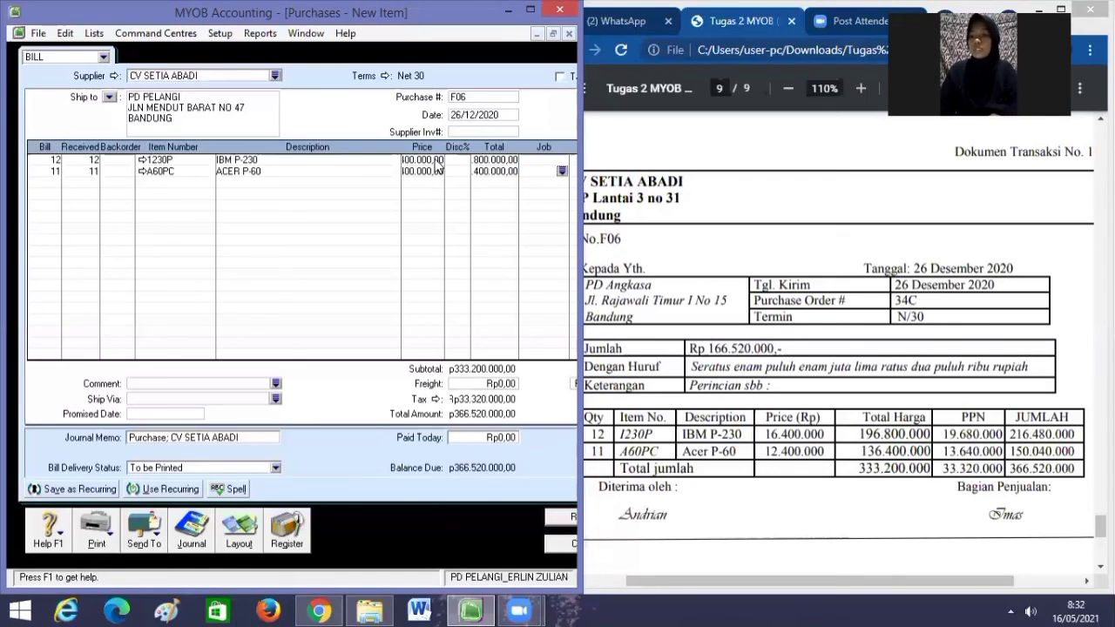
key("Tab")
key("Tab")
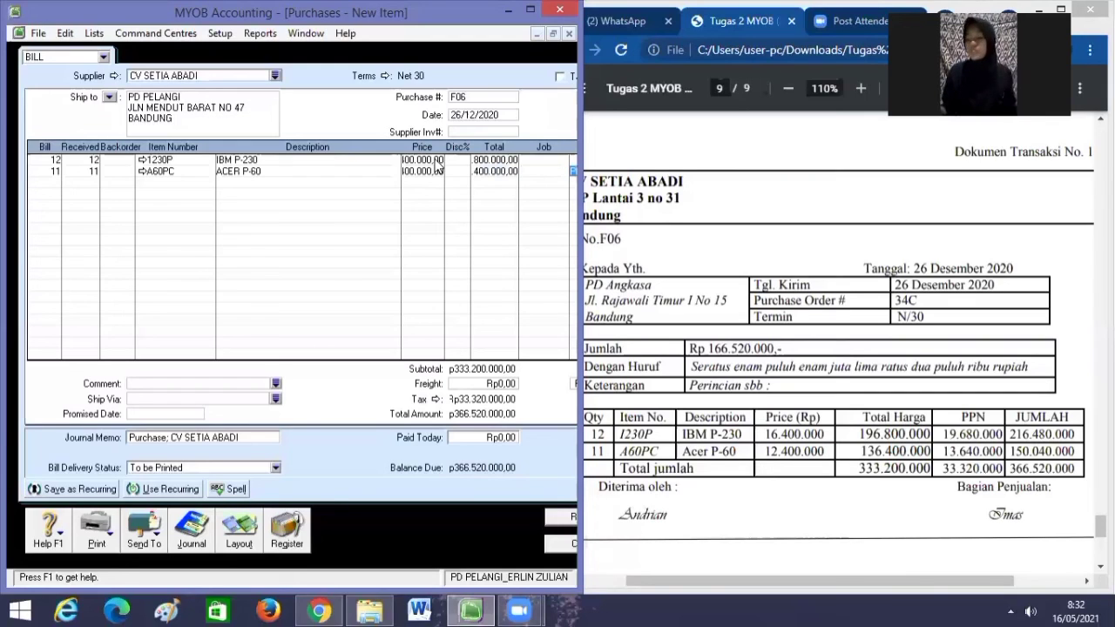